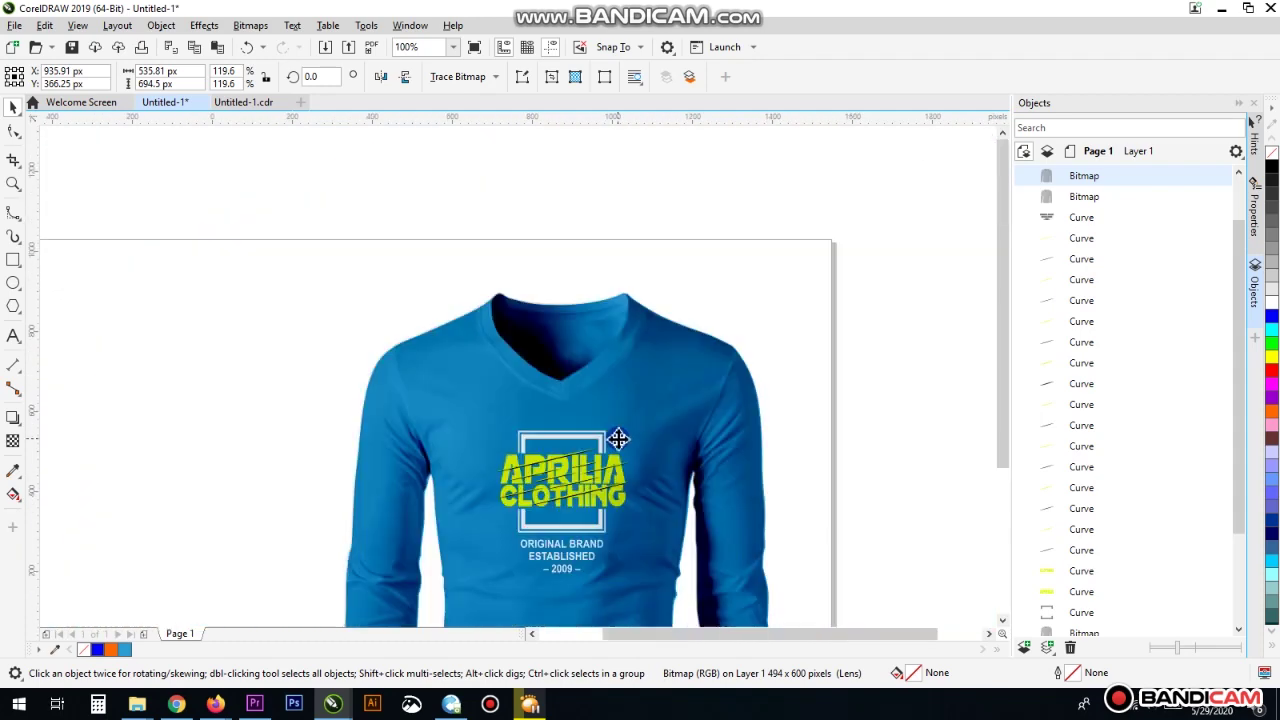
Select all parts of the blue shirt mockup and move them toward the left side of the page
scroll(771, 449, "up", 1)
key("ctrl+a")
left_click_drag(608, 443, 395, 428)
left_click(209, 180)
key("F6")
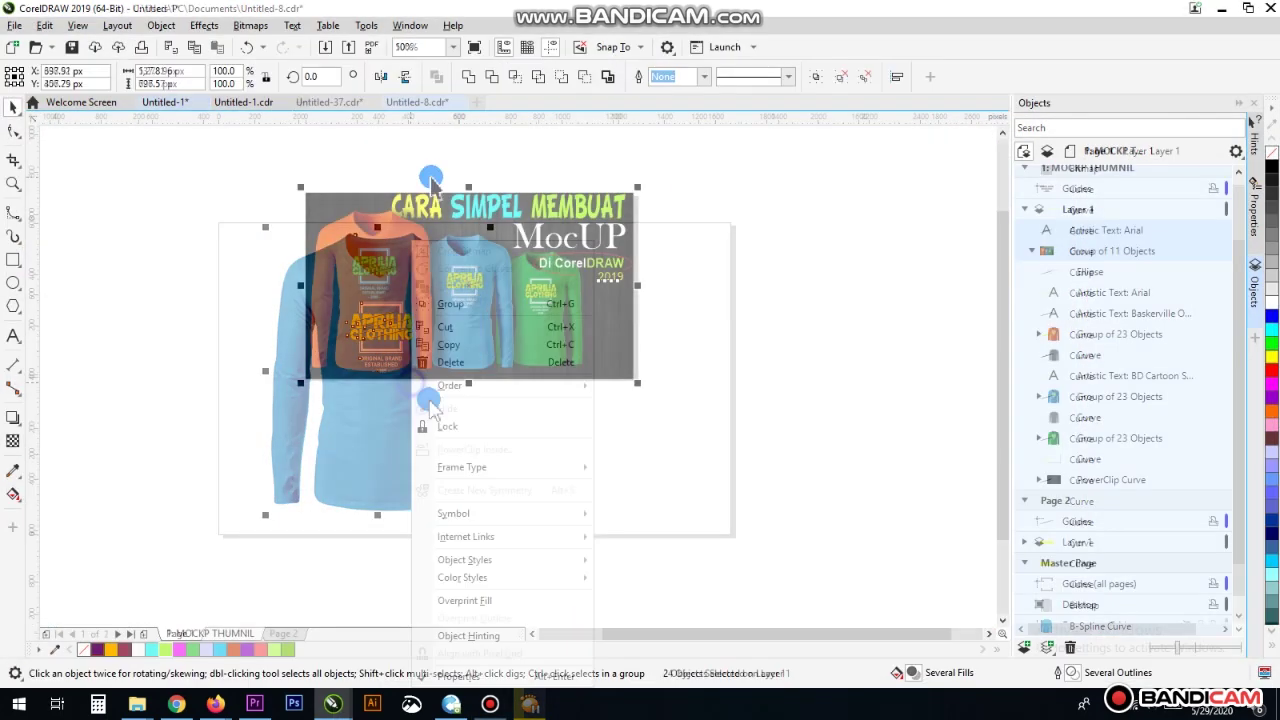
Select the whole three-shirt thumbnail design and export it to the Documents folder as a JPG named MOCKUP ok
key("ctrl+a")
scroll(764, 240, "up", 2)
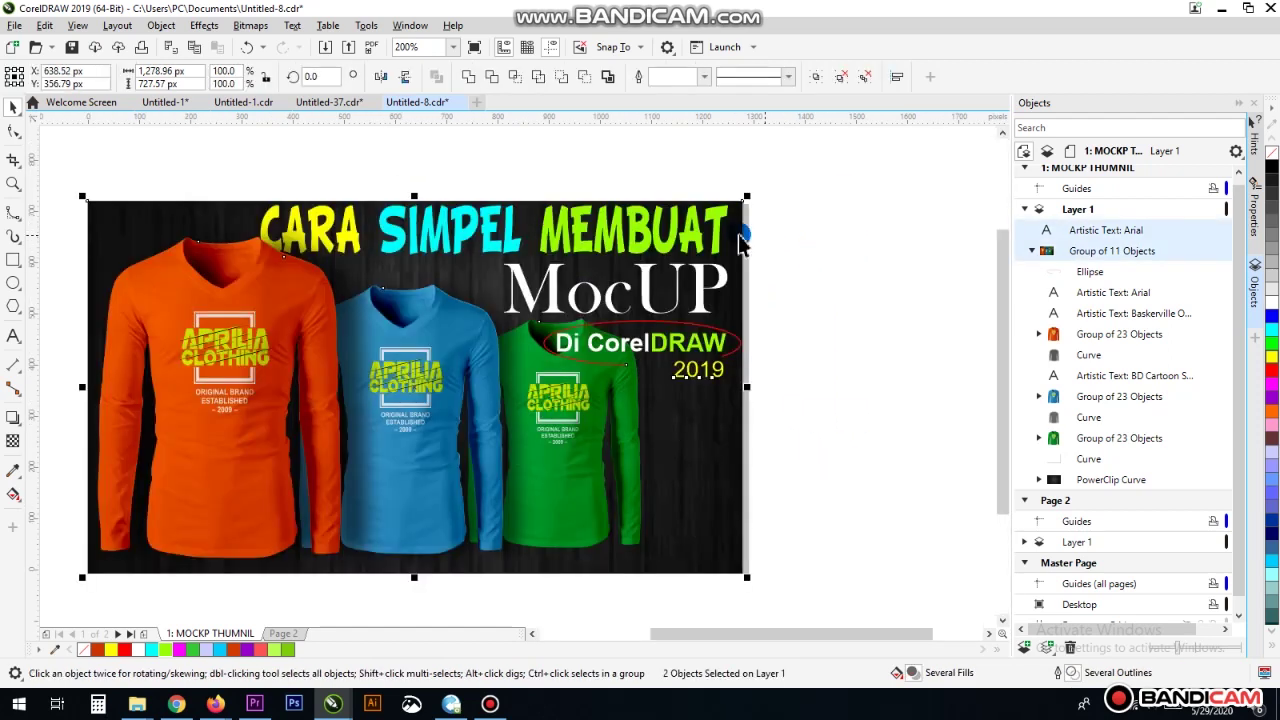
left_click(13, 183)
left_click_drag(82, 192, 743, 586)
key("space")
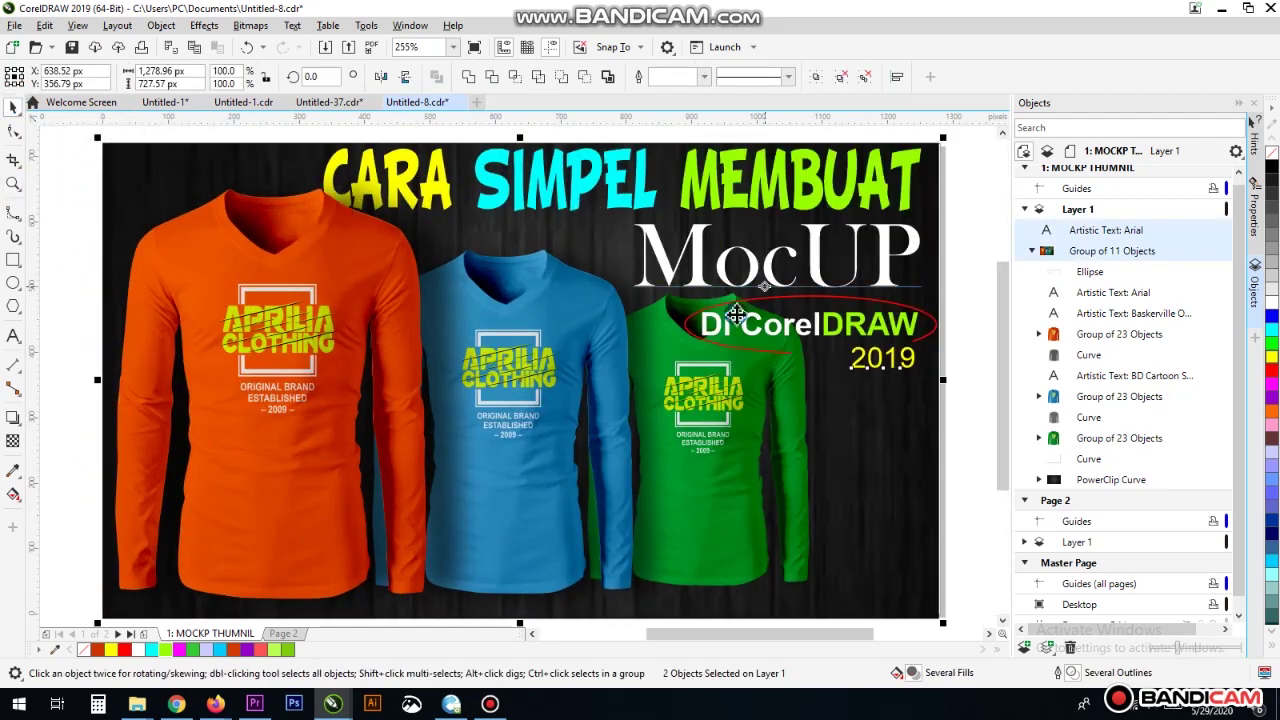
left_click(15, 25)
left_click(51, 312)
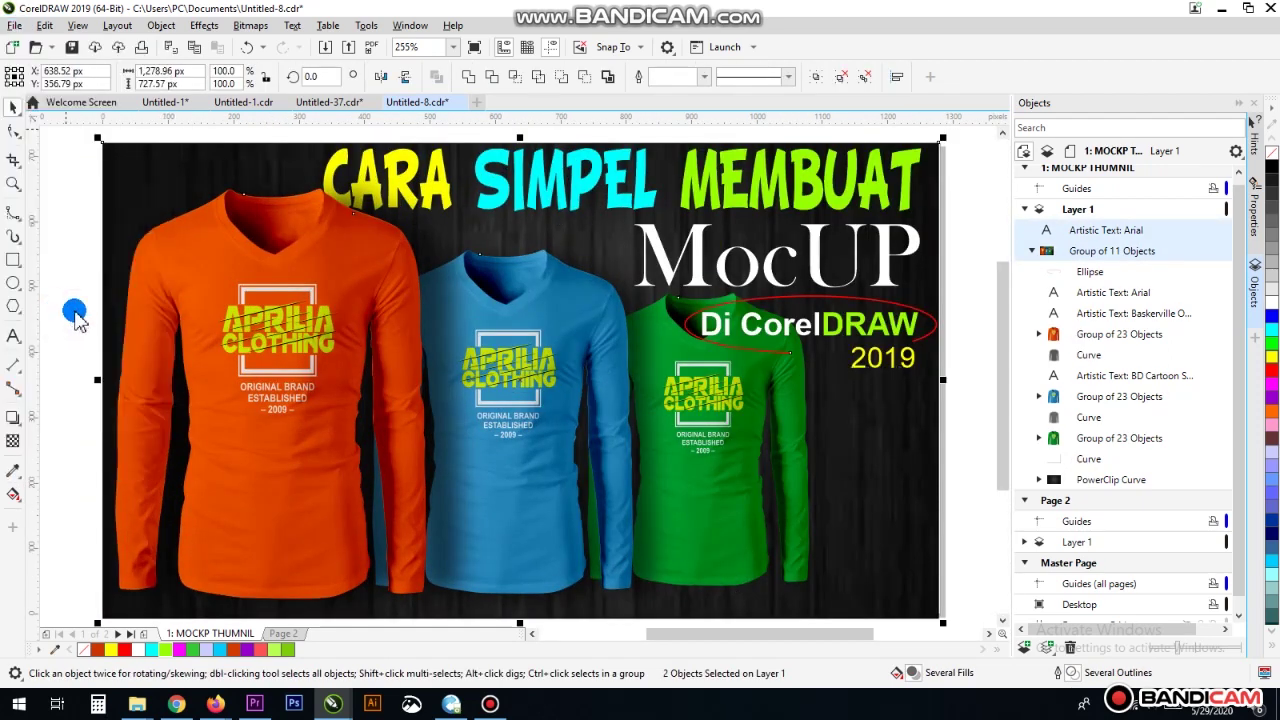
type("MOCKUP ok")
left_click(524, 274)
left_click(520, 496)
left_click(523, 490)
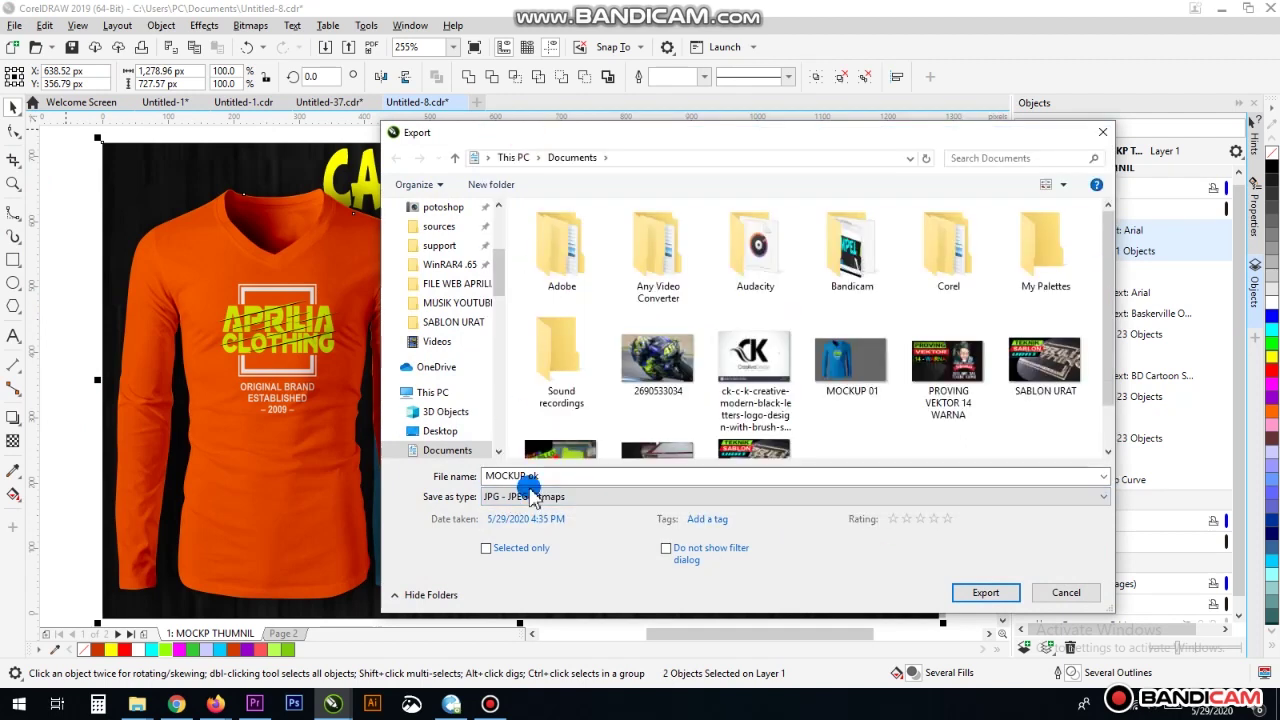
left_click(985, 592)
left_click(897, 530)
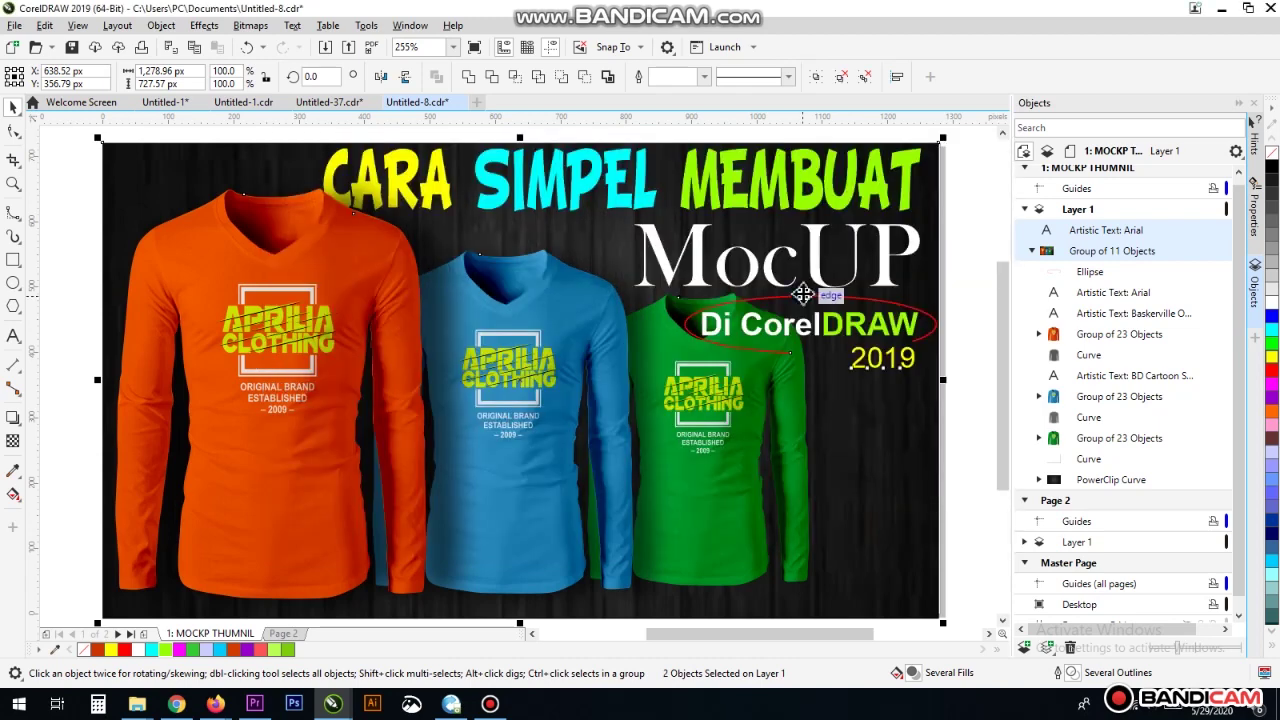
Switch to File Explorer, view the exported MOCKUP ok image from the Documents folder, and close it
left_click(137, 703)
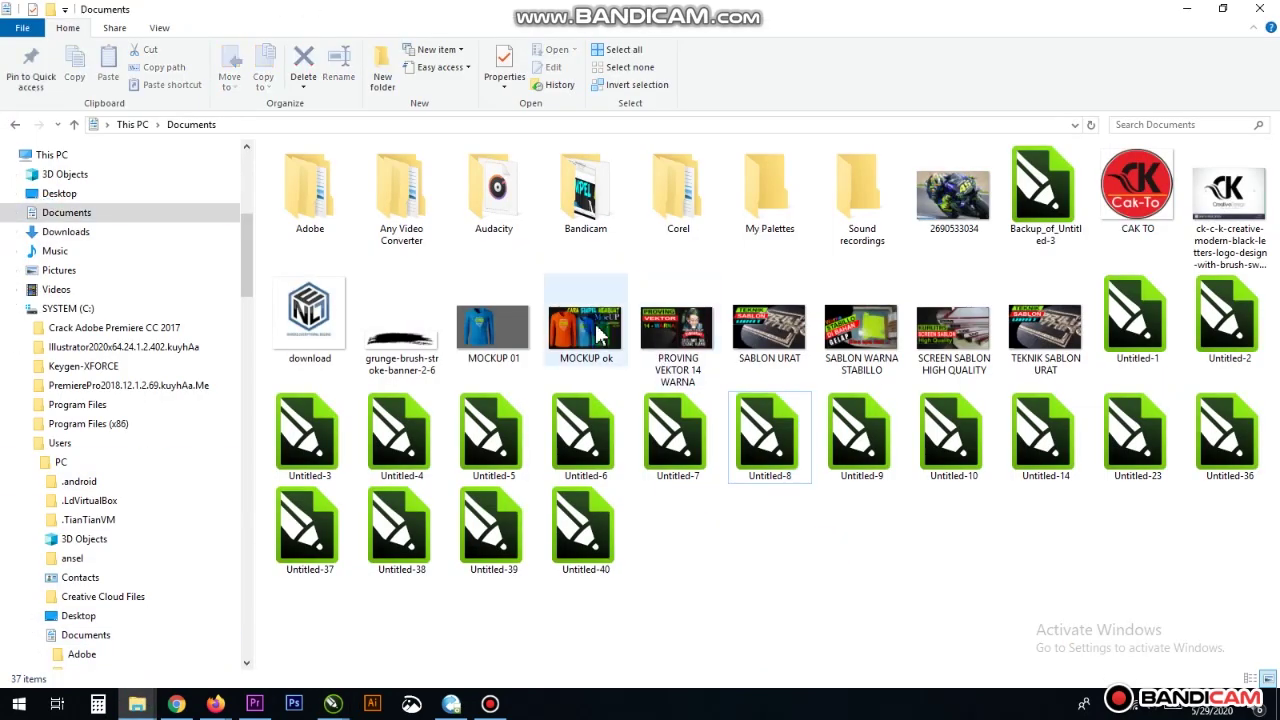
double_click(597, 333)
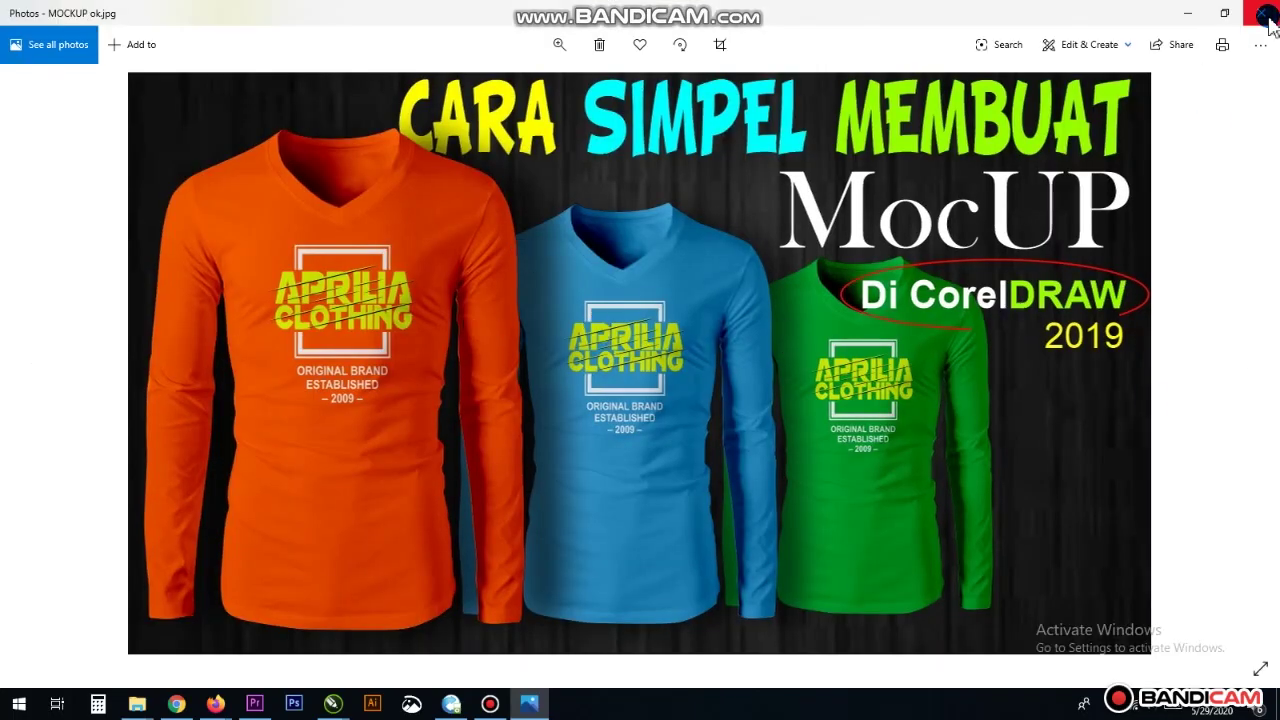
left_click(1257, 22)
left_click(333, 703)
left_click(605, 640)
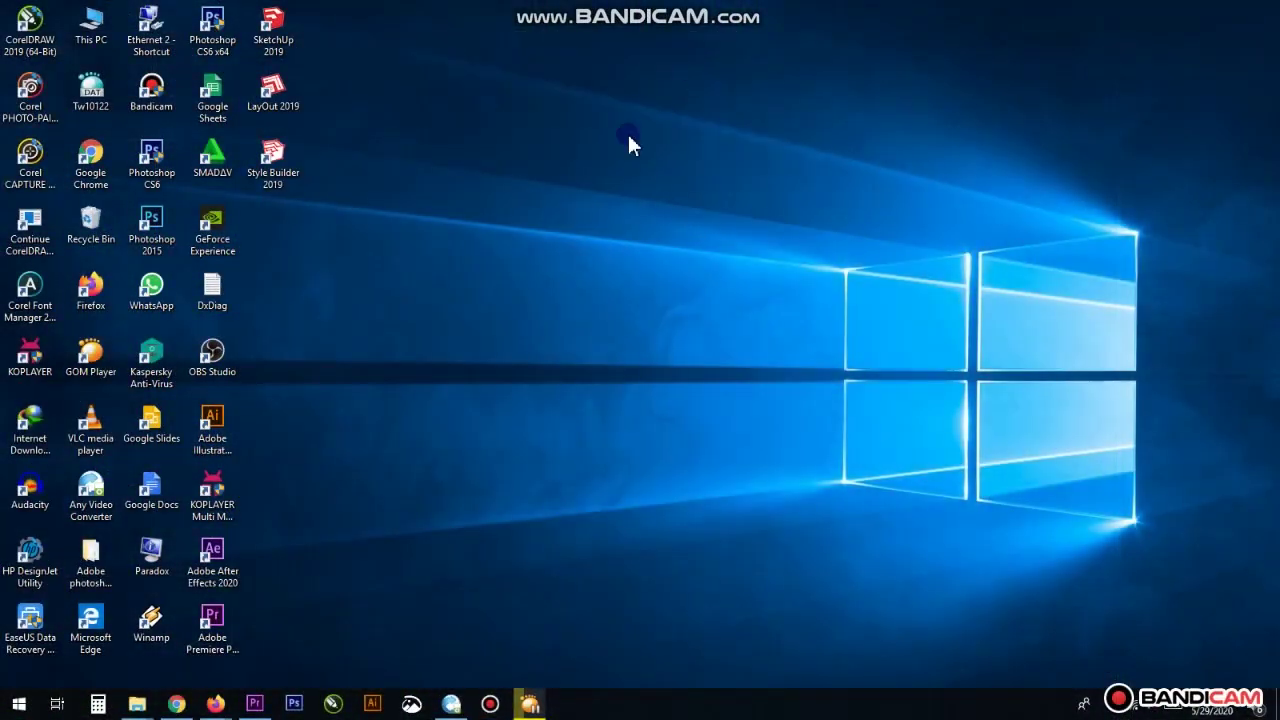
Launch CorelDRAW and start a new document based on the Custom preset
left_click(330, 704)
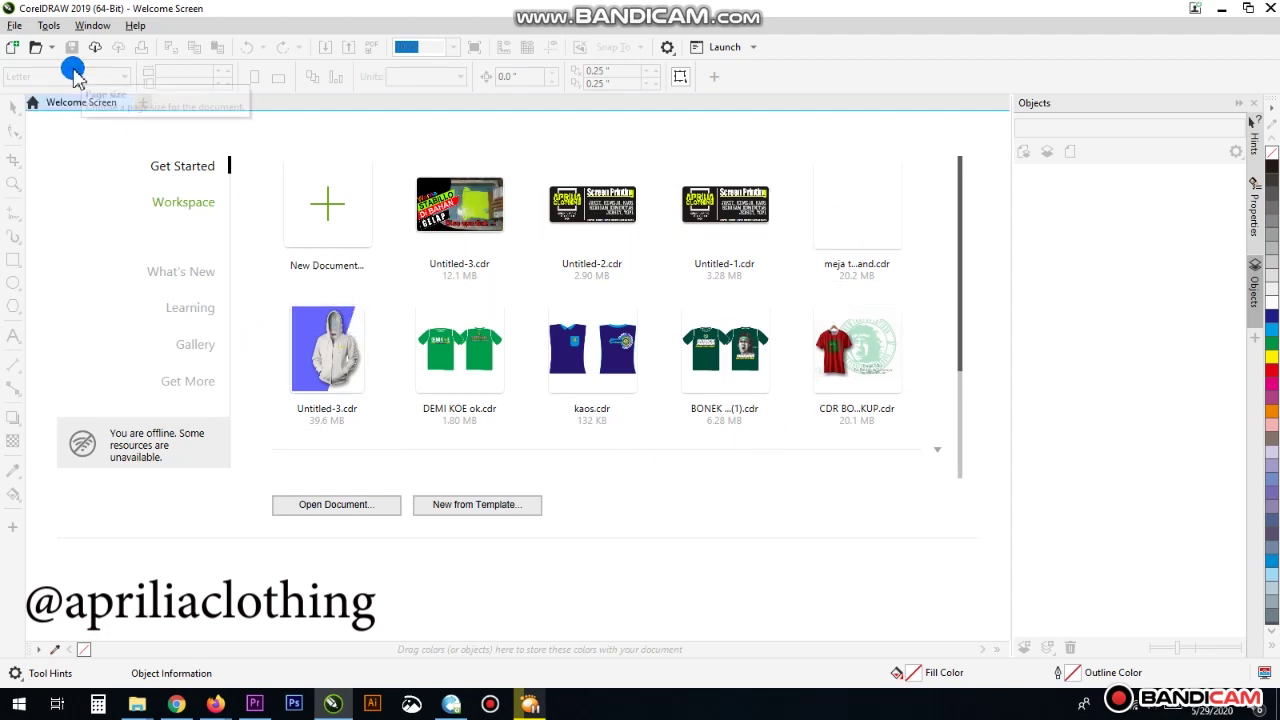
left_click(18, 26)
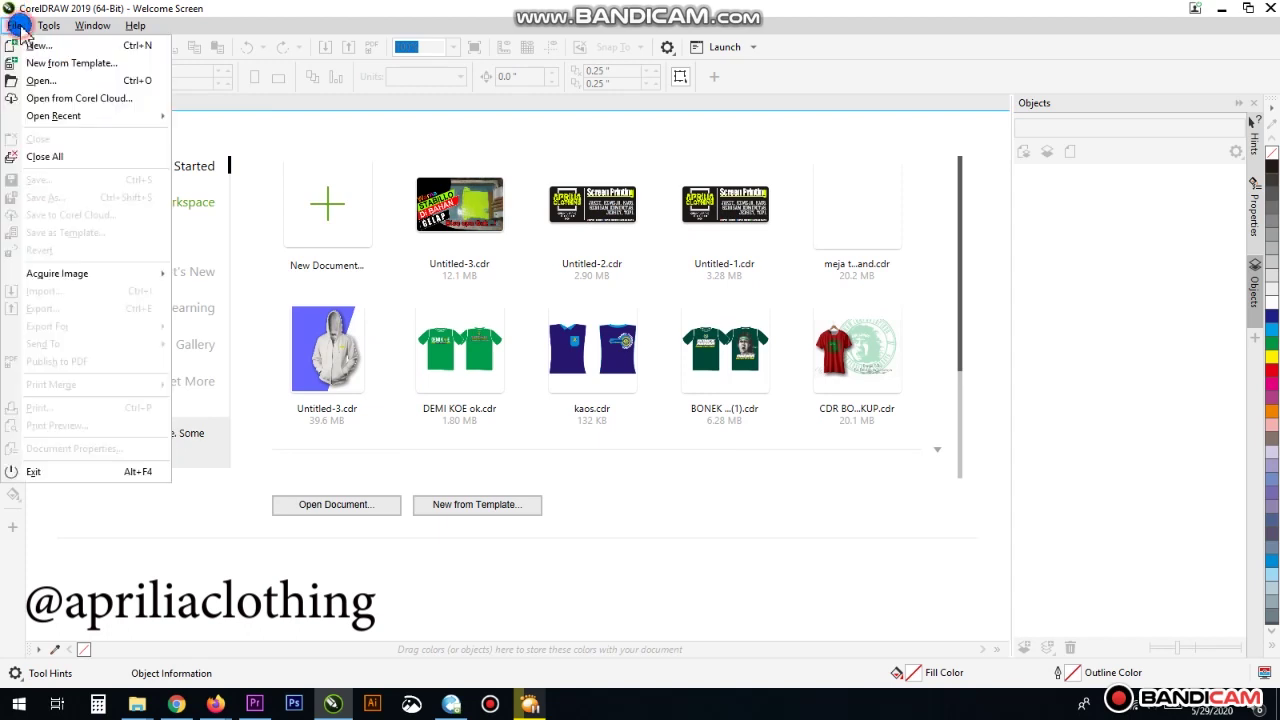
left_click(68, 46)
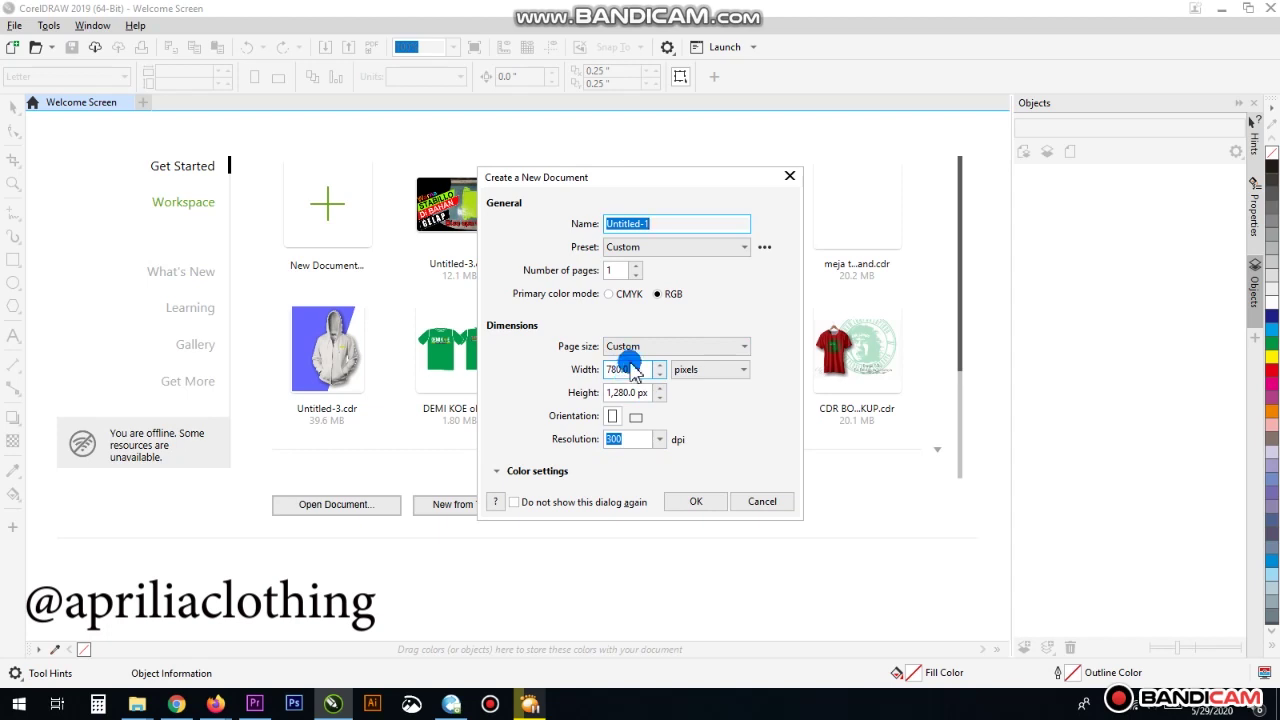
left_click(674, 250)
left_click(675, 252)
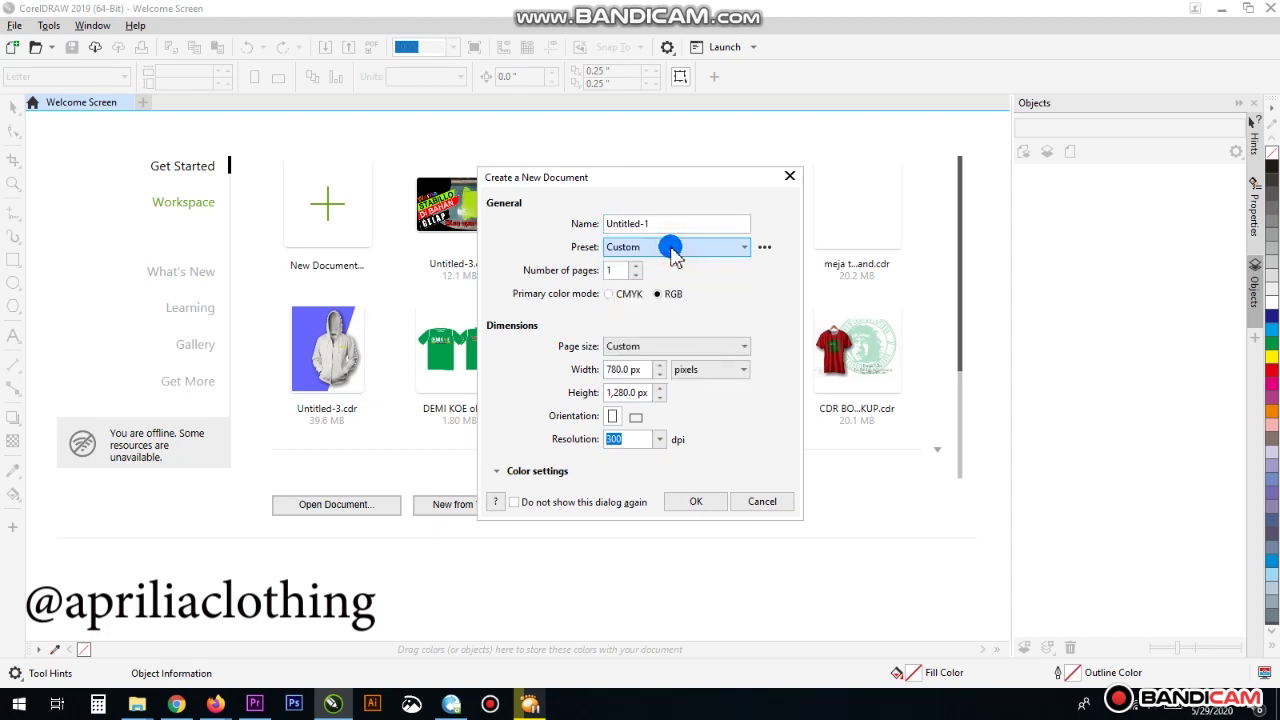
left_click(712, 250)
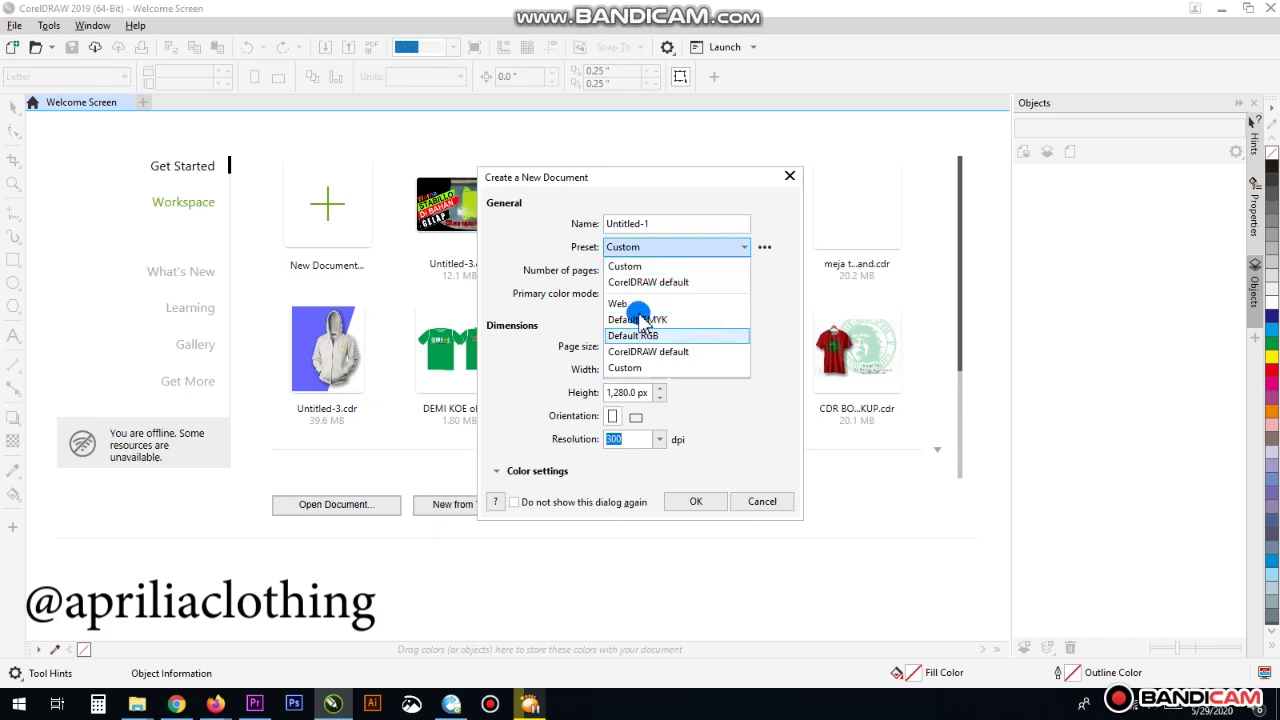
left_click(625, 367)
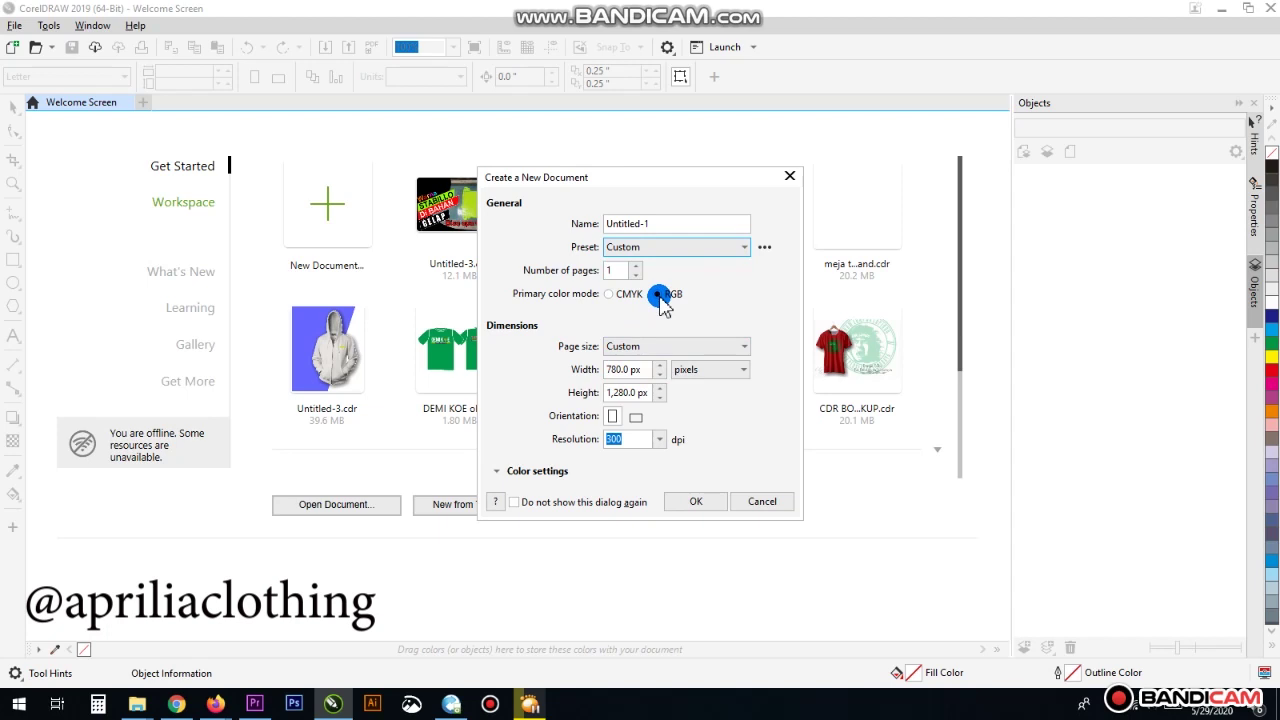
Set the new document's page to landscape orientation, 1,280 px wide and 780 px high, with pixels as units
left_click(651, 371)
left_click(733, 371)
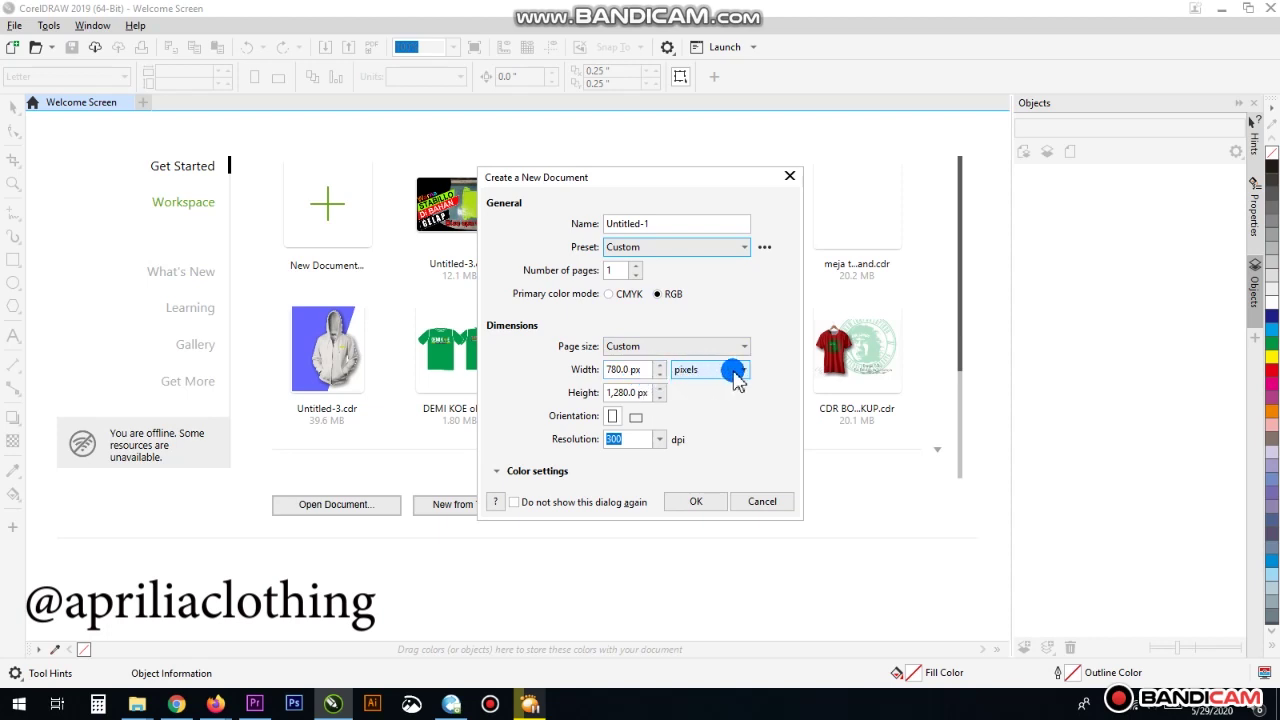
left_click(634, 371)
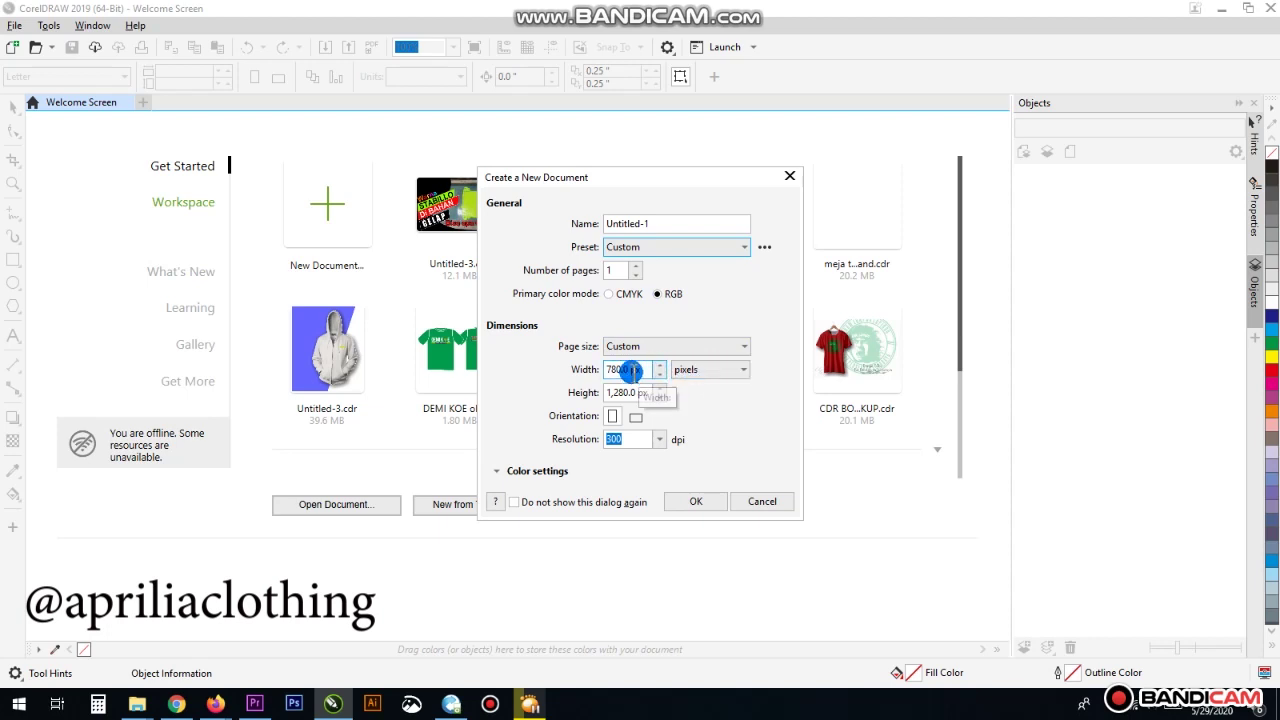
left_click_drag(644, 370, 600, 375)
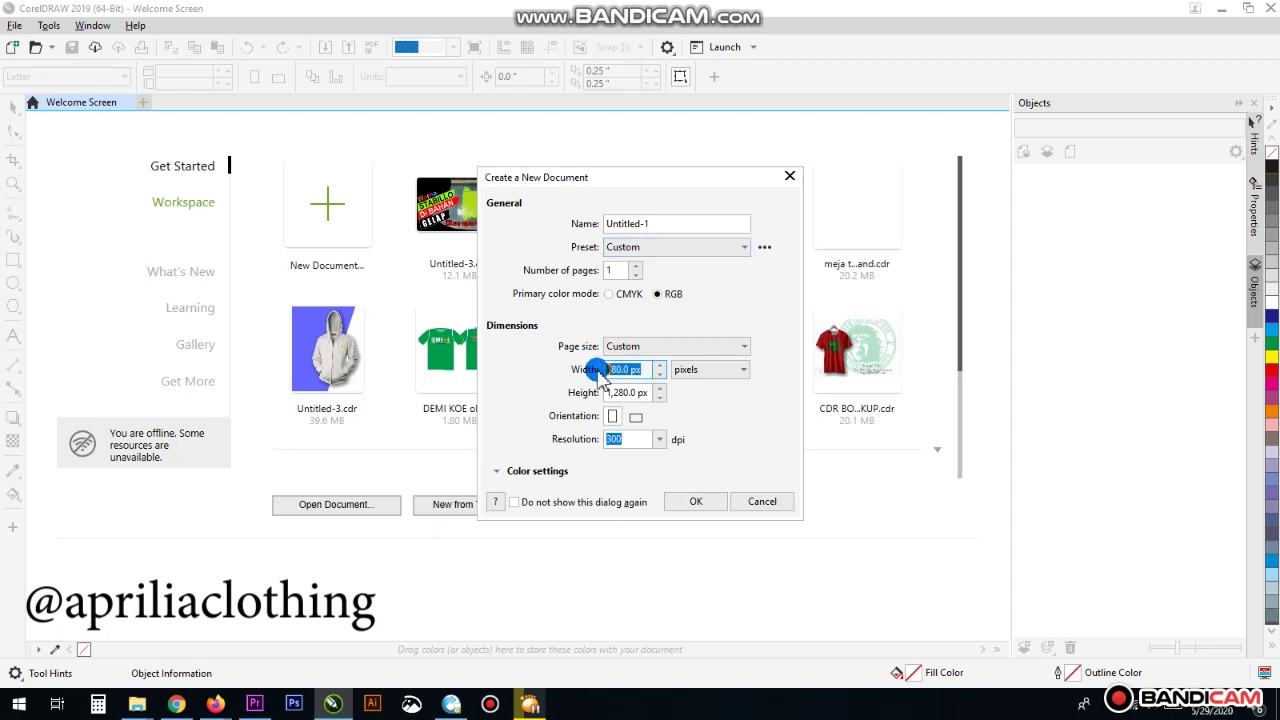
left_click(701, 374)
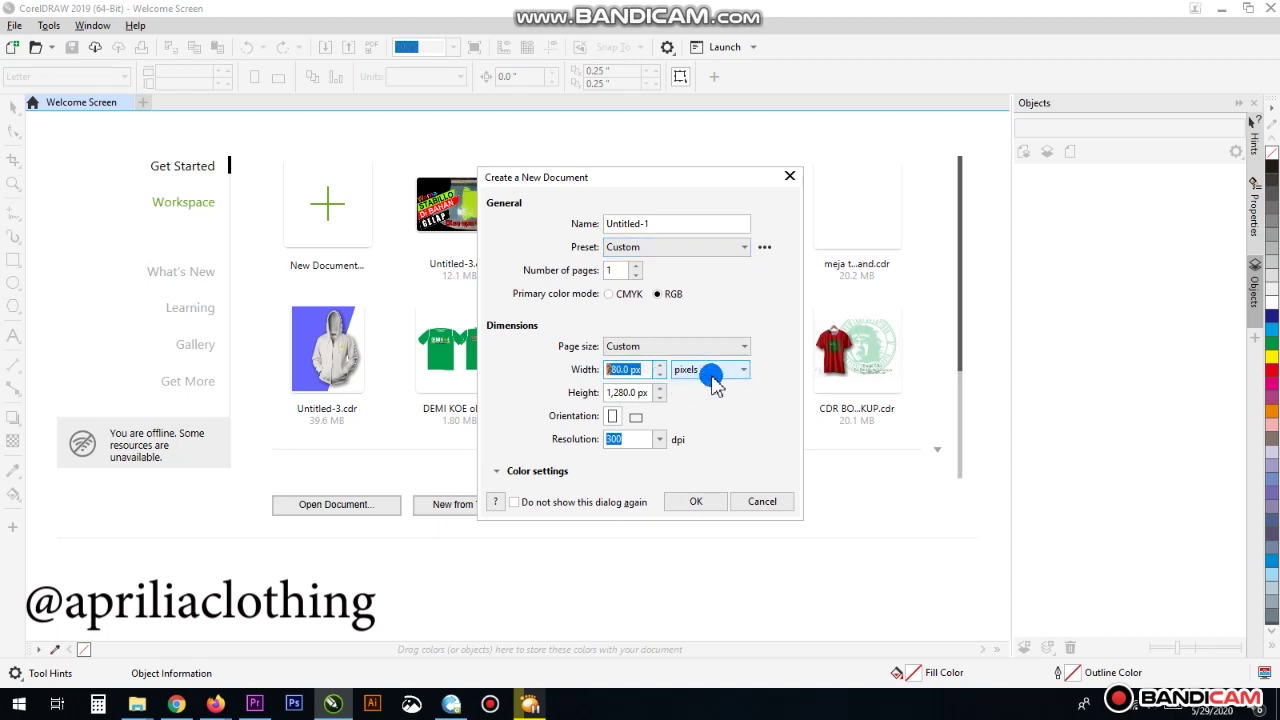
left_click(722, 370)
left_click(612, 393)
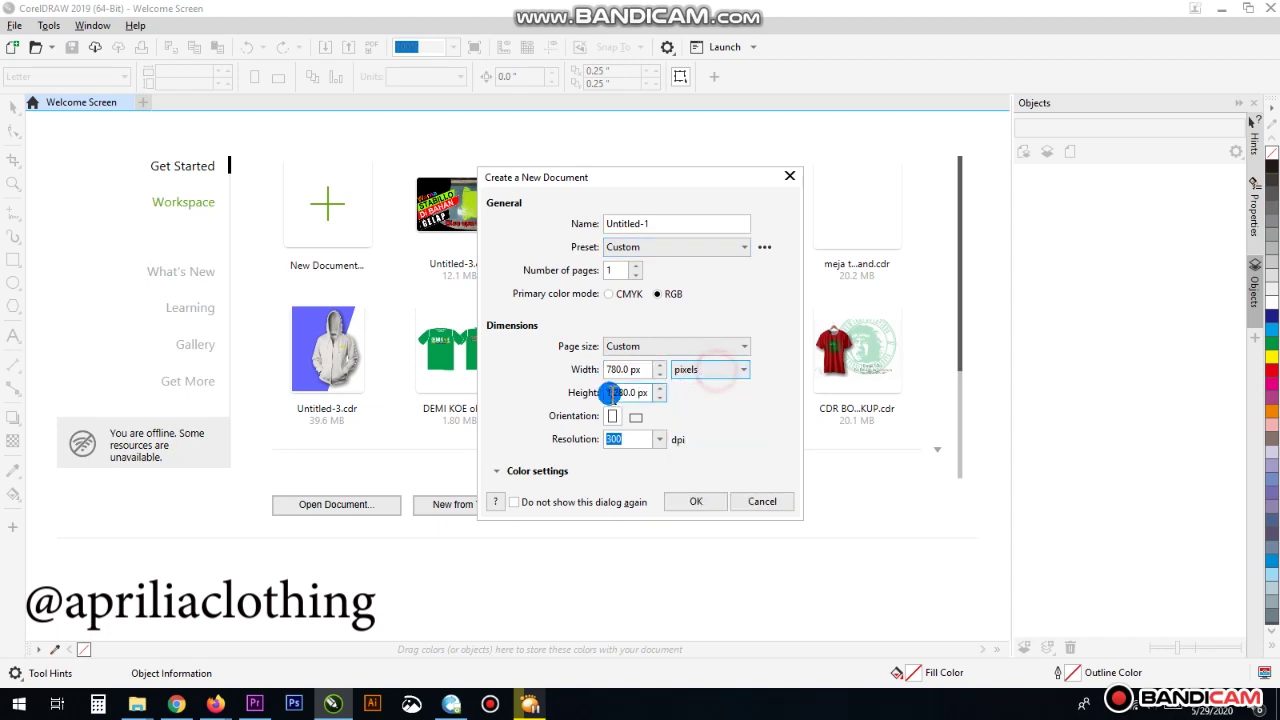
left_click(636, 392)
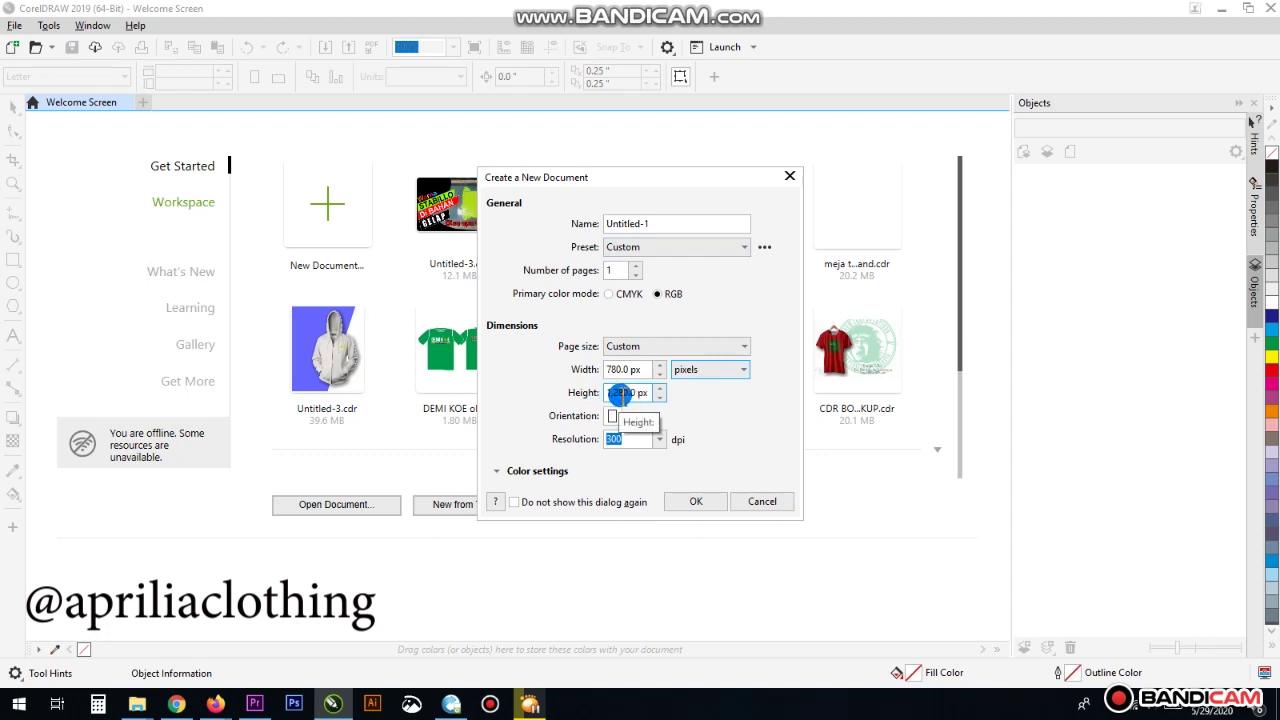
left_click(638, 420)
left_click(622, 370)
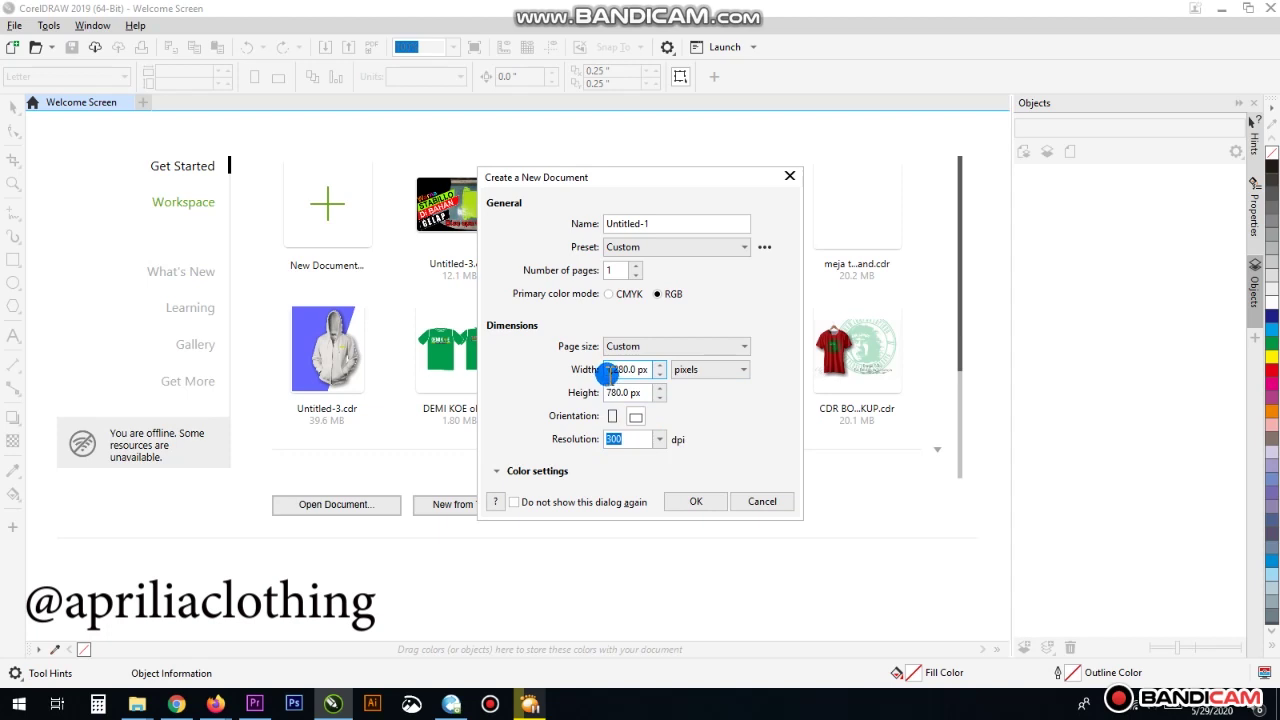
left_click(617, 393)
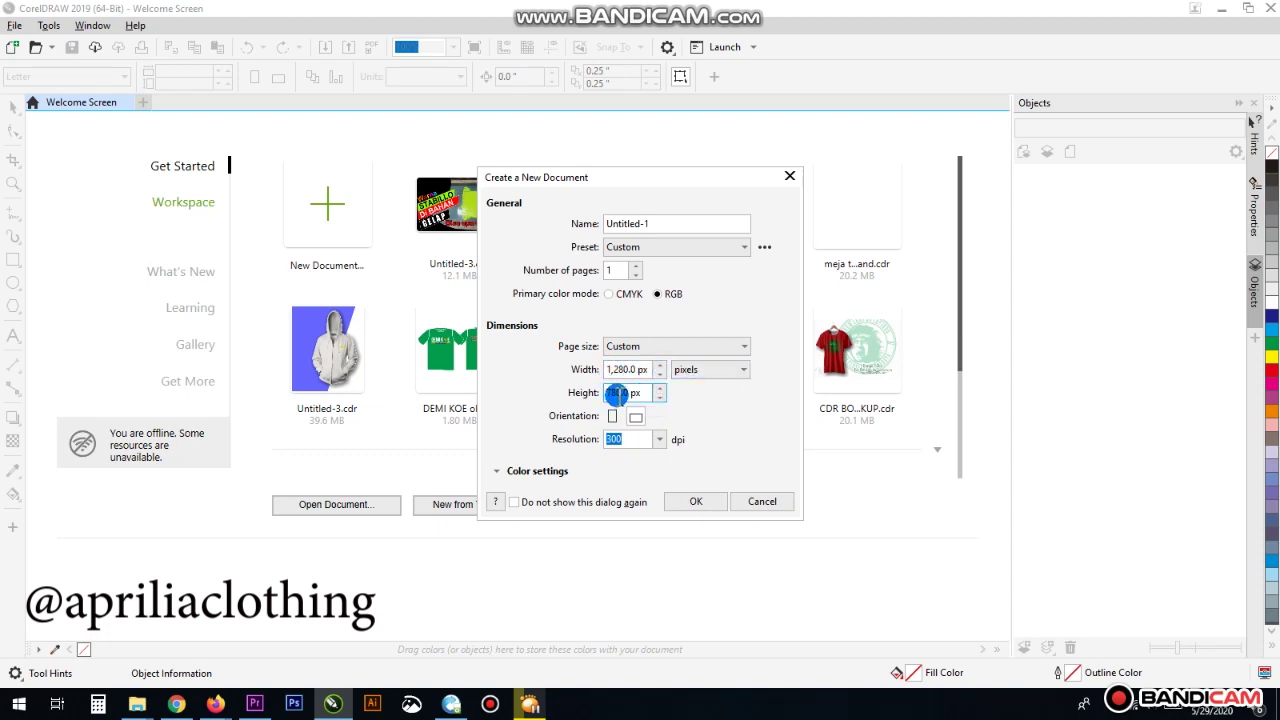
left_click(634, 418)
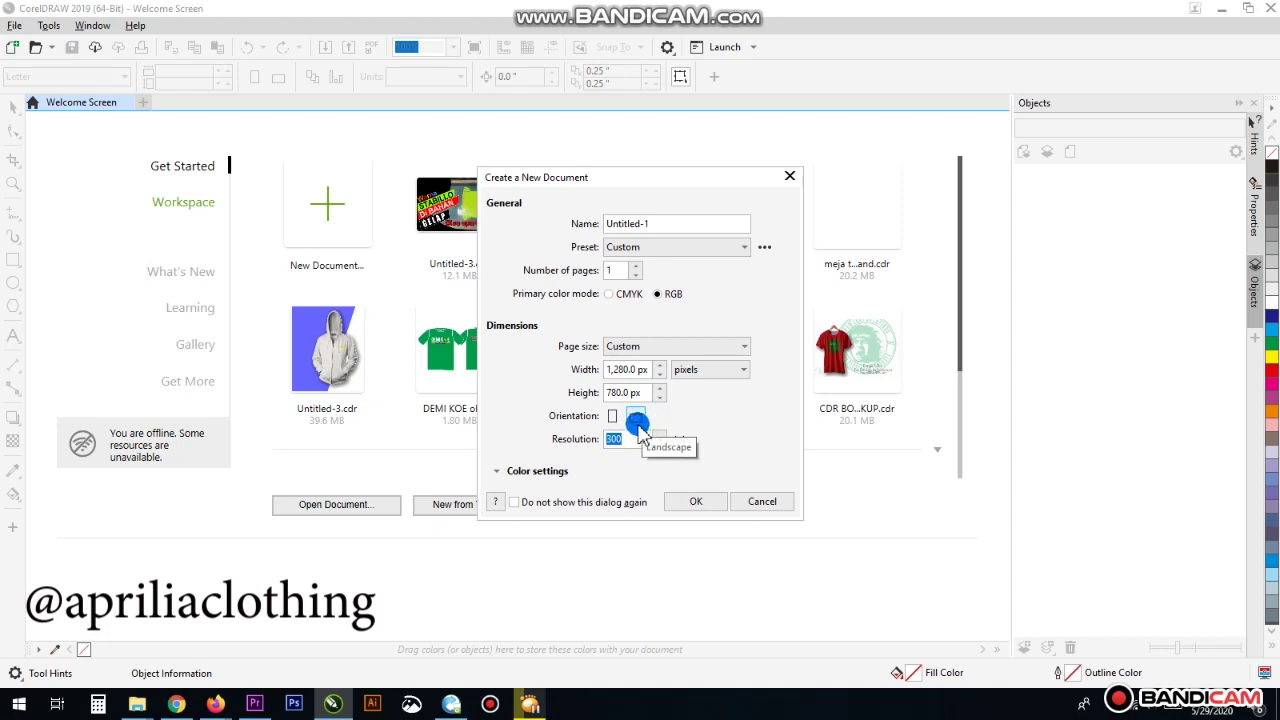
Set the resolution to 300 dpi and create the document
left_click(619, 443)
left_click(663, 442)
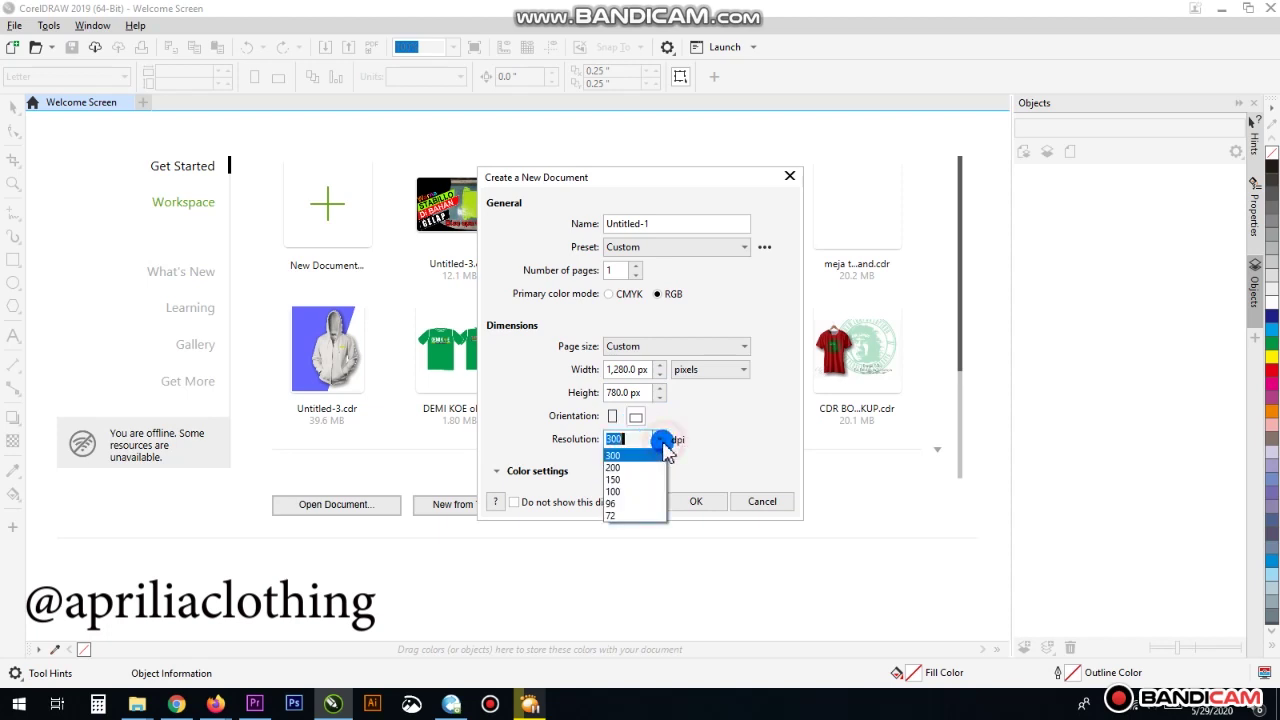
left_click(611, 447)
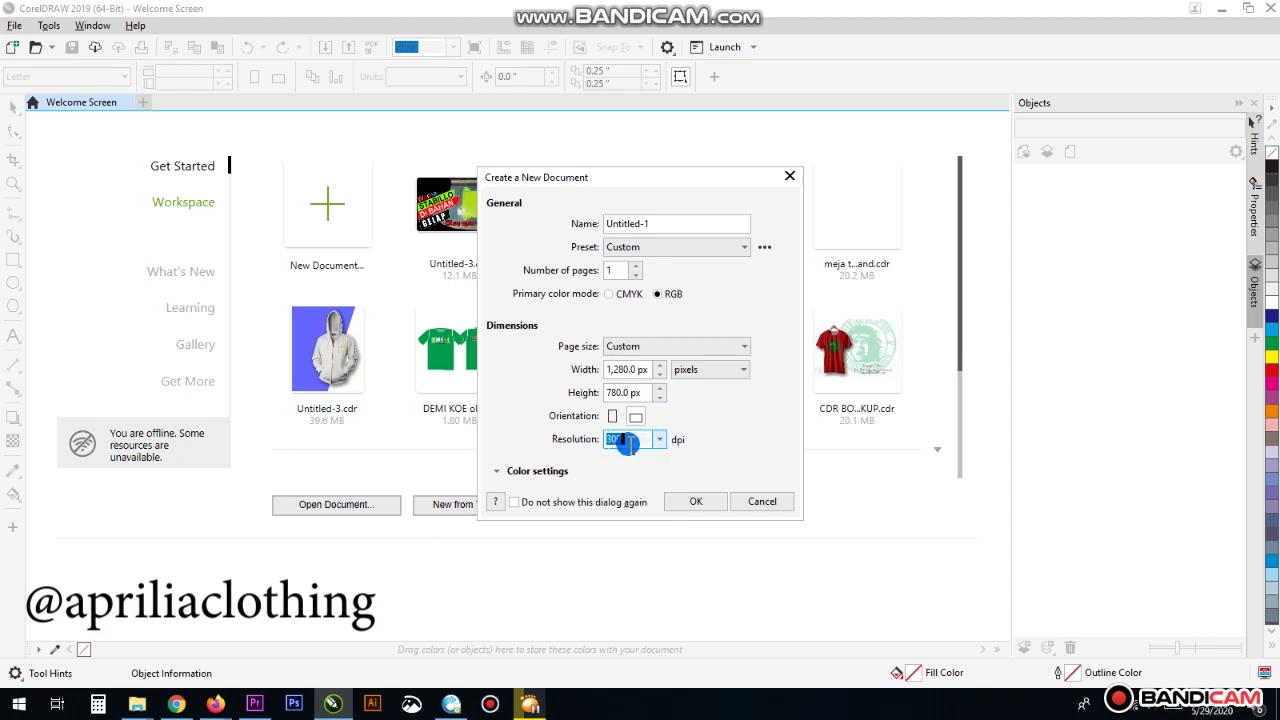
left_click(692, 502)
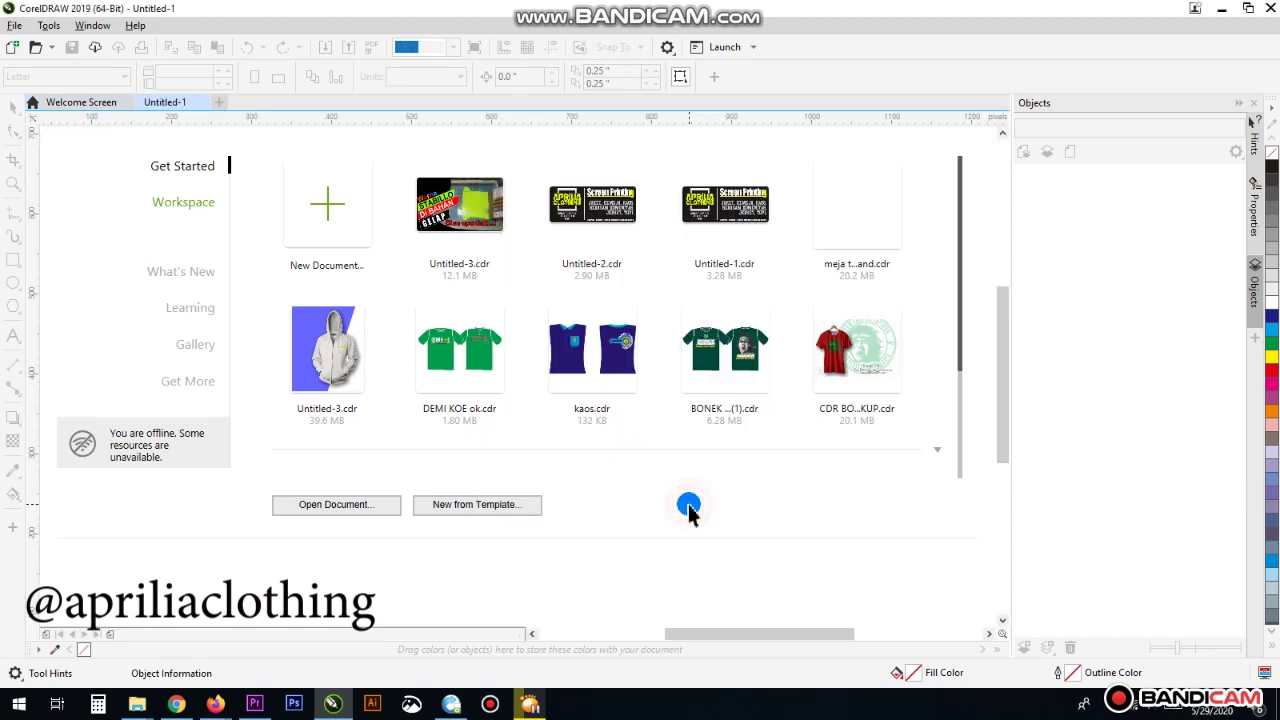
scroll(545, 370, "down", 1)
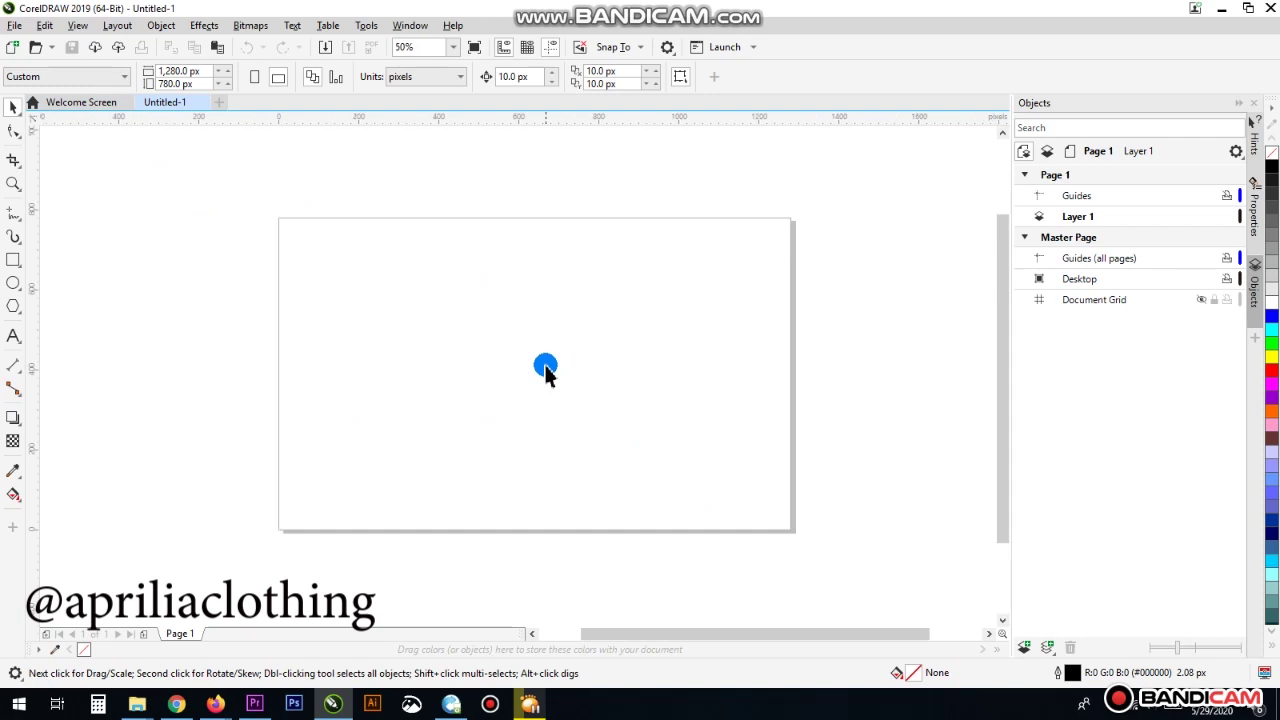
scroll(546, 372, "up", 5)
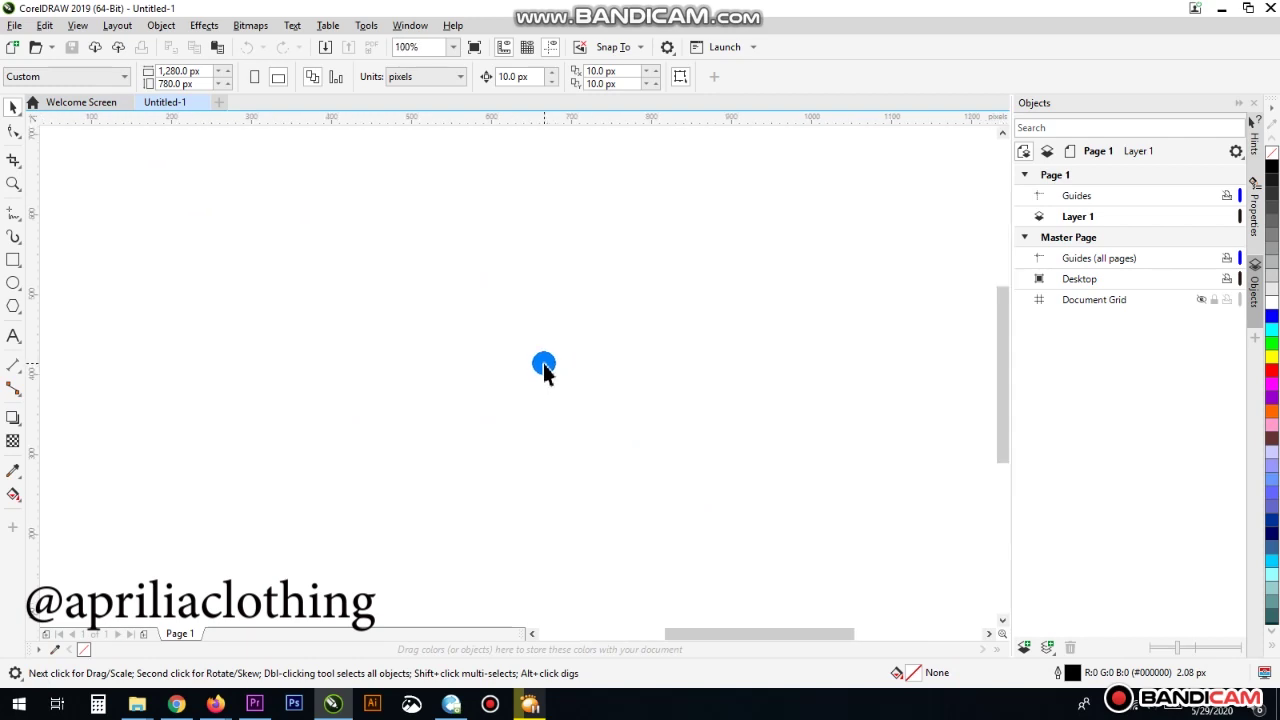
scroll(543, 362, "down", 5)
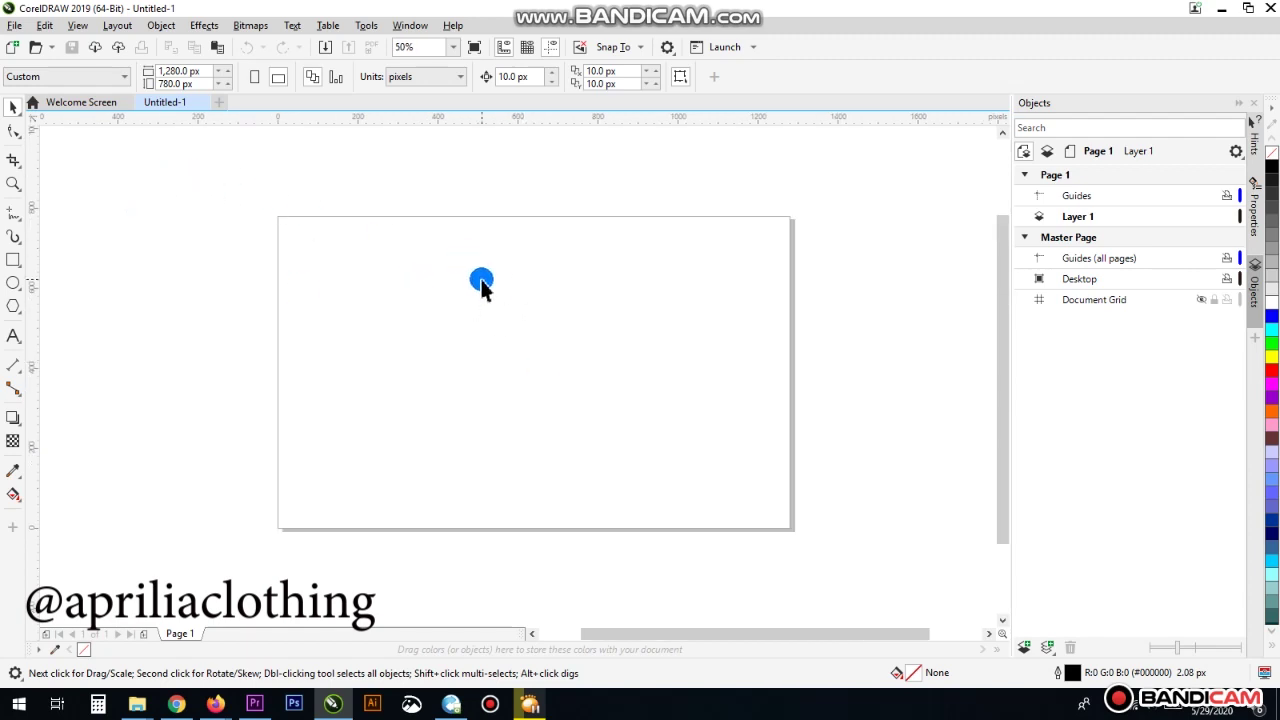
Draw a trial rectangle of about 1,286 by 784 px covering the whole page and delete it
left_click(13, 262)
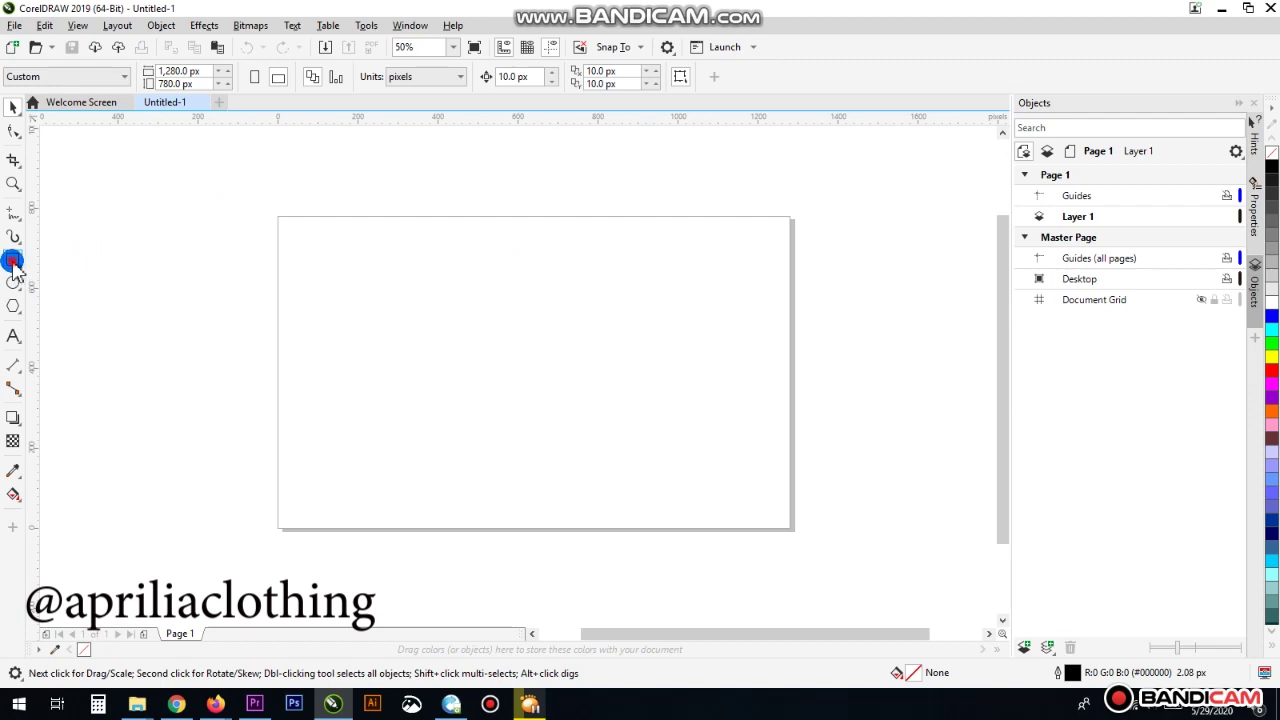
left_click_drag(277, 215, 793, 527)
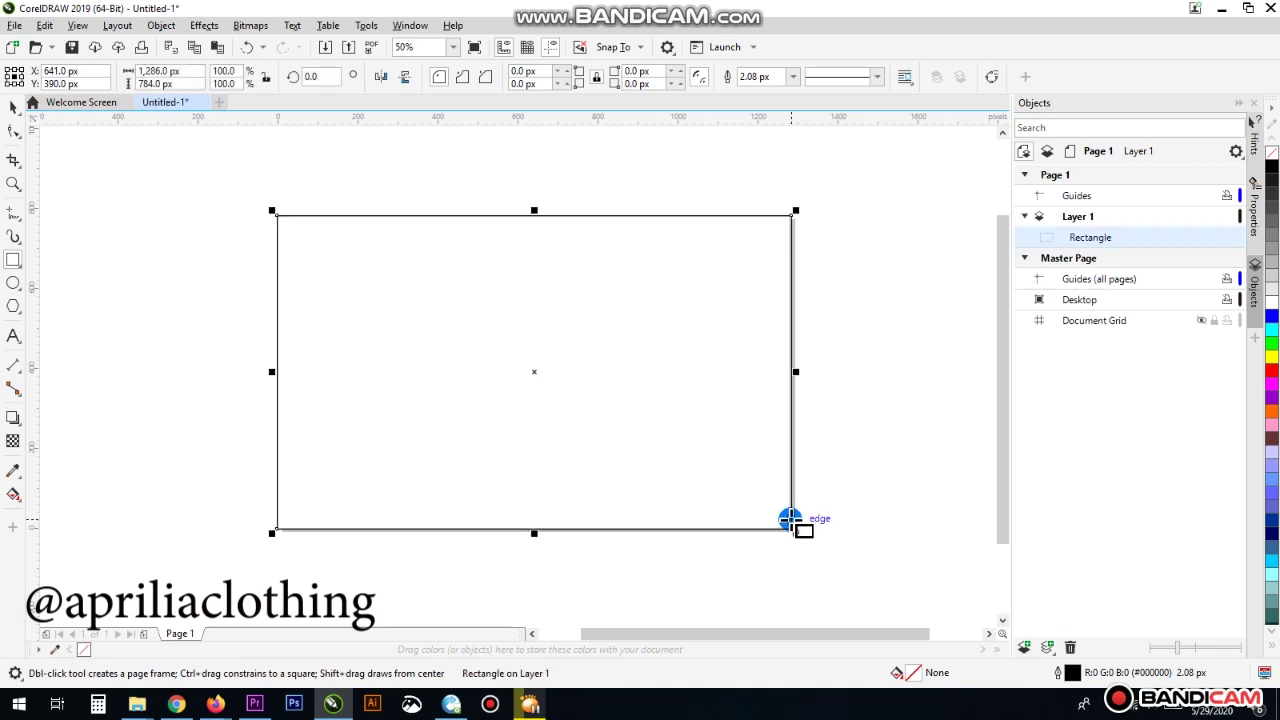
left_click(6, 108)
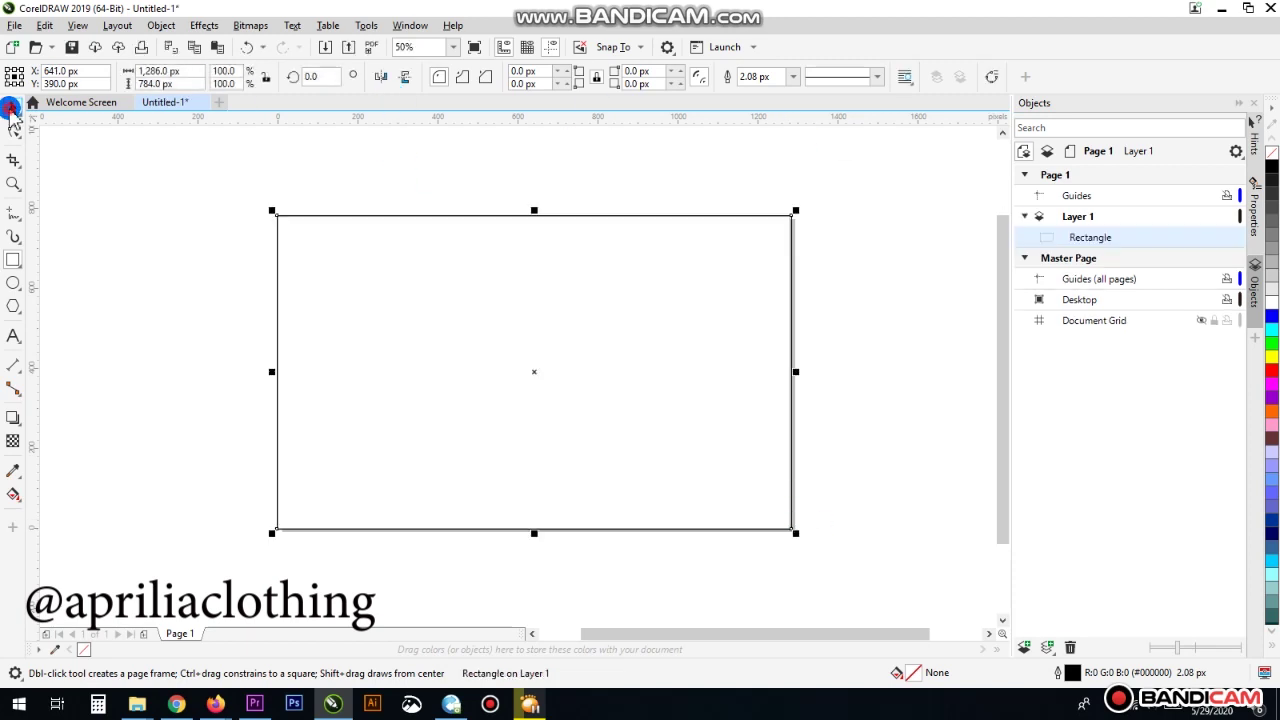
left_click(521, 301)
left_click(474, 180)
left_click(517, 300)
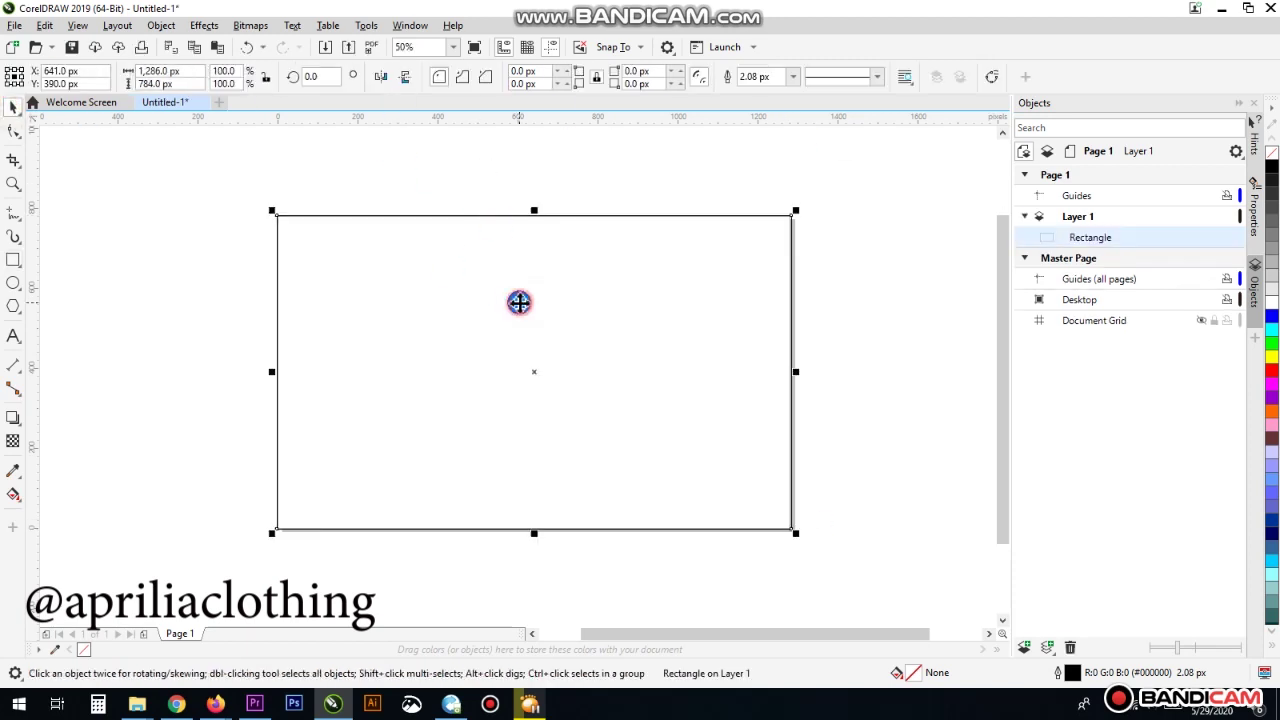
key("Delete")
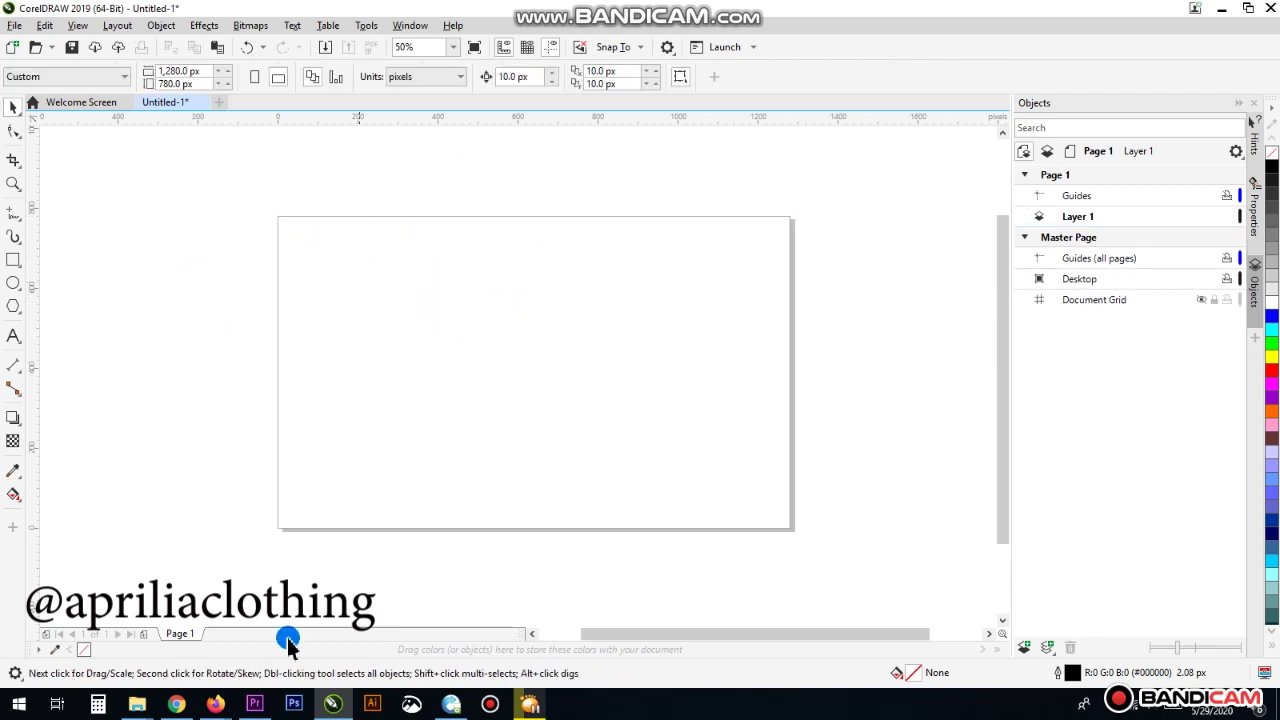
Switch to File Explorer and open the MASTER MOCKUP folder in FREELANCER > CREATIVE MARKET UPWORK on the DATA (D:) drive
left_click(137, 704)
left_click(84, 650)
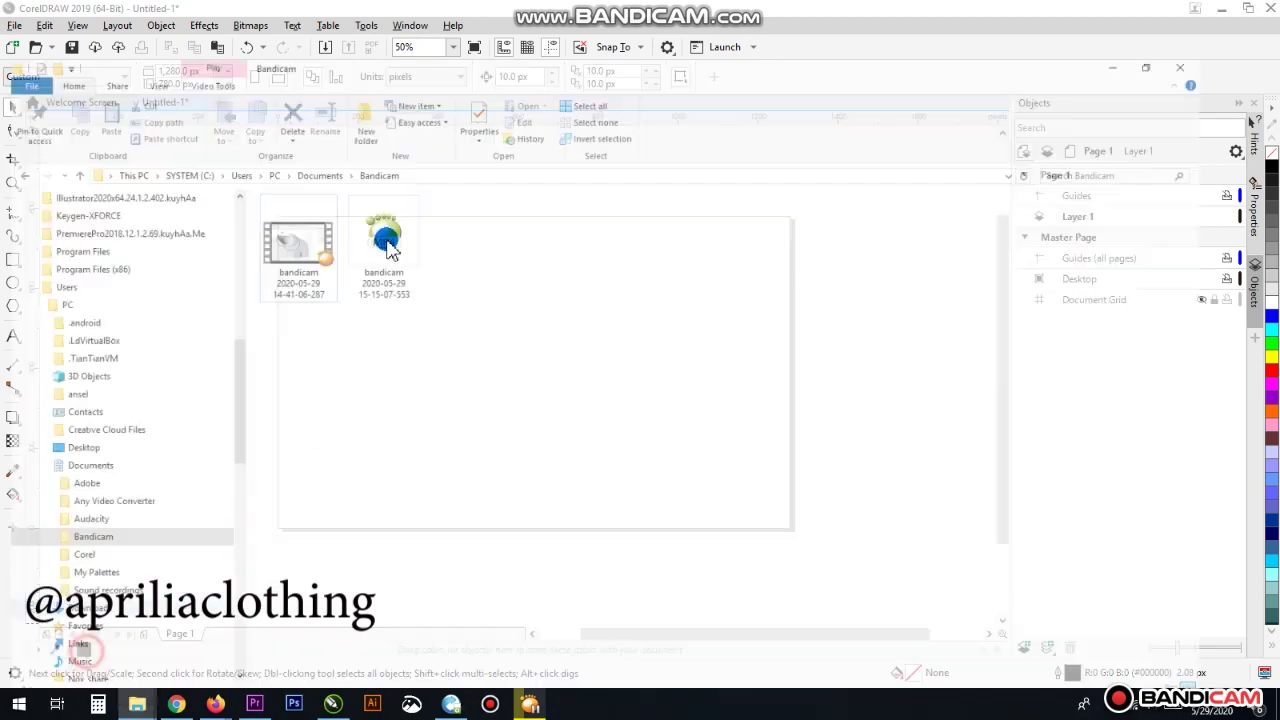
left_click_drag(249, 346, 237, 475)
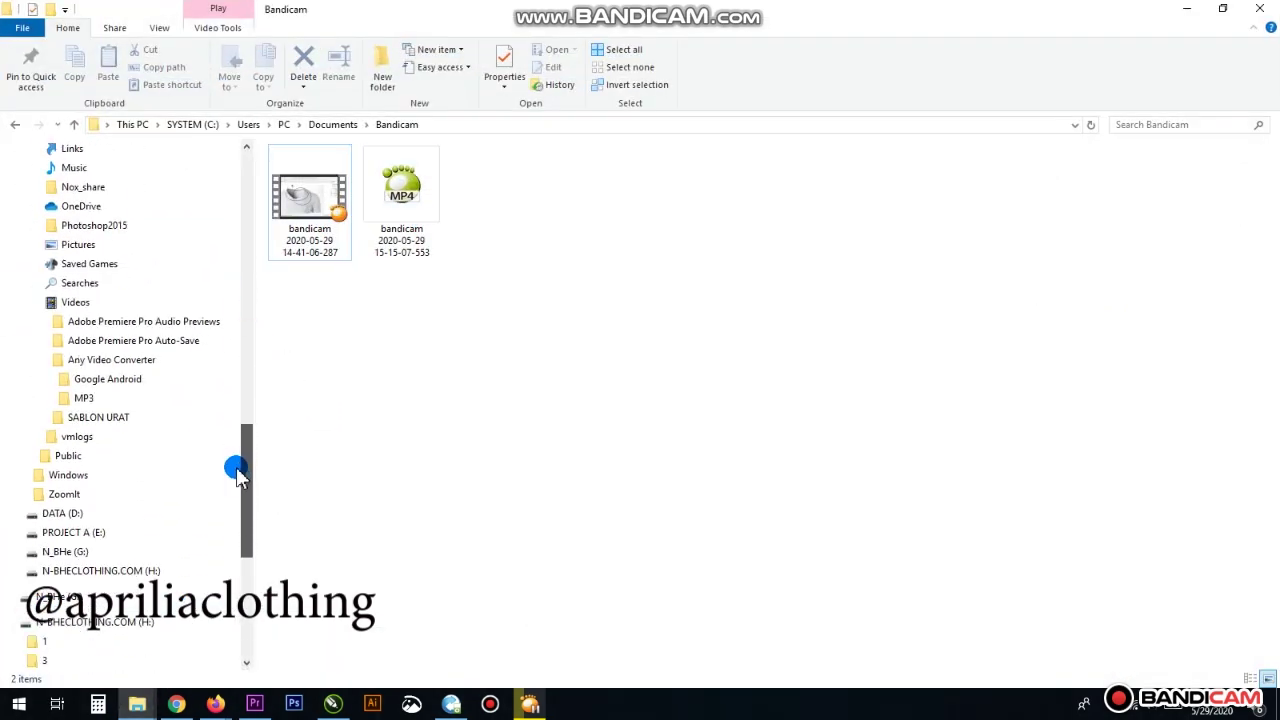
left_click(64, 479)
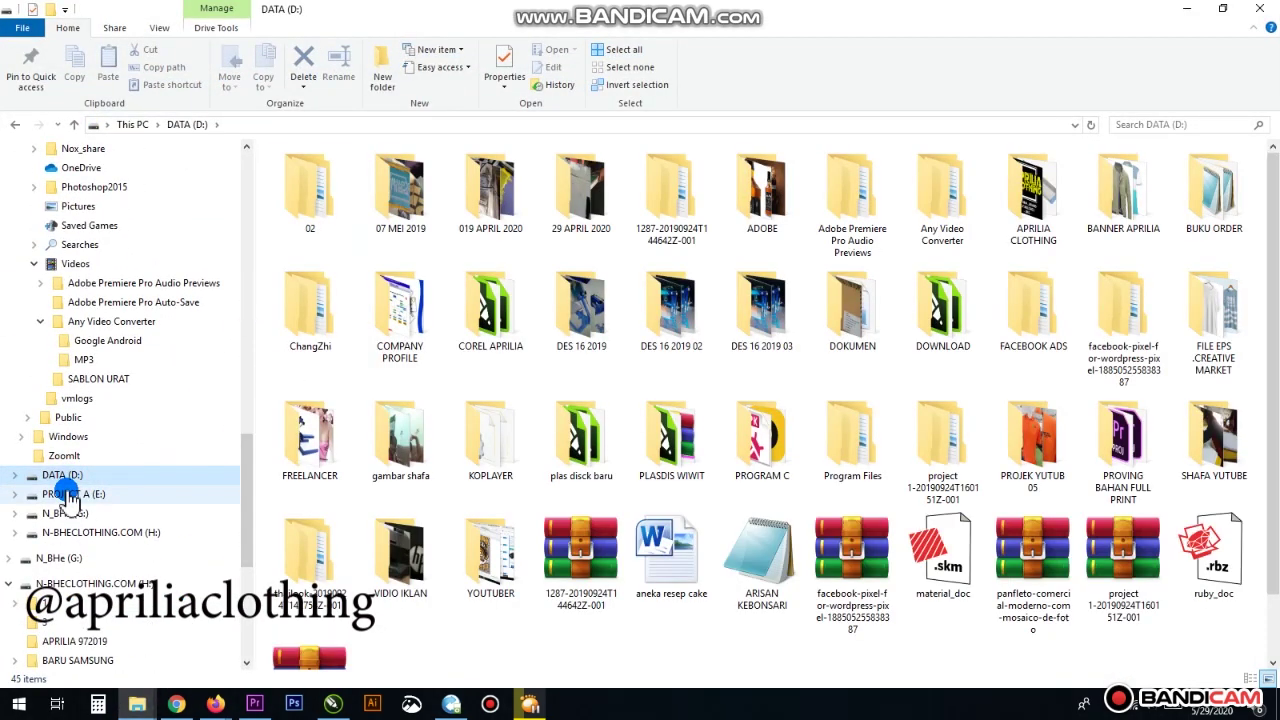
left_click(70, 496)
left_click(67, 476)
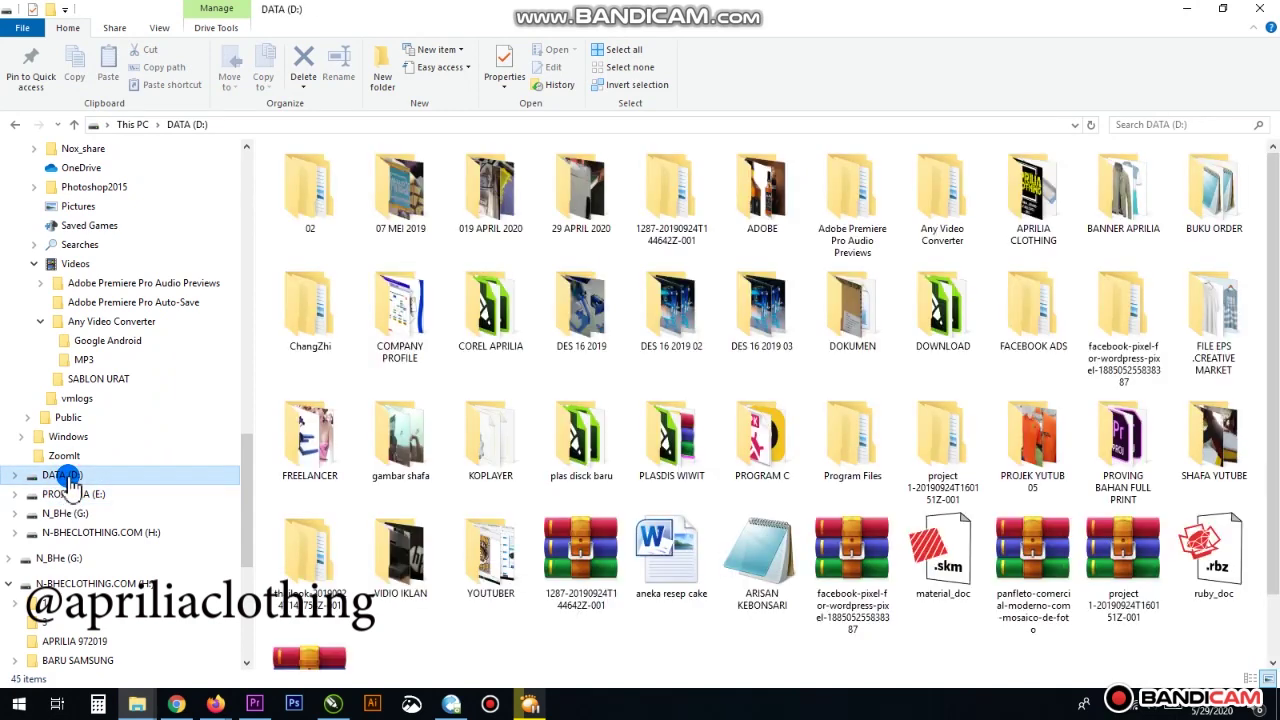
double_click(309, 432)
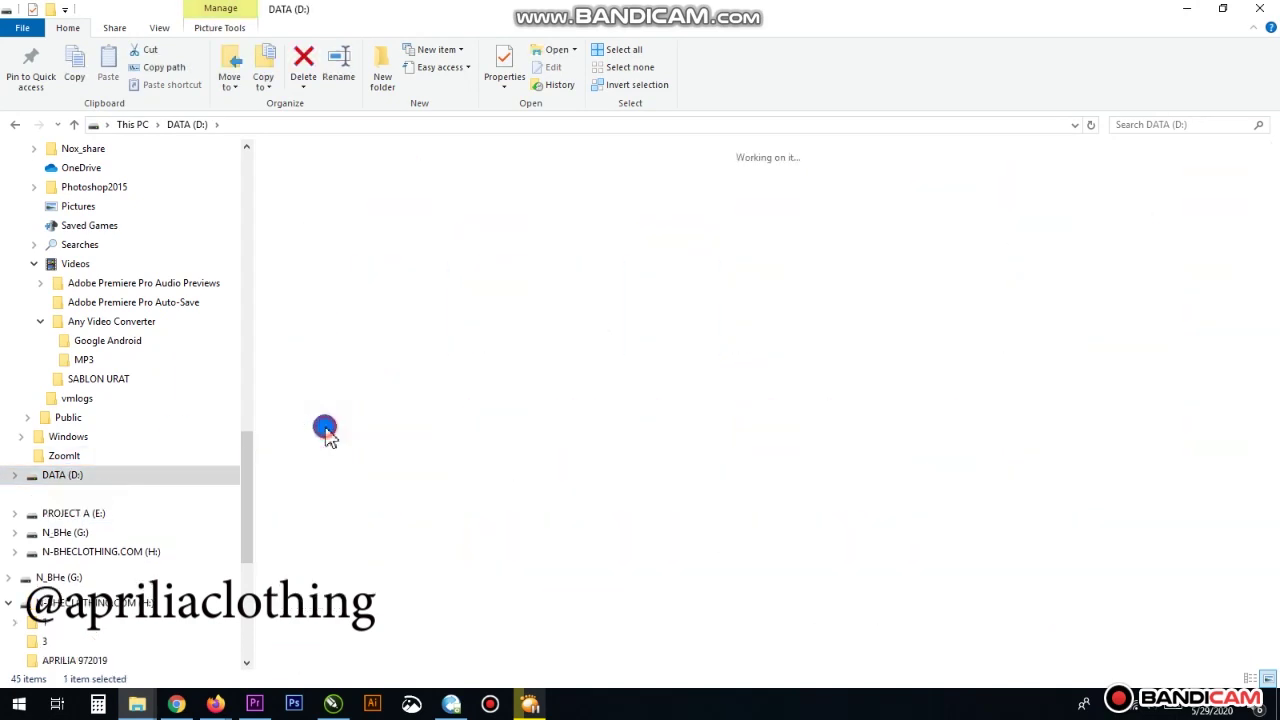
left_click(361, 218)
double_click(356, 218)
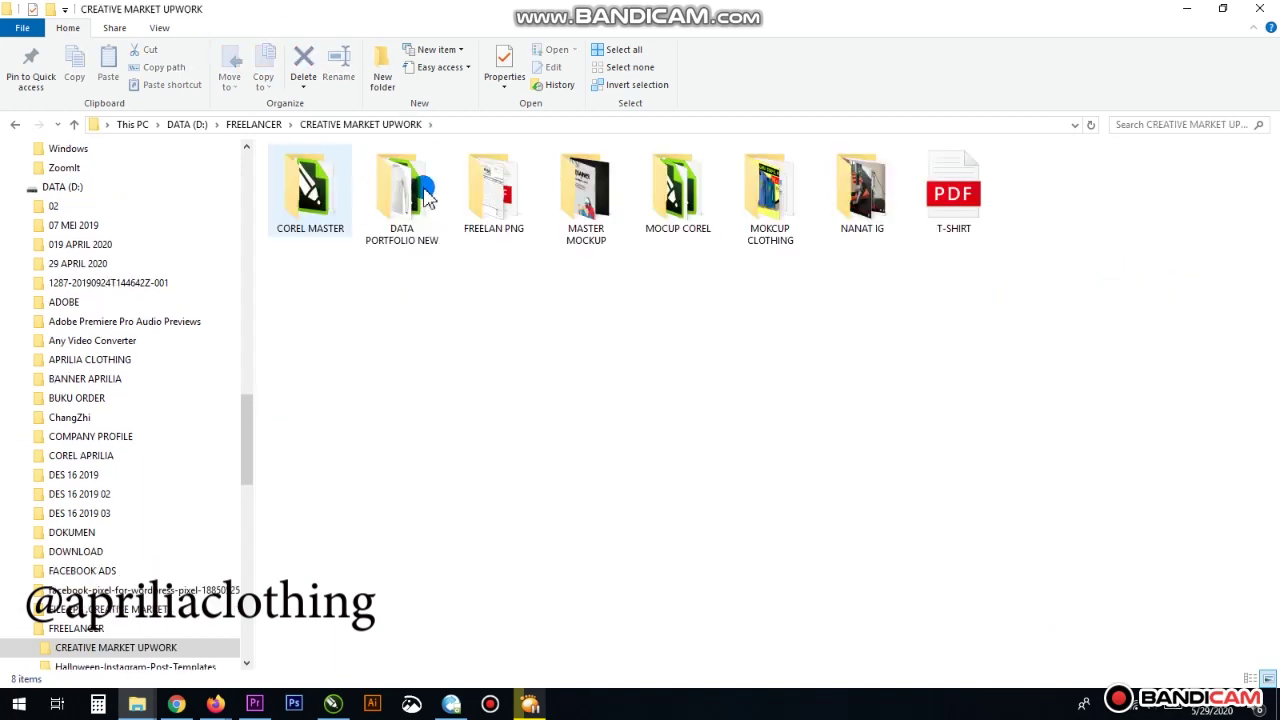
double_click(598, 205)
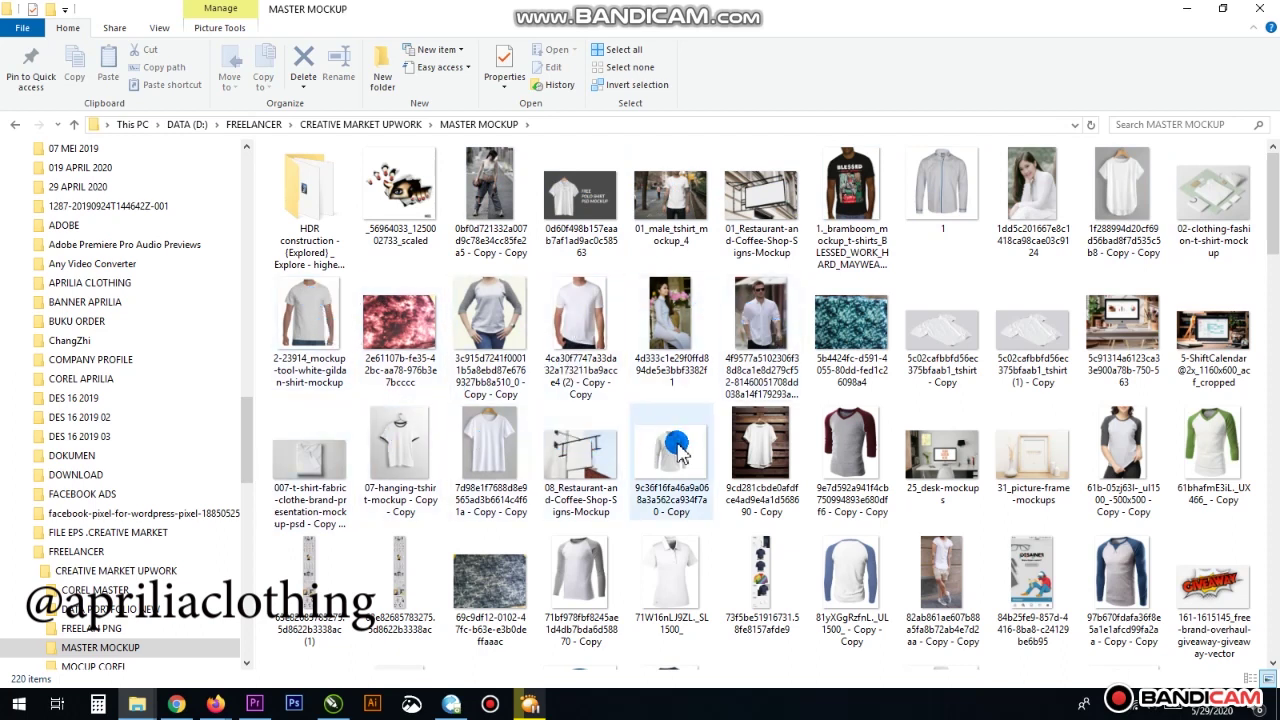
Find the white long-sleeve V-neck shirt image, supplier-kaos-polos-lengan-panjang-warna-putih, and place it on the CorelDRAW page
left_click_drag(1273, 185, 1274, 572)
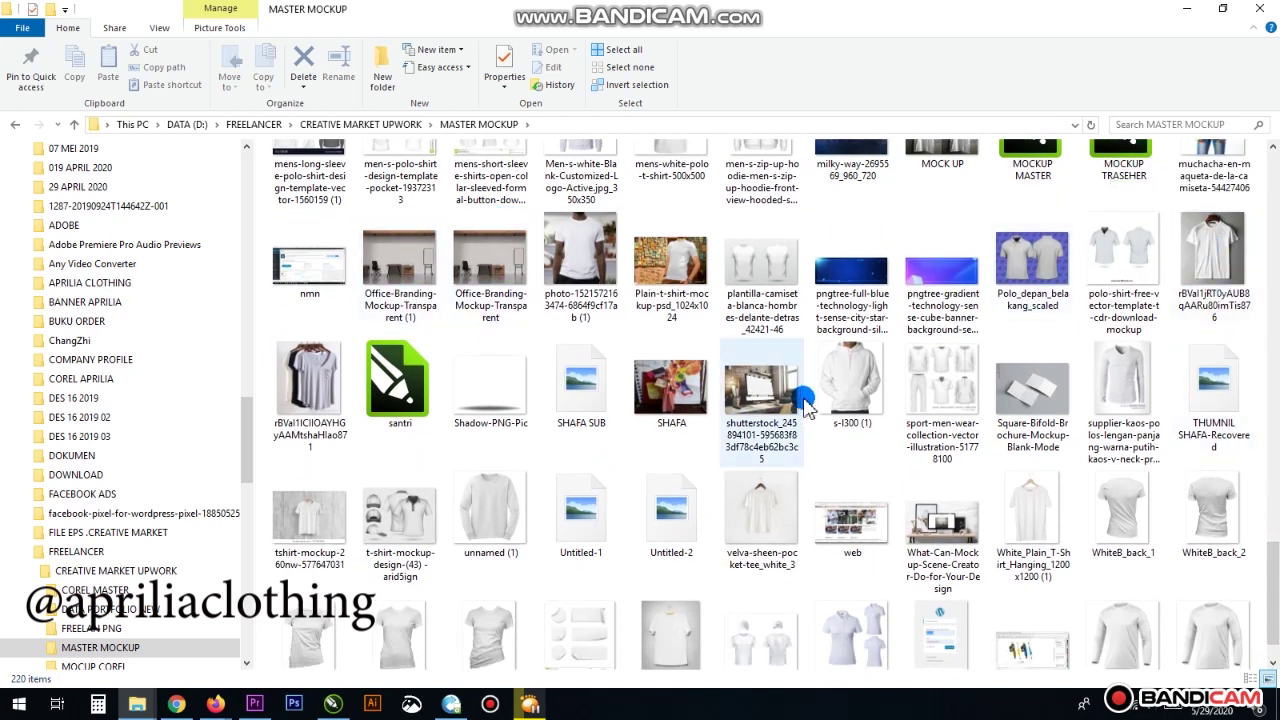
left_click(1116, 385)
left_click_drag(1116, 385, 500, 367)
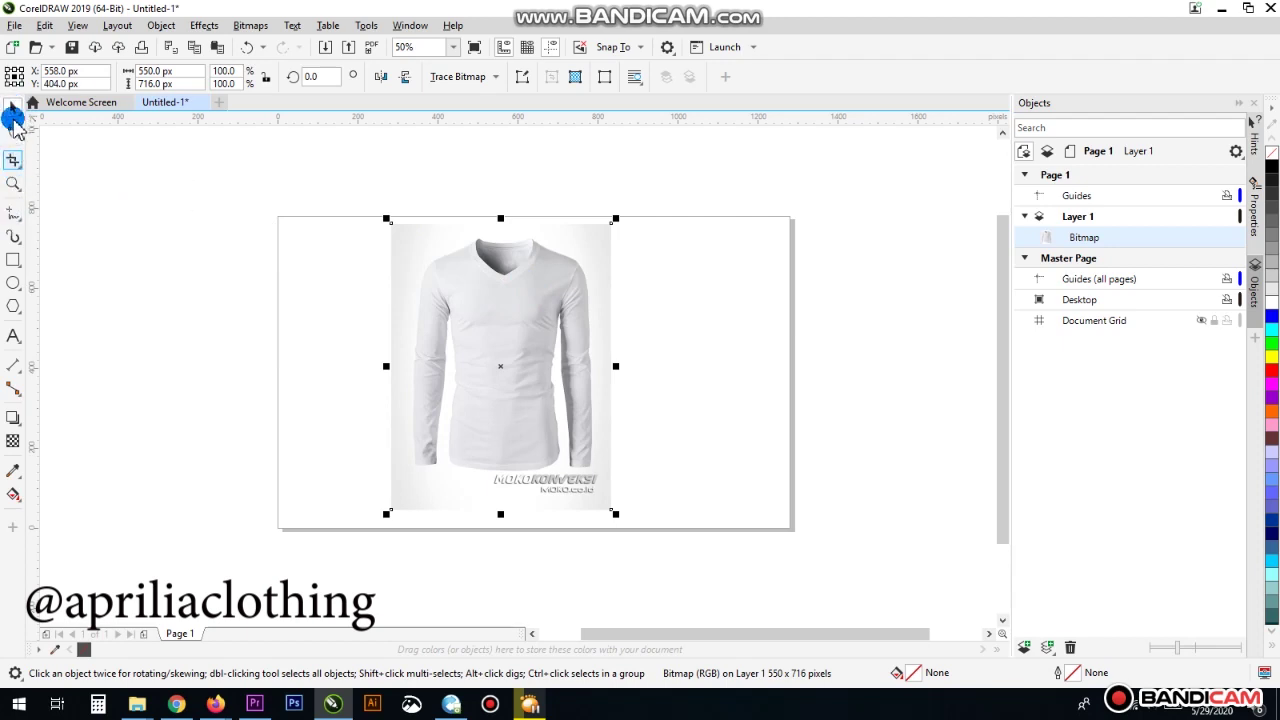
Crop the shirt bitmap to about 494 by 600 px, cutting off the watermark below the shirt, and select the cropped bitmap
left_click(11, 163)
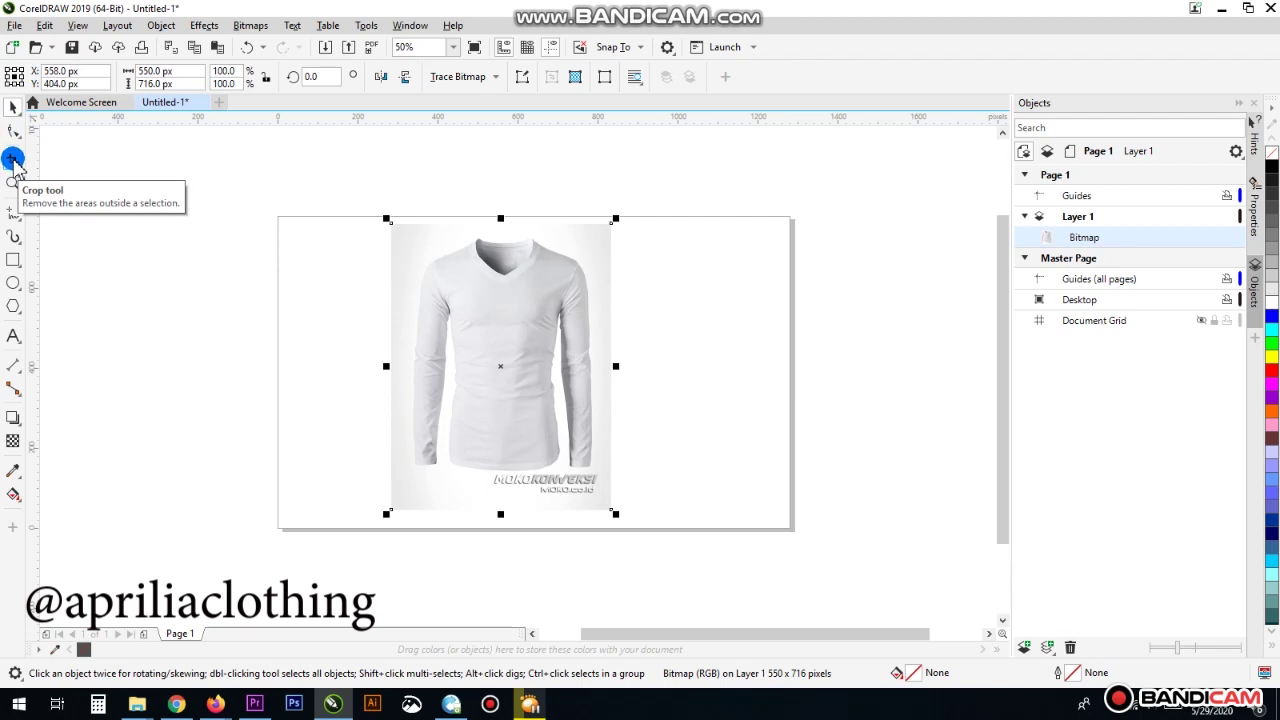
left_click(13, 163)
left_click_drag(404, 235, 602, 474)
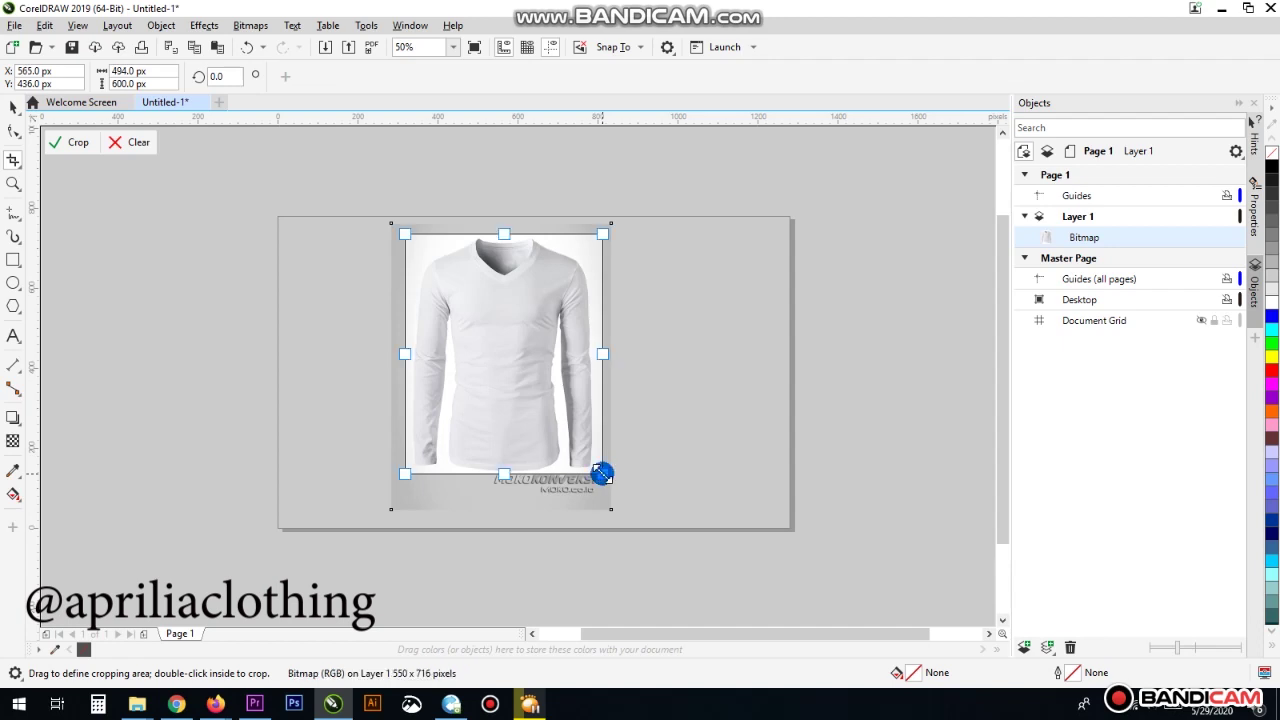
key("Return")
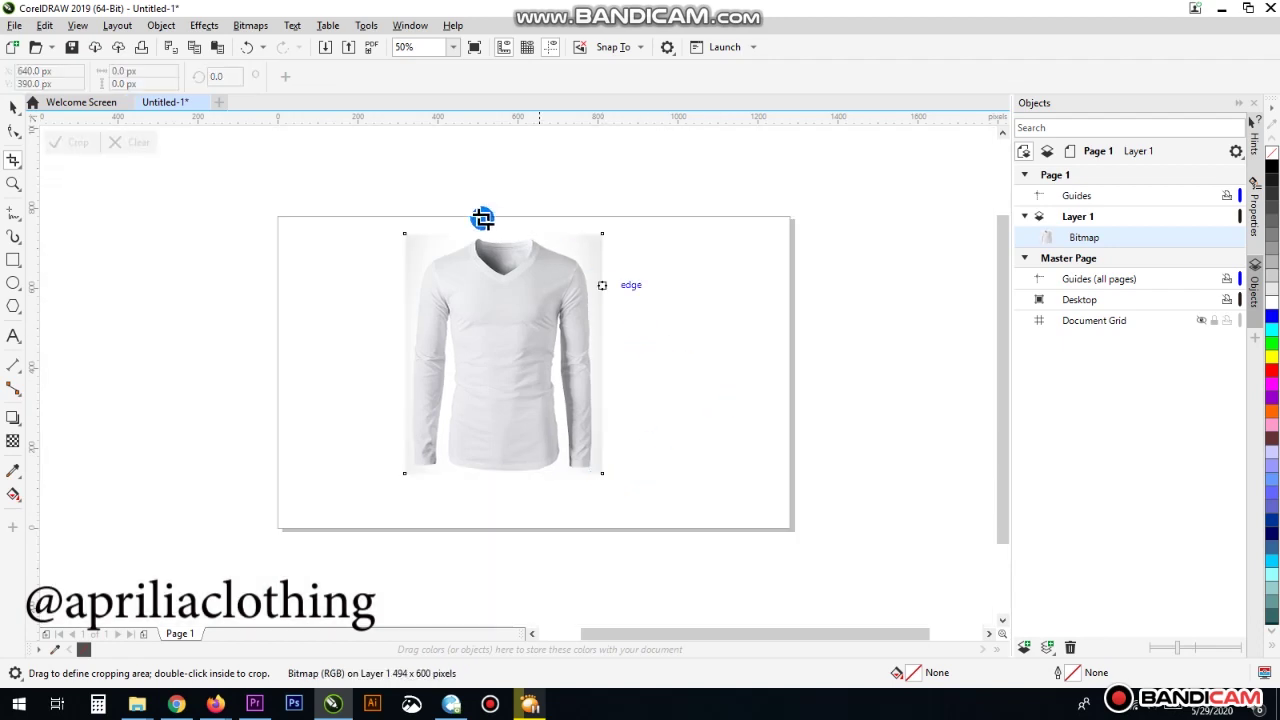
left_click(13, 107)
left_click_drag(359, 190, 686, 530)
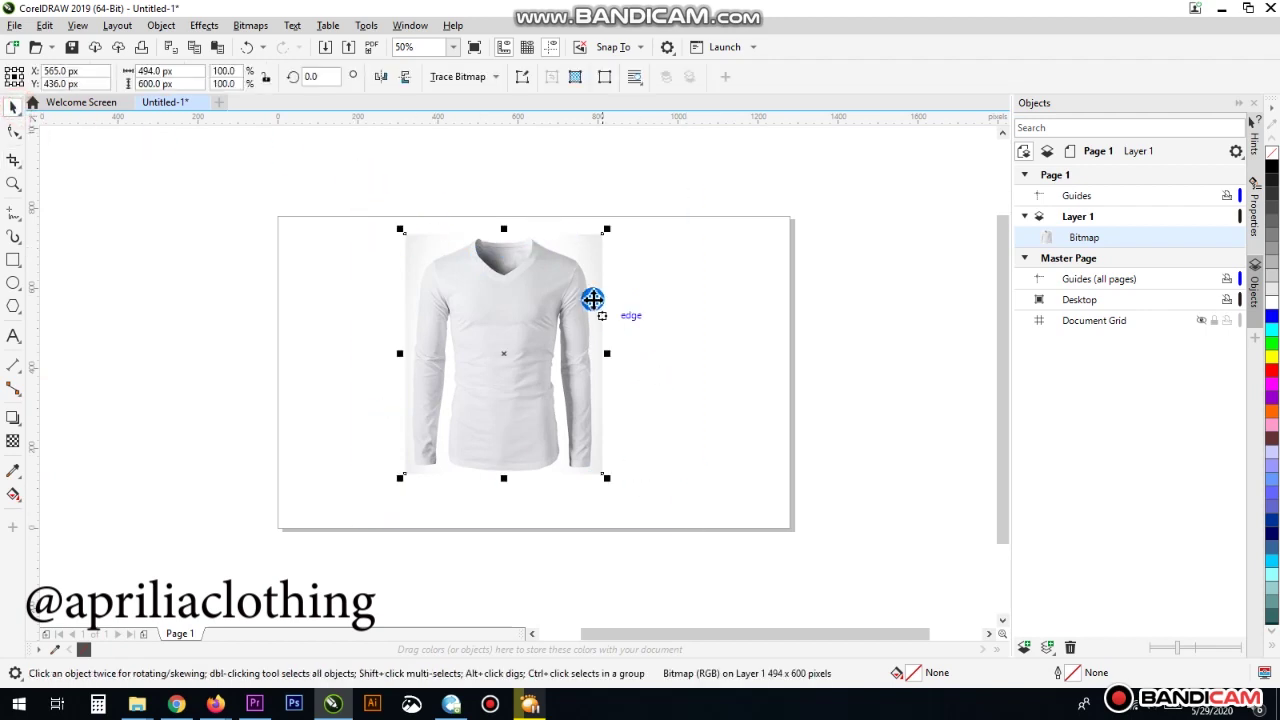
Examine the shirt's collar and shoulder edges up close
scroll(558, 277, "up", 2)
scroll(558, 277, "down", 2)
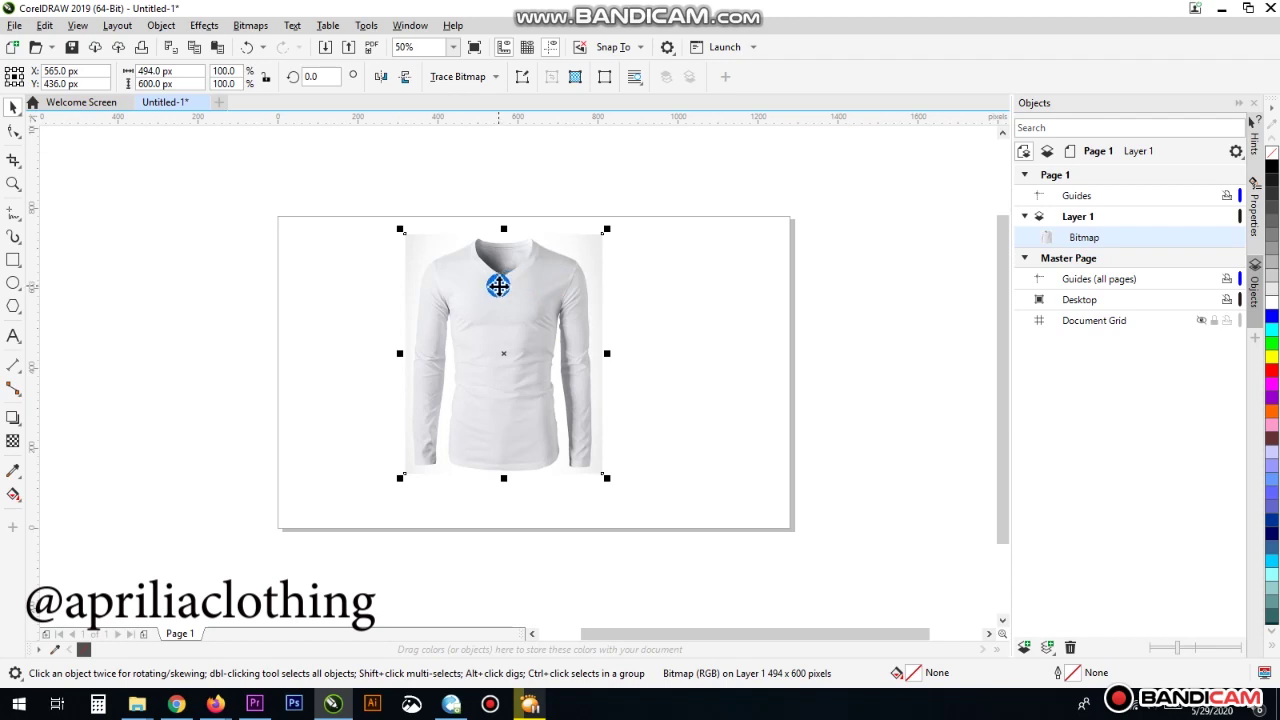
scroll(527, 260, "up", 2)
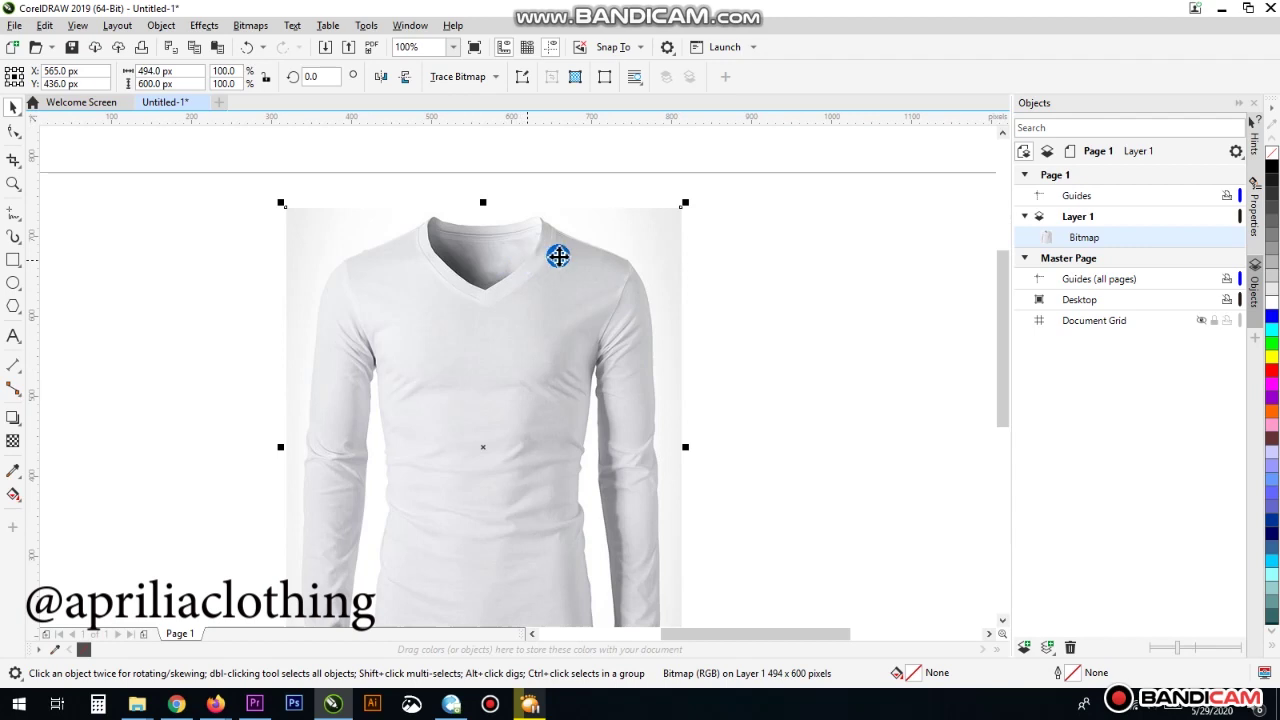
scroll(557, 217, "up", 1)
scroll(557, 215, "down", 3)
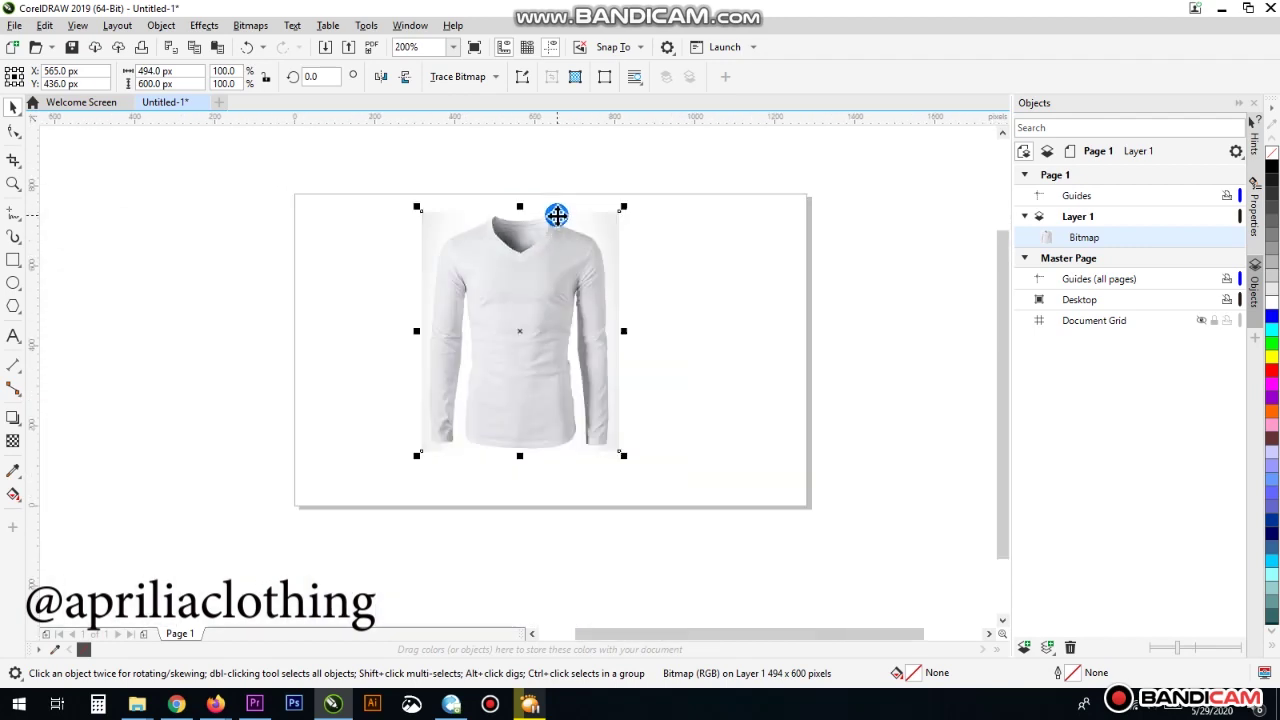
scroll(553, 210, "up", 3)
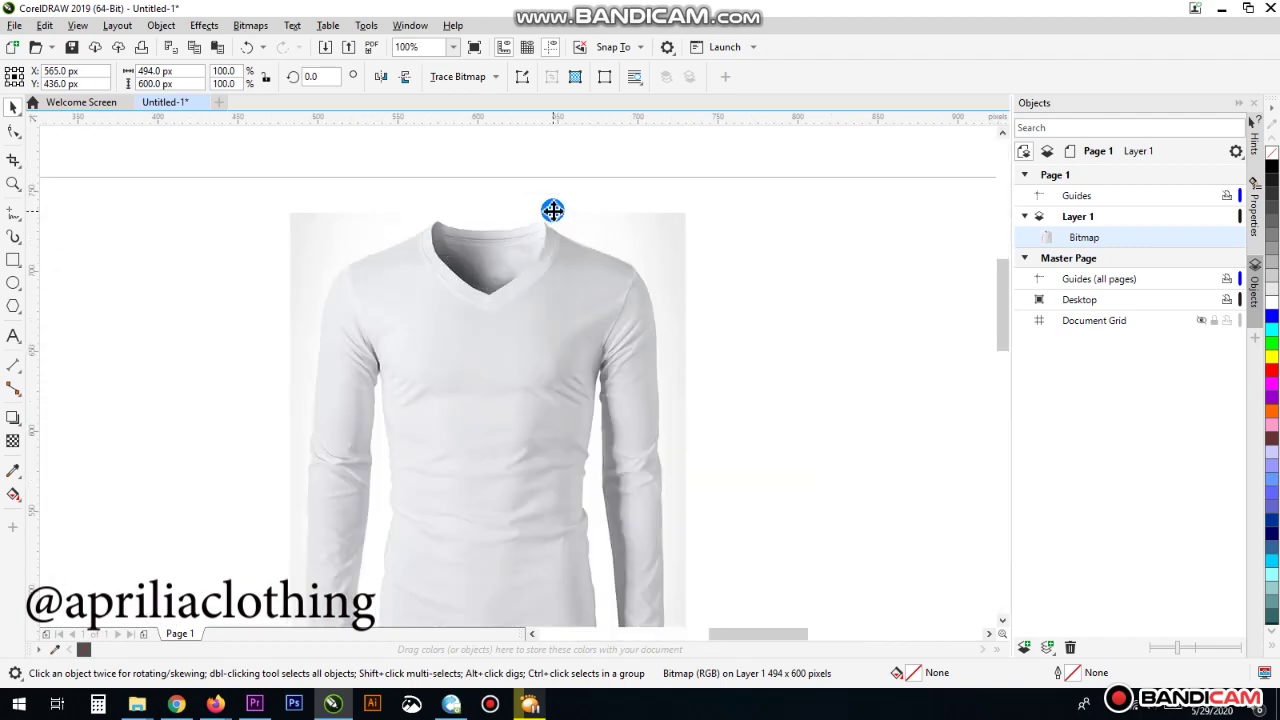
scroll(552, 209, "up", 1)
scroll(551, 209, "down", 4)
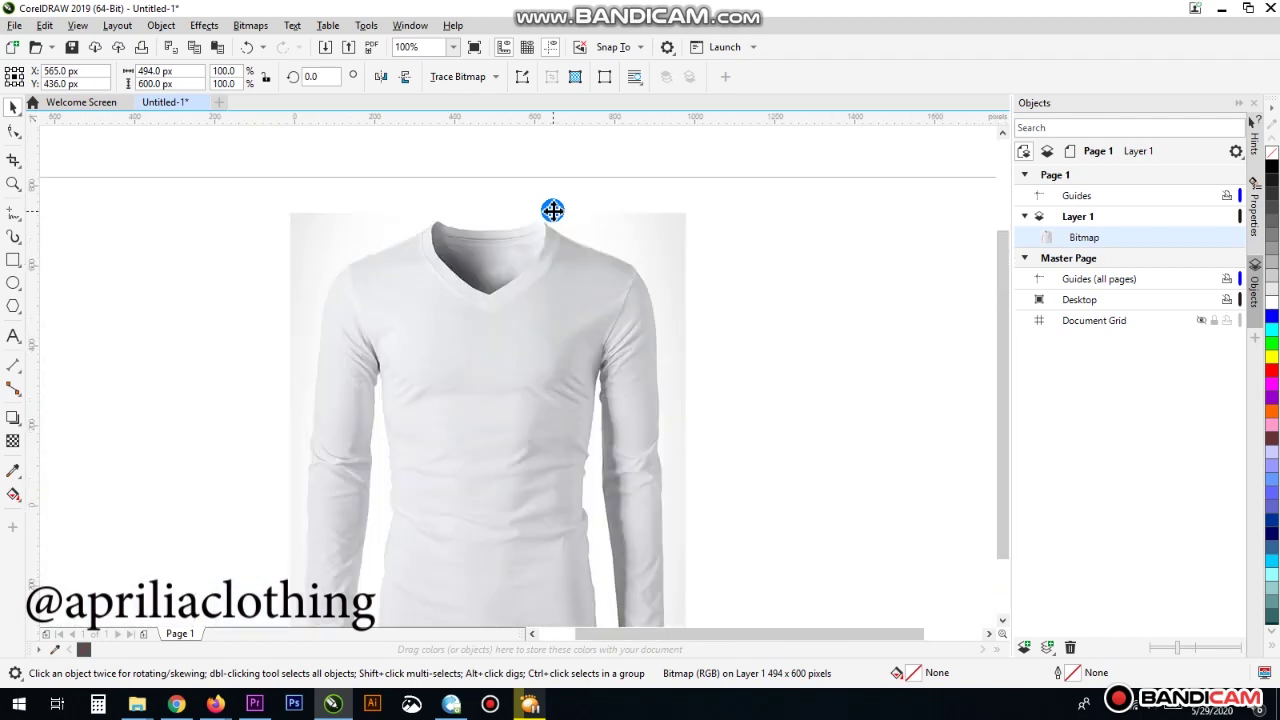
scroll(530, 205, "up", 2)
scroll(523, 230, "up", 2)
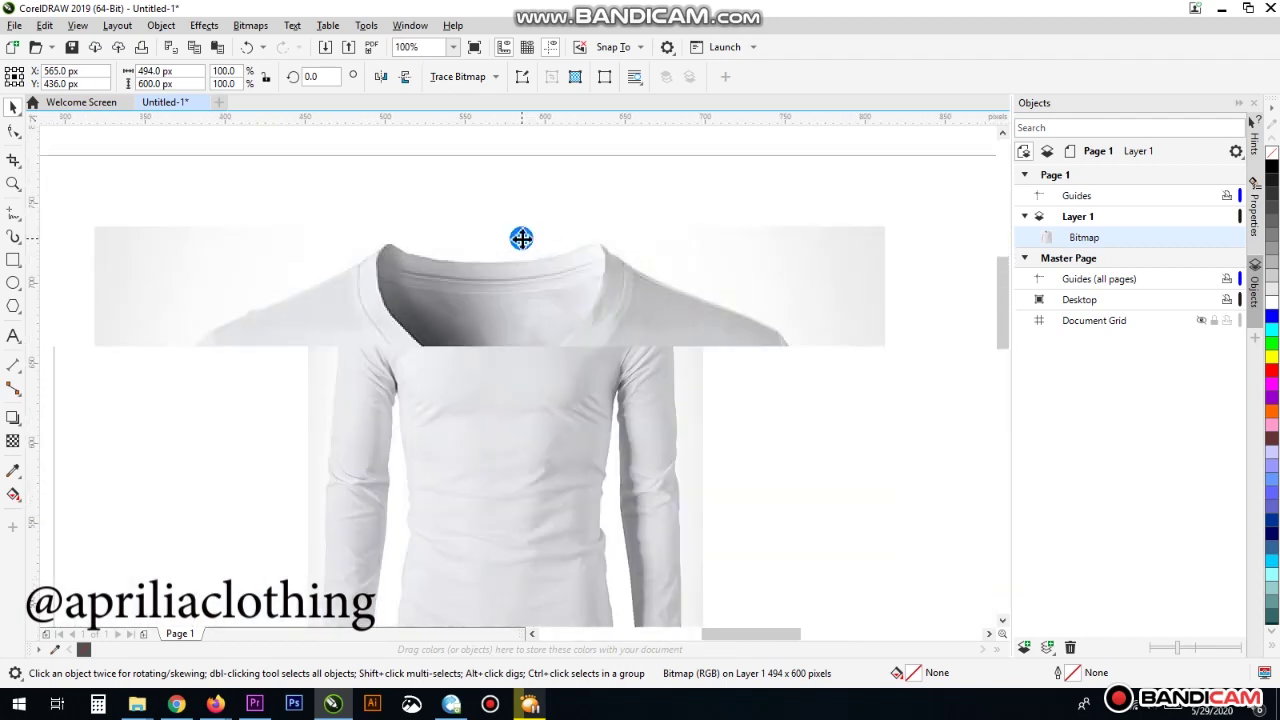
scroll(798, 309, "down", 1)
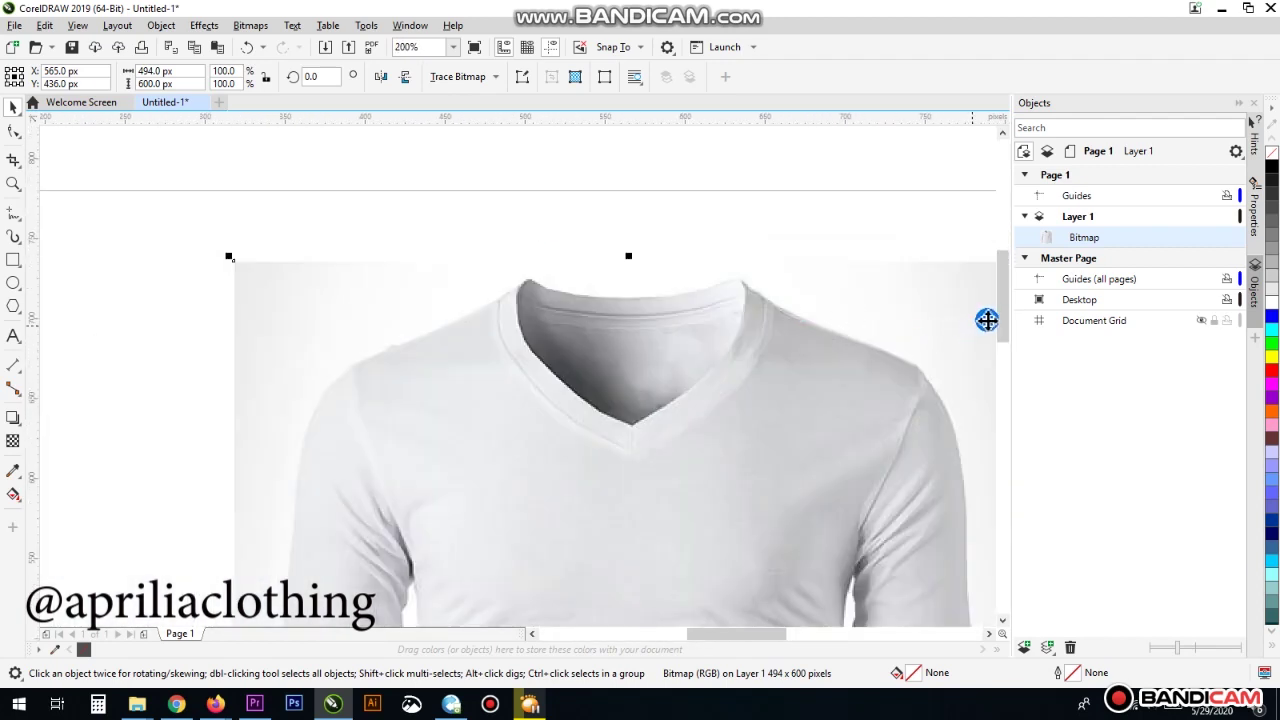
left_click_drag(731, 636, 772, 640)
scroll(394, 299, "up", 1)
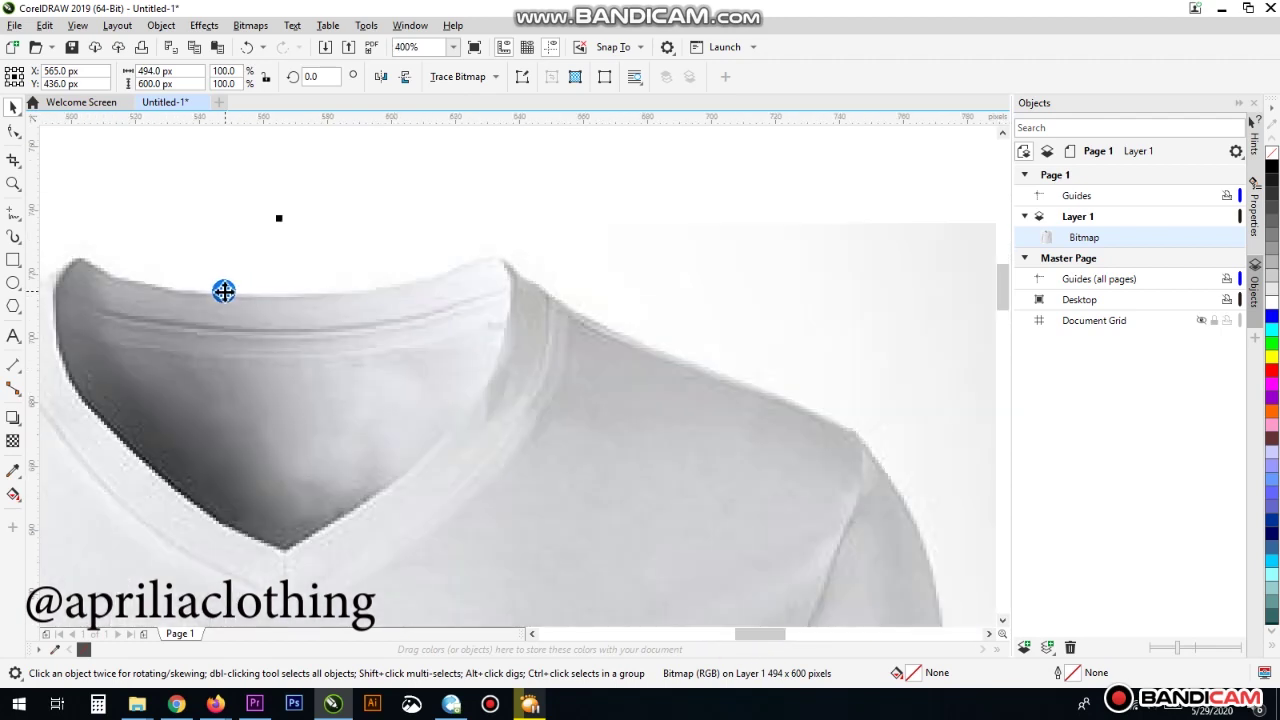
scroll(223, 291, "down", 1)
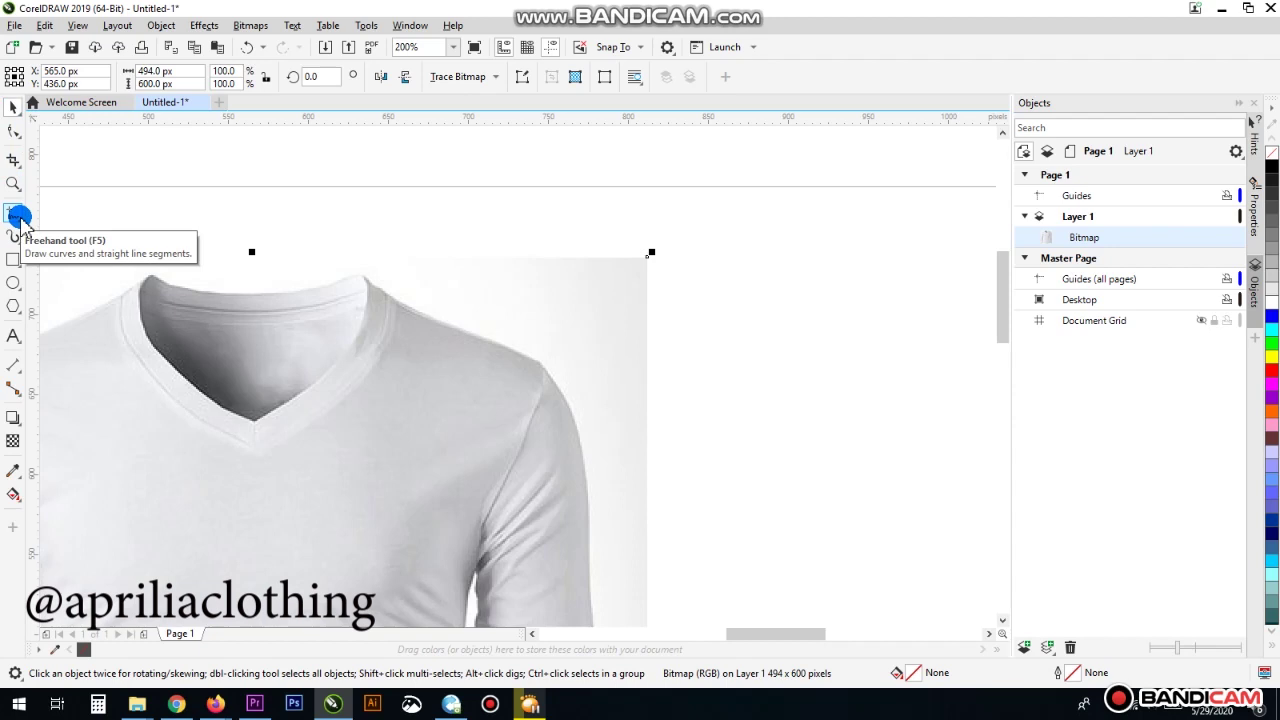
Activate the B-Spline tool for tracing the shirt, starting at the collar
left_click(20, 220)
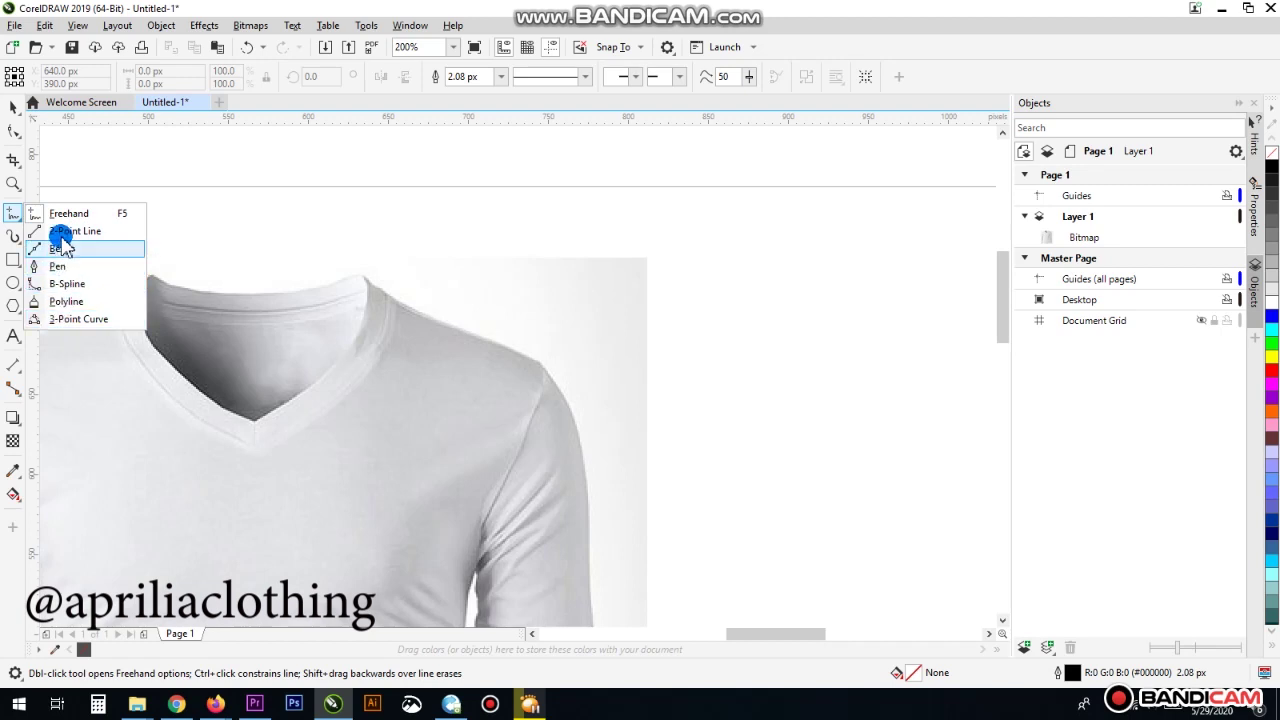
left_click(68, 285)
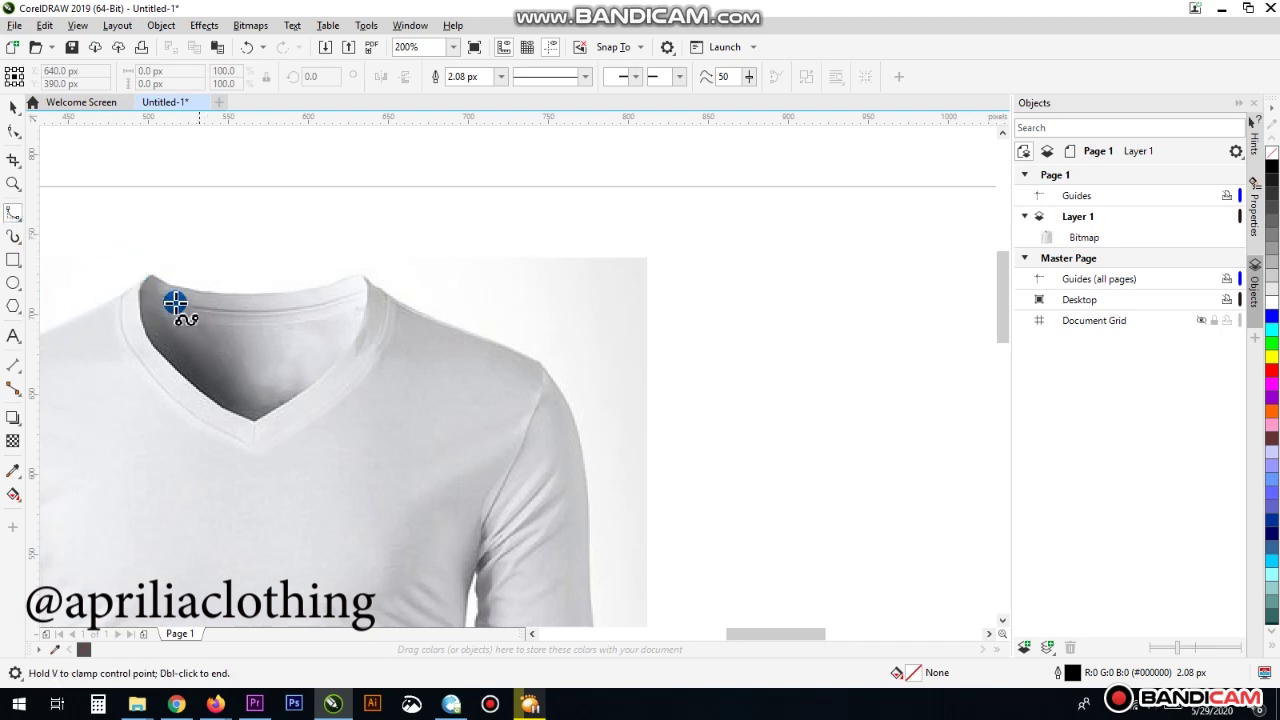
scroll(151, 290, "up", 2)
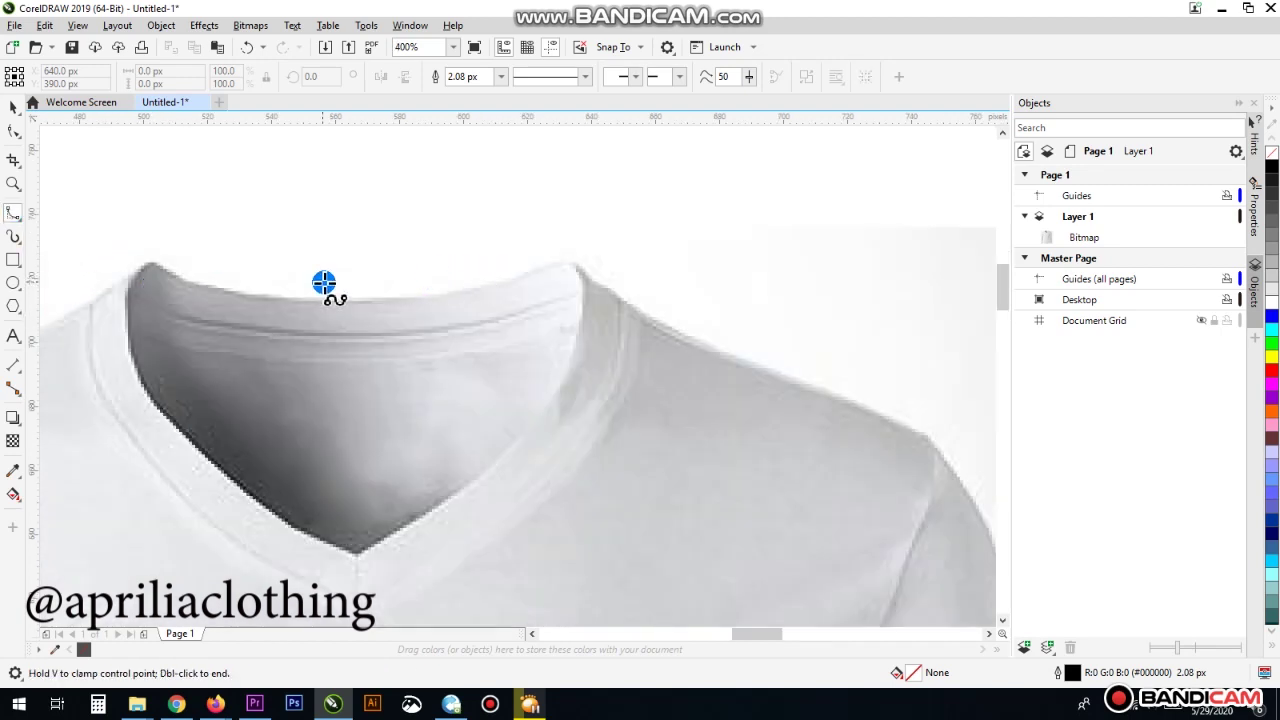
left_click(186, 280)
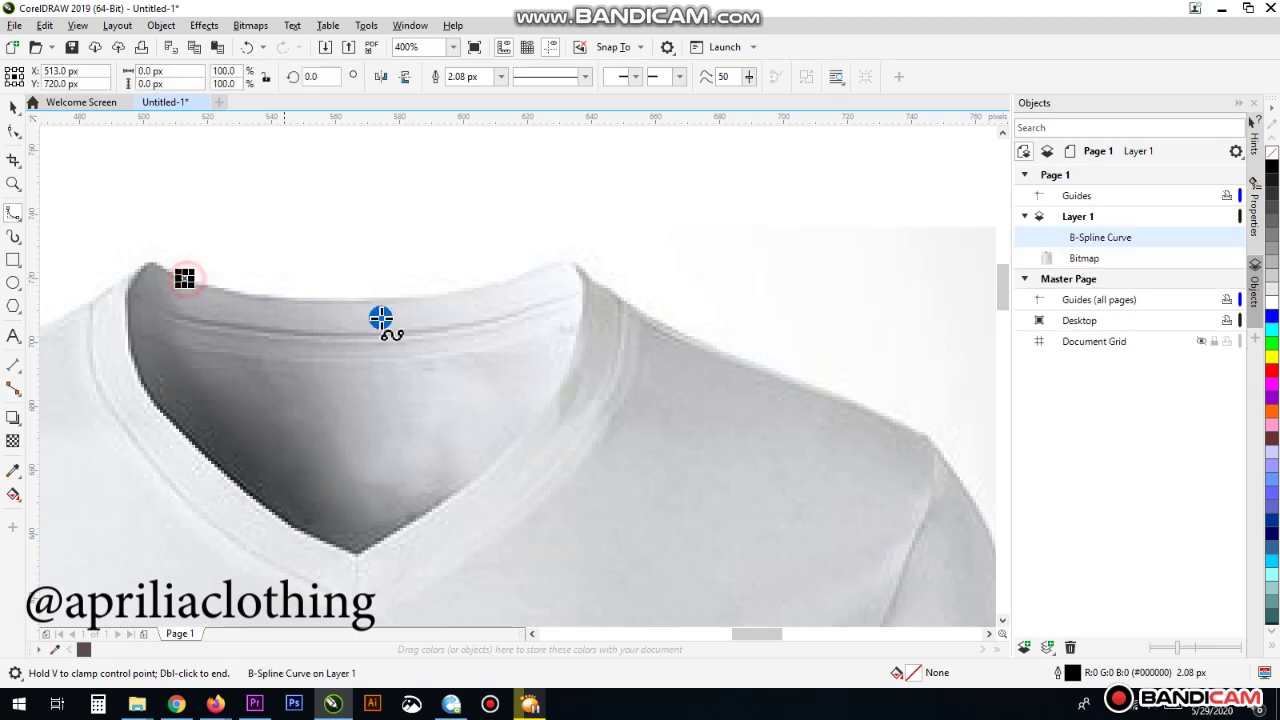
left_click(246, 47)
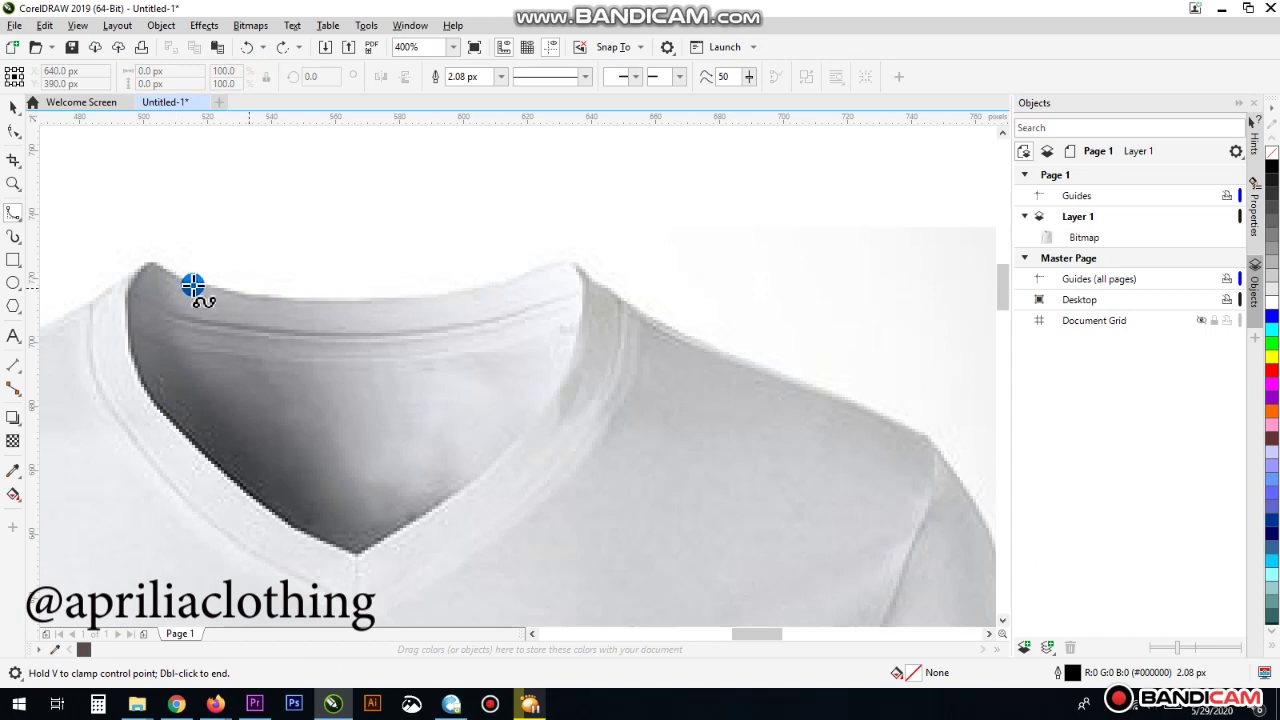
left_click(553, 264)
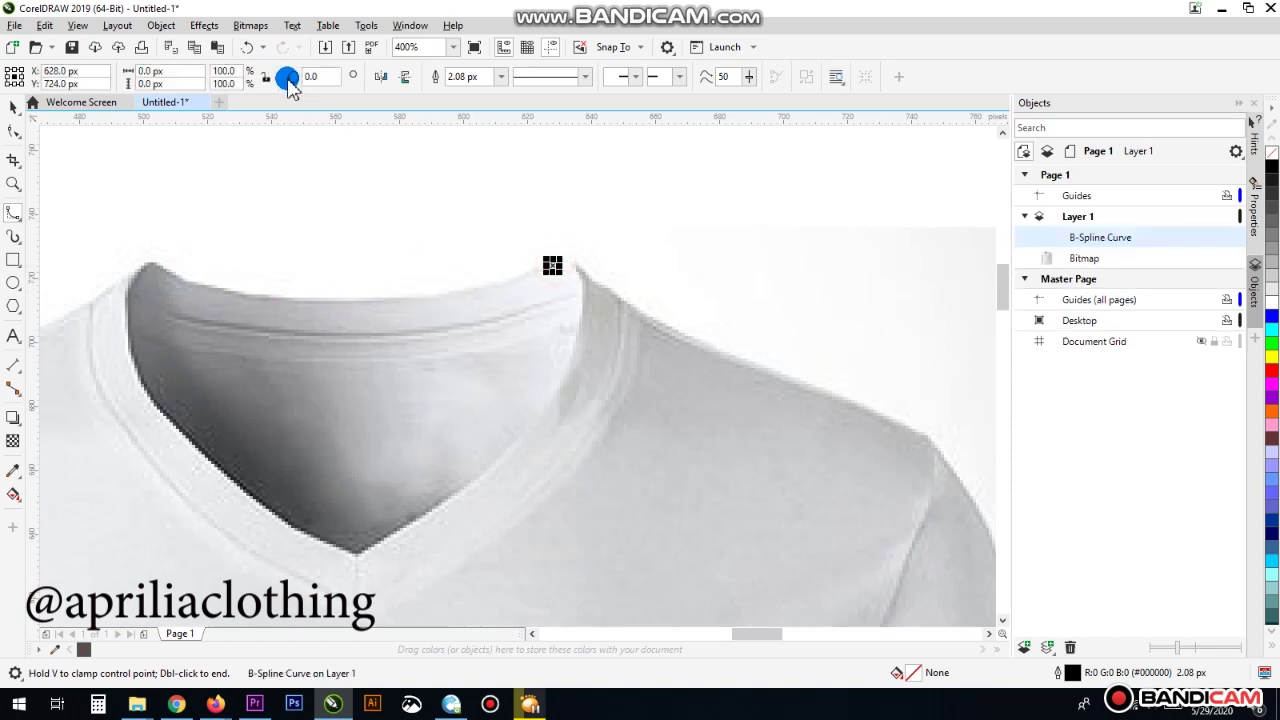
left_click(248, 47)
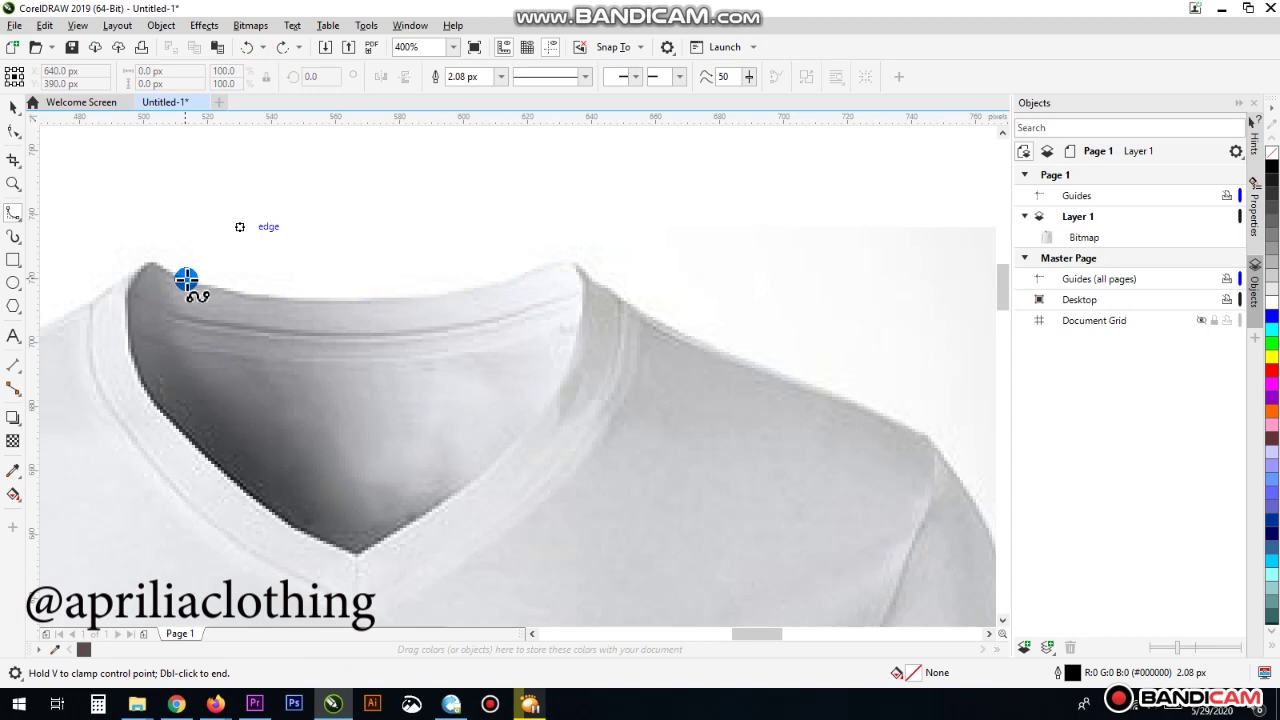
Trace the back neckline of the shirt with B-Spline control points from the left collar area to the right collar tip
left_click(185, 278)
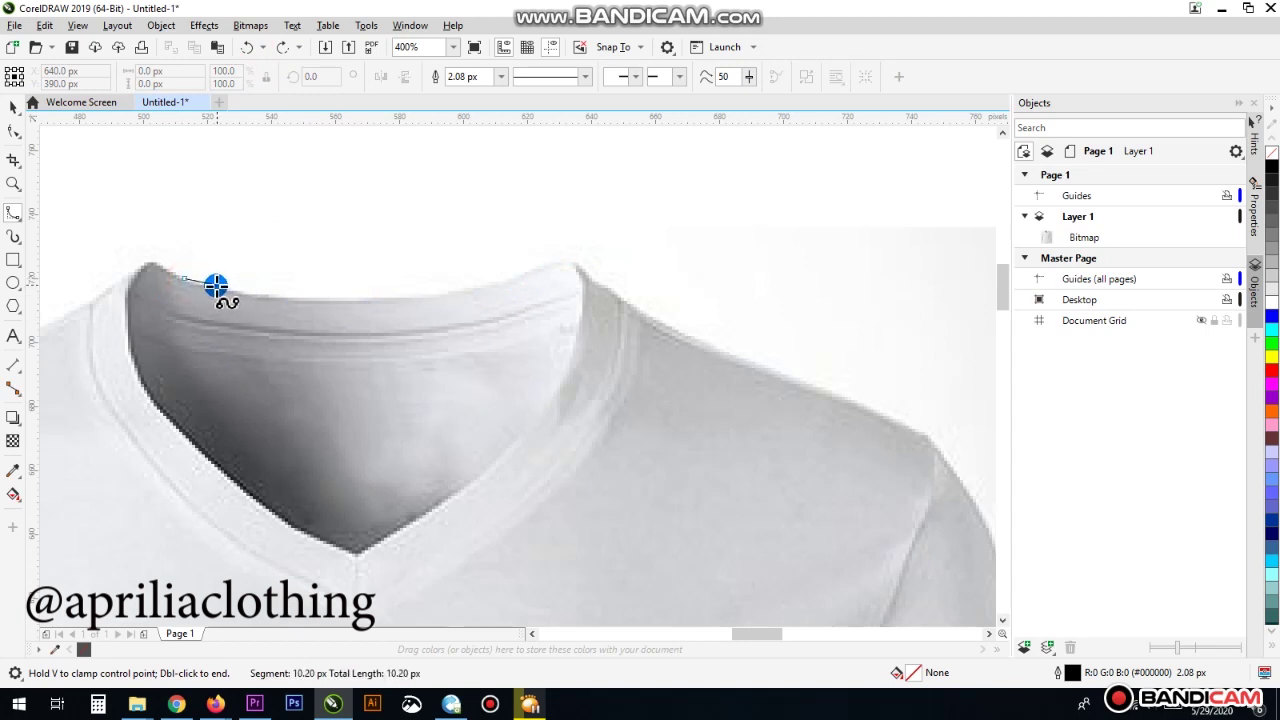
left_click(216, 288)
left_click(258, 296)
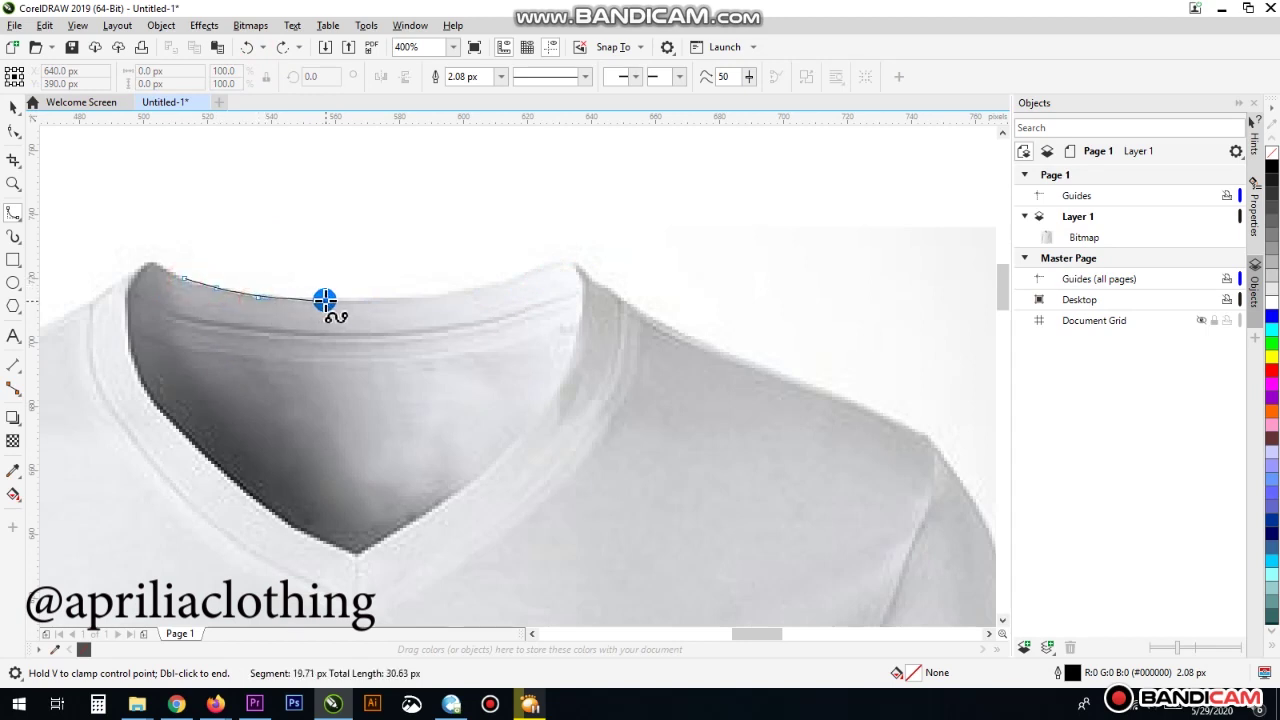
left_click(316, 299)
left_click(377, 300)
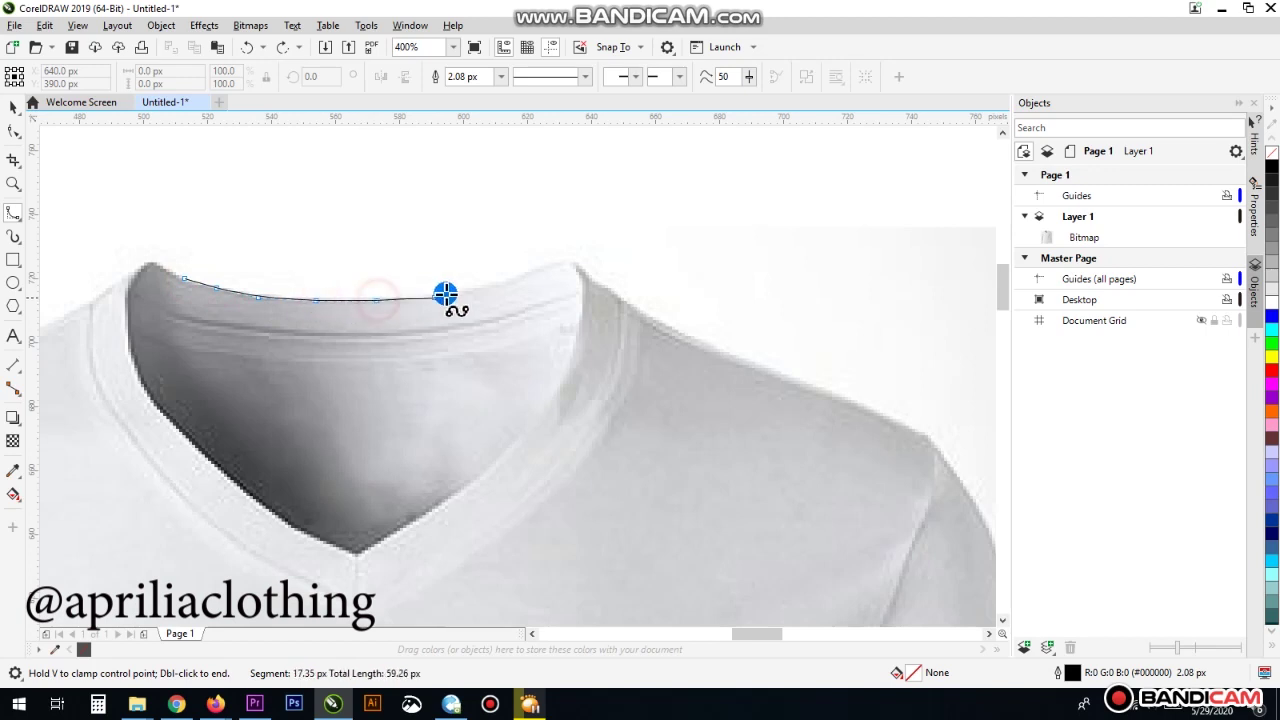
left_click(447, 294)
left_click(520, 278)
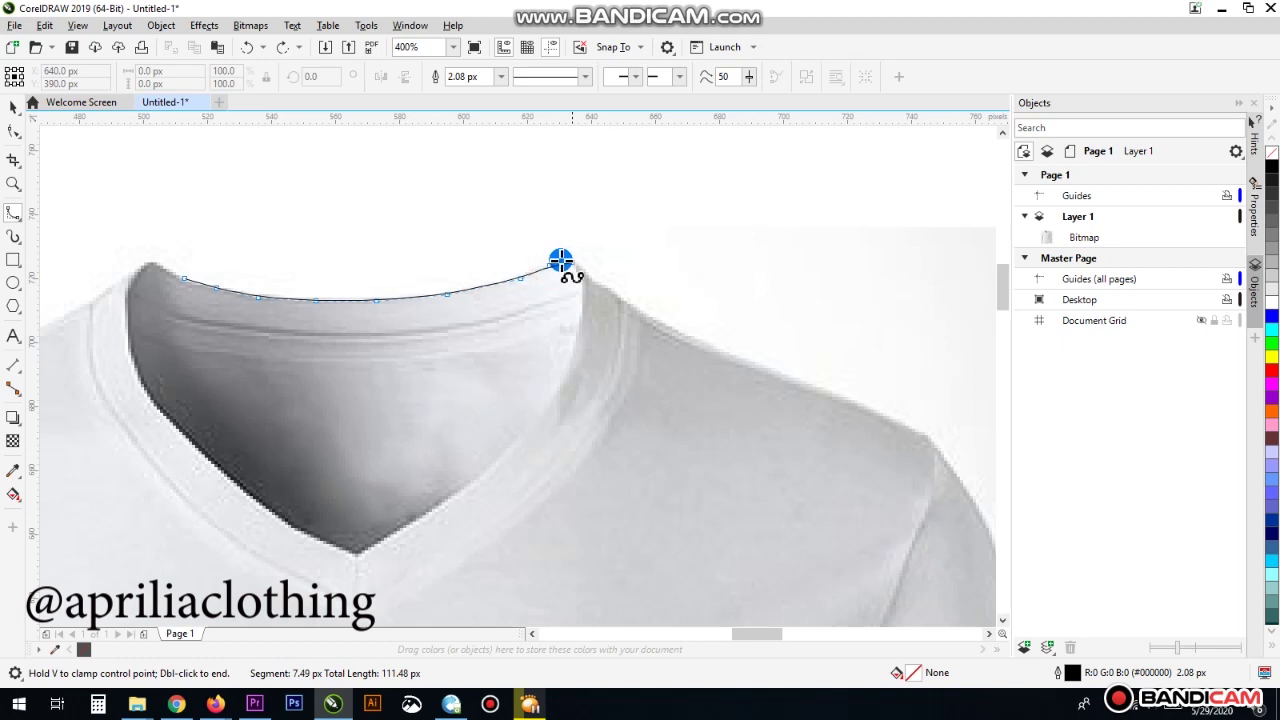
left_click(575, 261)
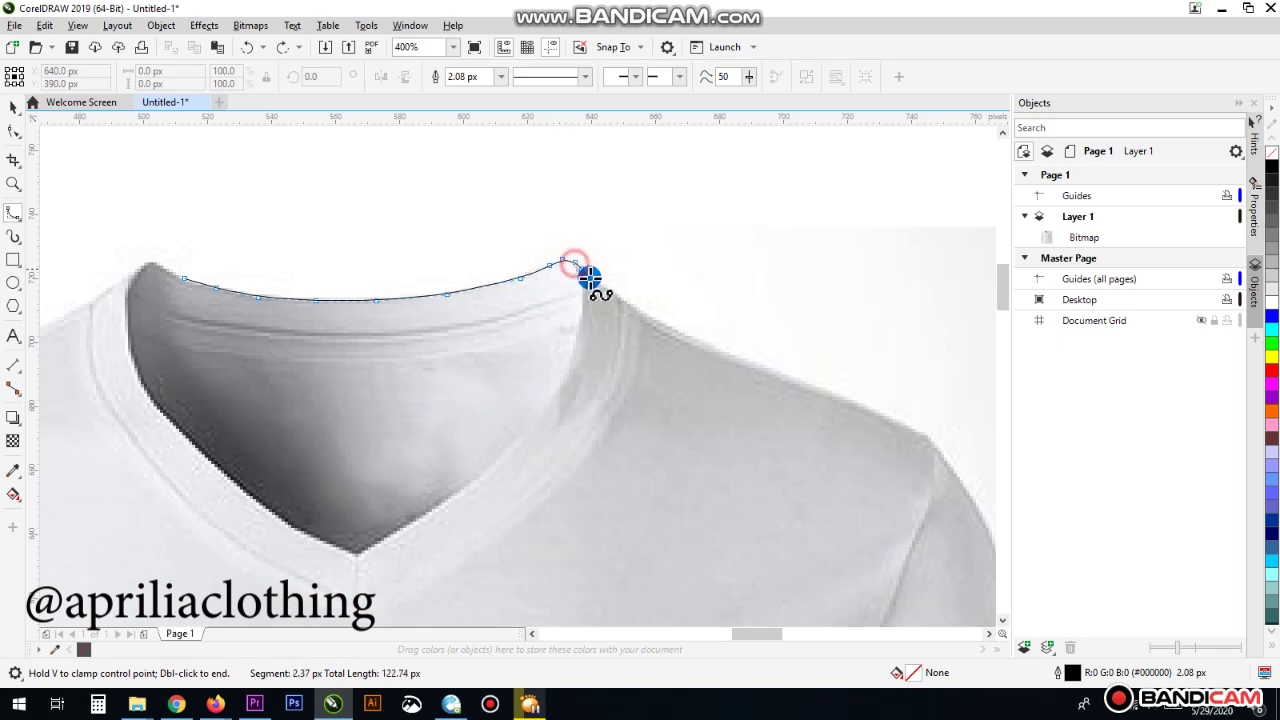
Continue the B-Spline outline from the right collar tip along the collar side and down the shoulder slope
left_click(591, 279)
left_click(604, 289)
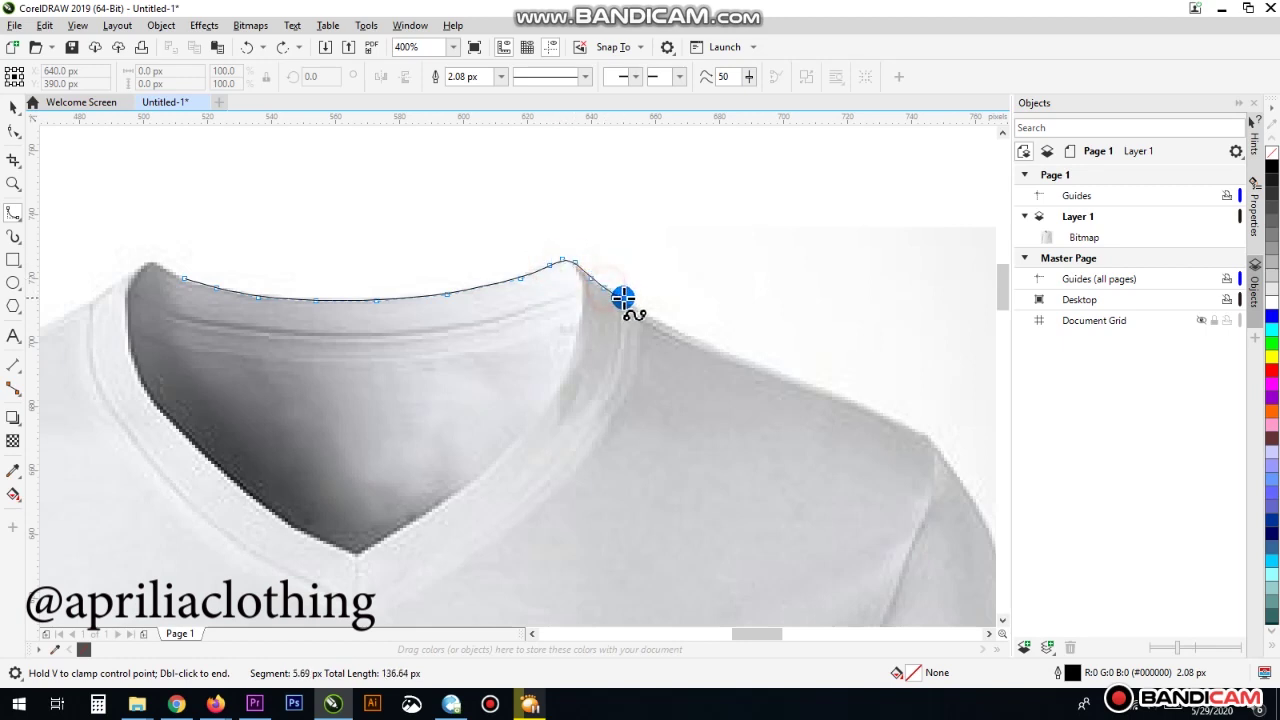
left_click(629, 303)
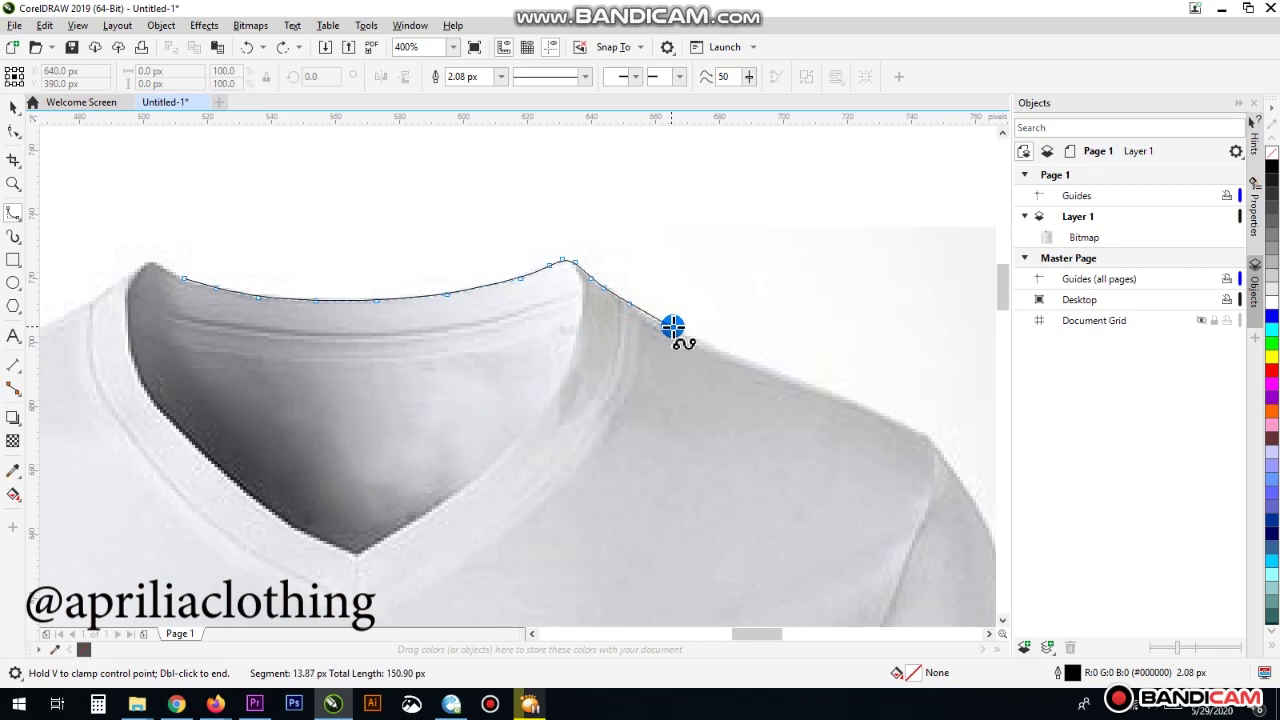
left_click(673, 329)
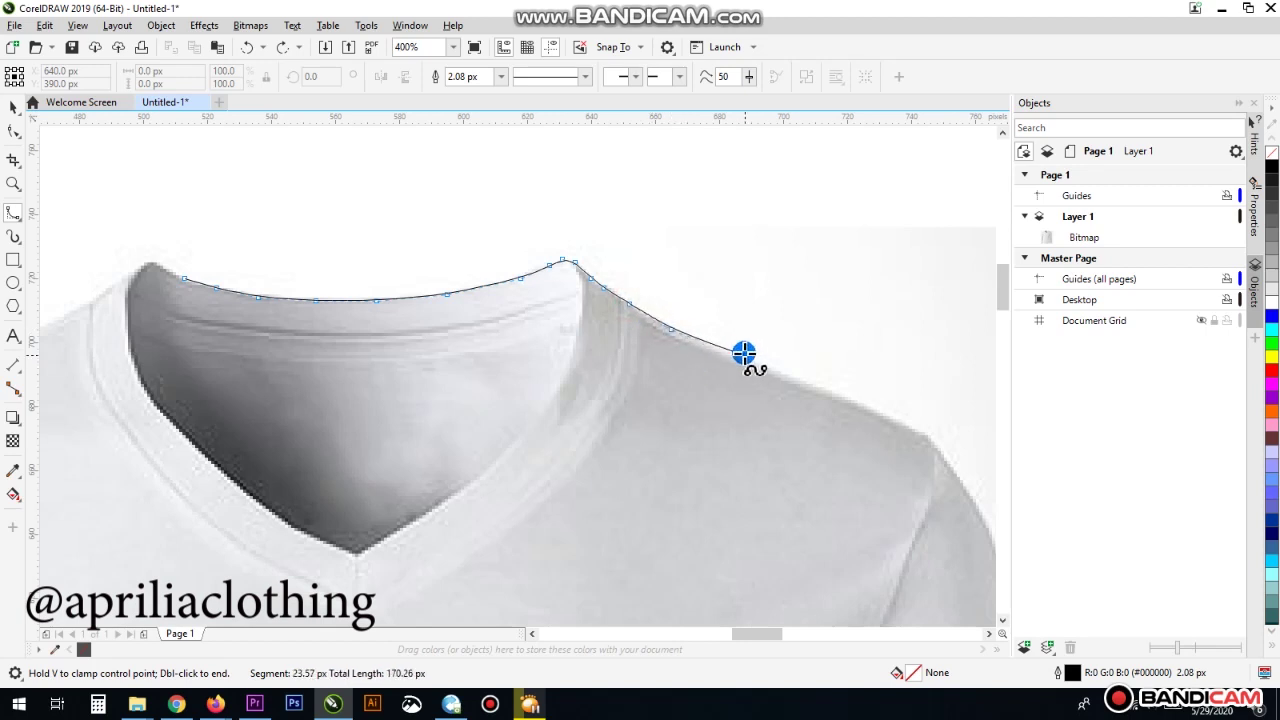
left_click(725, 356)
left_click(792, 380)
left_click(860, 403)
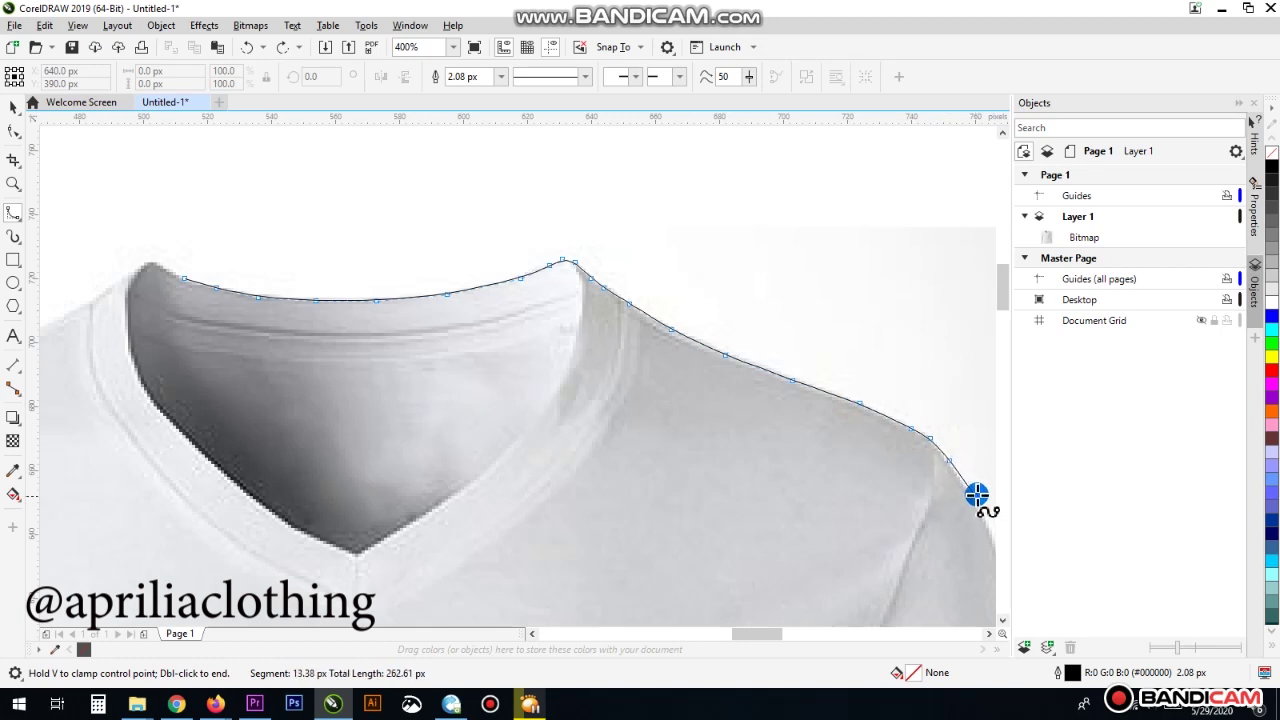
left_click(880, 468)
left_click(871, 560)
left_click_drag(871, 562, 834, 570)
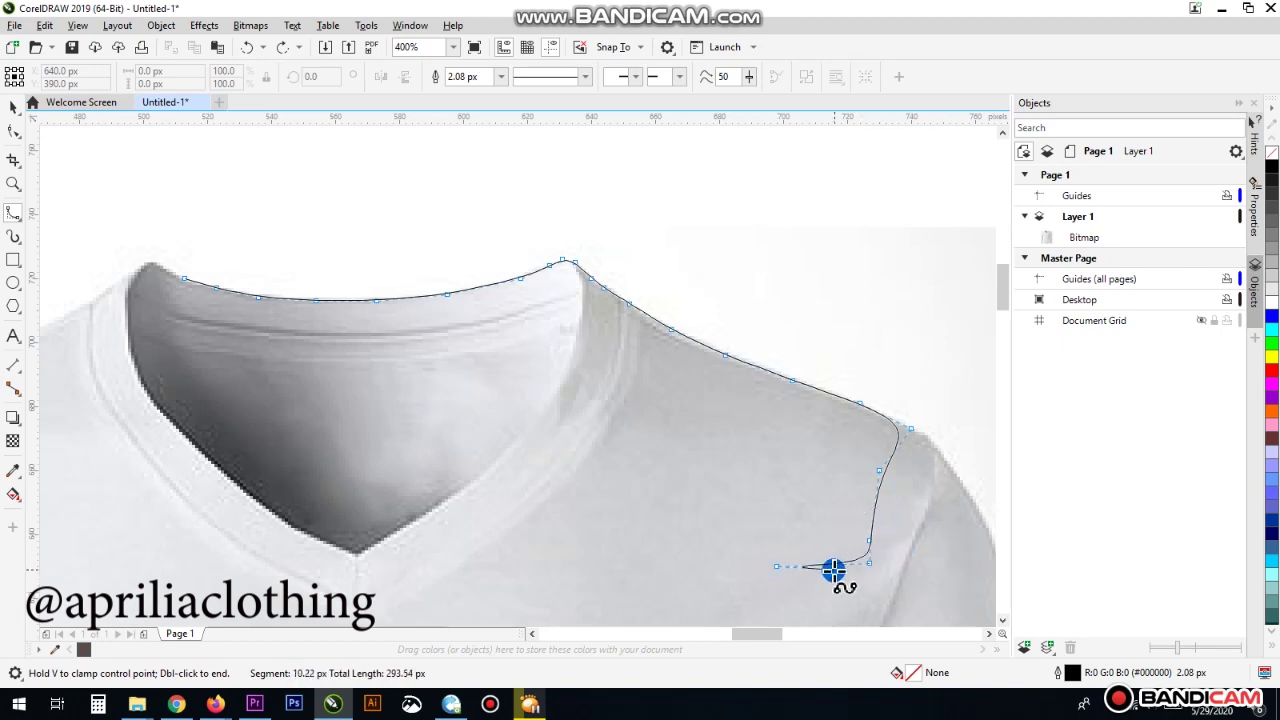
key("BackSpace")
key("BackSpace")
key("BackSpace")
key("BackSpace")
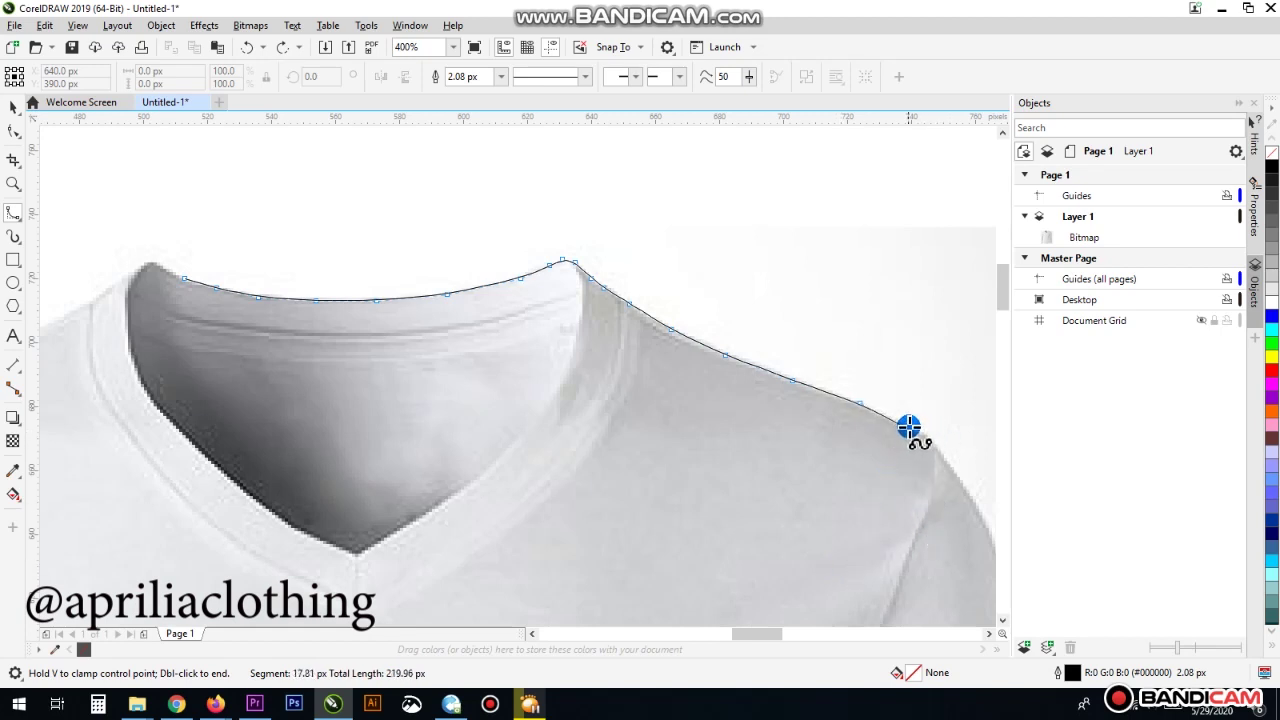
Trace around the shoulder tip and down the upper curve of the right-hand sleeve with closely spaced control points
left_click(908, 430)
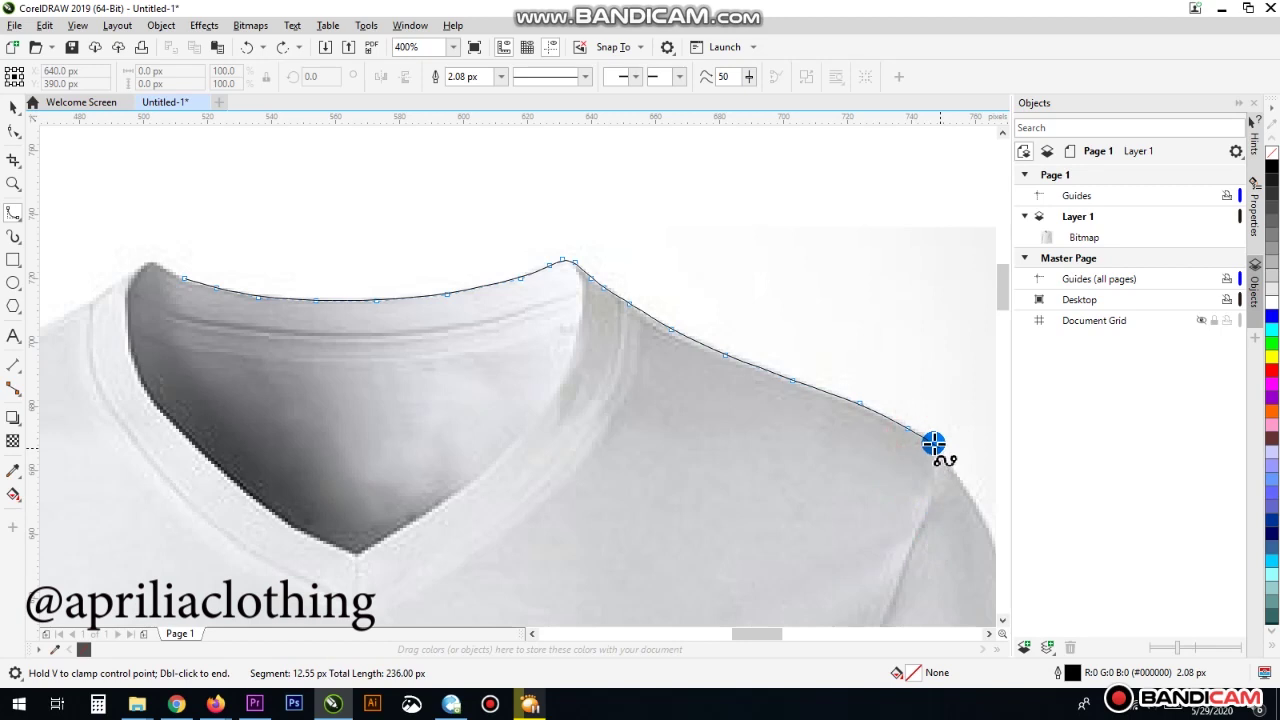
left_click(930, 439)
left_click(947, 459)
left_click(965, 490)
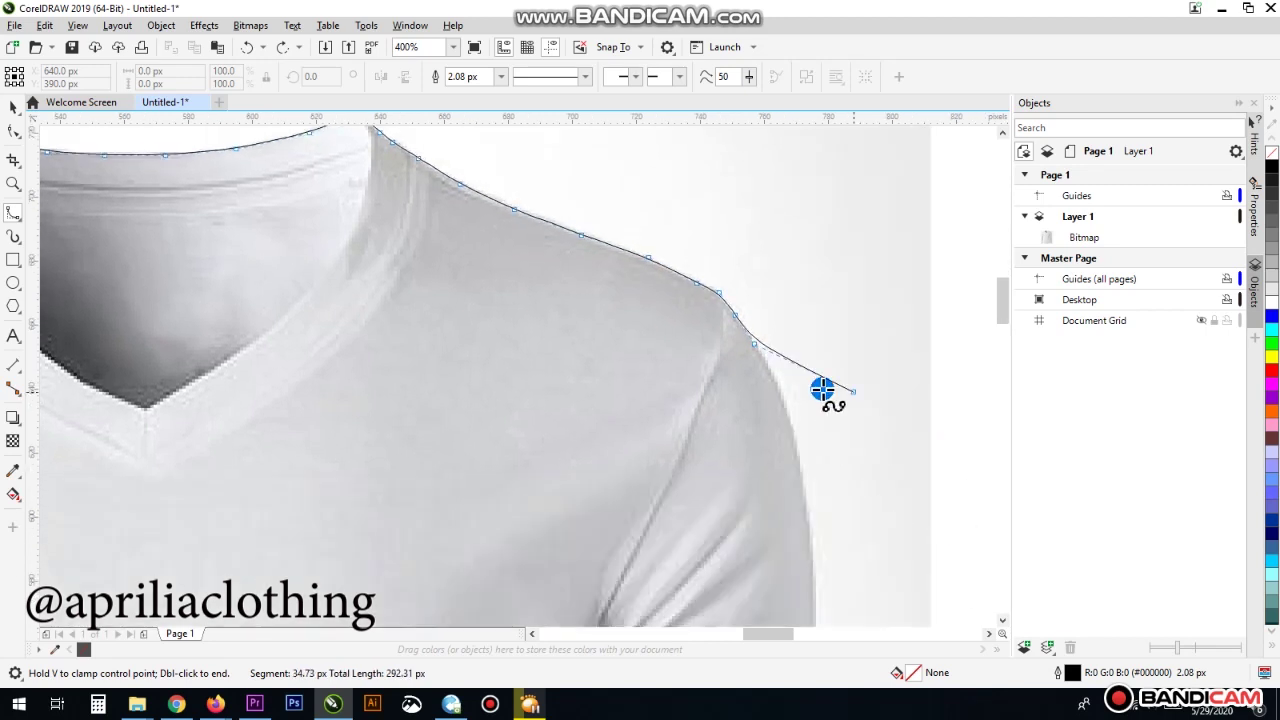
left_click(666, 393)
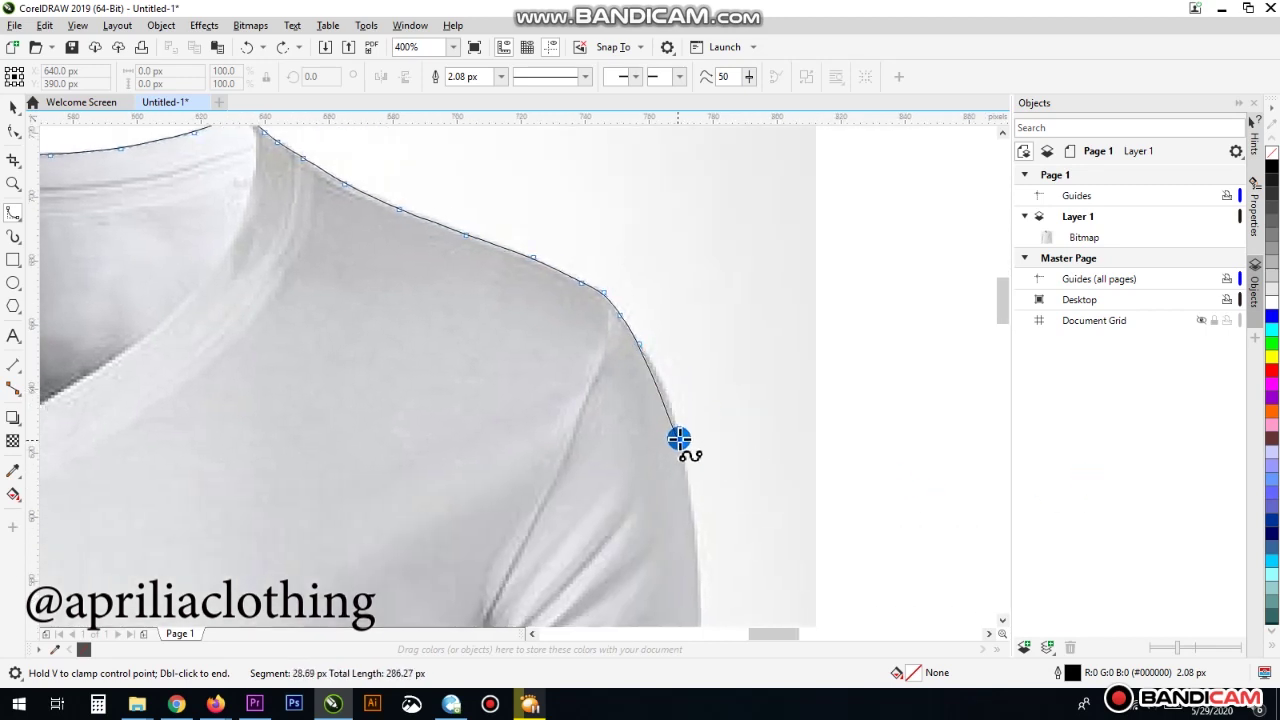
left_click(642, 347)
left_click(666, 392)
left_click(680, 443)
left_click(691, 493)
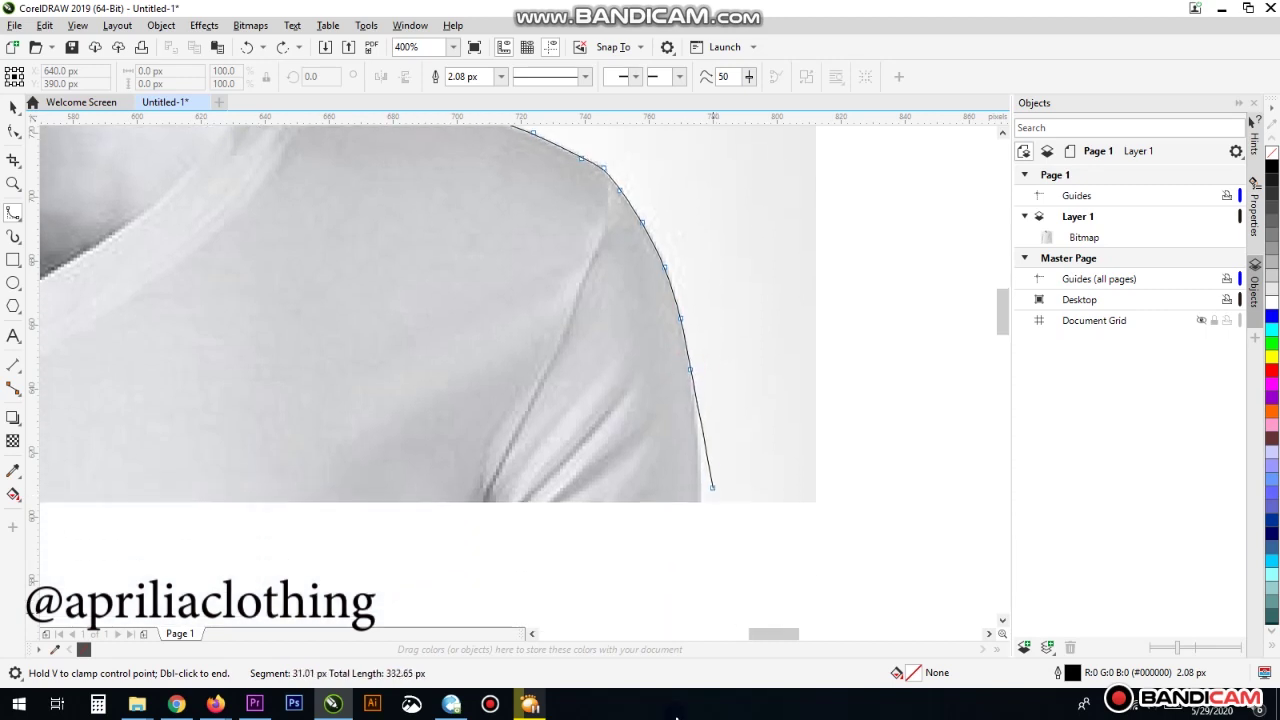
Trace the outer edge of the right-hand sleeve from the upper arm down to the elbow fold
left_click(697, 365)
left_click(699, 434)
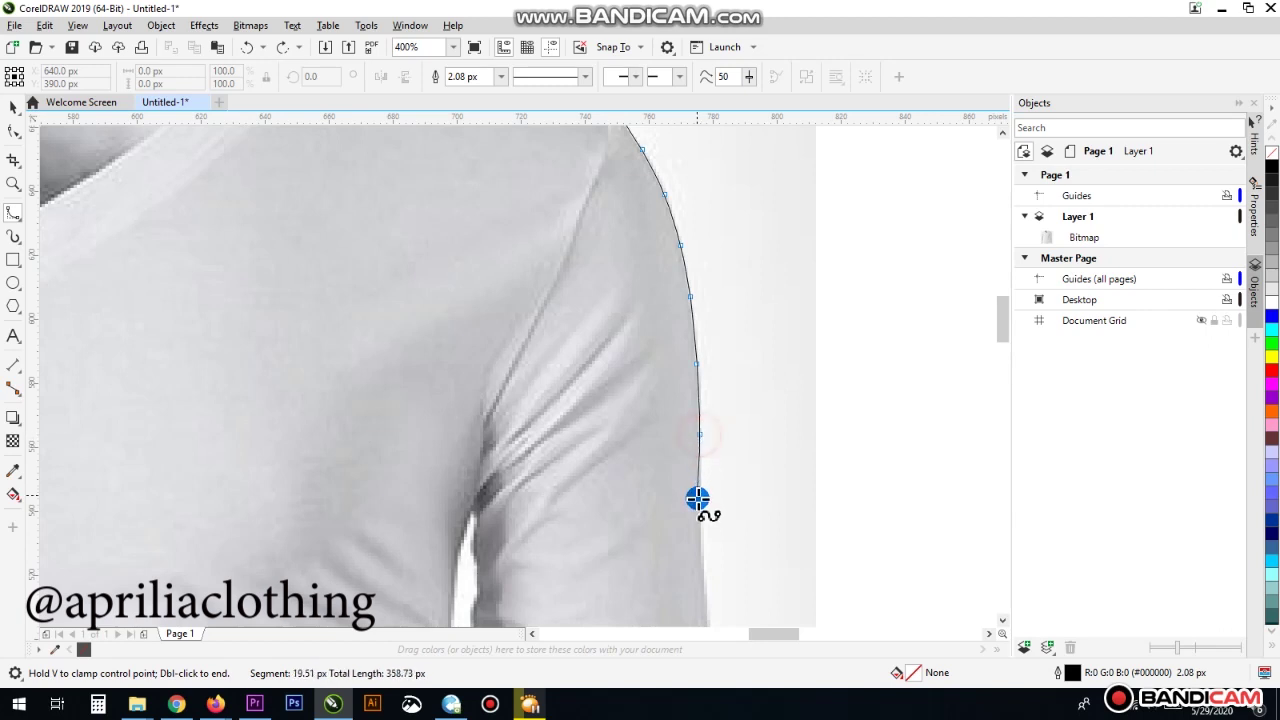
left_click(700, 511)
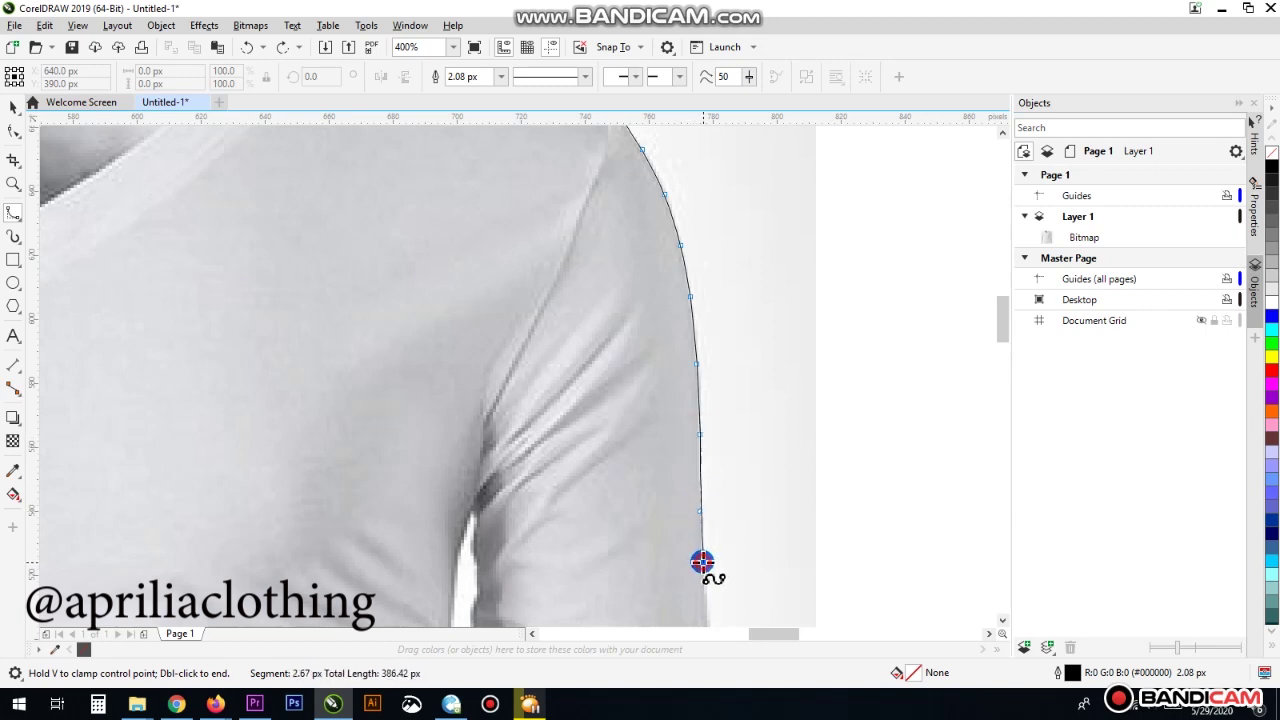
left_click(703, 562)
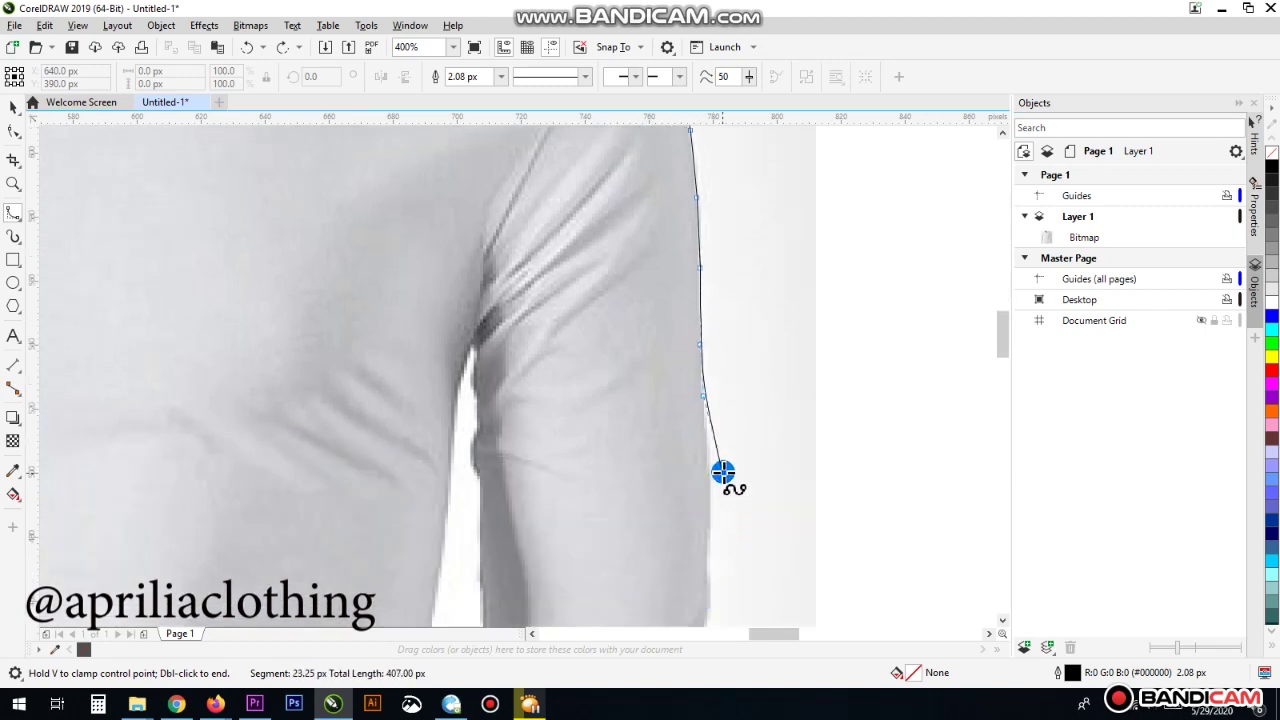
left_click(709, 466)
left_click(709, 511)
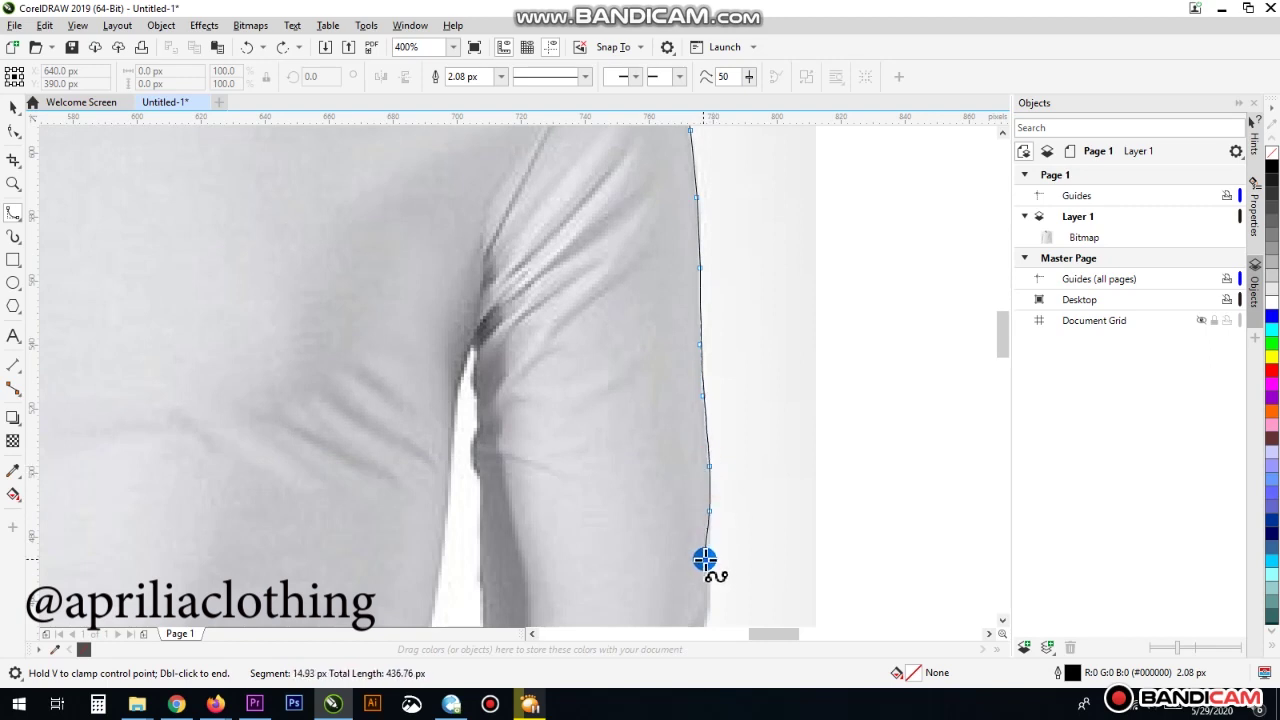
left_click(709, 582)
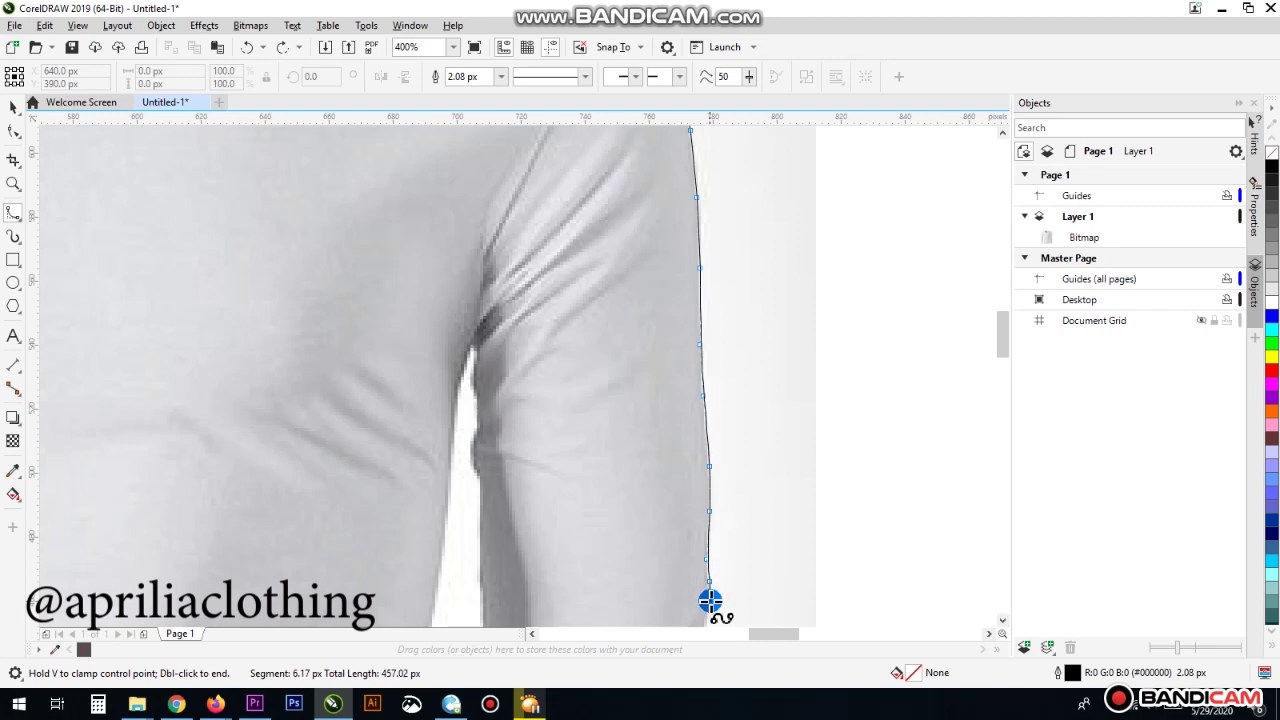
left_click(709, 602)
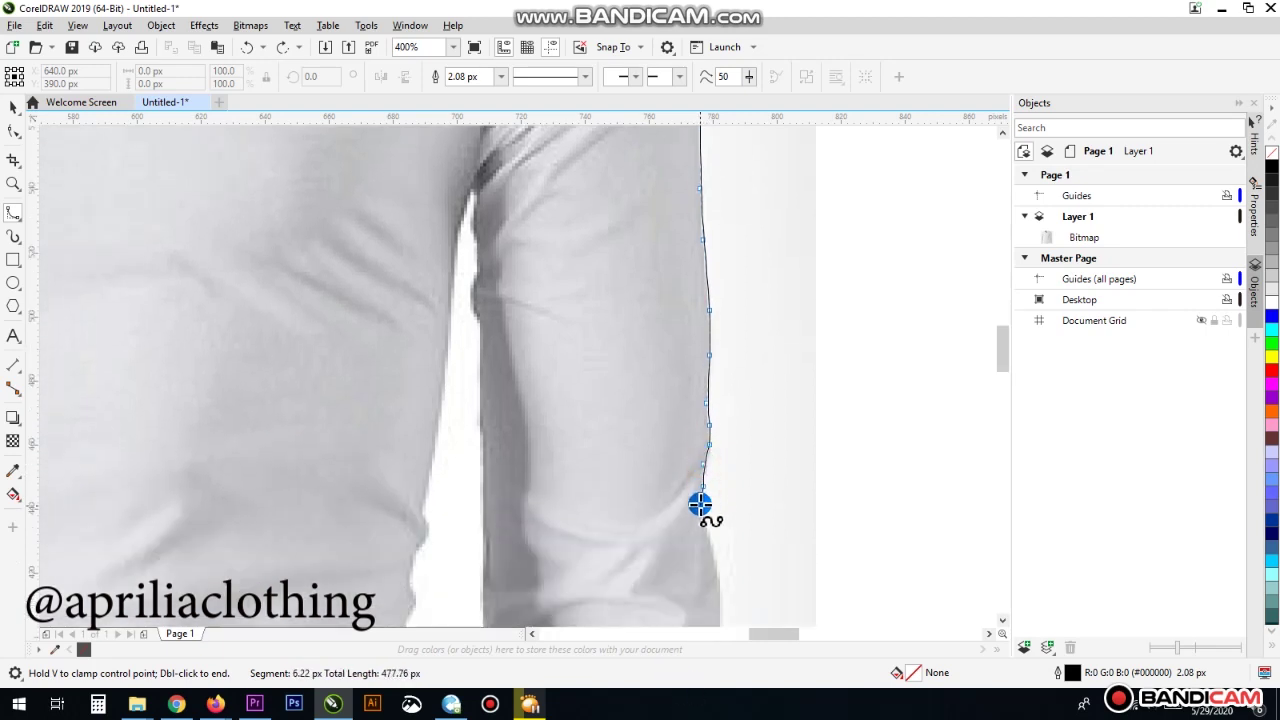
Follow the sleeve's outer edge from the elbow fold down the forearm to just above the cuff
left_click(720, 565)
left_click(720, 605)
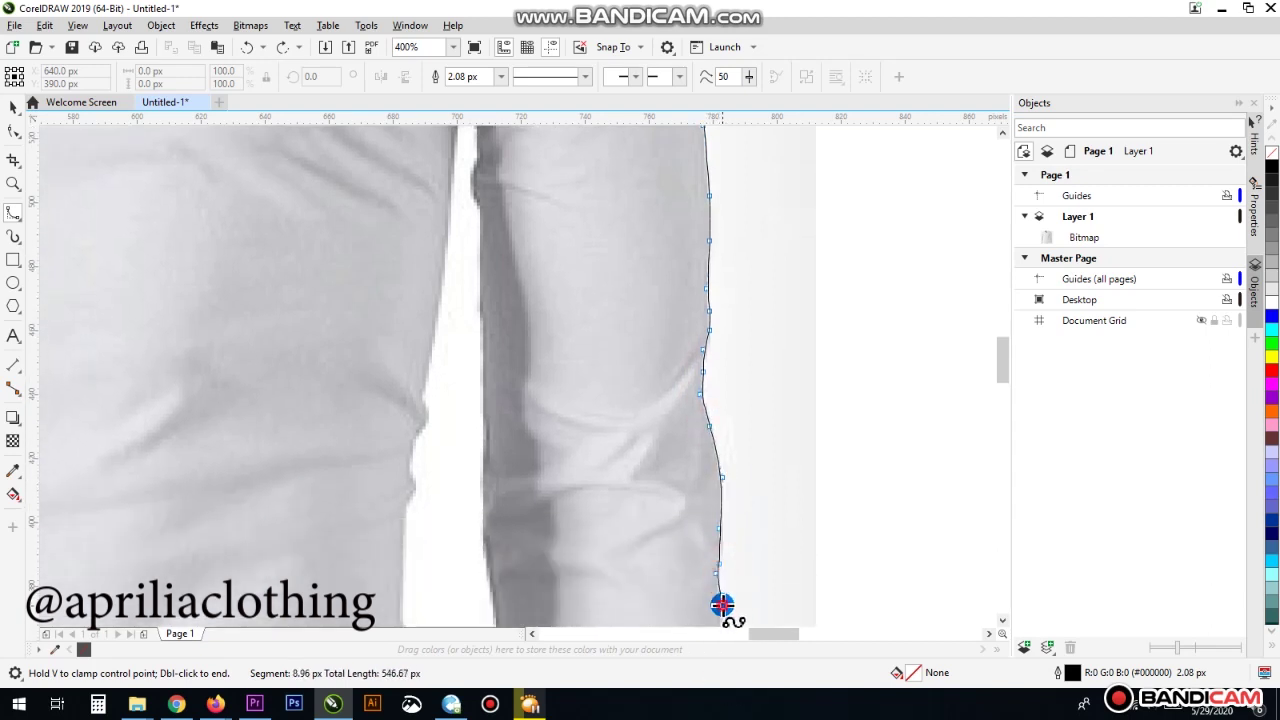
left_click(722, 537)
left_click(720, 591)
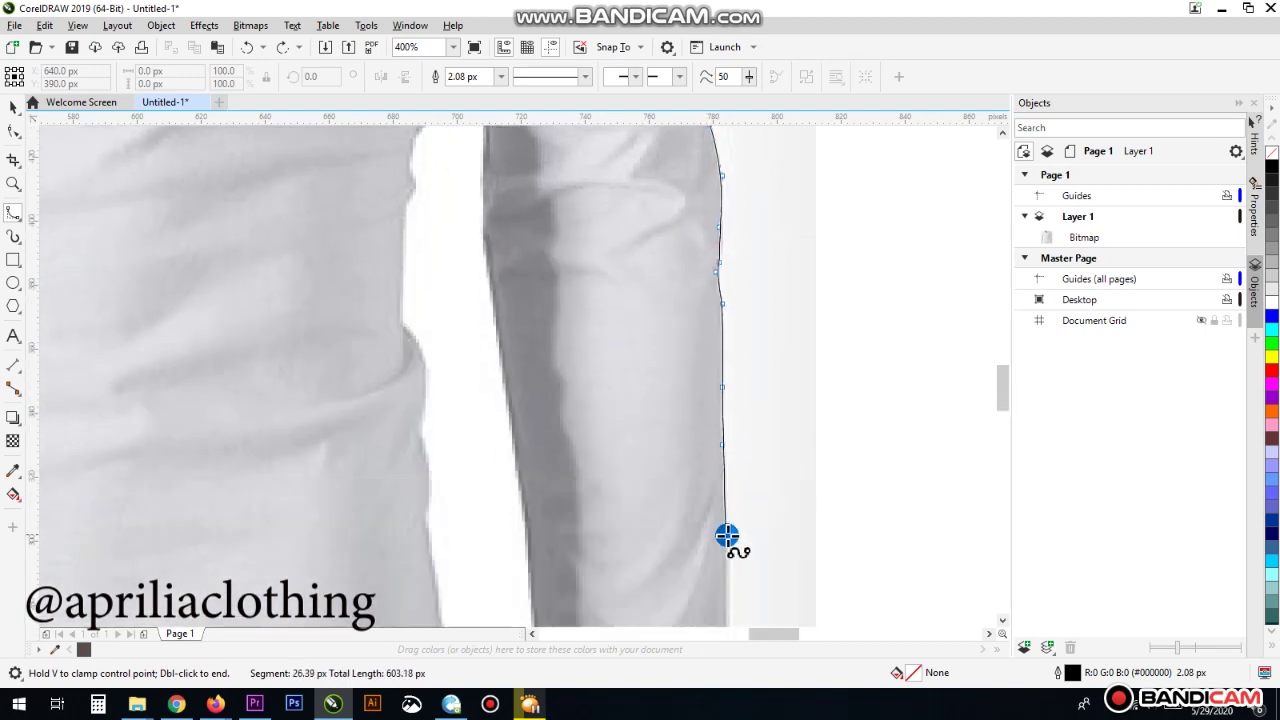
left_click(727, 537)
left_click(729, 443)
left_click(729, 547)
left_click(729, 562)
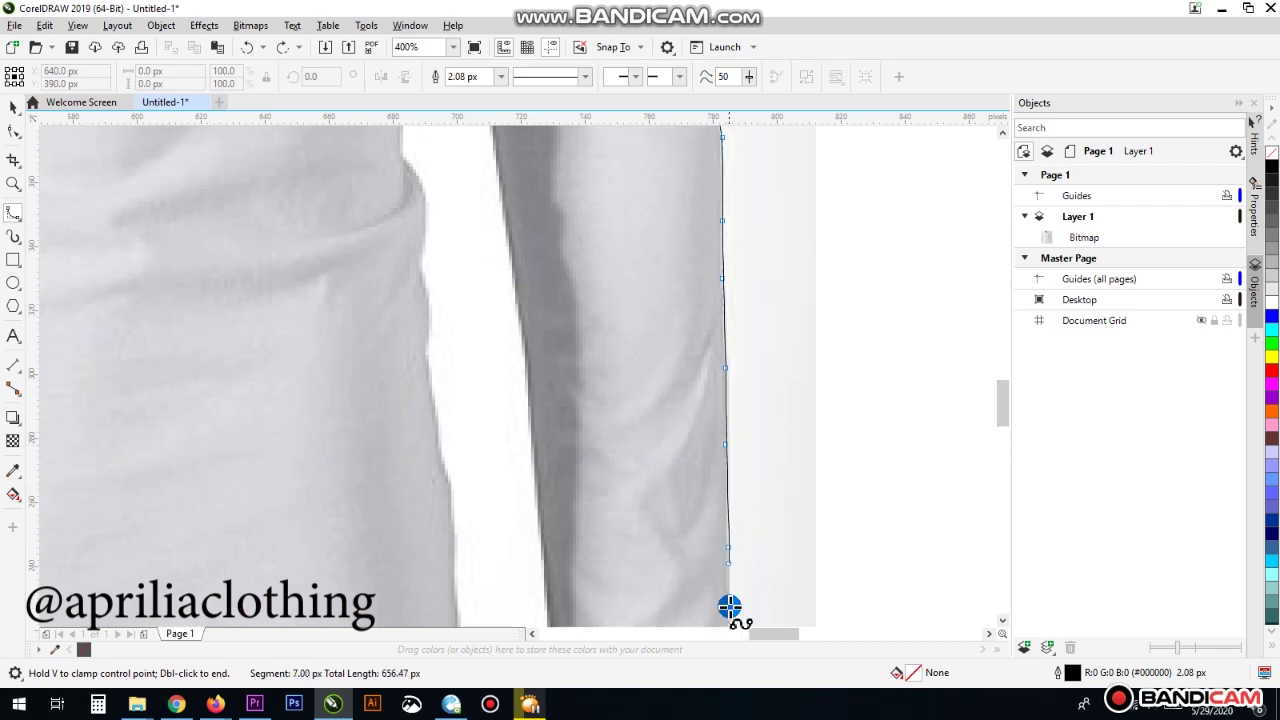
left_click(728, 450)
left_click(721, 511)
left_click(720, 558)
left_click(731, 514)
Trace around the bottom of the right-hand sleeve cuff, including both of its rounded corners
left_click(720, 438)
left_click(712, 468)
left_click(697, 474)
left_click(617, 477)
left_click(575, 477)
left_click(557, 467)
left_click(550, 455)
Trace the inner edge of the right-hand sleeve upward from the cuff along the forearm
left_click(553, 422)
left_click(549, 392)
left_click(548, 357)
left_click(546, 300)
left_click(546, 245)
left_click(545, 193)
left_click(541, 160)
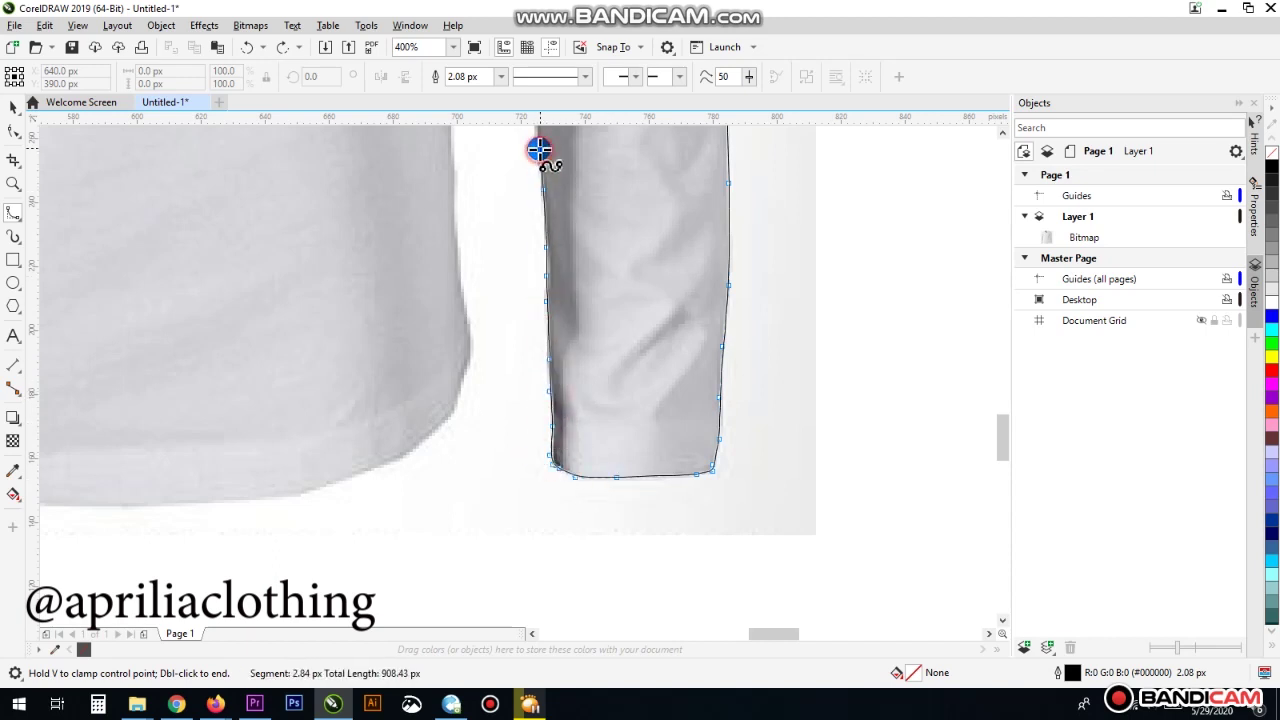
scroll(539, 149, "up", 5)
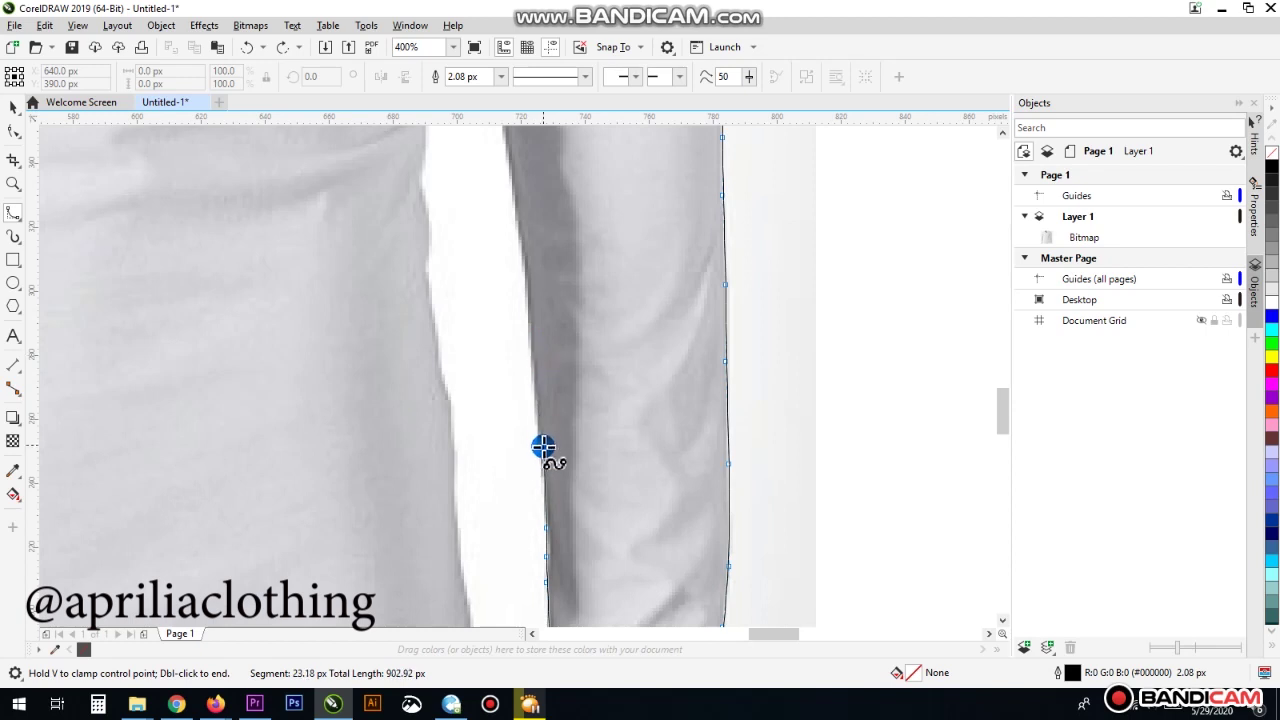
left_click(541, 441)
left_click(533, 374)
left_click(526, 263)
left_click(513, 206)
Continue the inner sleeve outline upward past the folds at the elbow
scroll(511, 202, "up", 2)
left_click(511, 202)
scroll(500, 149, "up", 5)
scroll(491, 230, "down", 2)
left_click(497, 368)
left_click(485, 300)
left_click(482, 258)
left_click(484, 198)
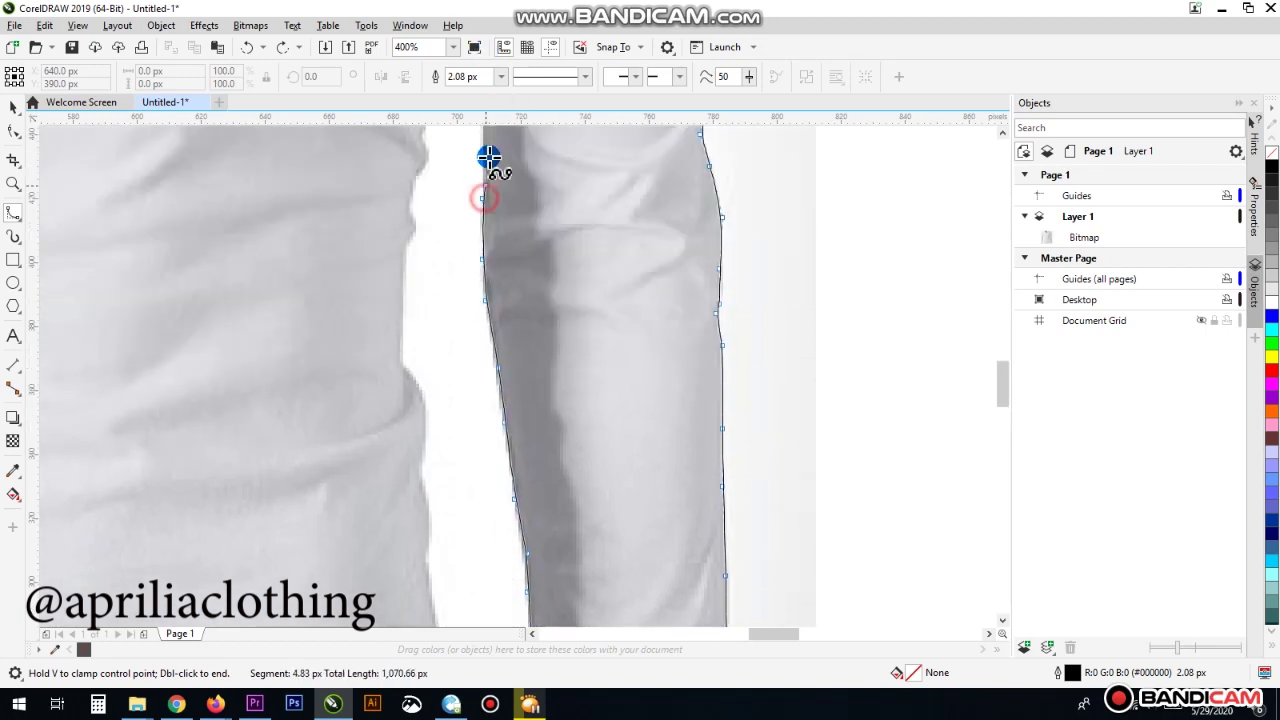
scroll(482, 200, "up", 4)
left_click(482, 324)
left_click(482, 260)
left_click(479, 233)
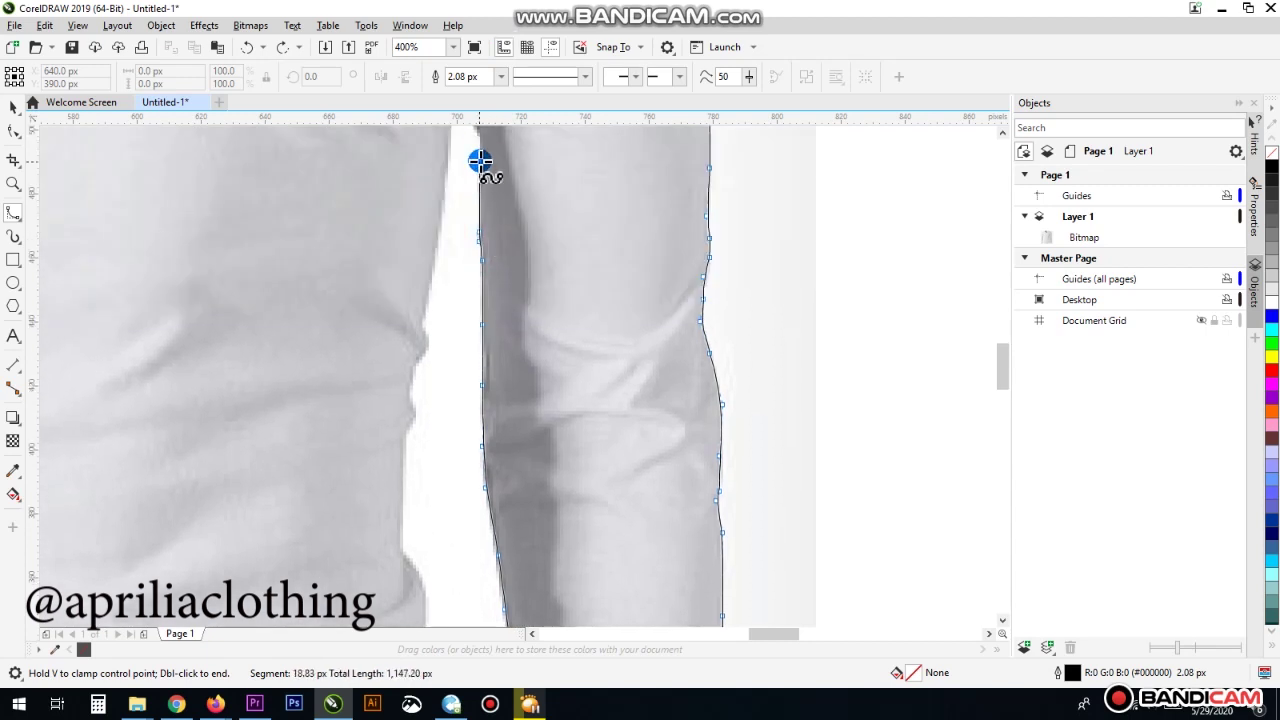
Trace the upper inner sleeve edge, following its small creases, up to the peak of the armpit gap
scroll(481, 164, "up", 3)
left_click(479, 297)
left_click(479, 271)
left_click(471, 251)
left_click(473, 232)
left_click(479, 214)
left_click(473, 137)
Trace the right side of the shirt body from the armpit down to the first waist fold
left_click(466, 163)
left_click(460, 190)
left_click(454, 216)
left_click(452, 242)
left_click(450, 274)
left_click(443, 325)
left_click(434, 389)
left_click(424, 447)
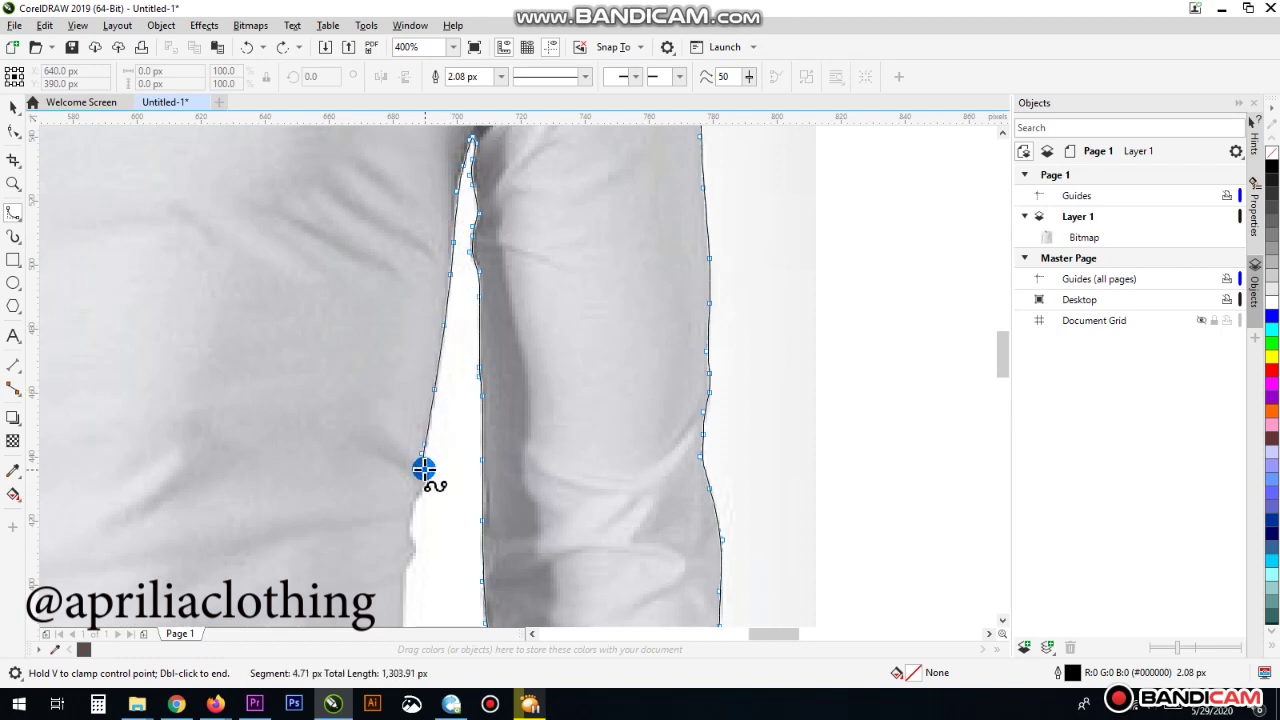
left_click(411, 522)
Follow the bumps of the waist folds down the right side of the shirt body
scroll(411, 522, "down", 5)
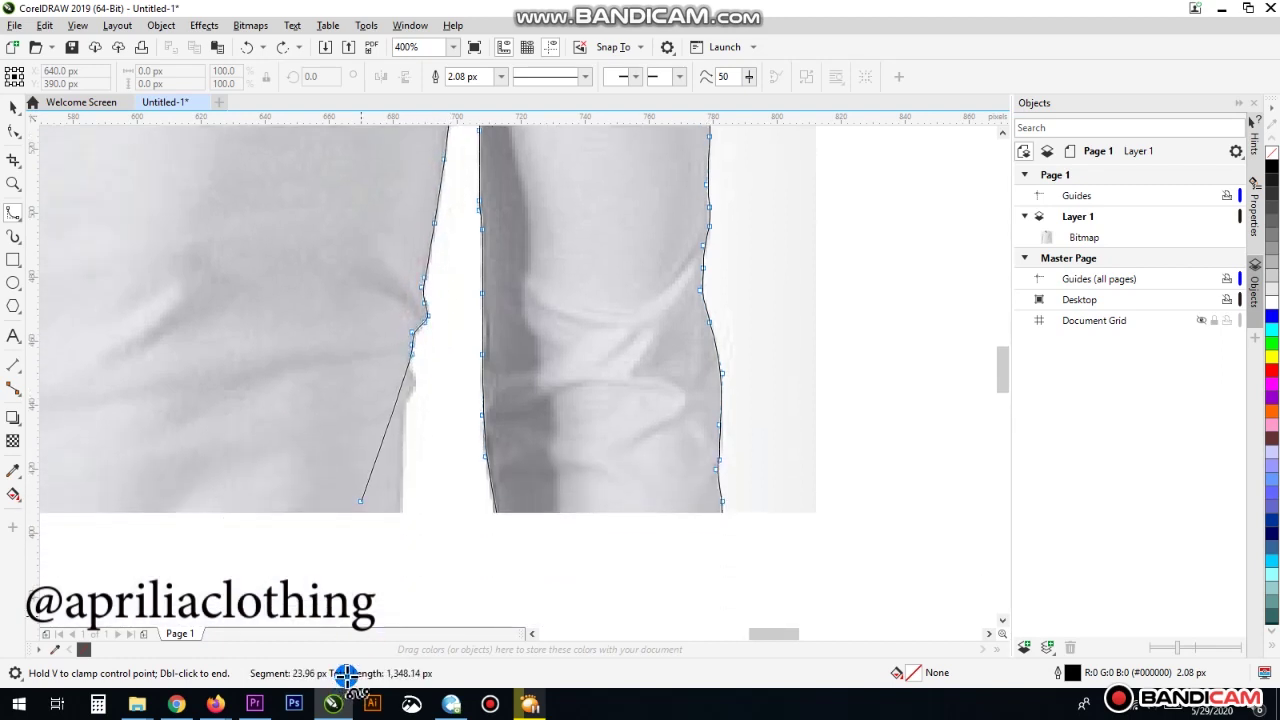
left_click(410, 327)
left_click(418, 341)
left_click(410, 353)
left_click(402, 374)
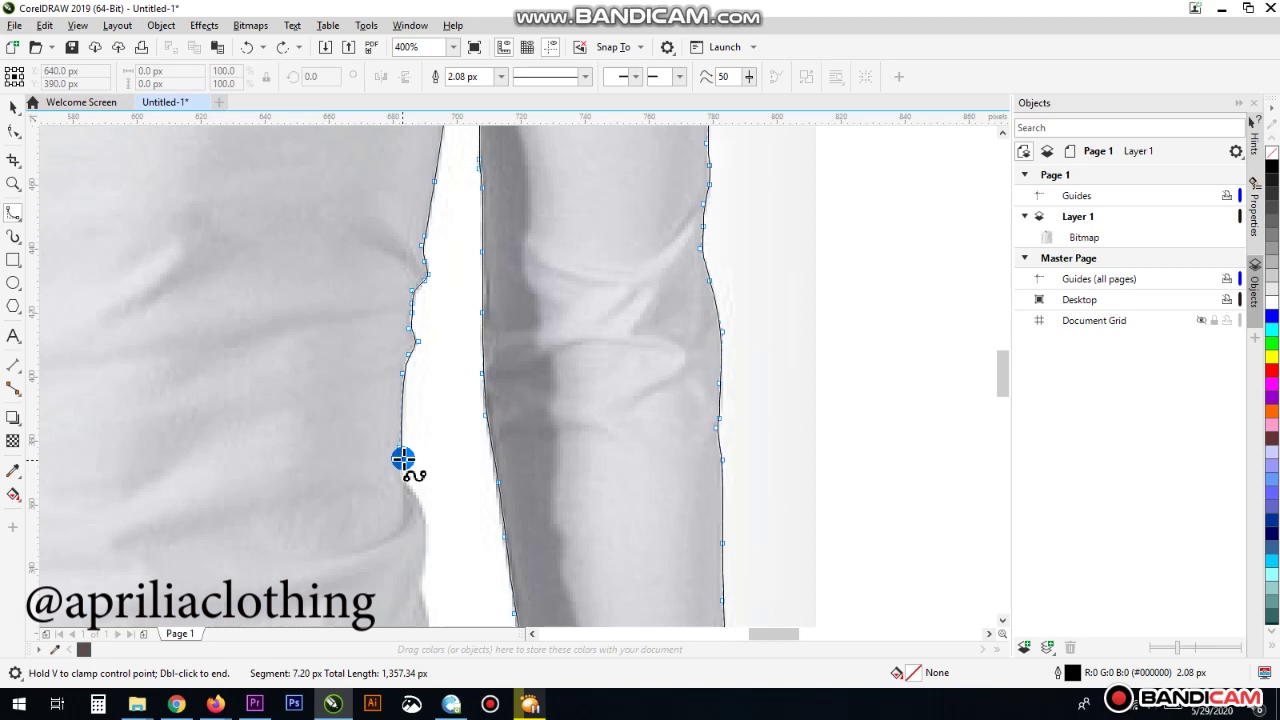
left_click(405, 485)
left_click(418, 500)
left_click(427, 527)
left_click(426, 560)
left_click(420, 575)
Trace the right body edge below the waist folds, down the lower side of the shirt
scroll(427, 614, "down", 5)
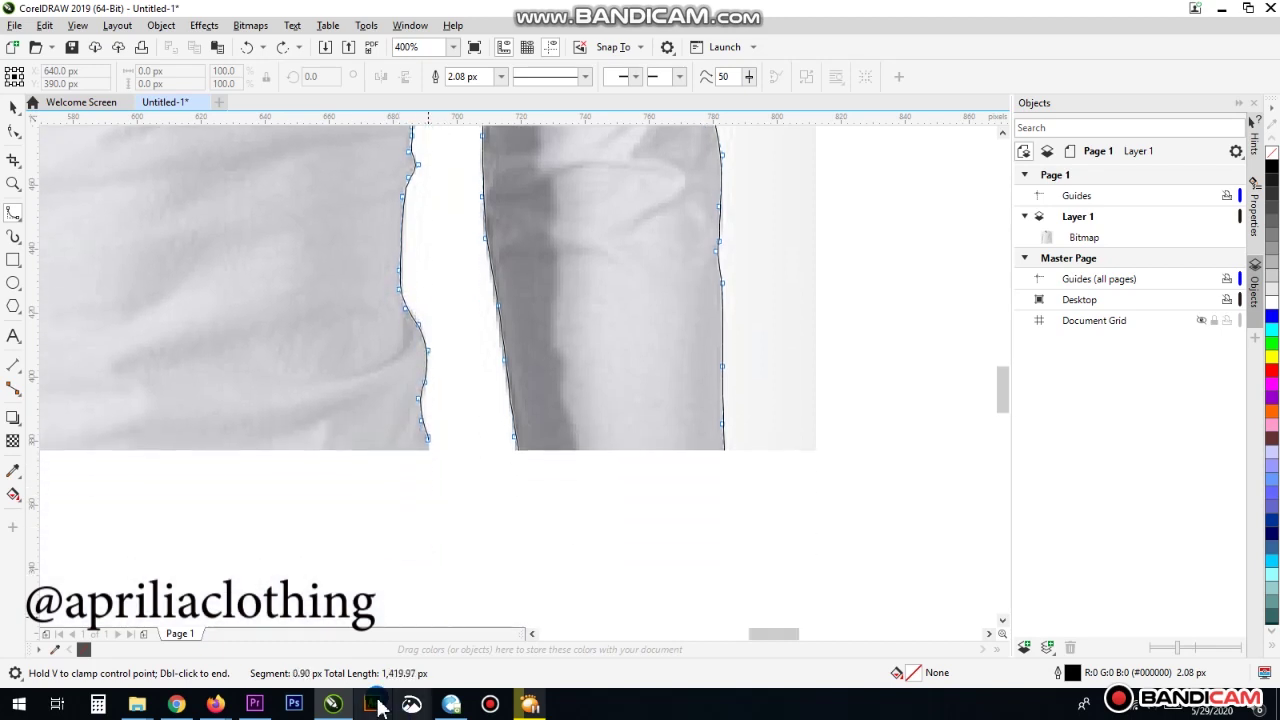
left_click(424, 328)
left_click(431, 367)
left_click(437, 424)
left_click(445, 461)
left_click(453, 476)
scroll(453, 476, "down", 3)
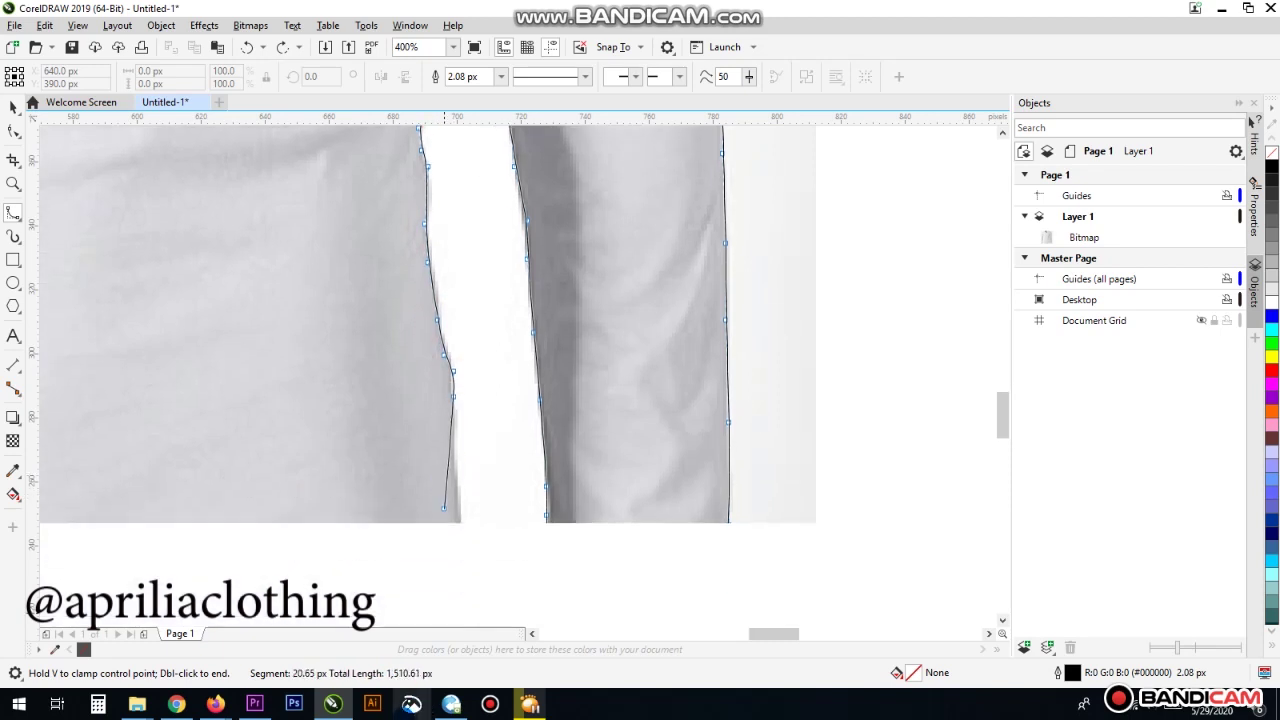
Continue the outline down to the hem and around the rounded right-hand hem corner
left_click(457, 382)
left_click(469, 456)
left_click(446, 544)
left_click(402, 579)
left_click(360, 598)
left_click(305, 615)
scroll(305, 615, "down", 2)
Trace the shirt's bottom hem across to the left-hand hem corner
left_click(215, 491)
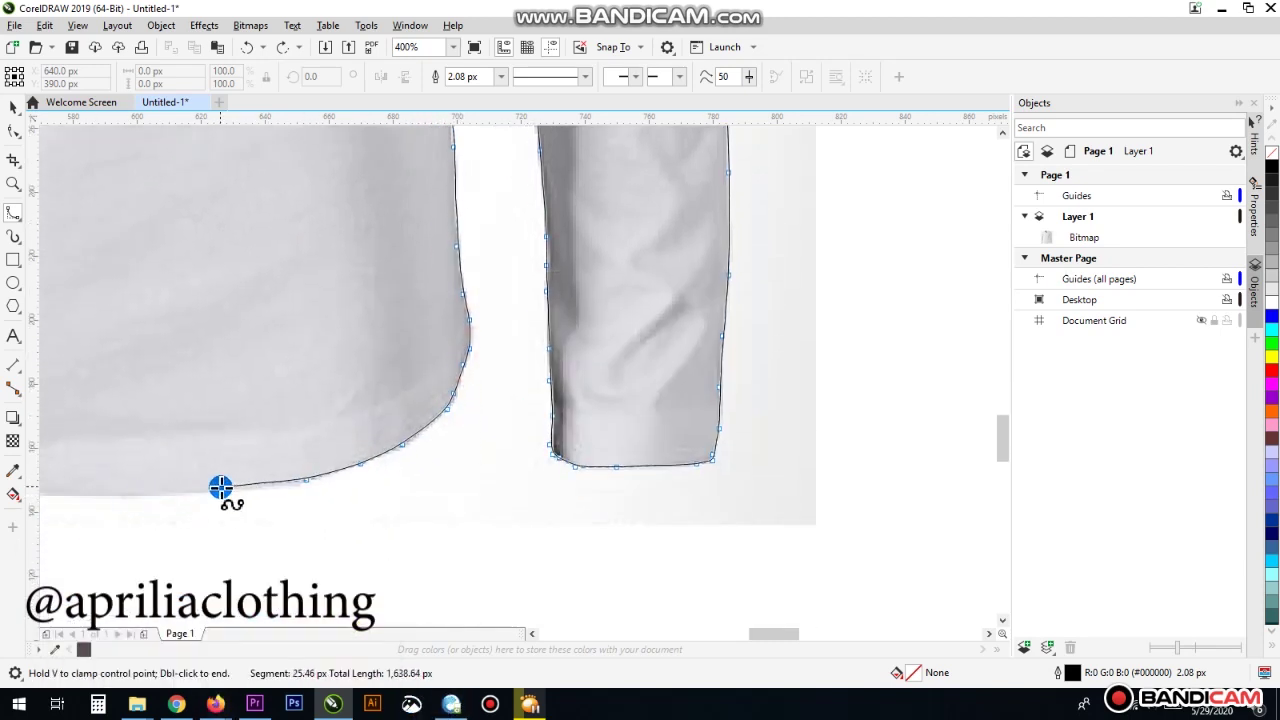
left_click(117, 496)
left_click(387, 494)
left_click(255, 492)
left_click(134, 480)
left_click(155, 460)
left_click(97, 448)
Continue the outline around the rounded left-hand hem corner and up the lower left edge of the shirt body
left_click(175, 425)
left_click(162, 392)
left_click(156, 360)
left_click(158, 307)
left_click(162, 246)
left_click(170, 165)
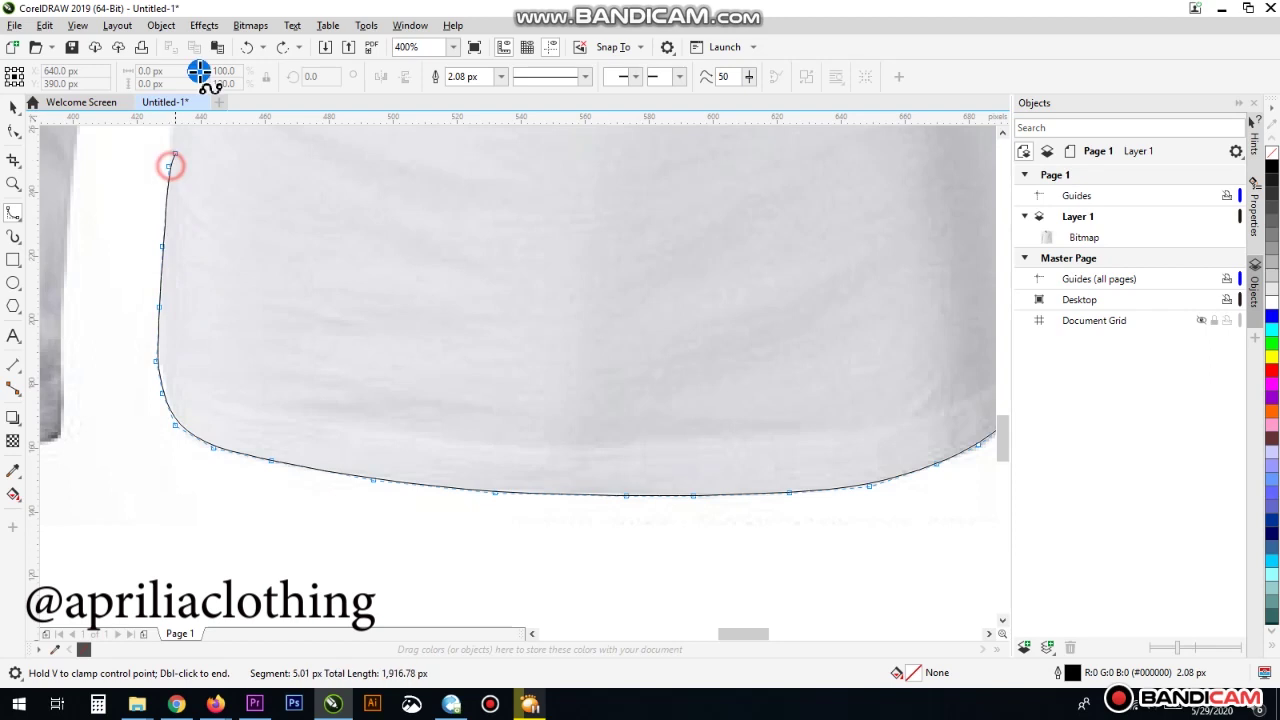
Trace the left body edge upward, following the bumps of the waist folds
left_click(175, 300)
left_click(187, 253)
left_click(182, 228)
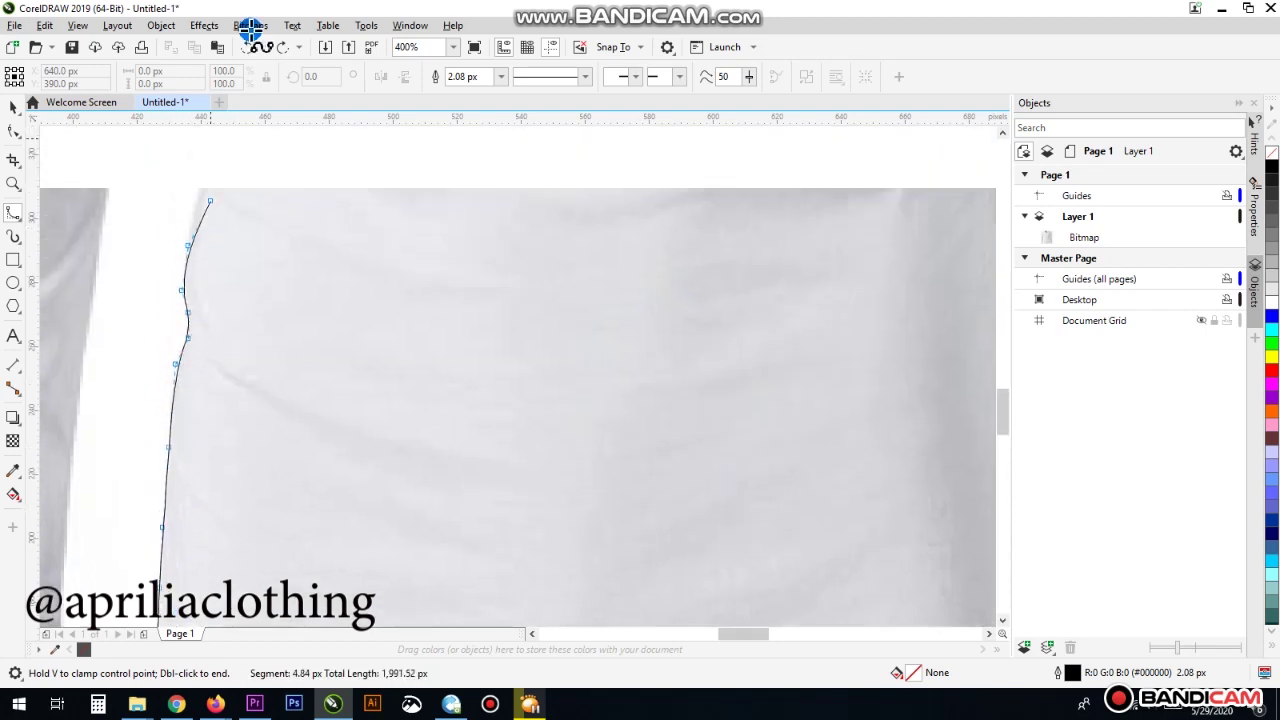
left_click(206, 277)
left_click(229, 206)
left_click(216, 290)
left_click(210, 231)
left_click(201, 205)
left_click(202, 150)
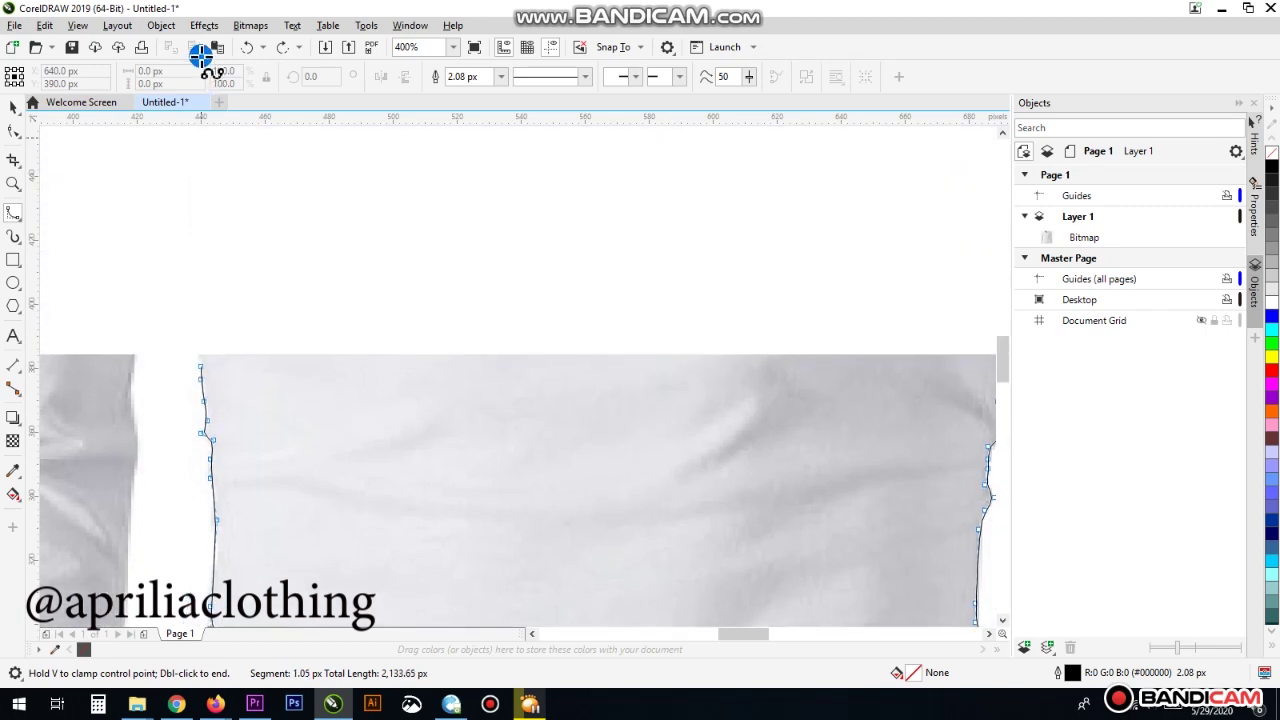
Trace the upper left body edge from above the waist folds to the armpit
left_click(188, 311)
left_click(181, 249)
left_click(179, 194)
left_click(178, 188)
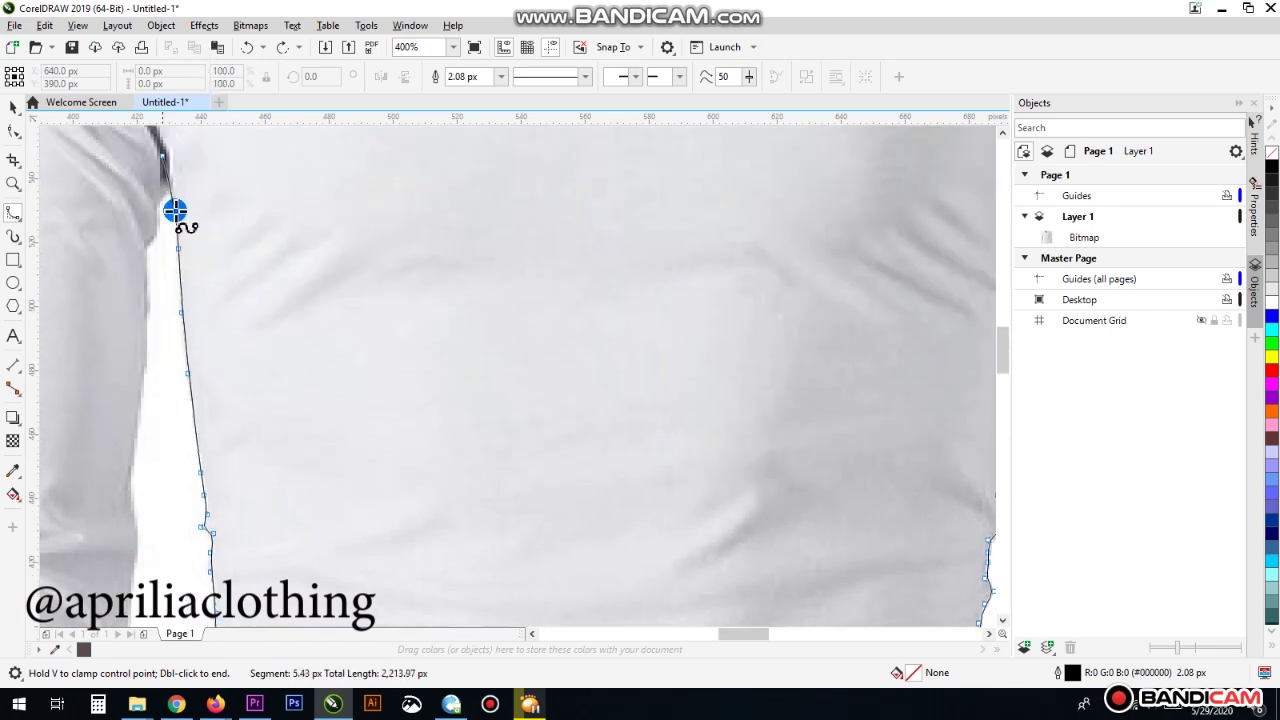
left_click(170, 189)
Turn at the left armpit and trace the inner edge of the left-hand sleeve down past the elbow
left_click(149, 250)
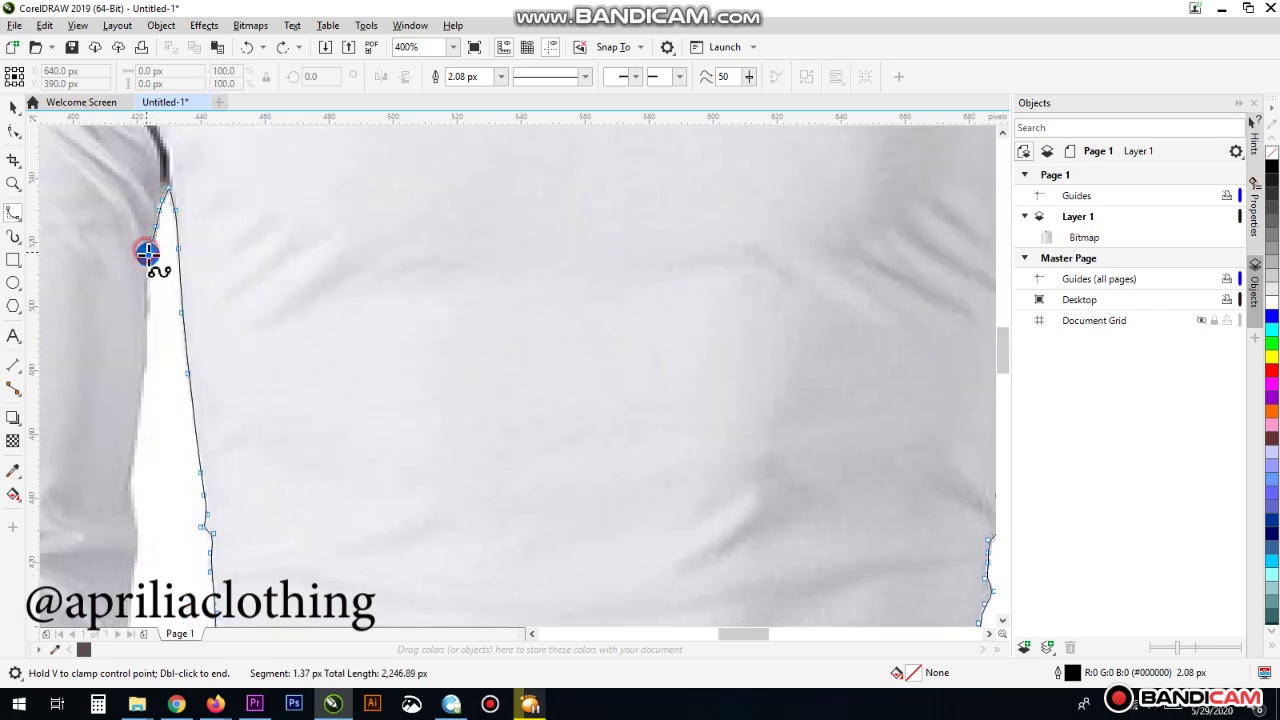
left_click(147, 274)
left_click(149, 349)
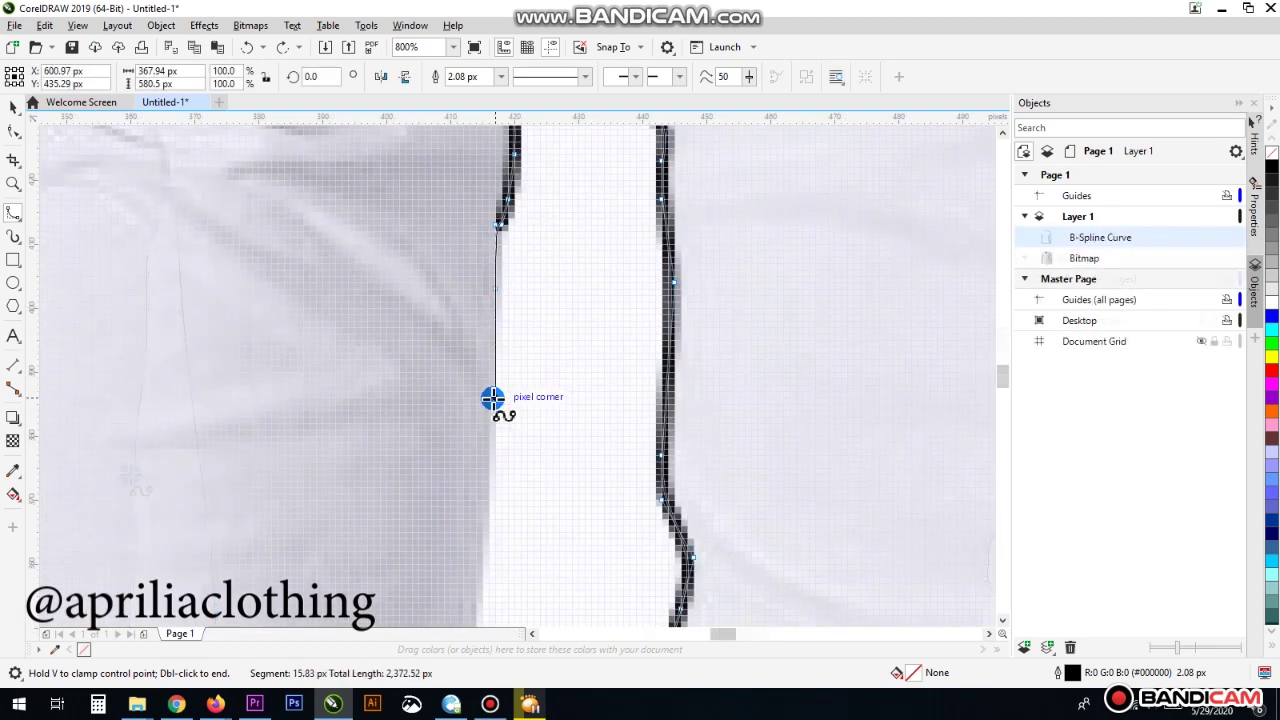
left_click(491, 400)
left_click(484, 526)
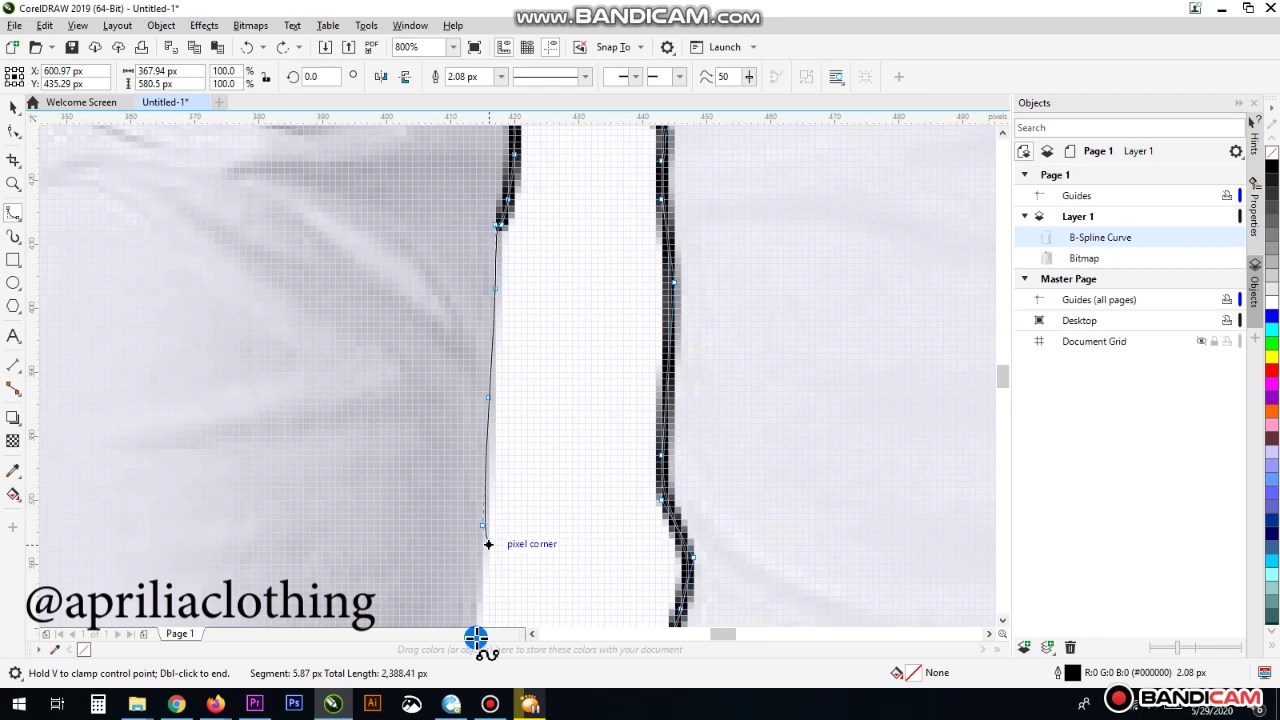
scroll(483, 560, "down", 3)
left_click(476, 529)
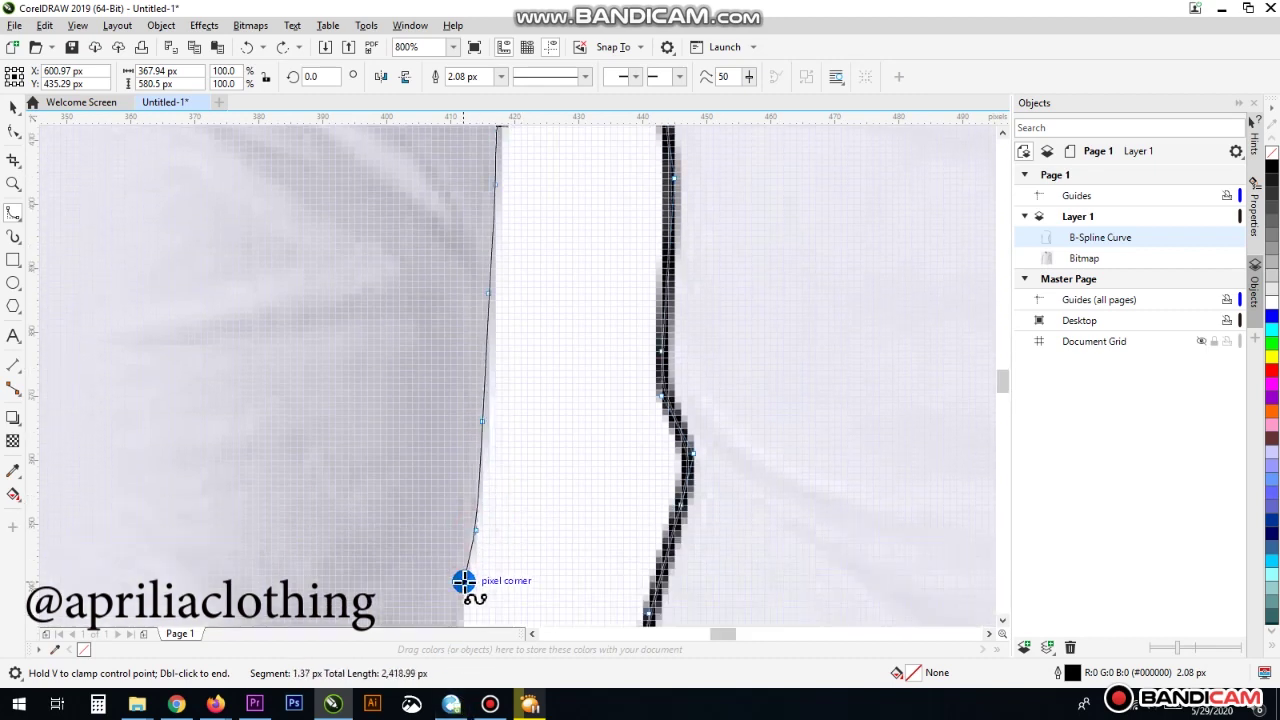
Follow the inner edge of the left-hand sleeve down the forearm and end the curve there
scroll(463, 575, "down", 6)
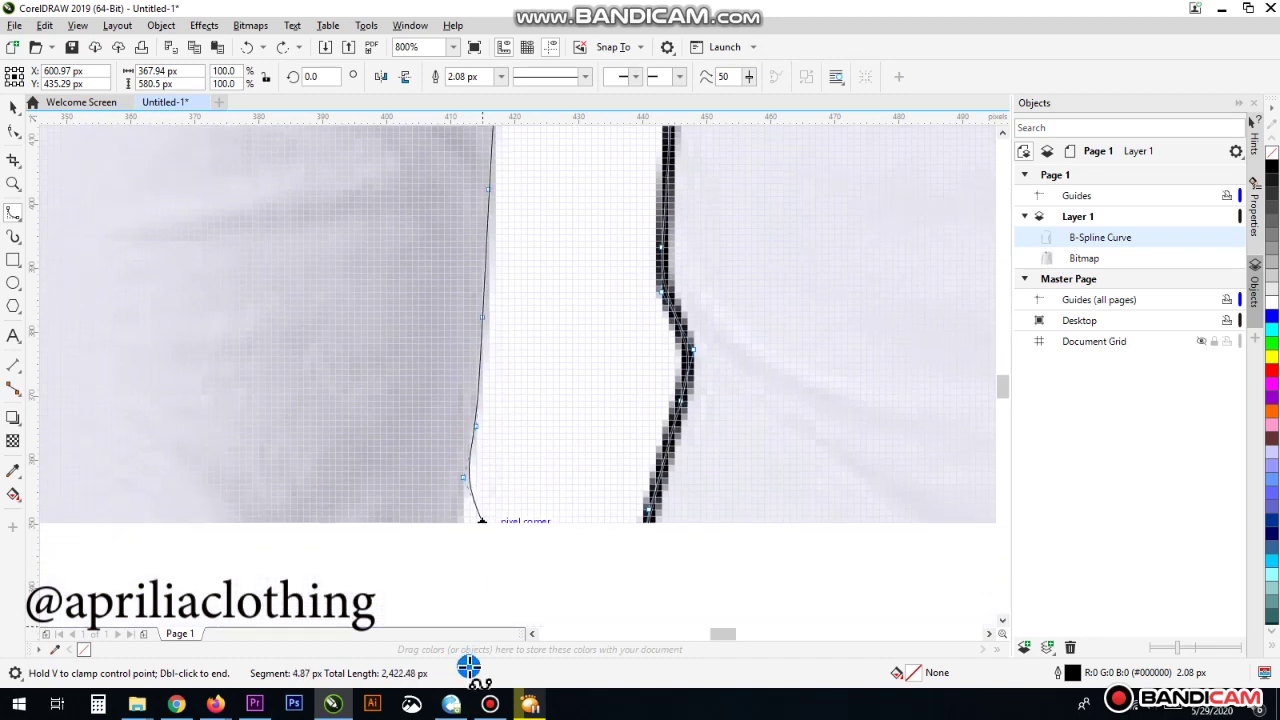
left_click(458, 397)
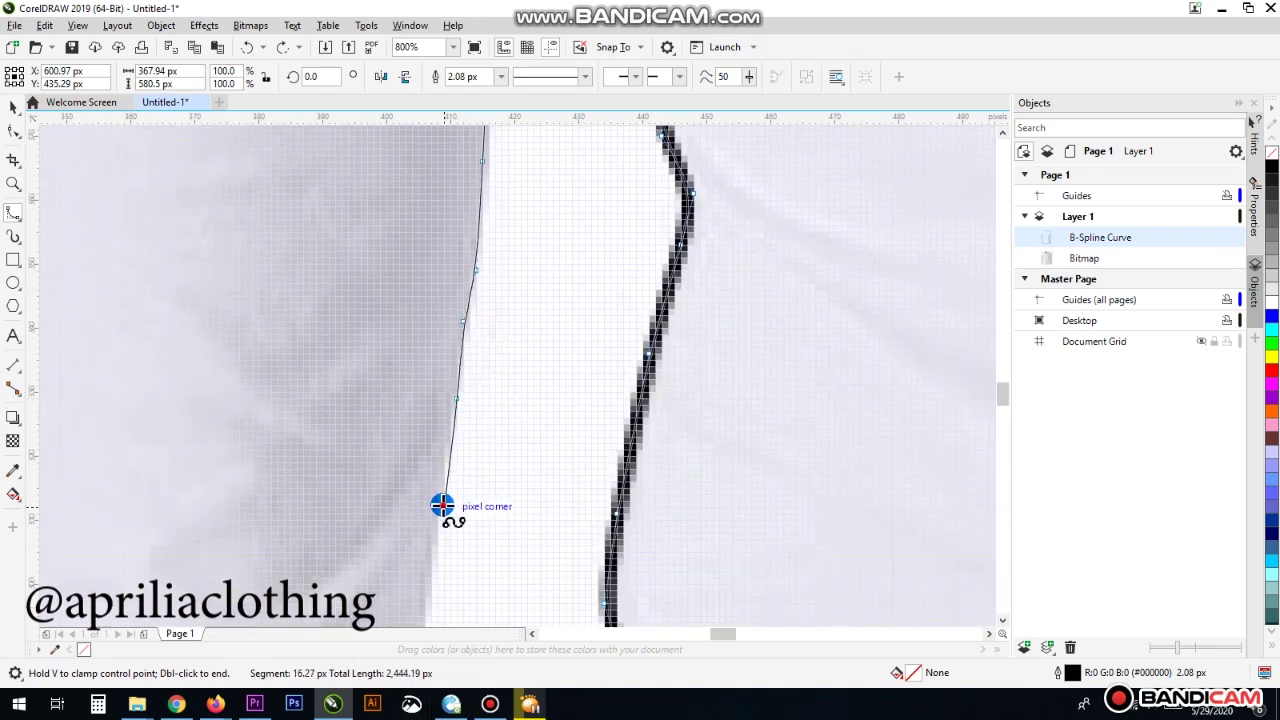
left_click(443, 508)
scroll(441, 504, "down", 3)
left_click(418, 537)
scroll(411, 562, "down", 4)
left_click(406, 524)
left_click(394, 597)
scroll(392, 473, "down", 4)
left_click(380, 603)
scroll(370, 600, "down", 3)
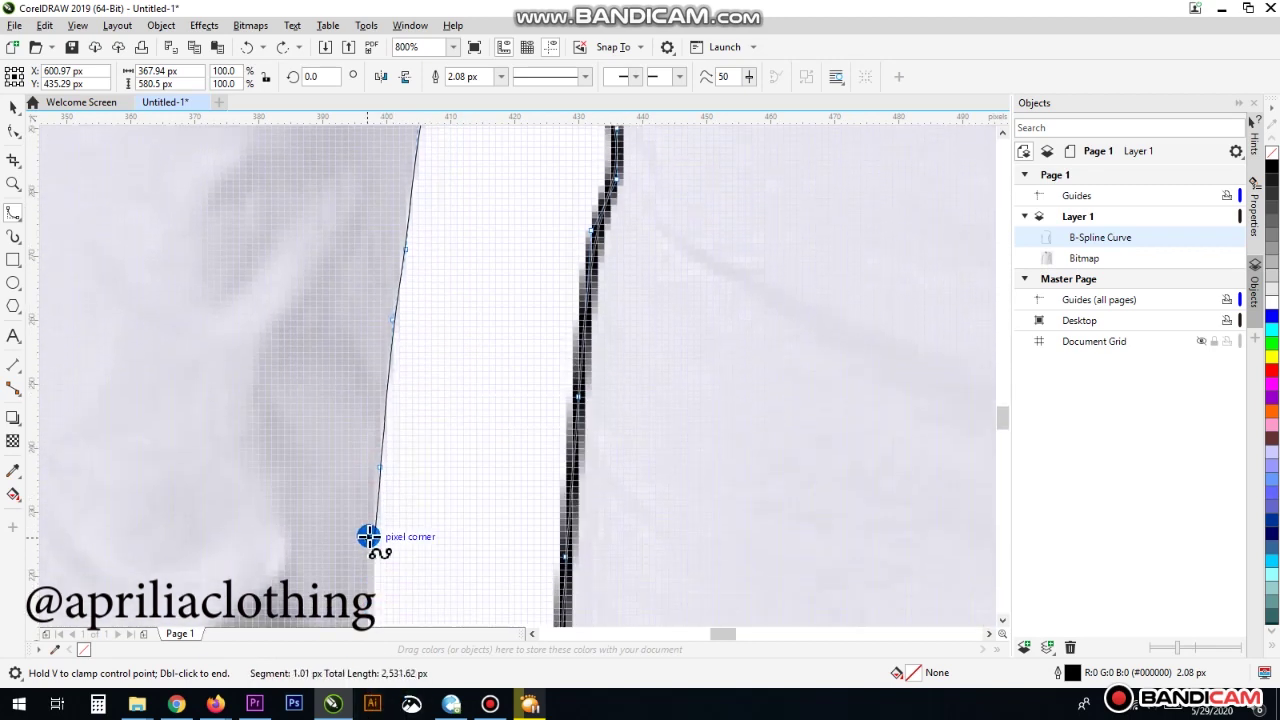
left_click(372, 556)
double_click(372, 556)
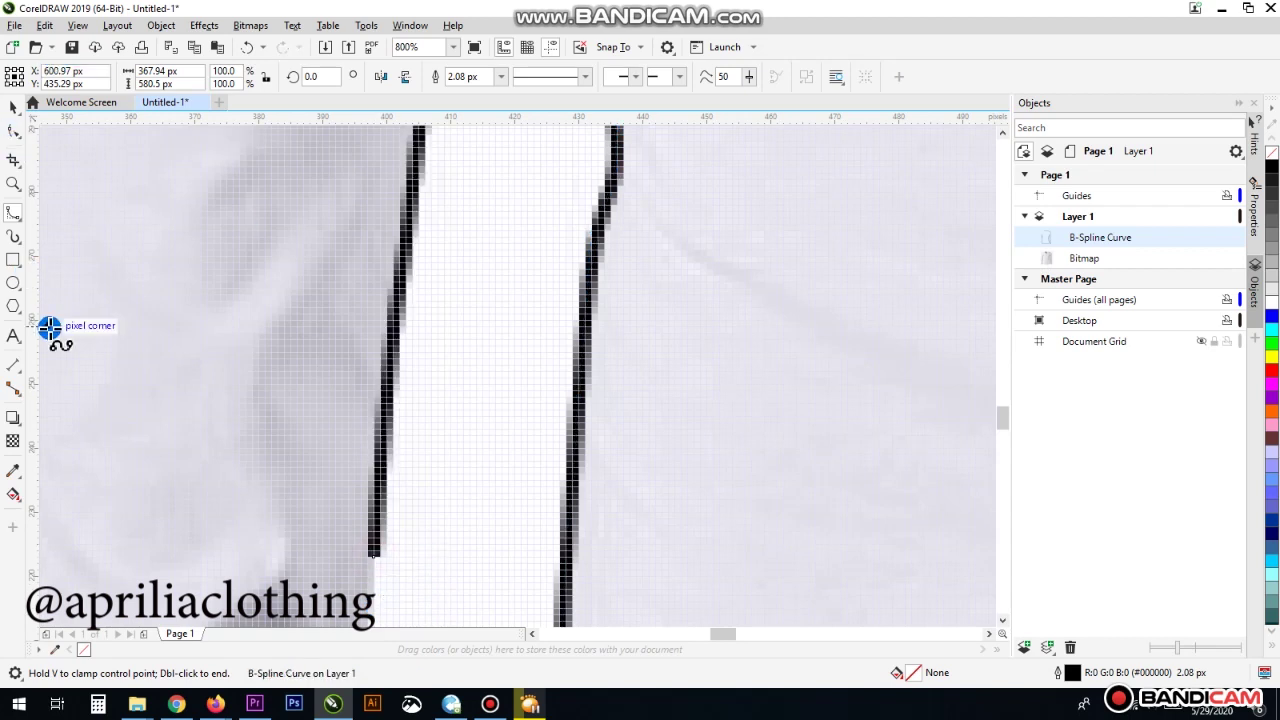
left_click(15, 183)
left_click(111, 76)
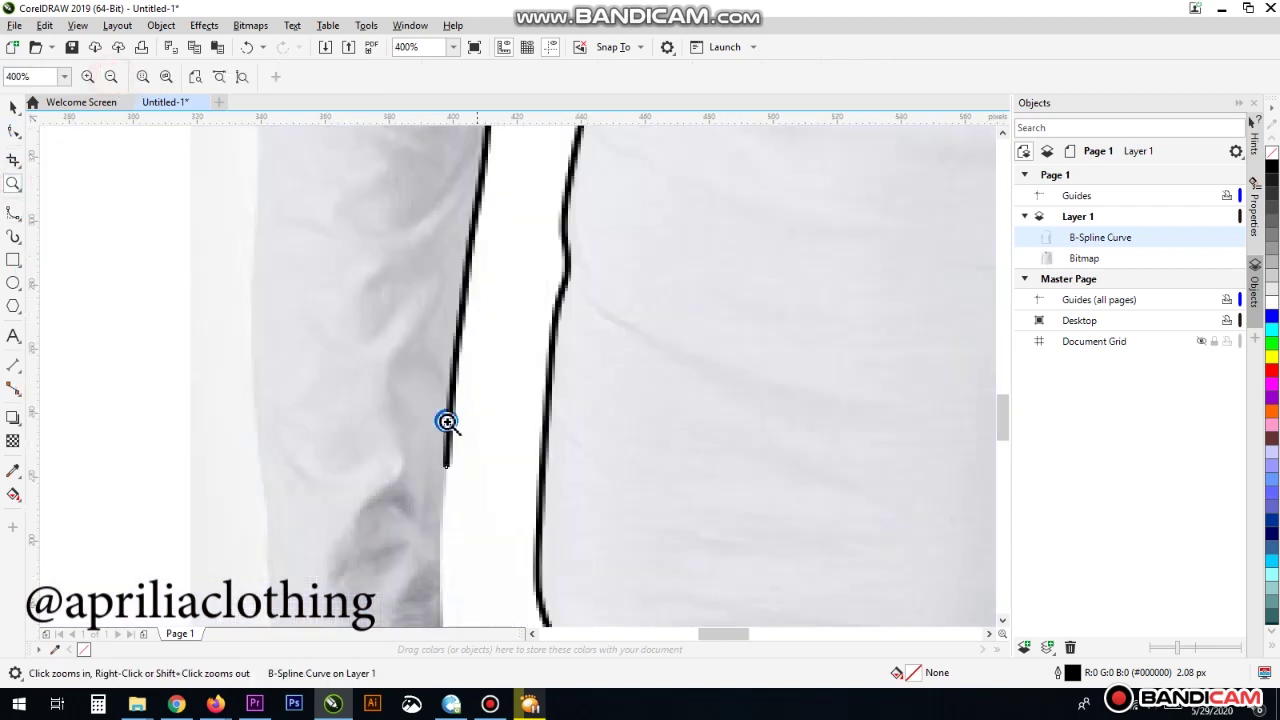
left_click(13, 212)
scroll(443, 491, "up", 2)
left_click(460, 418)
double_click(458, 421)
Resume the B-Spline from its open end and trace the sleeve's inner edge down to the cuff corner
left_click(15, 187)
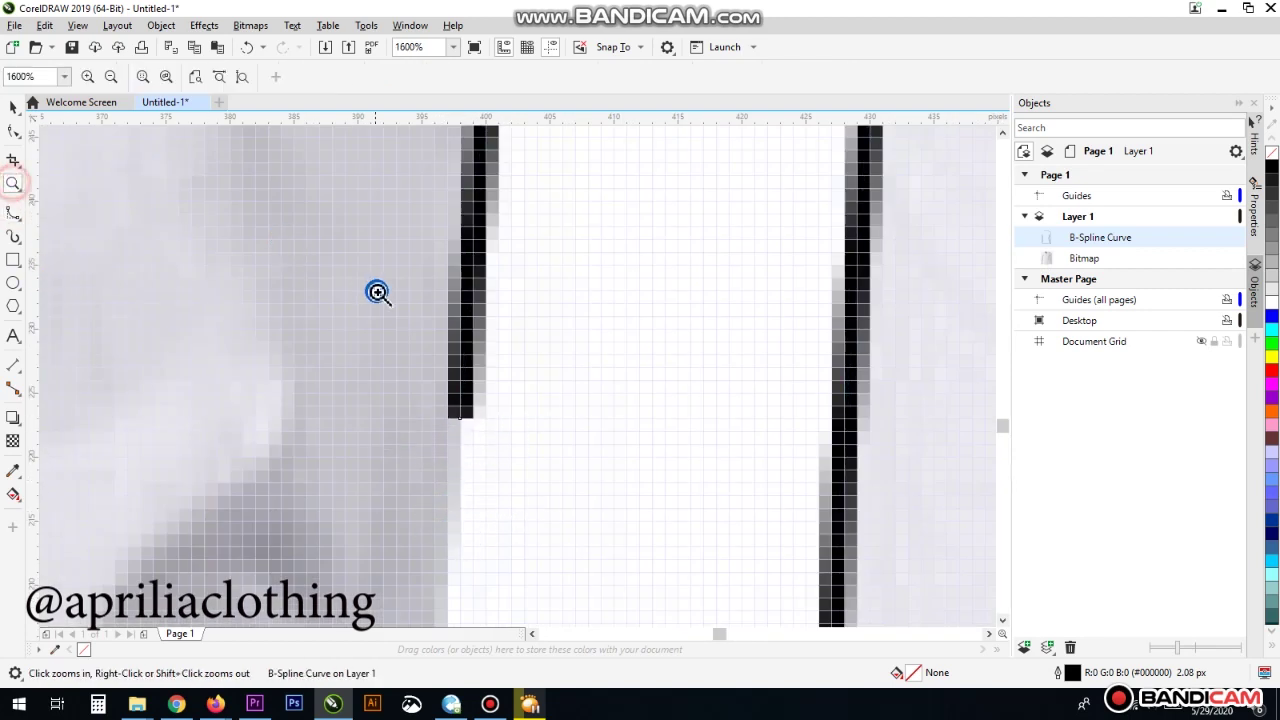
left_click(111, 76)
left_click(111, 76)
left_click(111, 76)
left_click(457, 395)
left_click(27, 221)
left_click(474, 304)
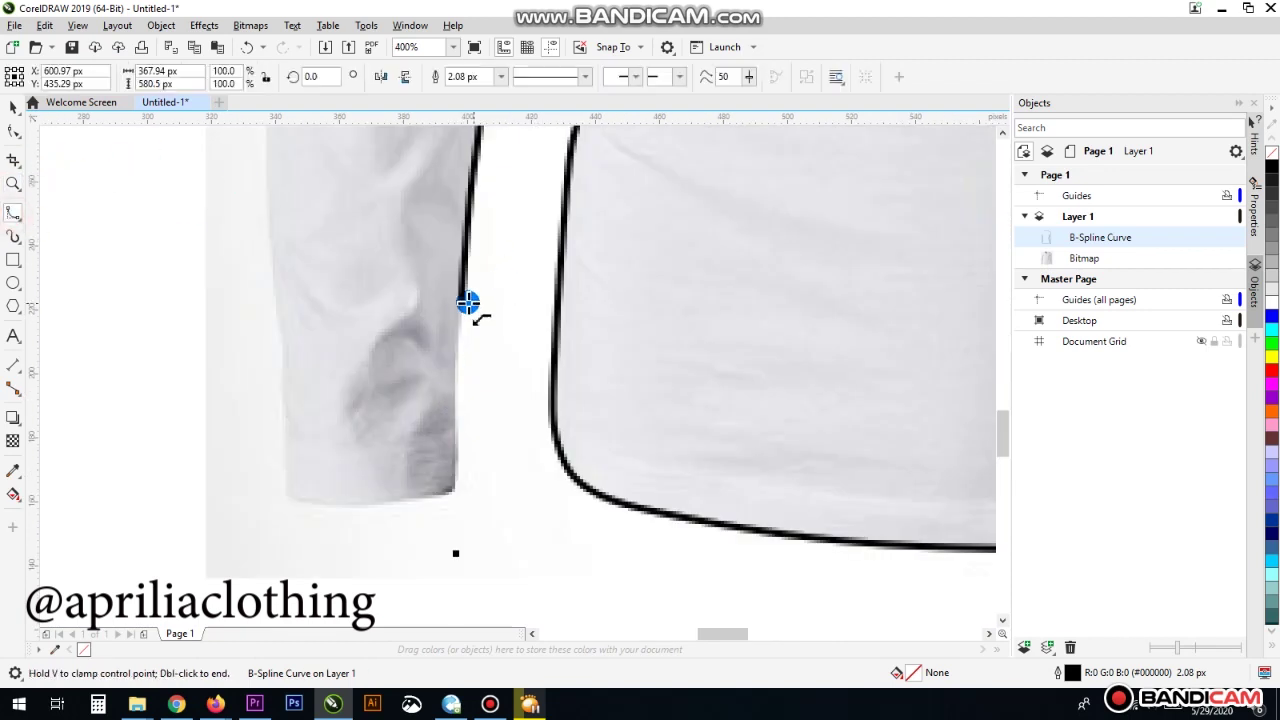
left_click(461, 300)
left_click(457, 353)
left_click(456, 440)
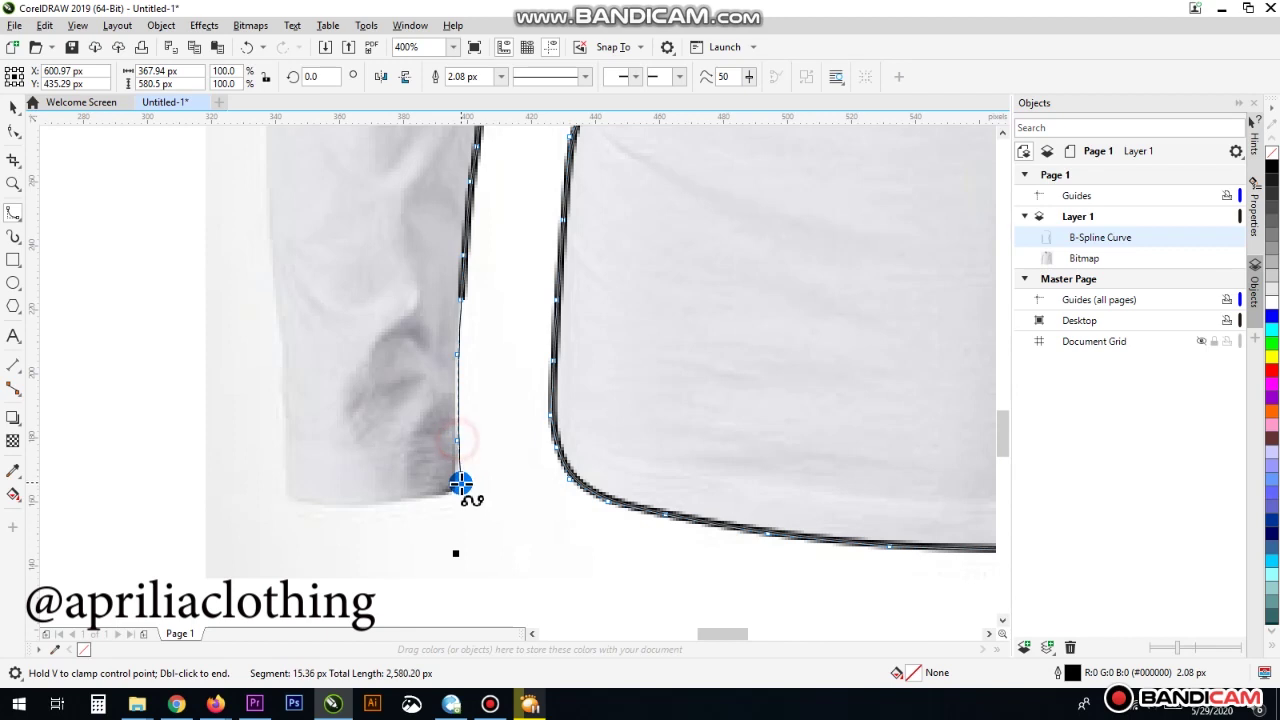
left_click(455, 486)
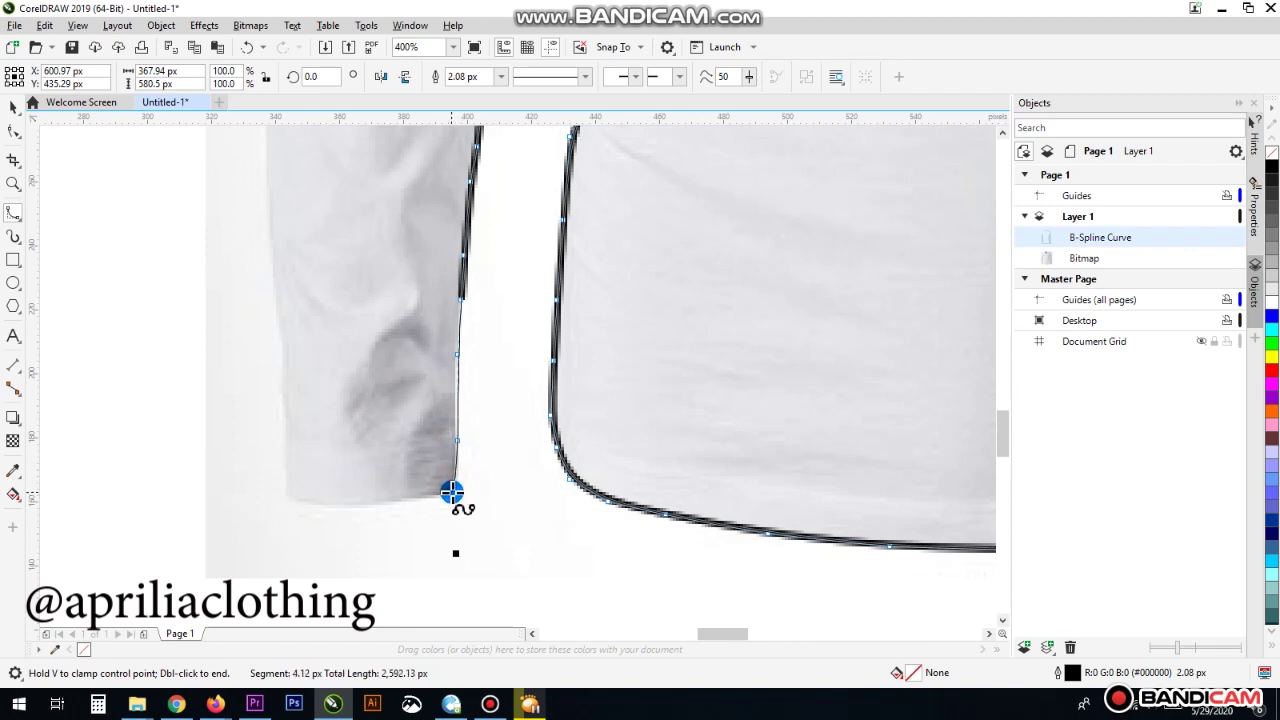
Trace the bottom edge of the left-hand cuff across to its outer corner
left_click(432, 497)
left_click(396, 498)
left_click(349, 504)
left_click(307, 505)
left_click(287, 499)
Trace the outer edge of the left-hand sleeve from the cuff up along the forearm
left_click(284, 456)
left_click(288, 403)
left_click(279, 319)
left_click(270, 238)
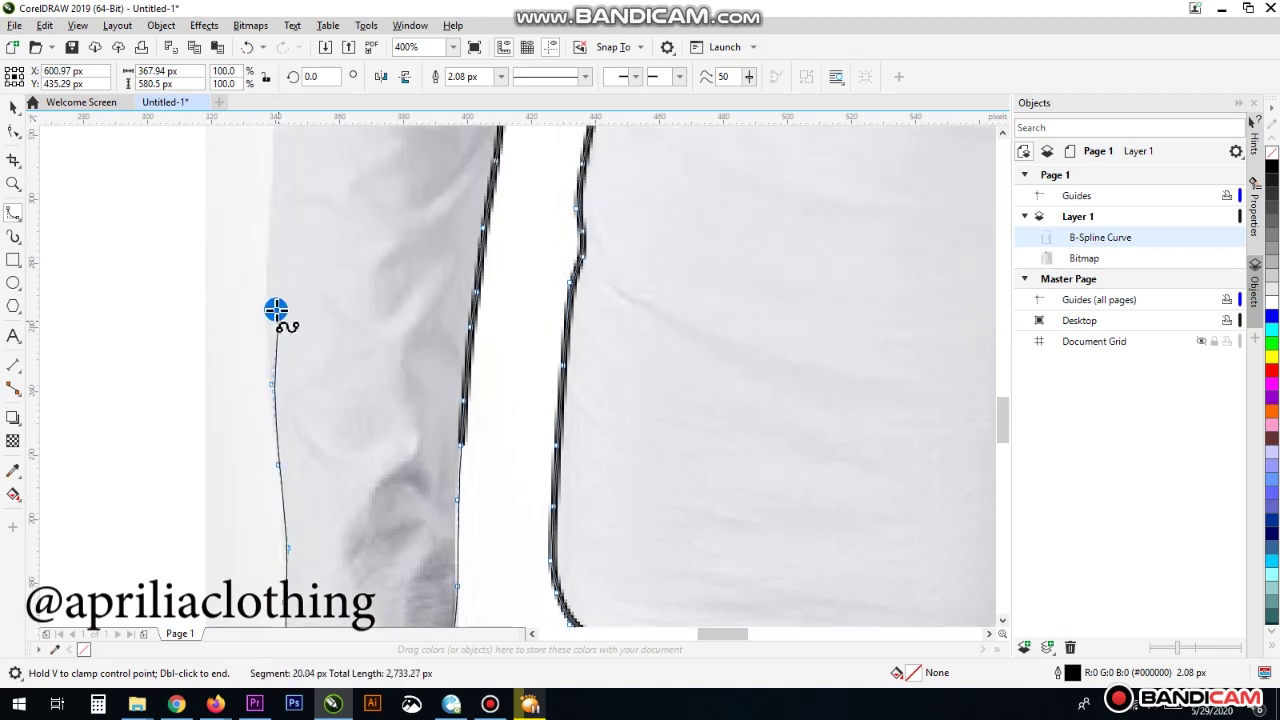
left_click(280, 183)
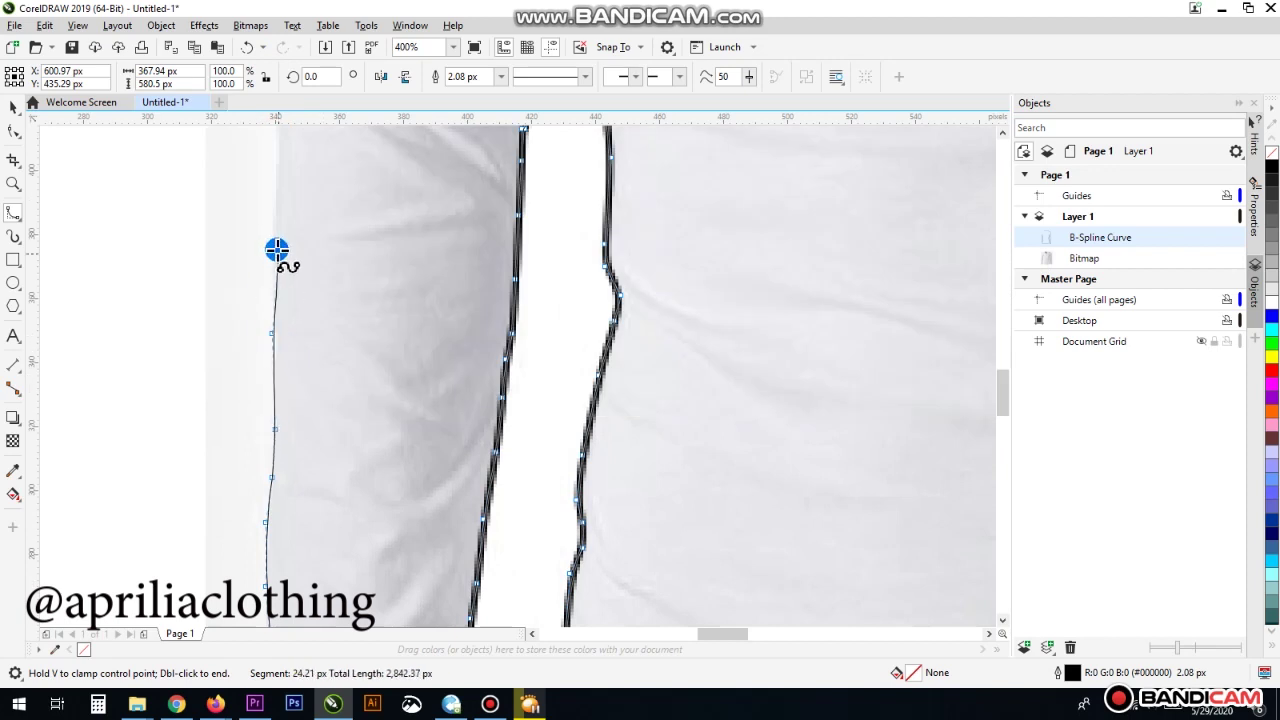
Continue the outer sleeve edge up past the folds at the elbow
left_click(279, 236)
left_click(284, 219)
left_click(284, 192)
left_click(296, 155)
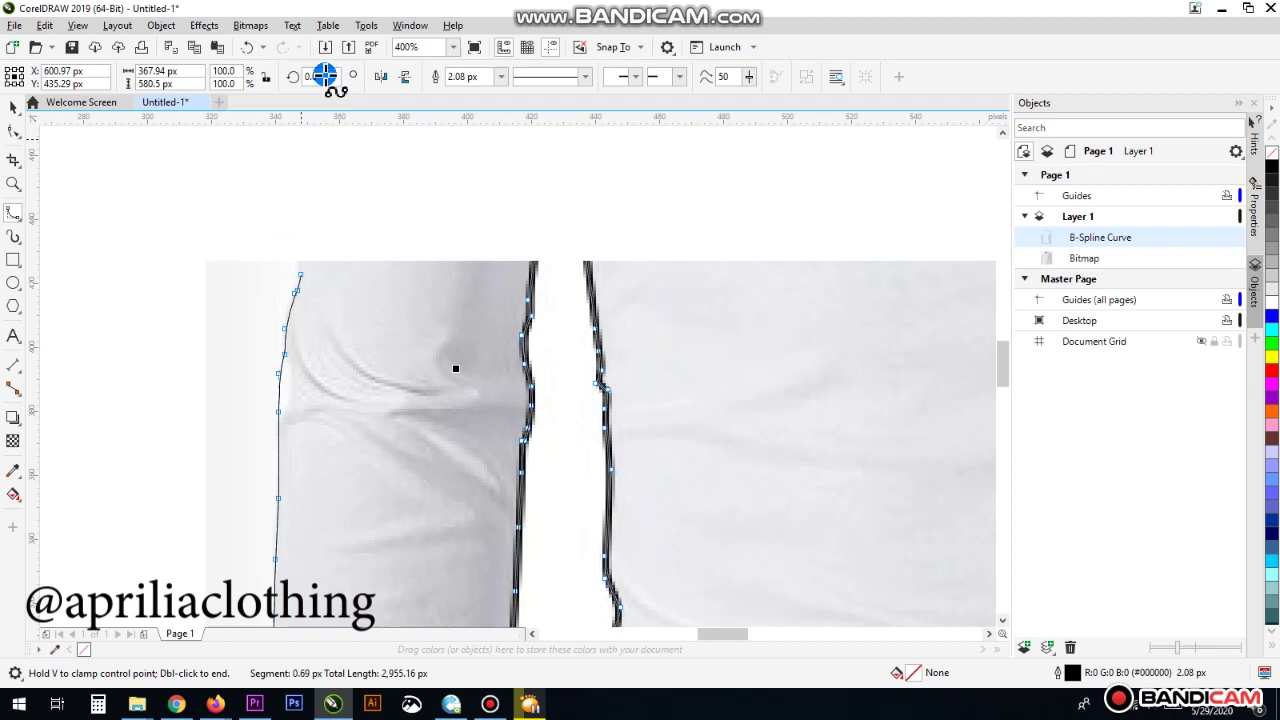
left_click(305, 148)
Trace the outer edge of the left-hand upper sleeve up toward the rounded shoulder
left_click(308, 252)
left_click(326, 243)
left_click(336, 170)
left_click(371, 141)
left_click(352, 239)
left_click(380, 168)
left_click(413, 140)
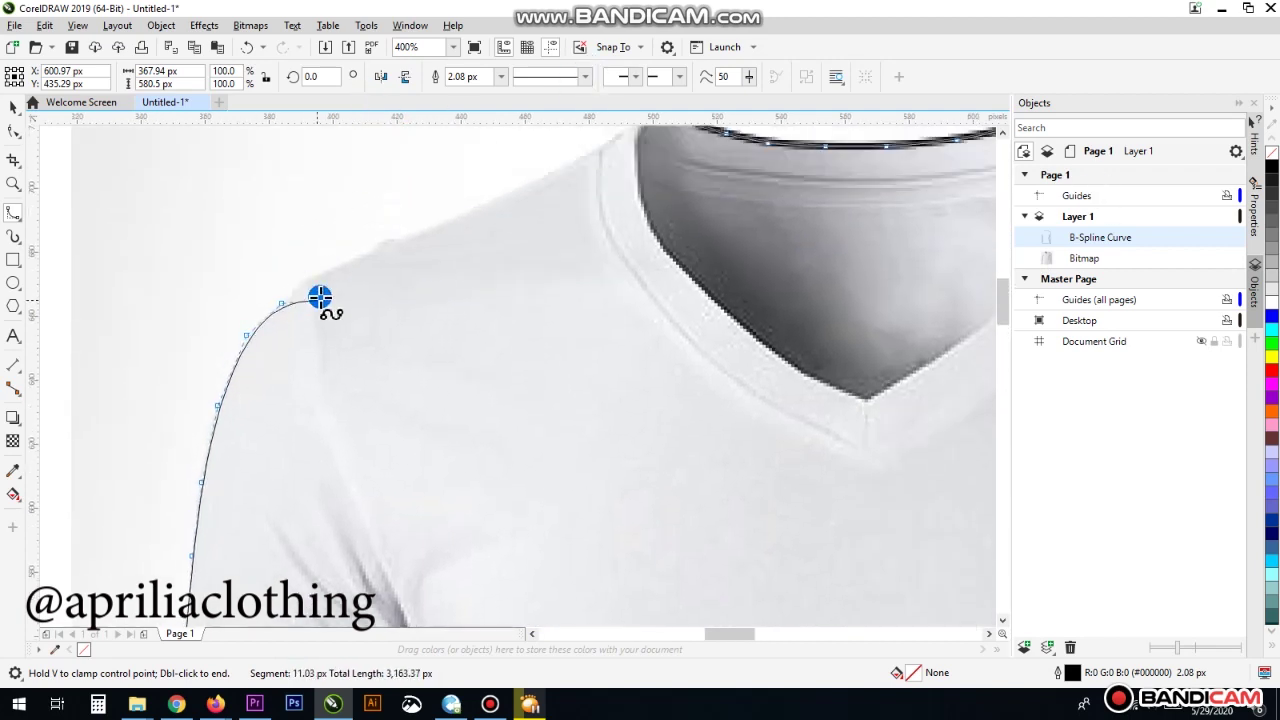
Trace the left-hand shoulder line from the rounded shoulder up toward the collar
left_click(327, 271)
left_click(386, 252)
left_click(458, 217)
left_click(521, 188)
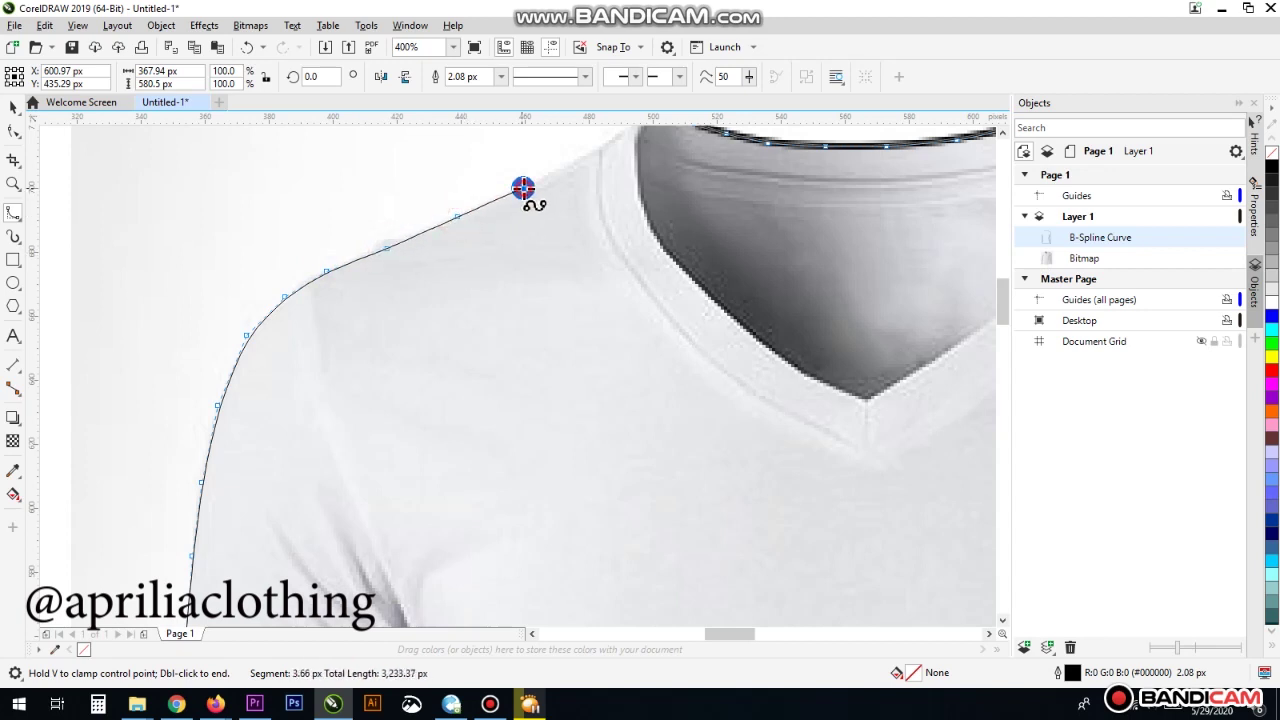
left_click(589, 155)
scroll(640, 160, "up", 1)
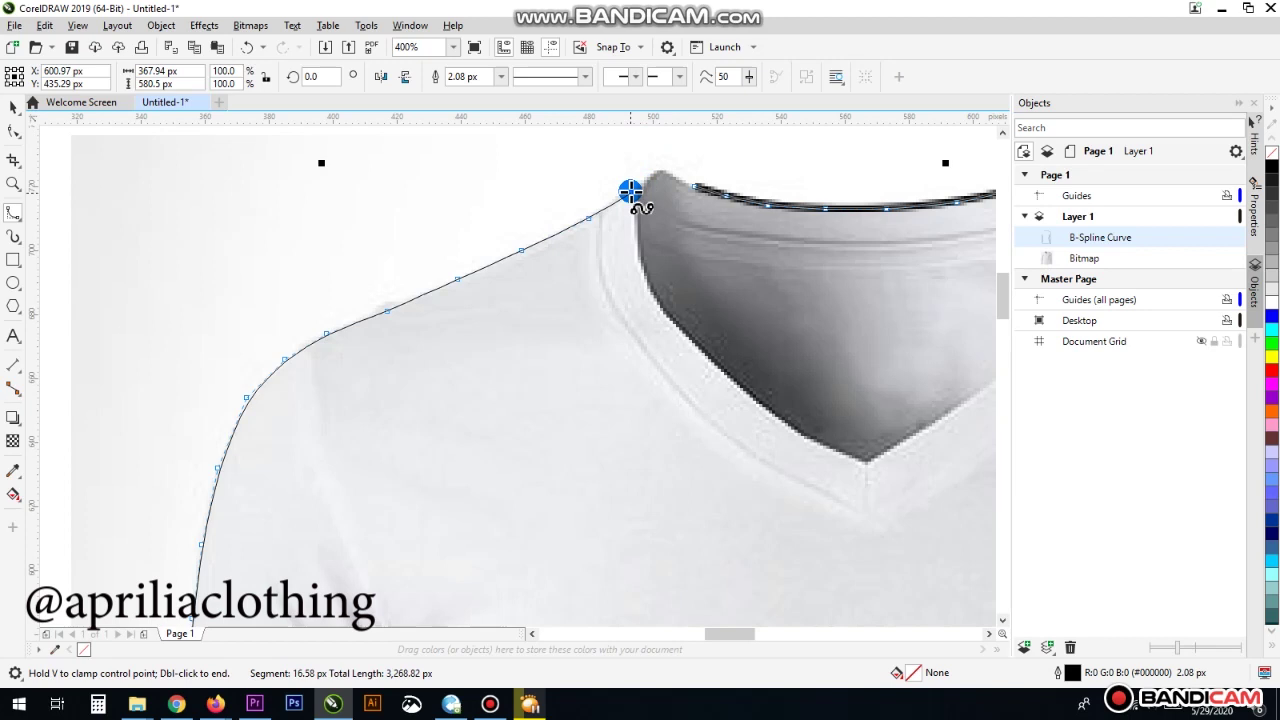
Trace around the left-hand collar tip, close the outline at its starting node, and switch to the Pick tool
left_click(621, 196)
left_click(643, 177)
left_click(664, 172)
left_click(683, 179)
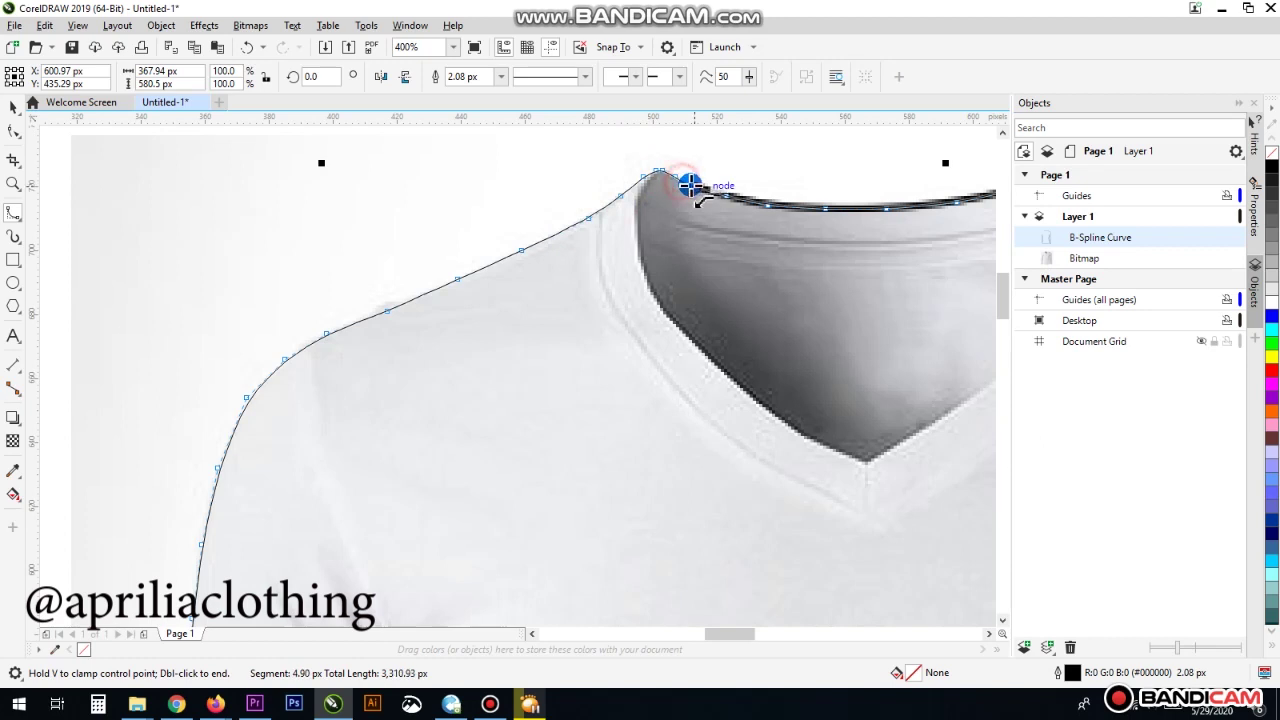
left_click(695, 186)
scroll(543, 277, "down", 3)
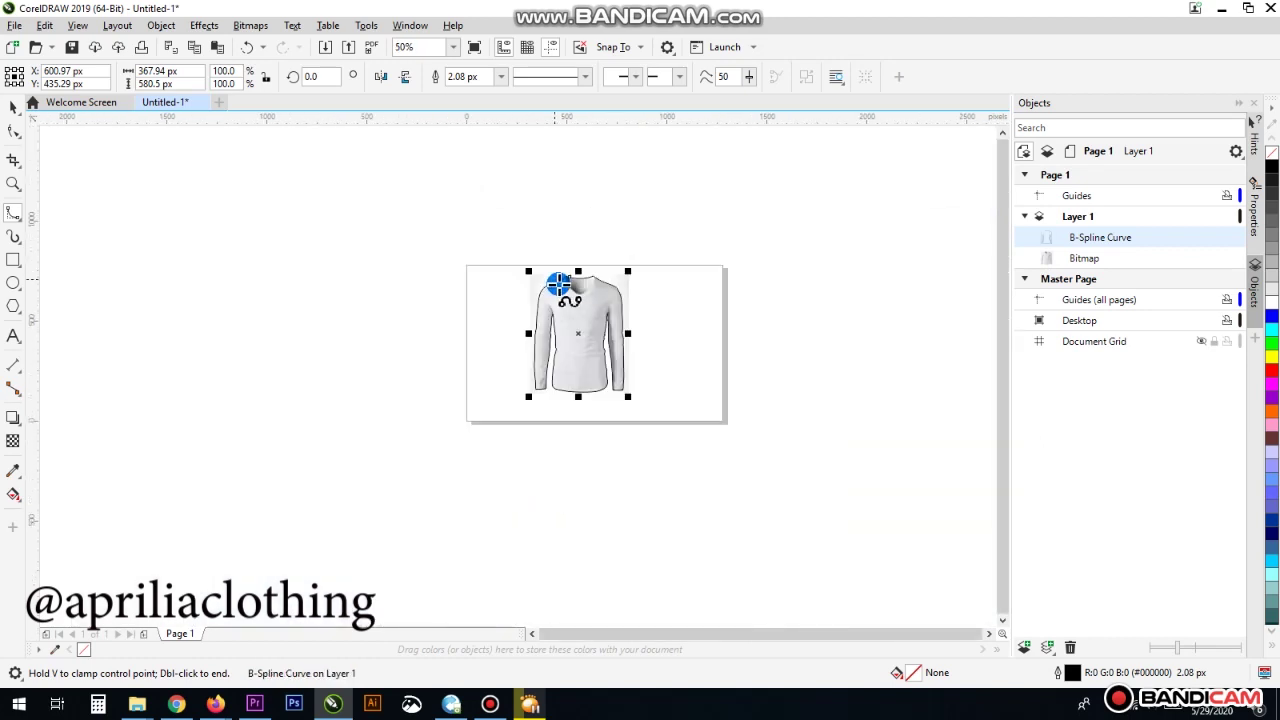
scroll(612, 318, "up", 2)
scroll(580, 377, "down", 2)
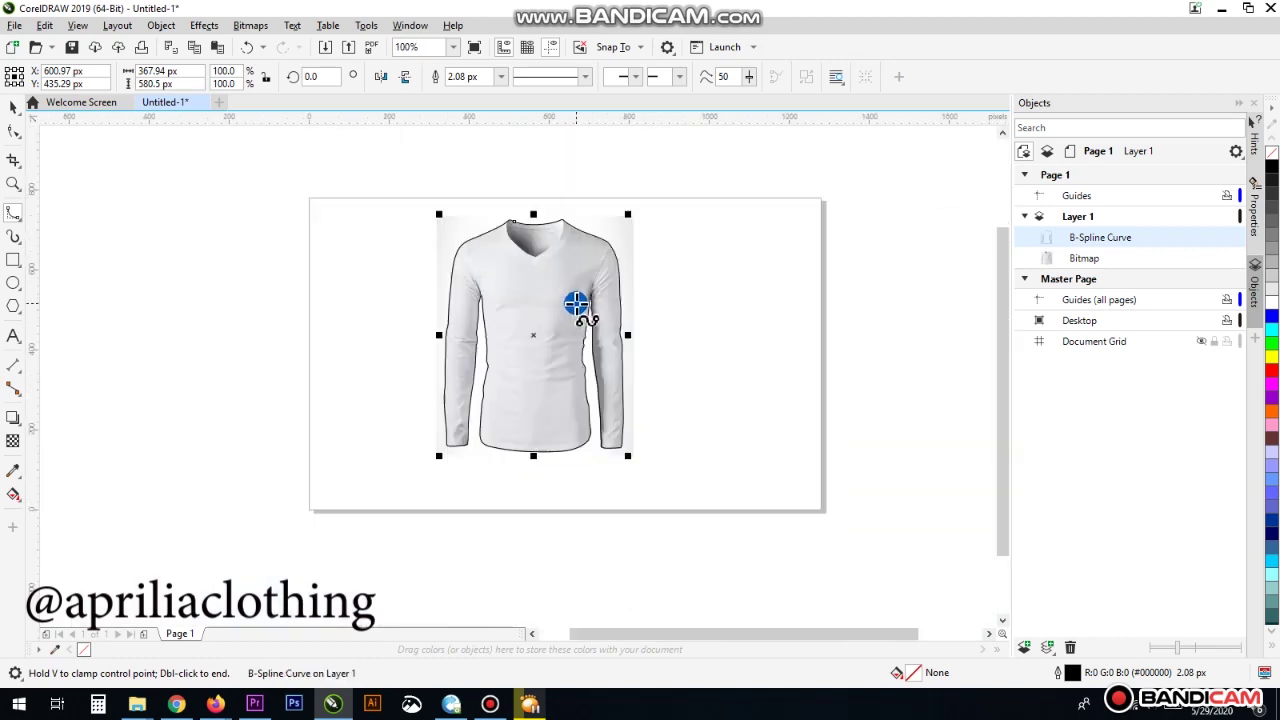
scroll(594, 242, "up", 2)
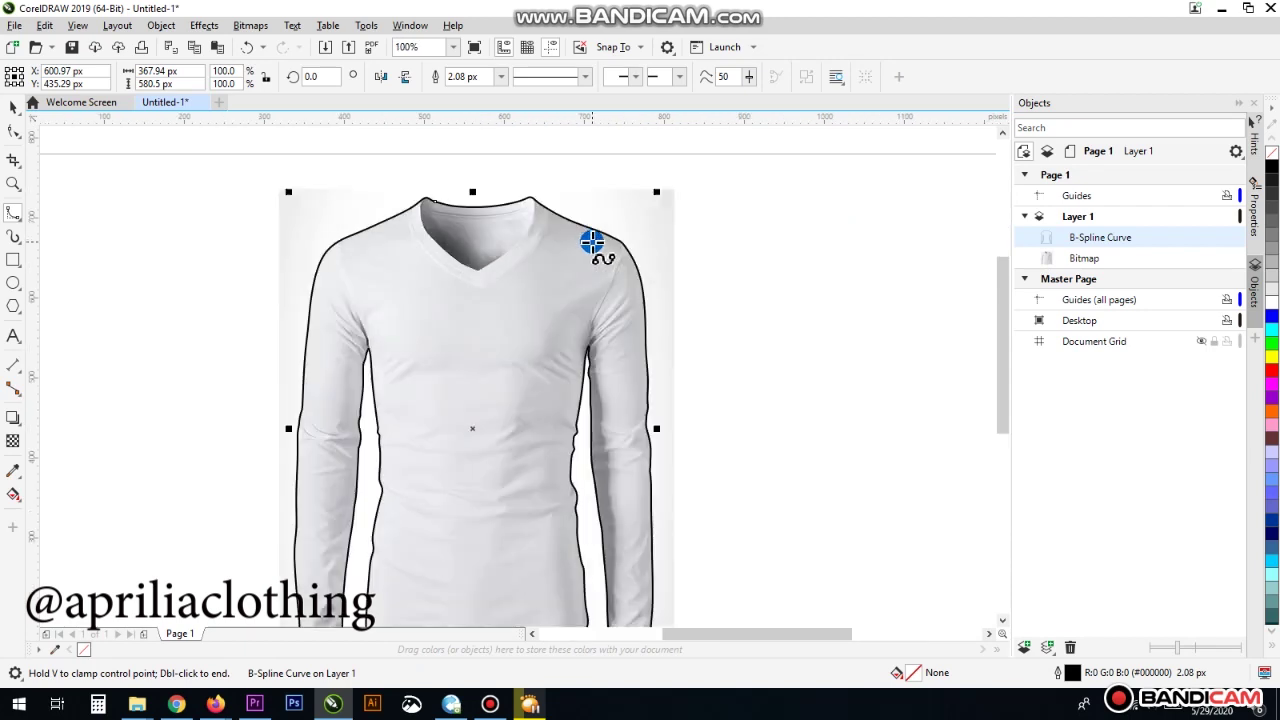
left_click(12, 108)
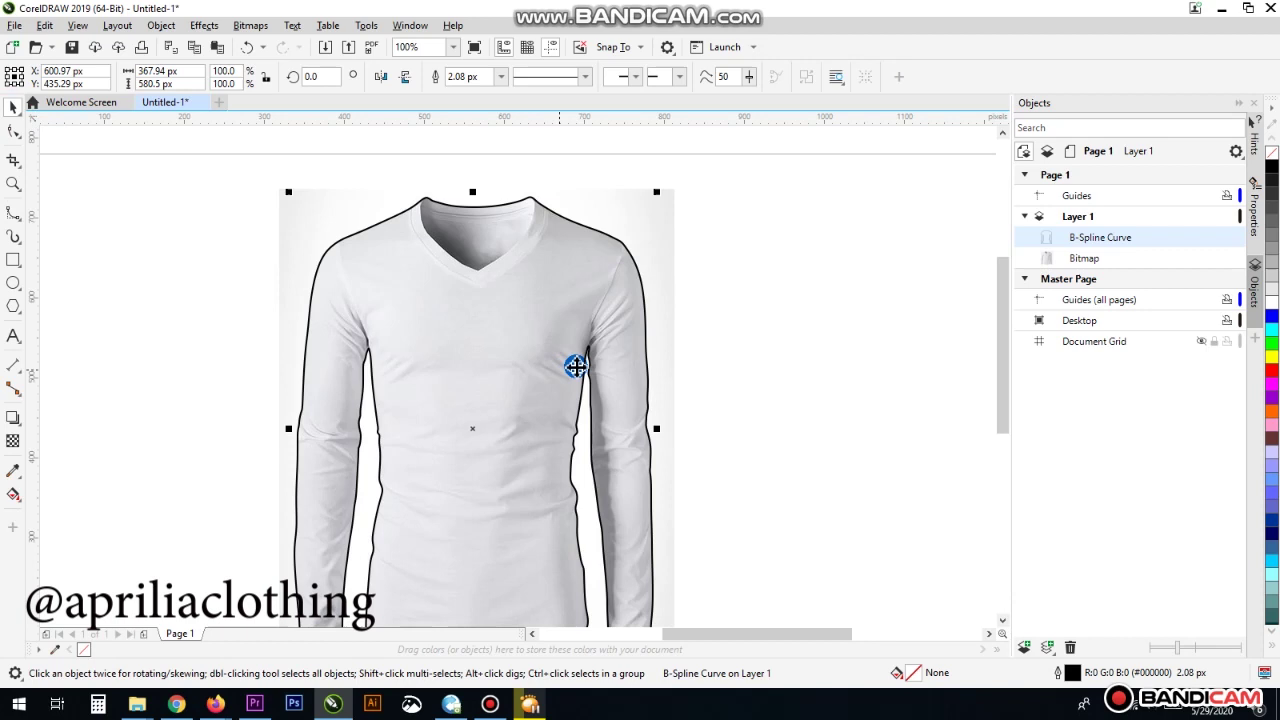
scroll(620, 368, "down", 2)
left_click(665, 358)
left_click(541, 362)
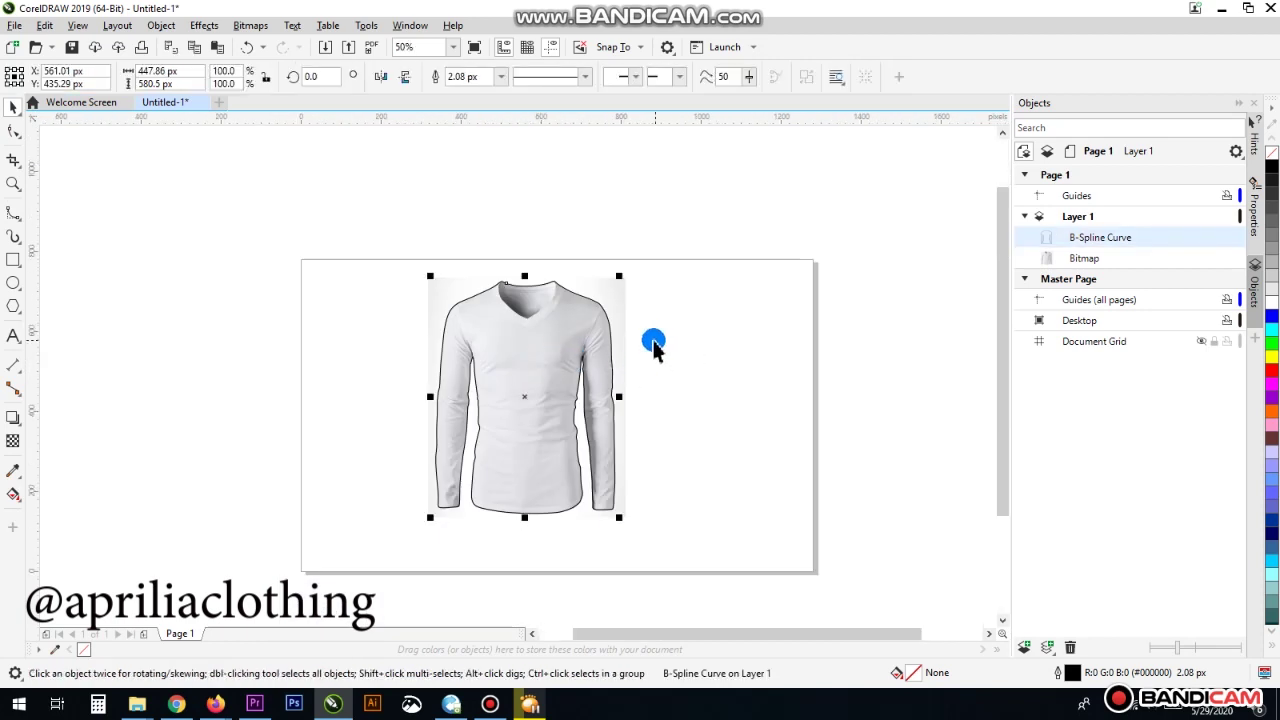
left_click(605, 292, "shift")
left_click(697, 314)
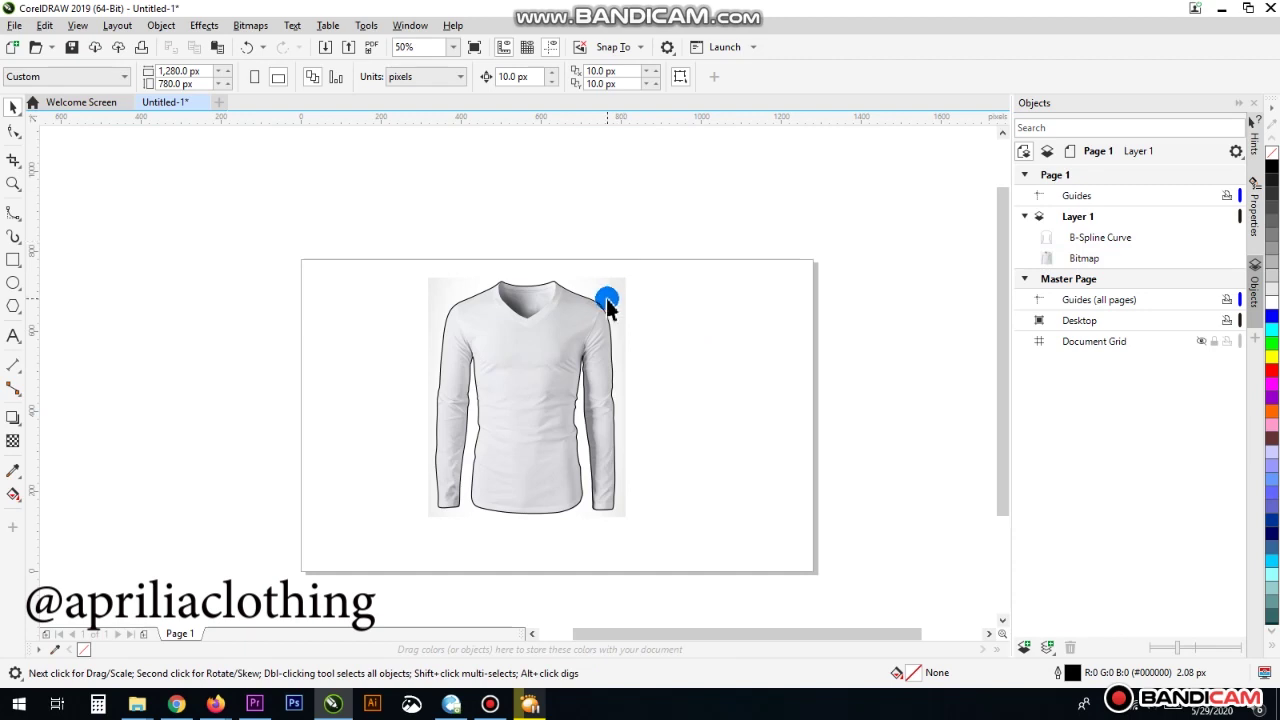
Intersect the traced outline with the shirt photo and move the resulting cut-out shirt beside the original, over the page's left edge
left_click(528, 363)
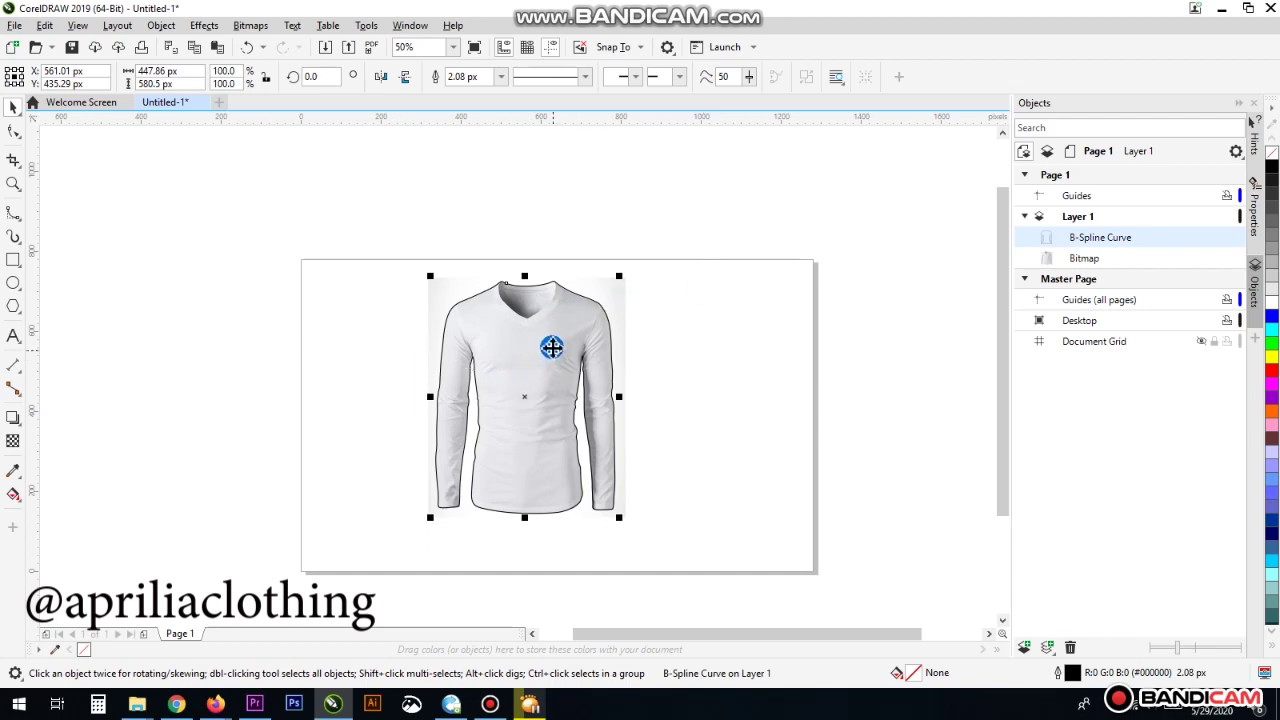
left_click(603, 293, "shift")
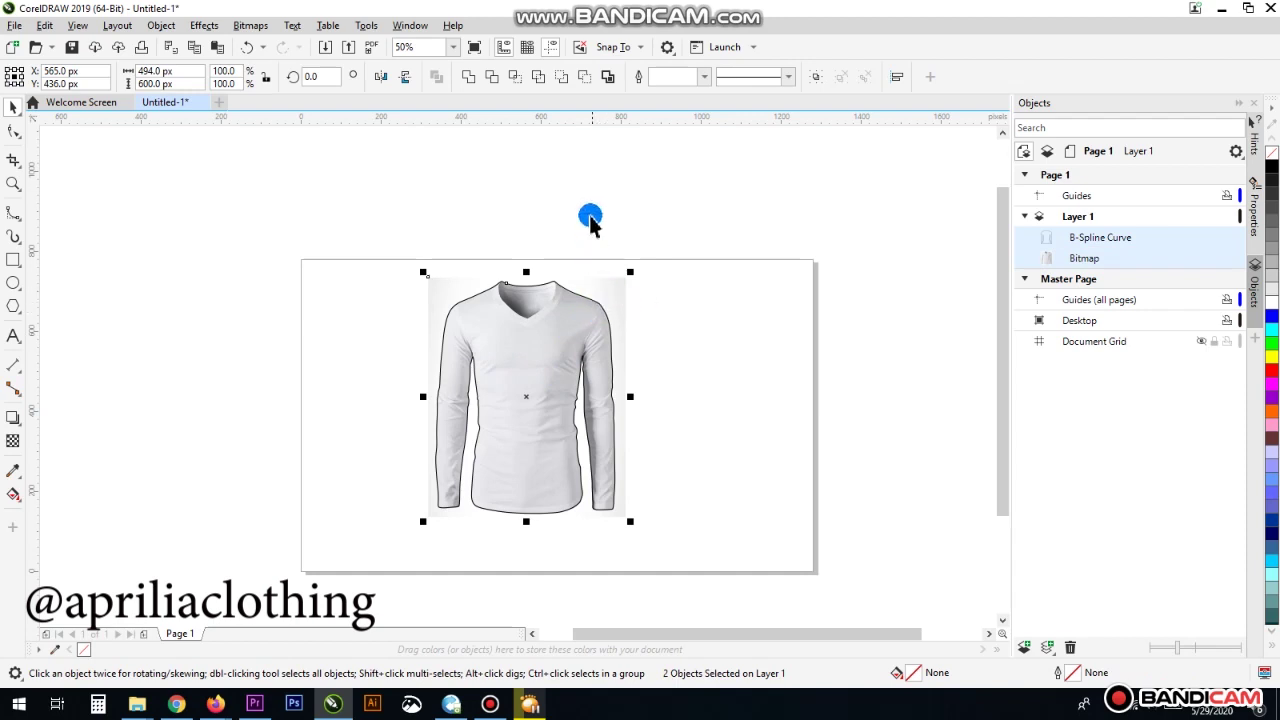
left_click(518, 76)
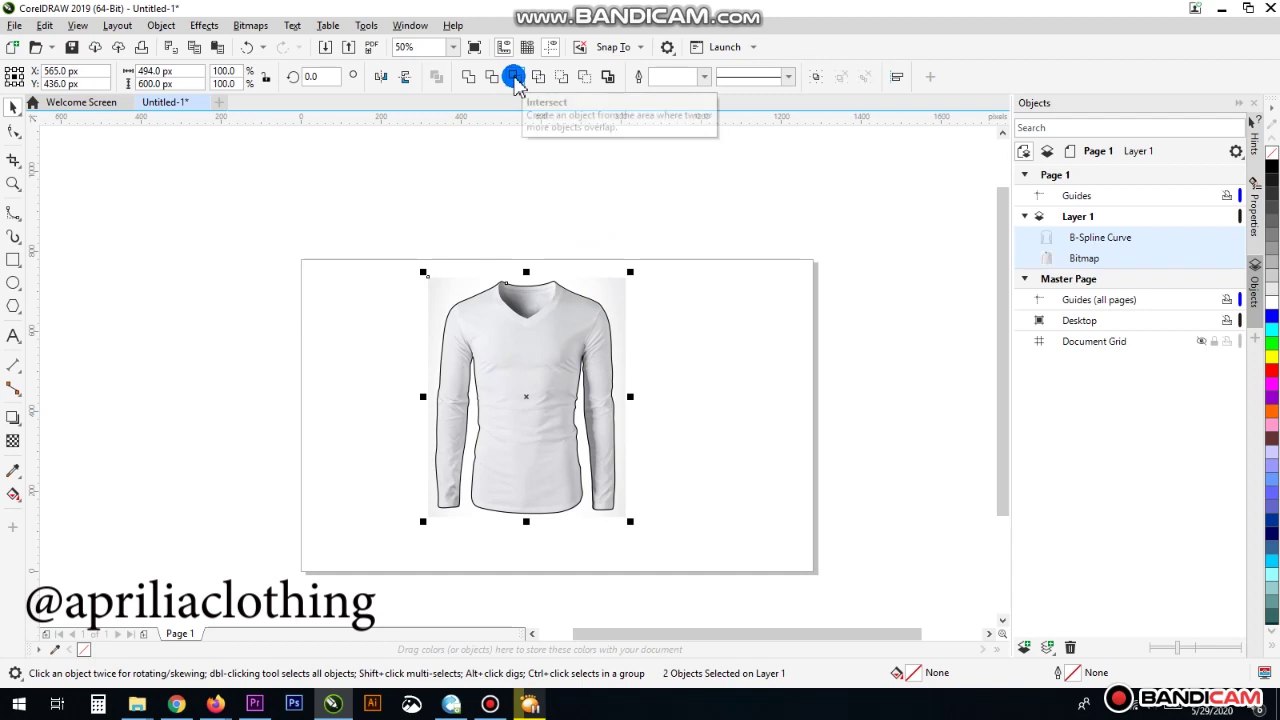
left_click(515, 78)
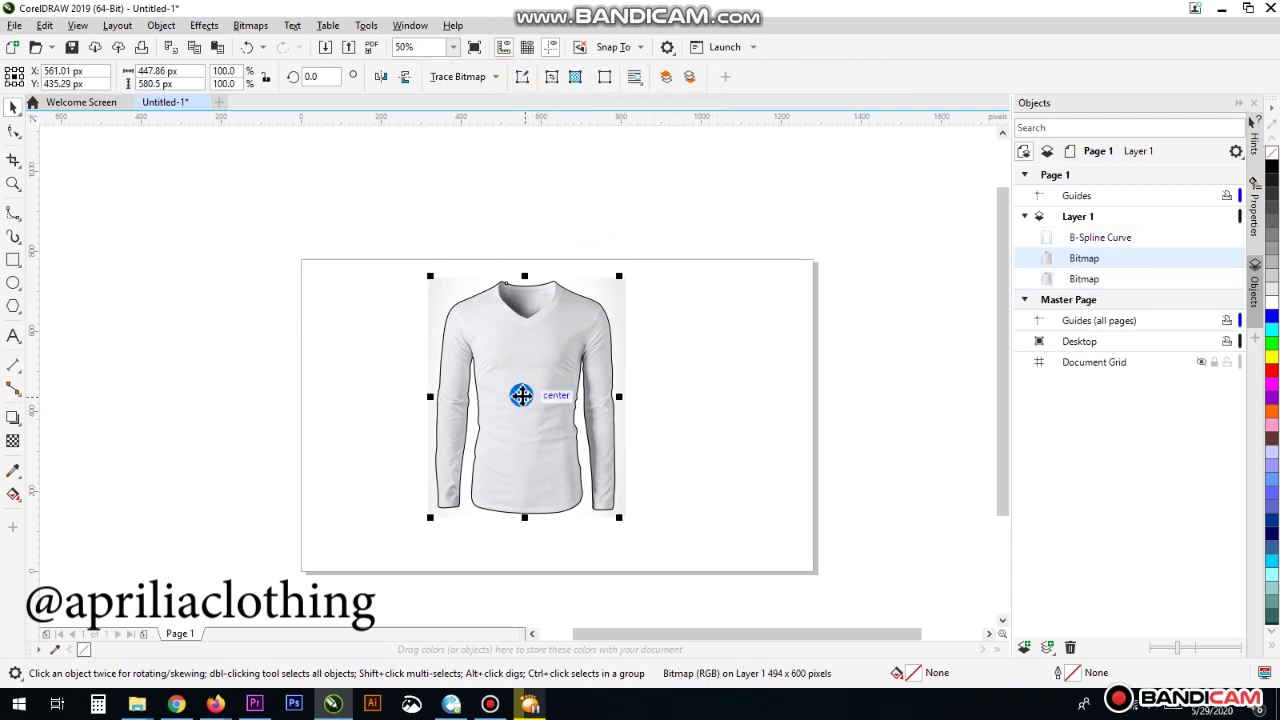
left_click_drag(528, 395, 264, 389)
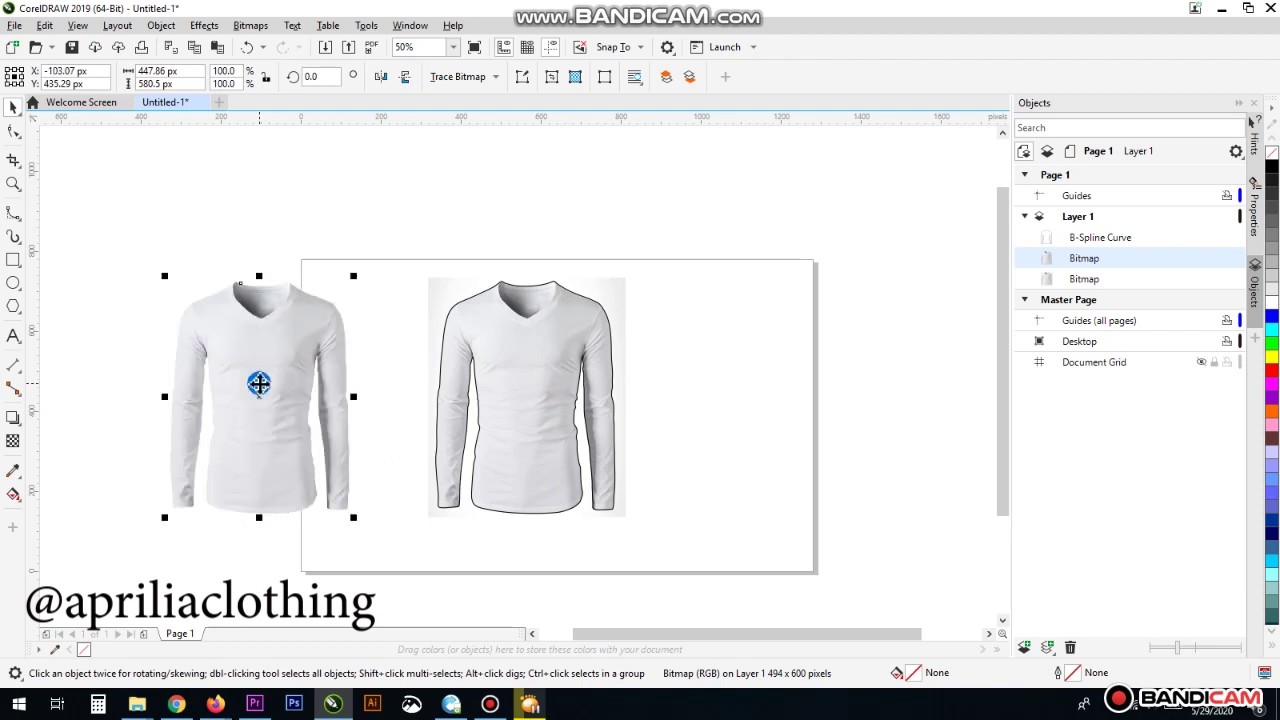
Try to align the traced outline over the cut-out shirt beside the photo
left_click_drag(548, 390, 289, 380)
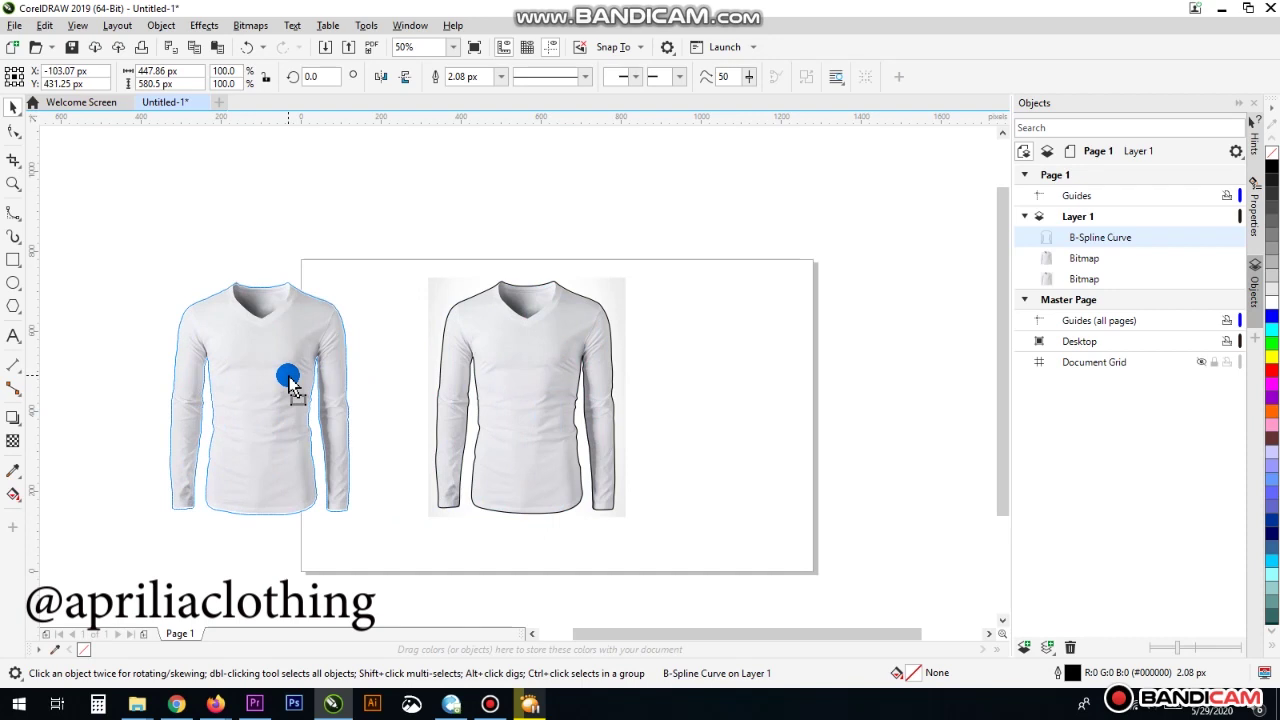
left_click_drag(288, 375, 288, 375)
scroll(265, 335, "down", 1)
scroll(265, 335, "up", 3)
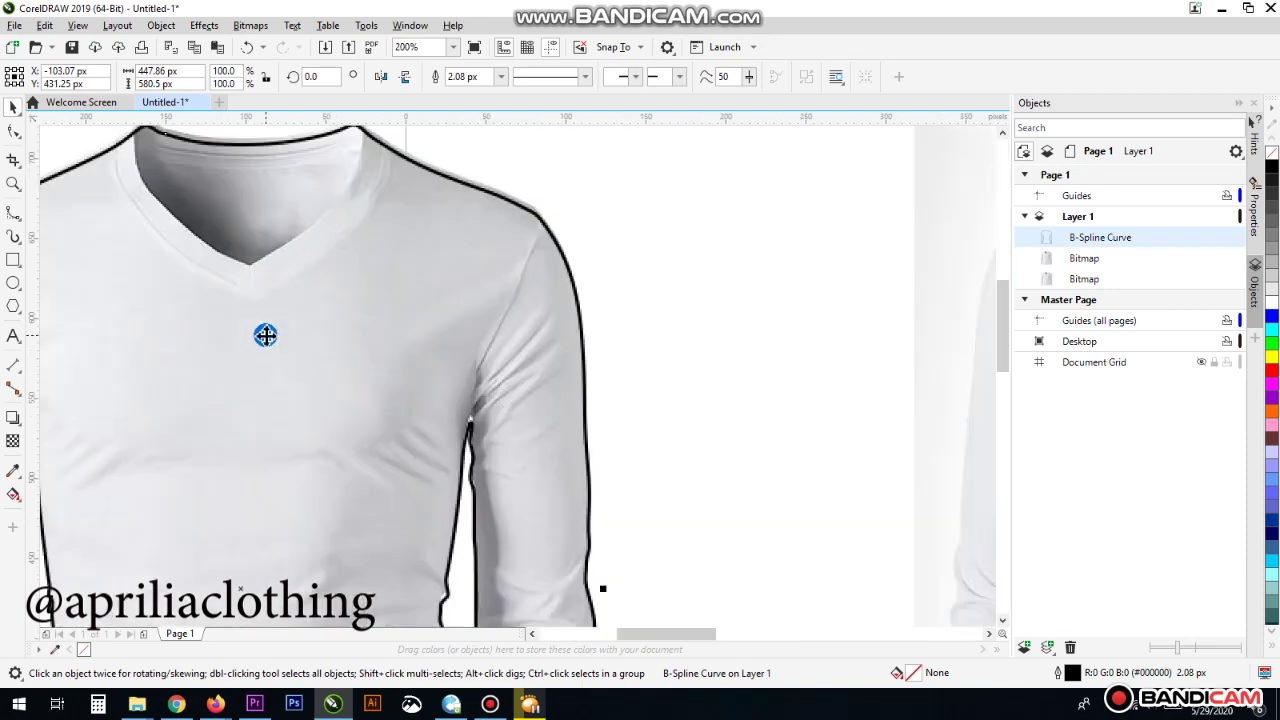
scroll(265, 335, "down", 2)
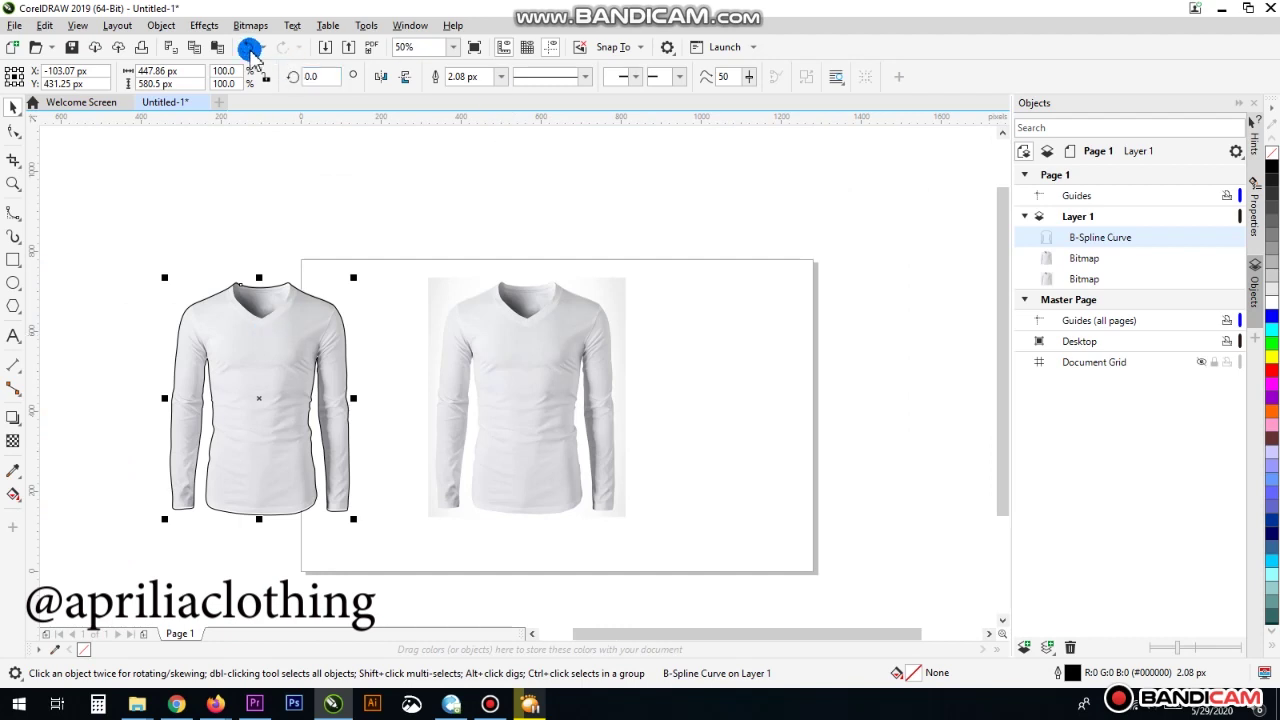
Undo the separate moves of outline and cut-out, and move both together beside the photo, over the page's left edge
left_click(247, 47)
left_click(247, 47)
left_click(655, 213)
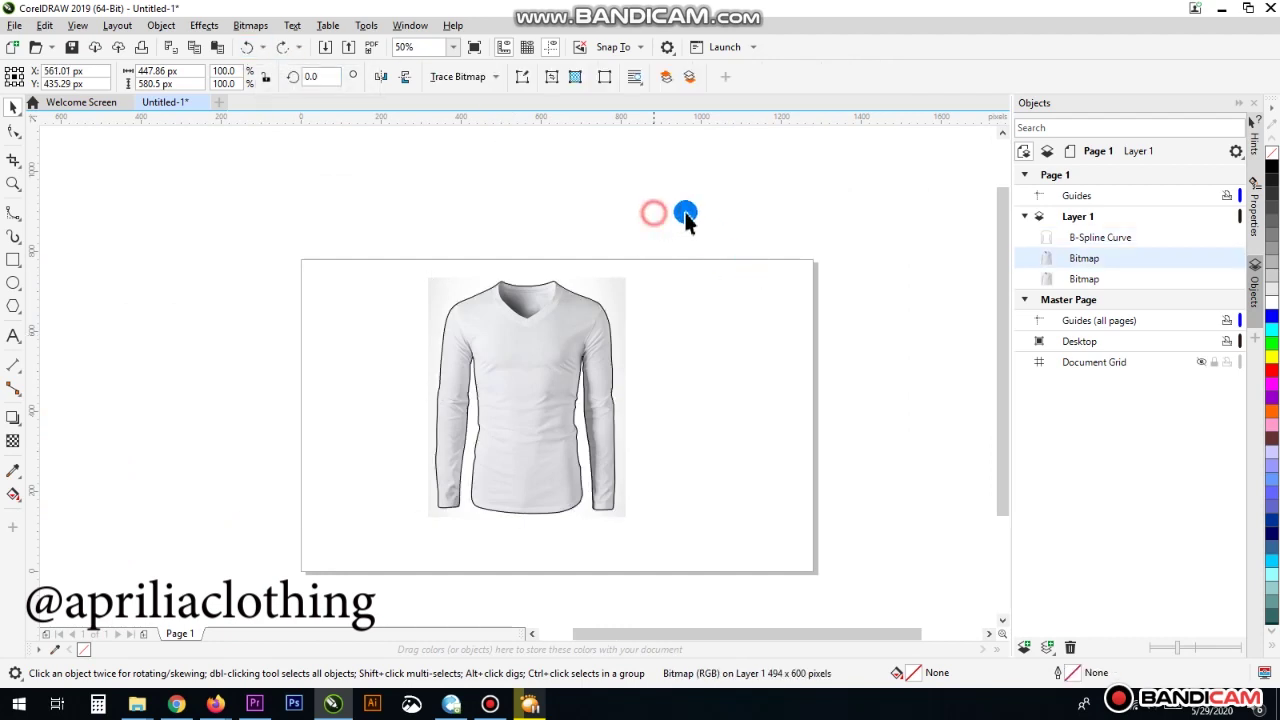
left_click_drag(610, 390, 414, 514)
left_click_drag(524, 396, 227, 384)
Delete the original shirt photo and move the cut-out shirt with its outline back onto the page
left_click(553, 333)
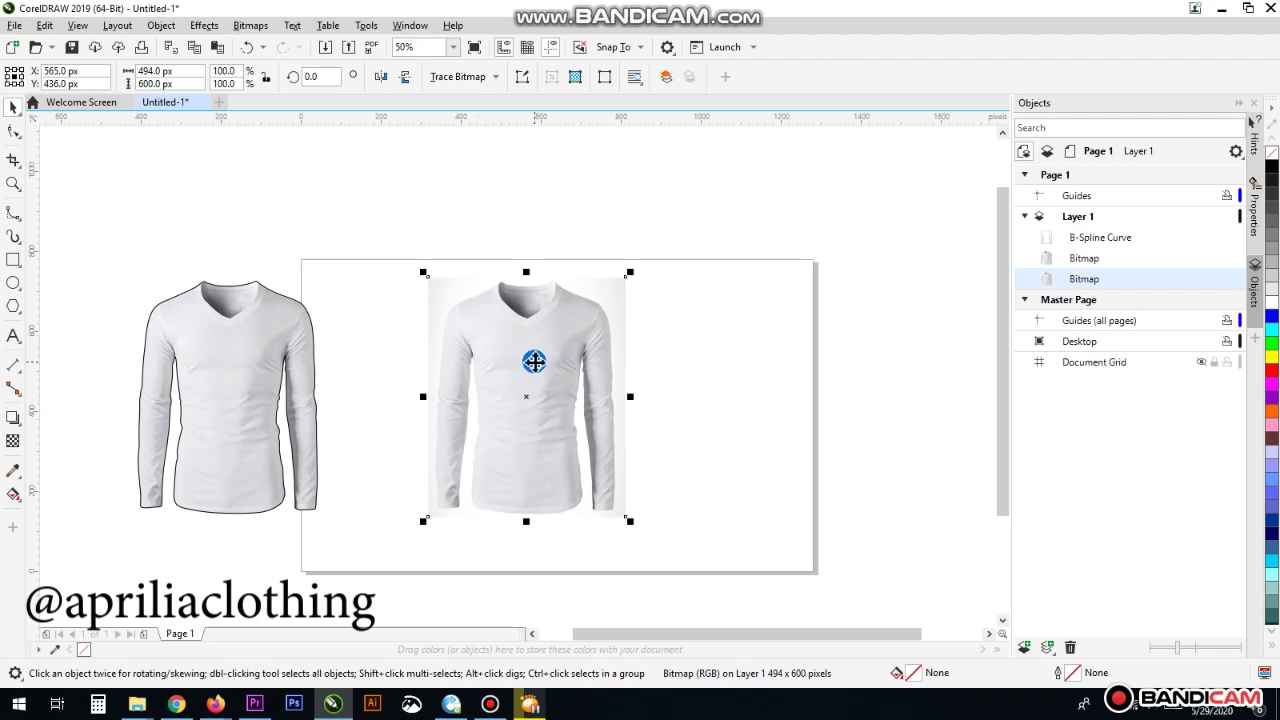
key("Delete")
left_click_drag(117, 238, 354, 543)
left_click(331, 334)
left_click_drag(86, 234, 350, 520)
left_click_drag(97, 252, 303, 486)
left_click(229, 371)
left_click_drag(557, 385, 492, 373)
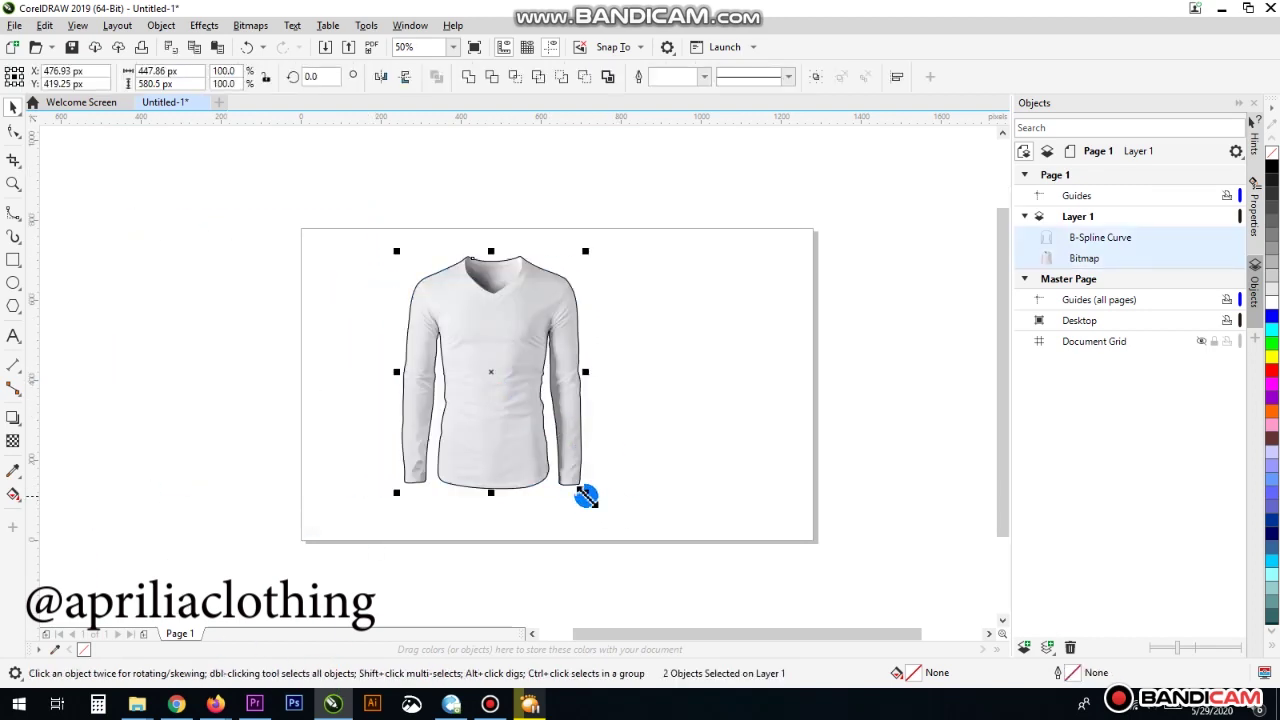
Enlarge the shirt and its outline together, proportionally, to about 536 × 695 px
left_click_drag(585, 496, 604, 516)
scroll(561, 428, "down", 2)
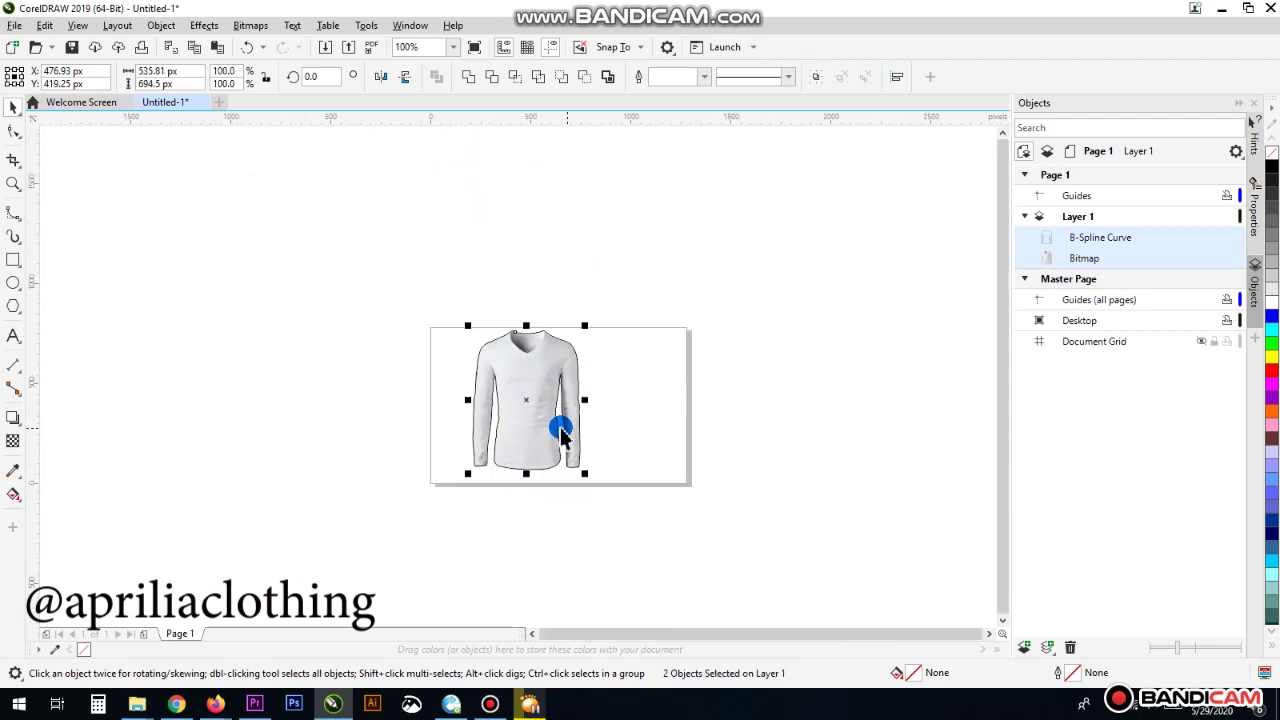
scroll(548, 421, "up", 1)
scroll(549, 416, "up", 1)
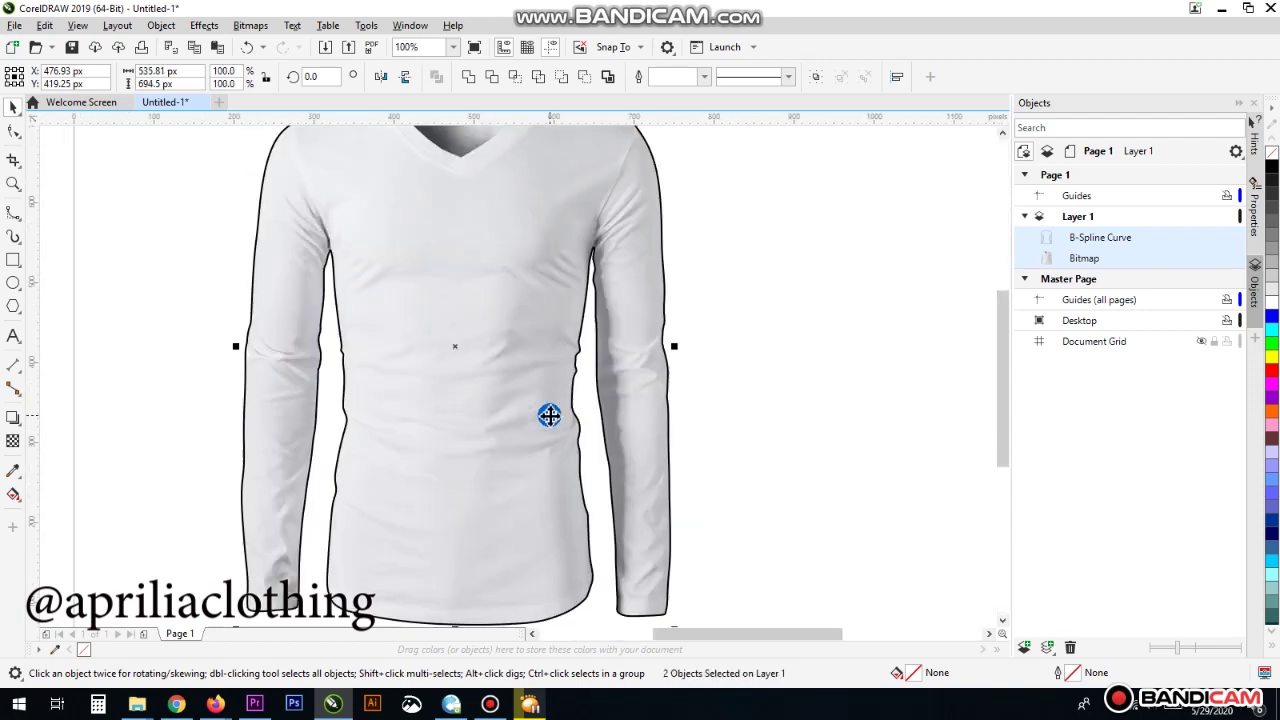
scroll(543, 420, "down", 2)
scroll(509, 355, "up", 1)
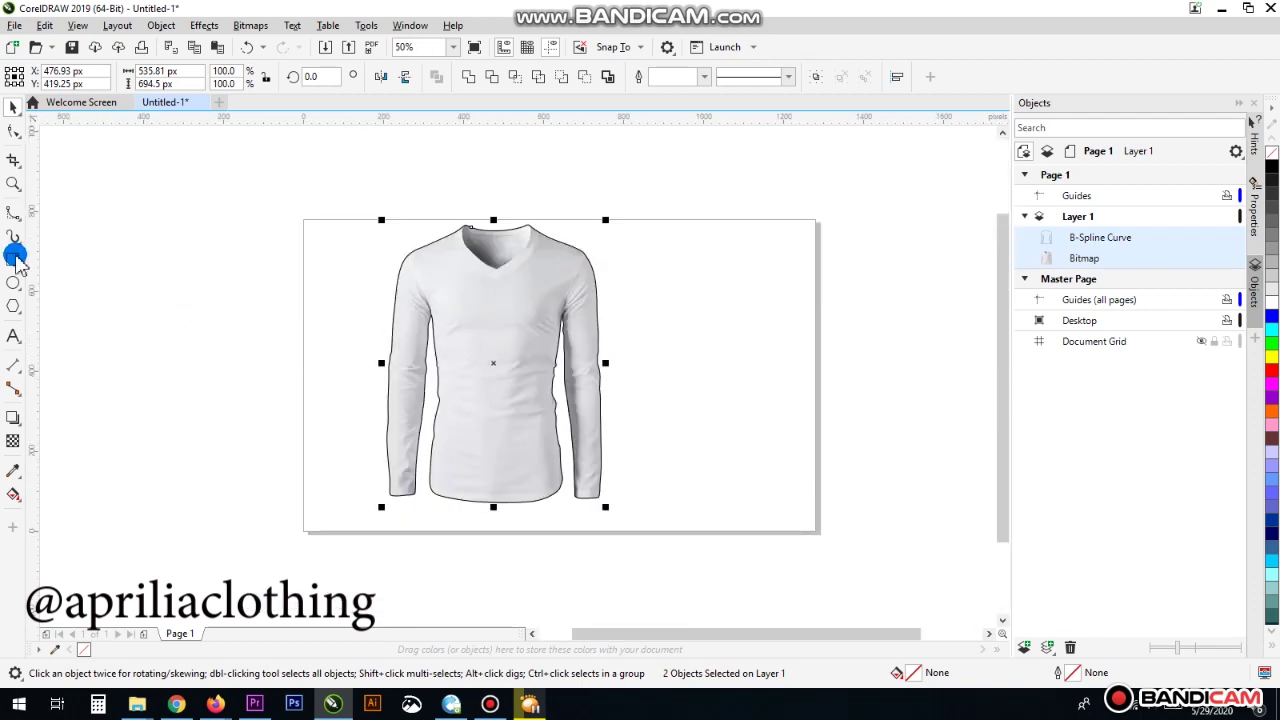
left_click(14, 185)
left_click_drag(381, 214, 610, 535)
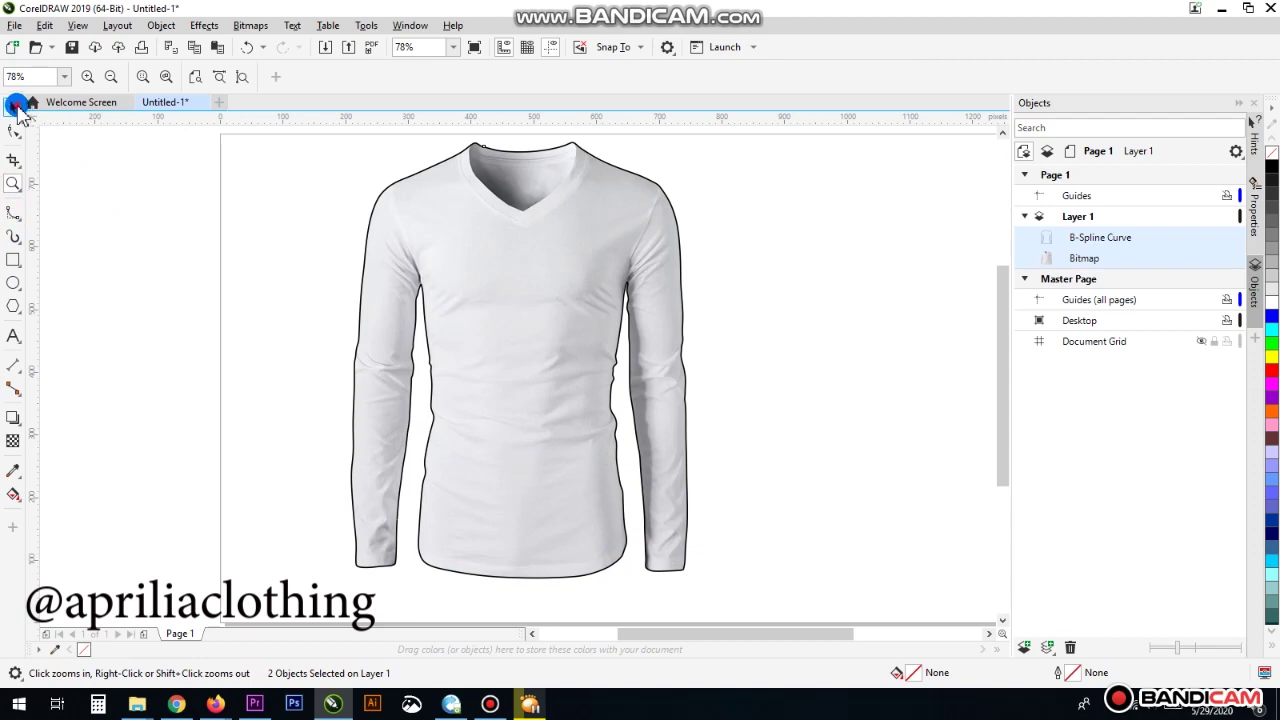
left_click(13, 106)
left_click(800, 300)
Try to move the outline off the shirt to the page's right side, and undo the move
left_click(534, 343)
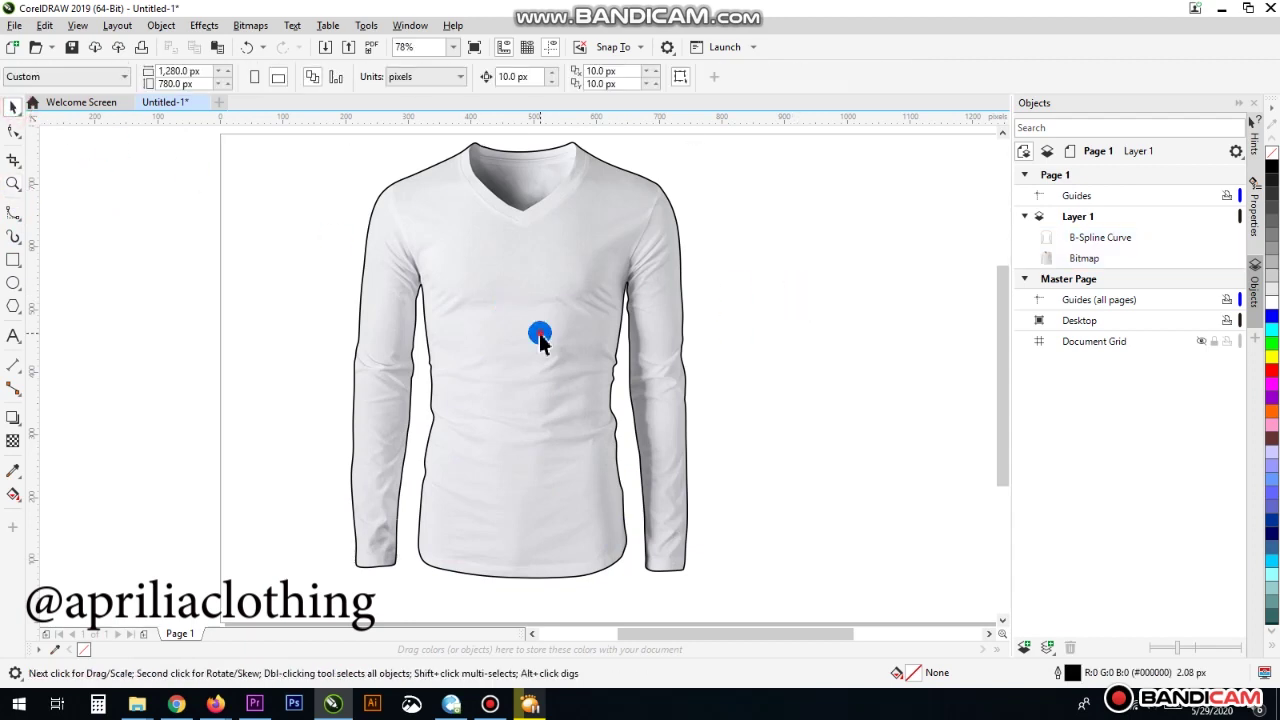
left_click_drag(505, 325, 703, 347)
scroll(508, 325, "down", 2)
right_click(515, 323)
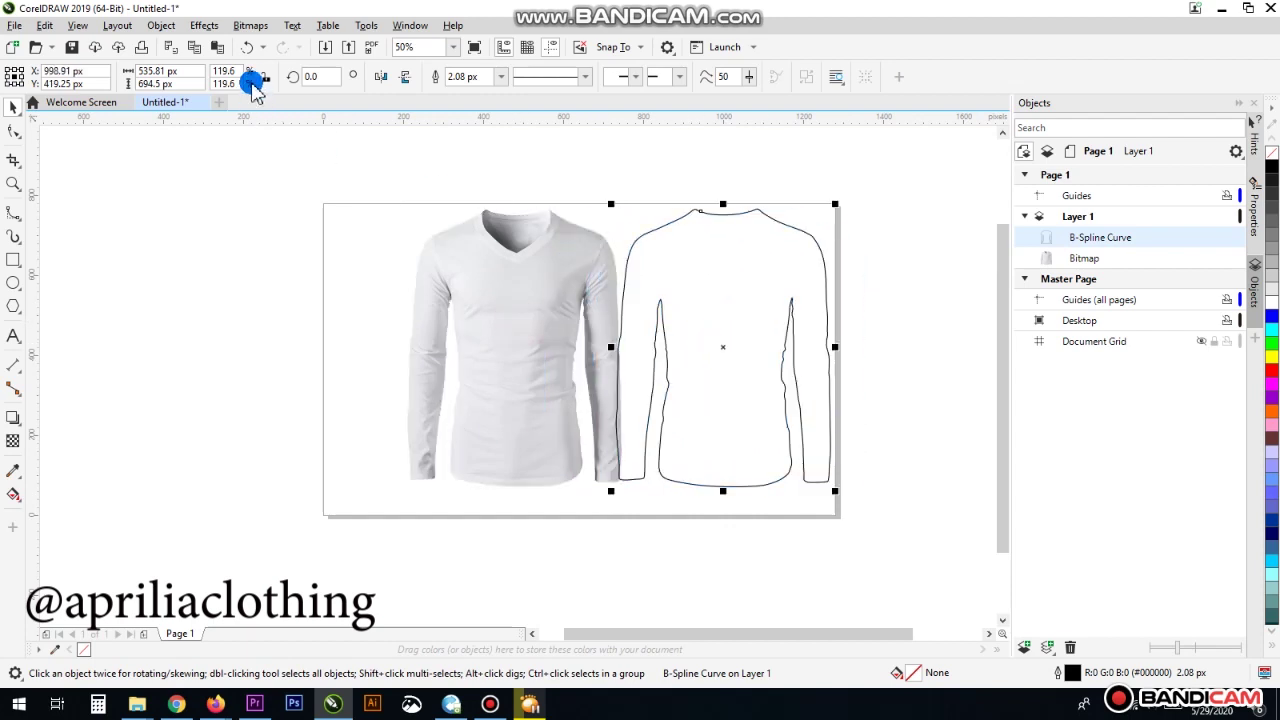
left_click(247, 47)
Move the shirt and its outline together into the left half of the page
left_click_drag(674, 184, 394, 514)
left_click_drag(548, 360, 493, 368)
left_click_drag(287, 172, 613, 502)
left_click(606, 328)
Move the outline alone horizontally into the right half of the page, beside the shirt
left_click(467, 326)
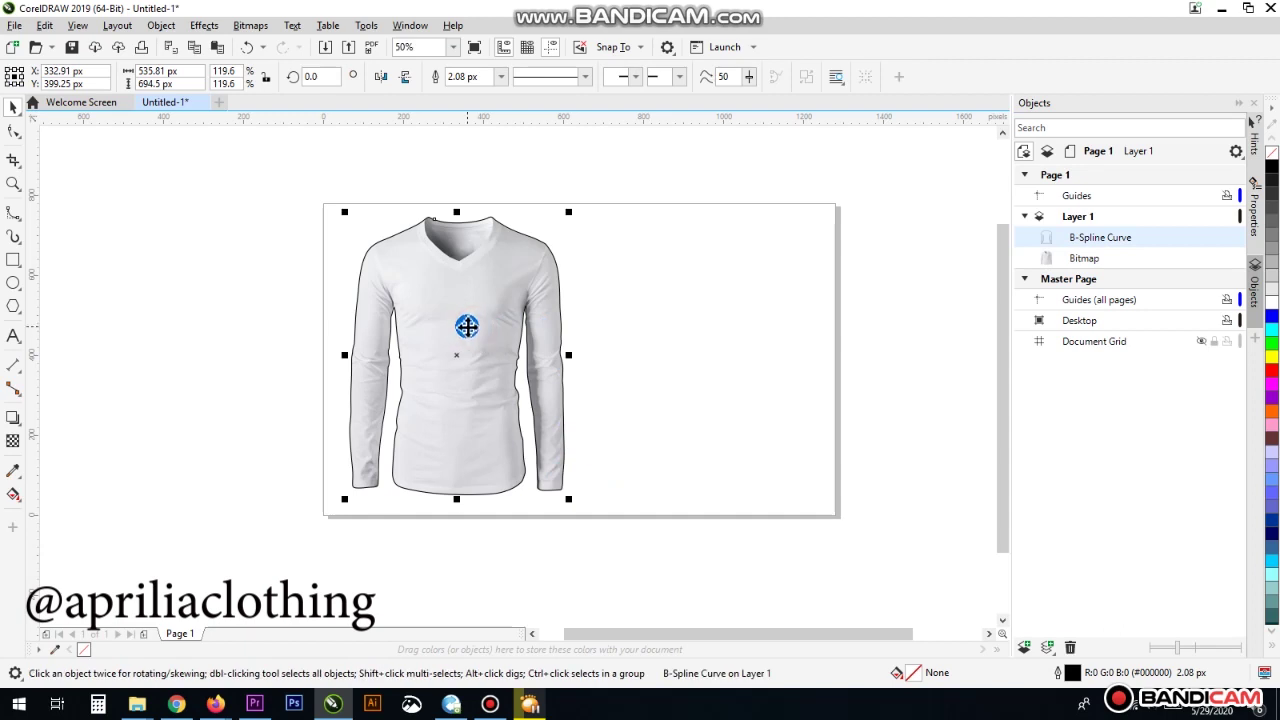
left_click_drag(456, 347, 697, 349)
left_click(487, 355)
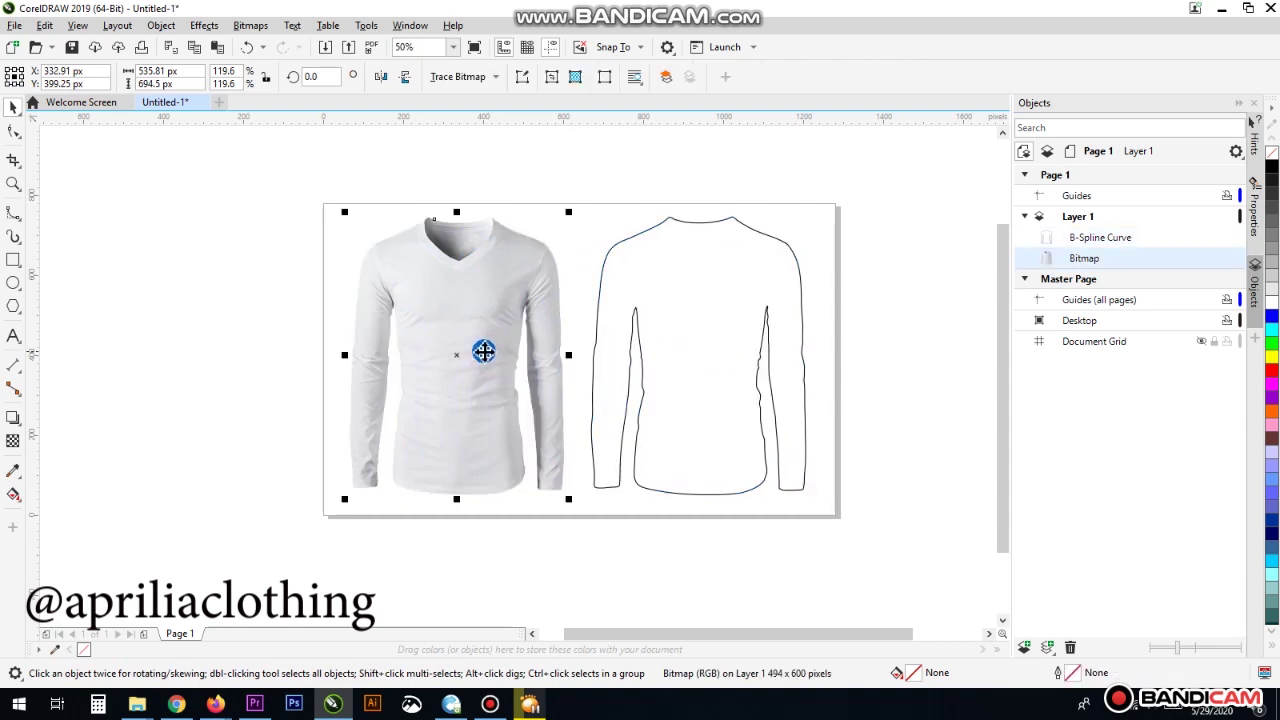
Fill the shirt-shaped curve with blue and remove its black outline
left_click(673, 321)
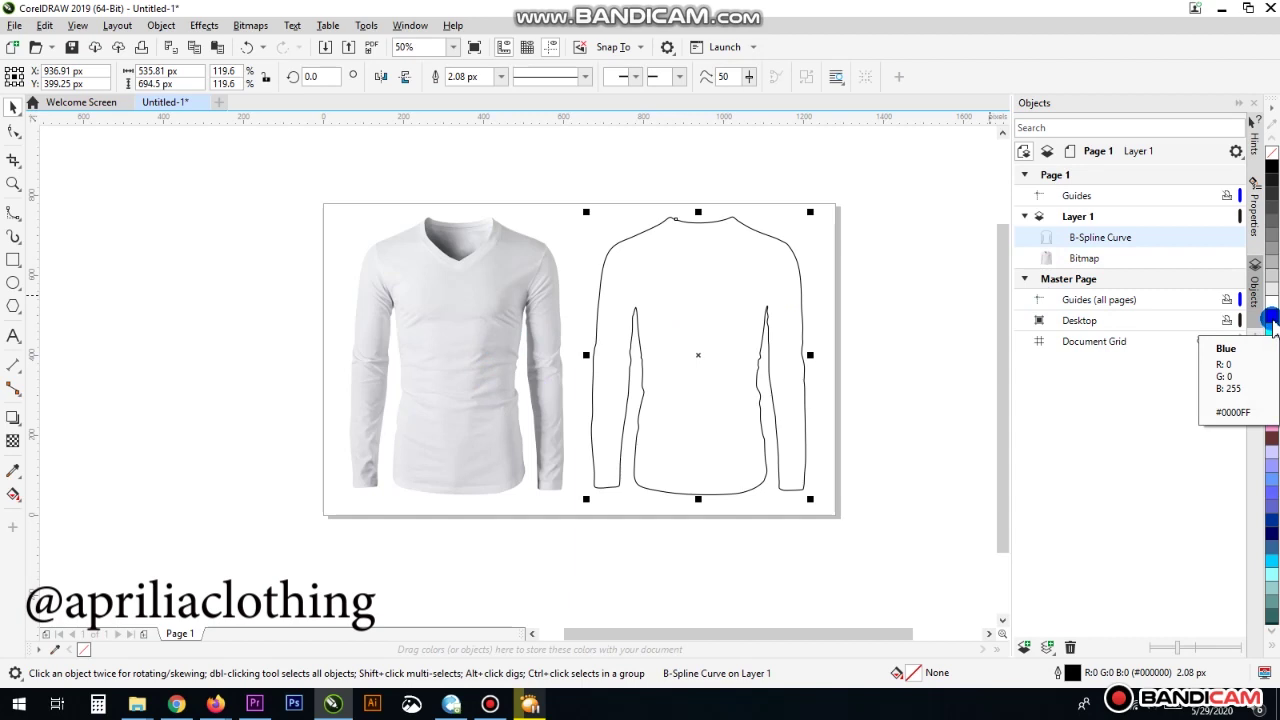
left_click(1271, 318)
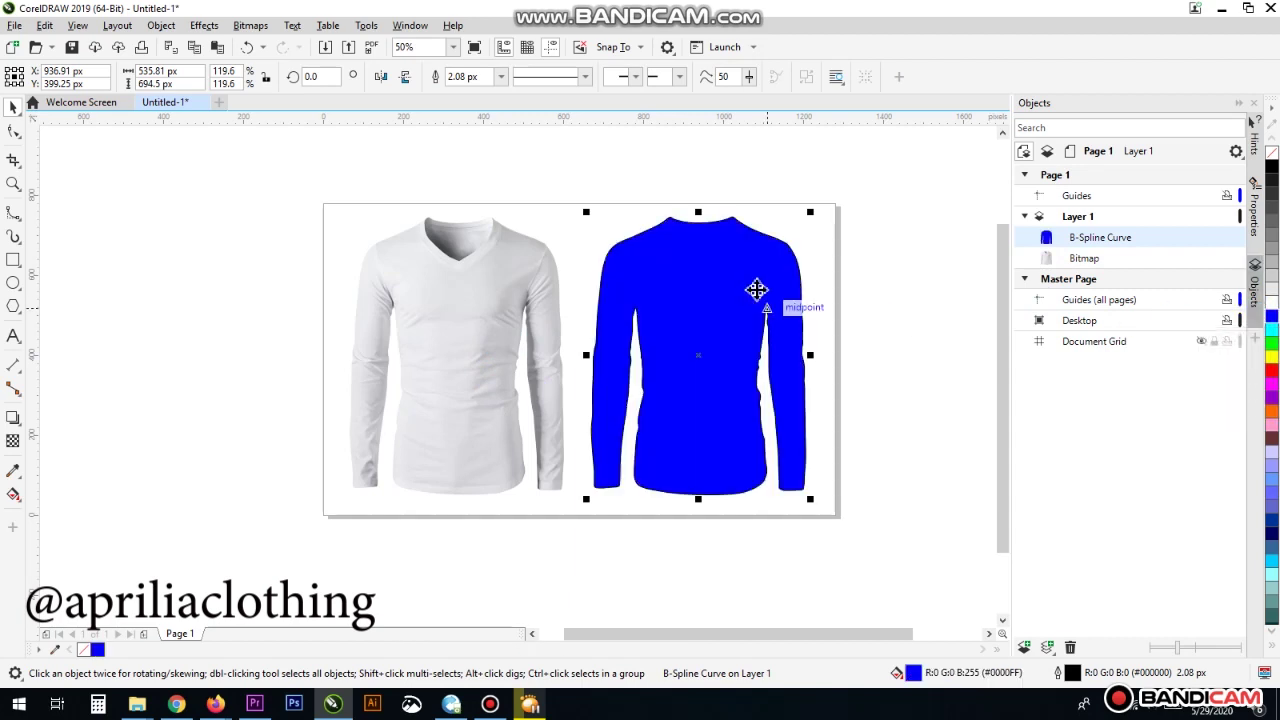
scroll(760, 275, "up", 4)
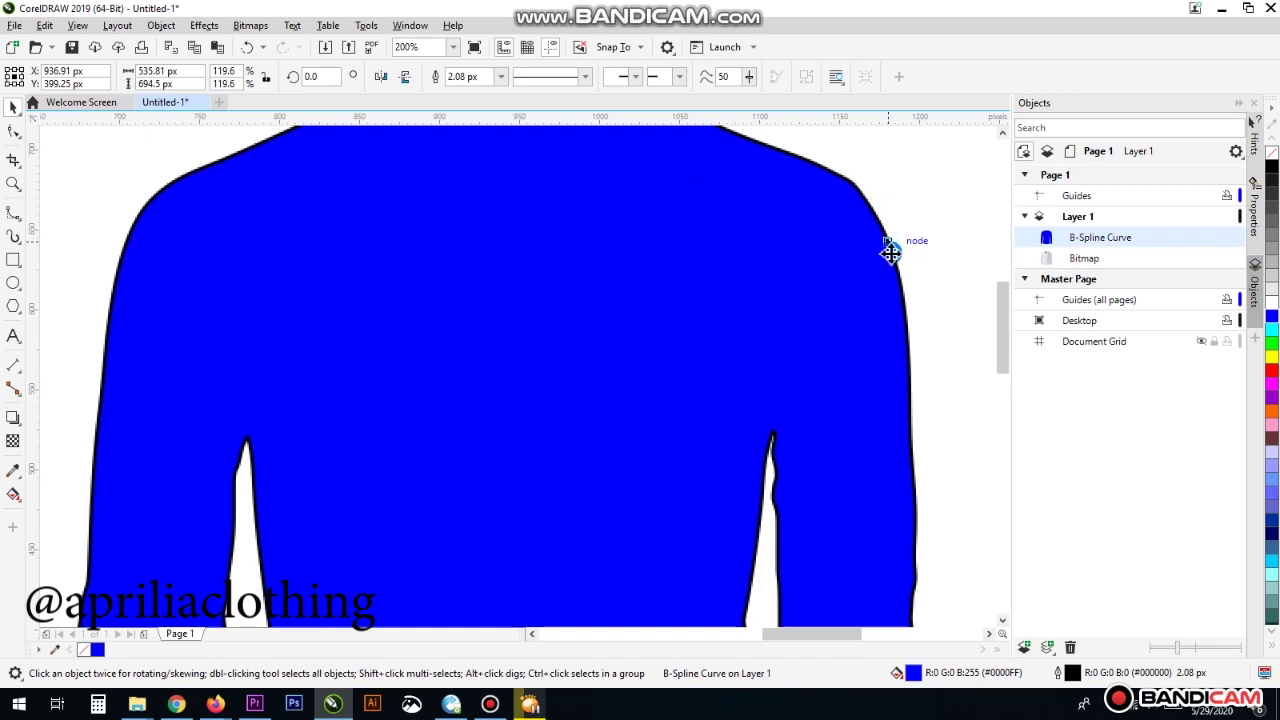
right_click(86, 650)
scroll(537, 371, "down", 4)
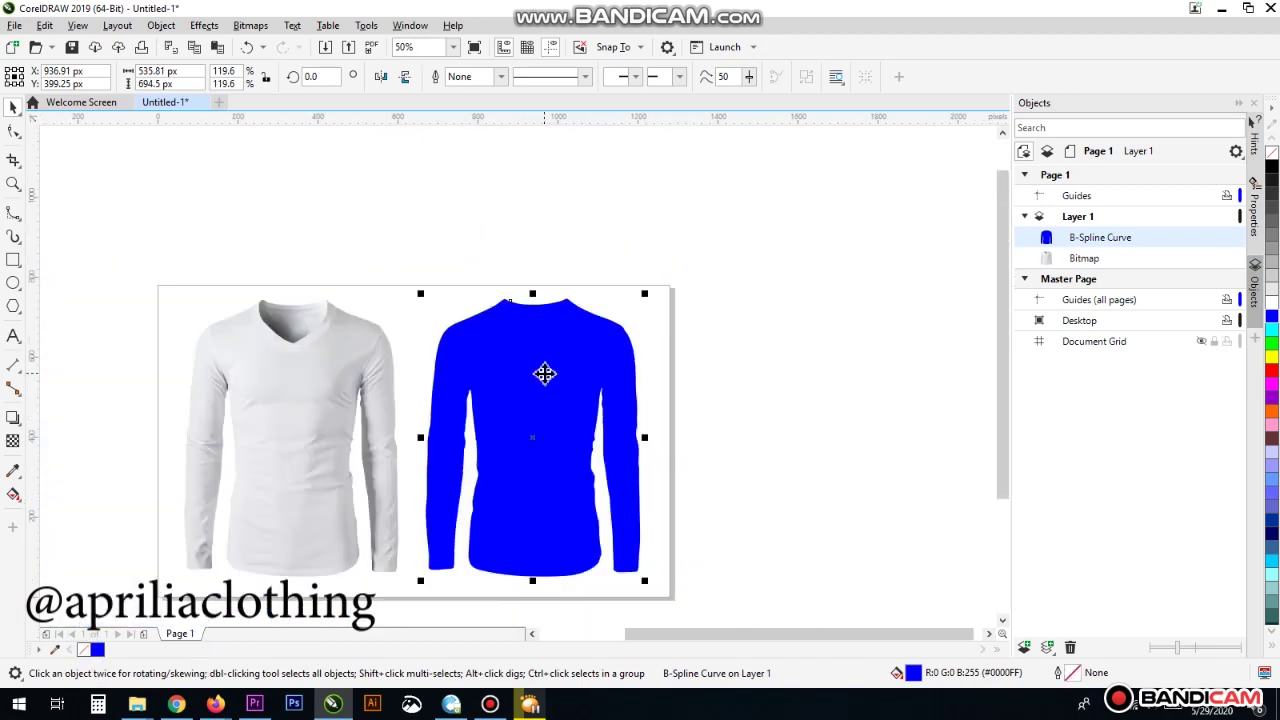
Apply transparency to the shirt bitmap with the Subtract merge mode and a uniform value of about 50
left_click(310, 396)
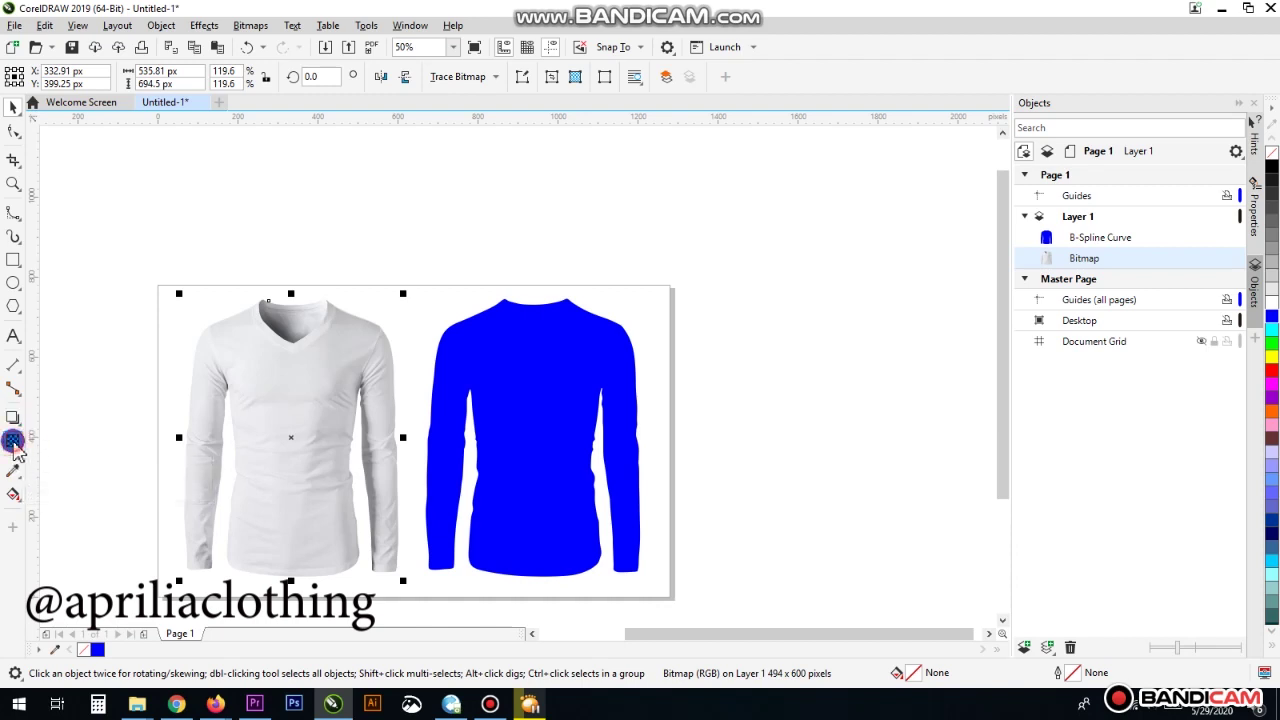
left_click(14, 446)
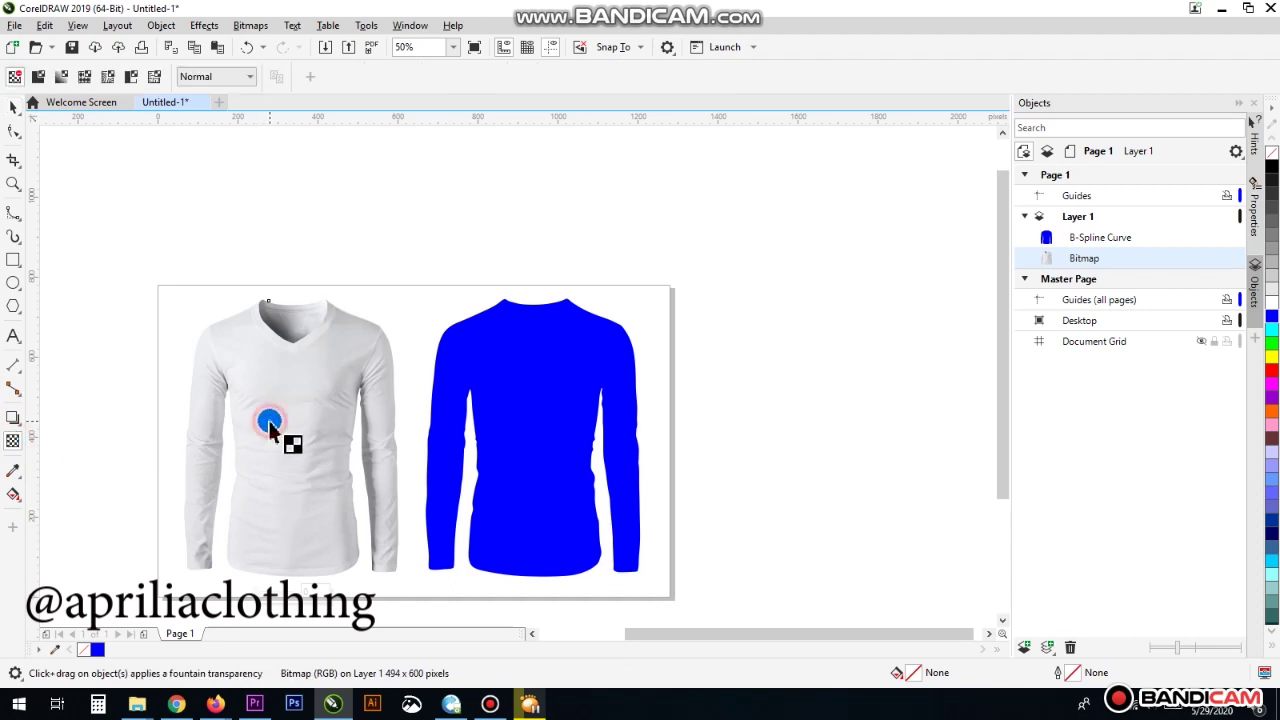
left_click(247, 80)
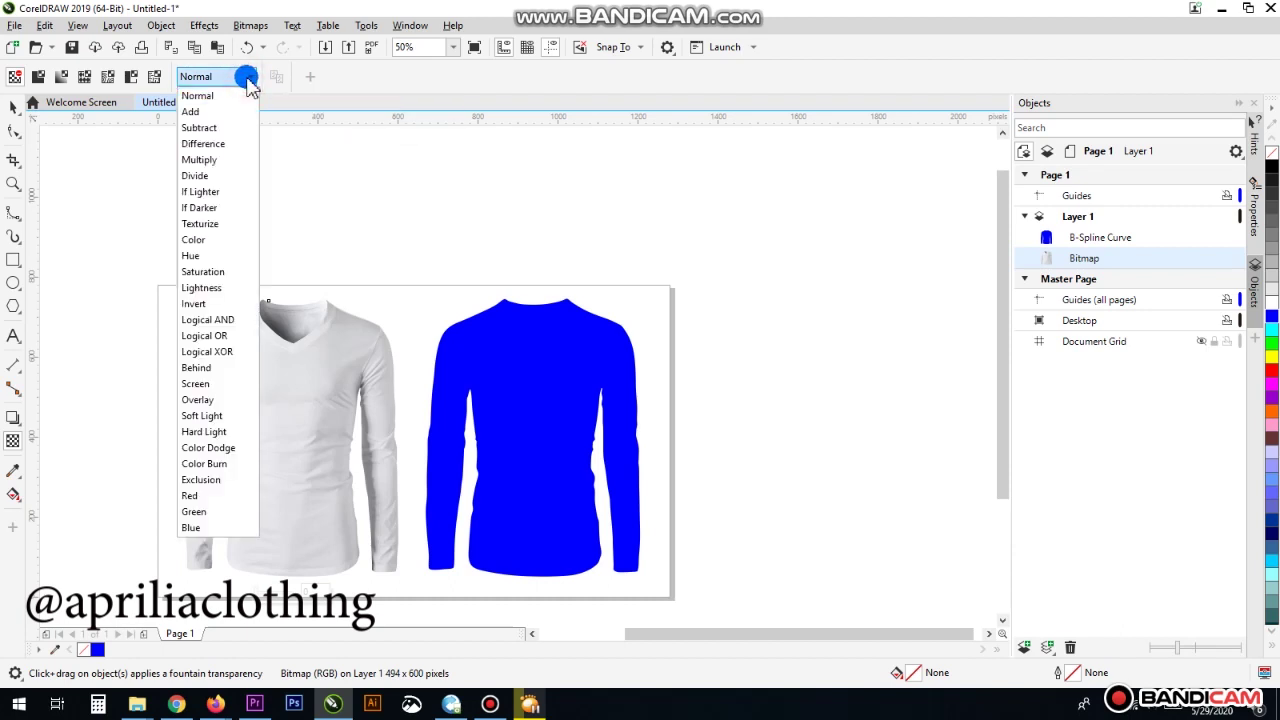
left_click(213, 127)
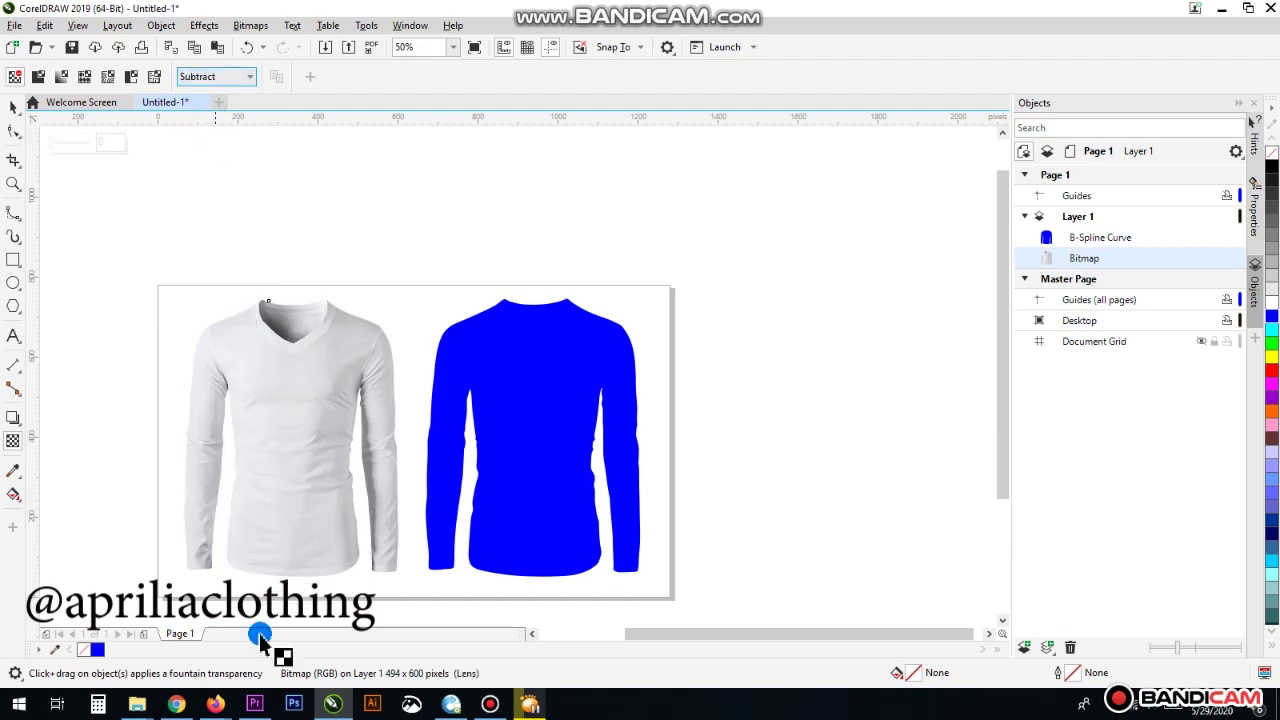
left_click_drag(285, 540, 273, 602)
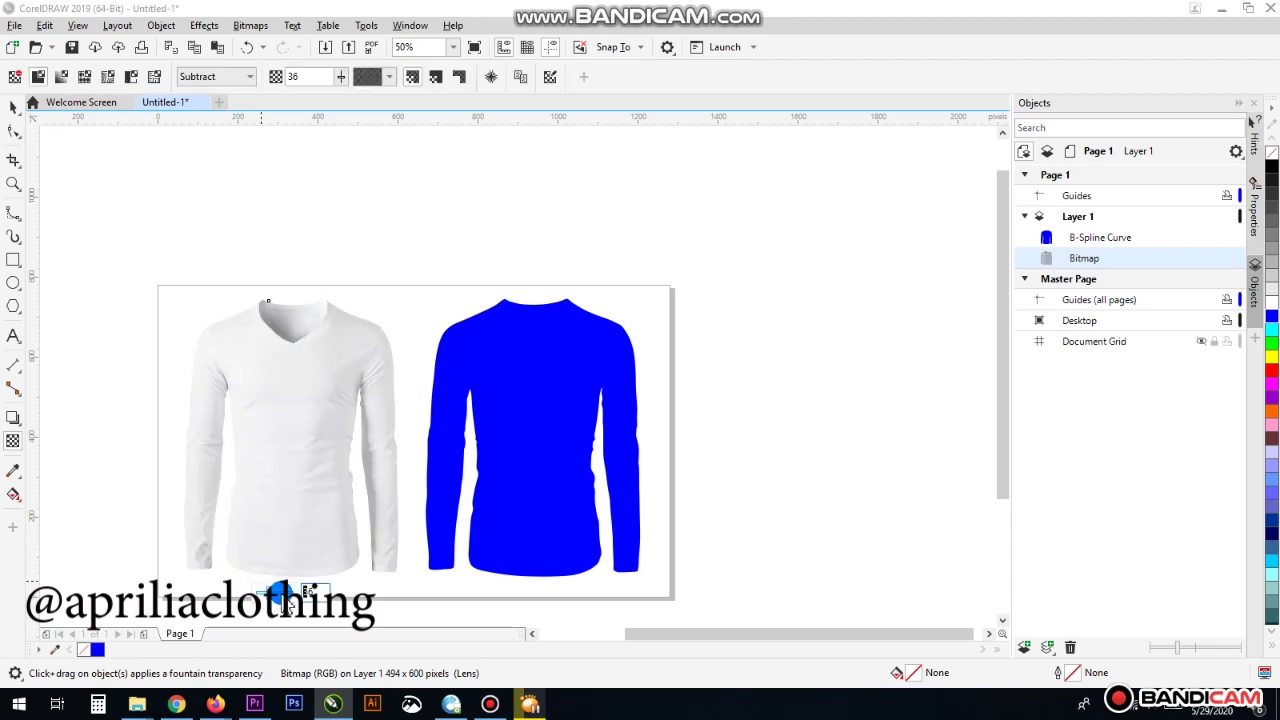
mouse_move(274, 597)
left_mouse_down()
mouse_move(296, 553)
mouse_move(306, 593)
mouse_move(294, 588)
left_mouse_up()
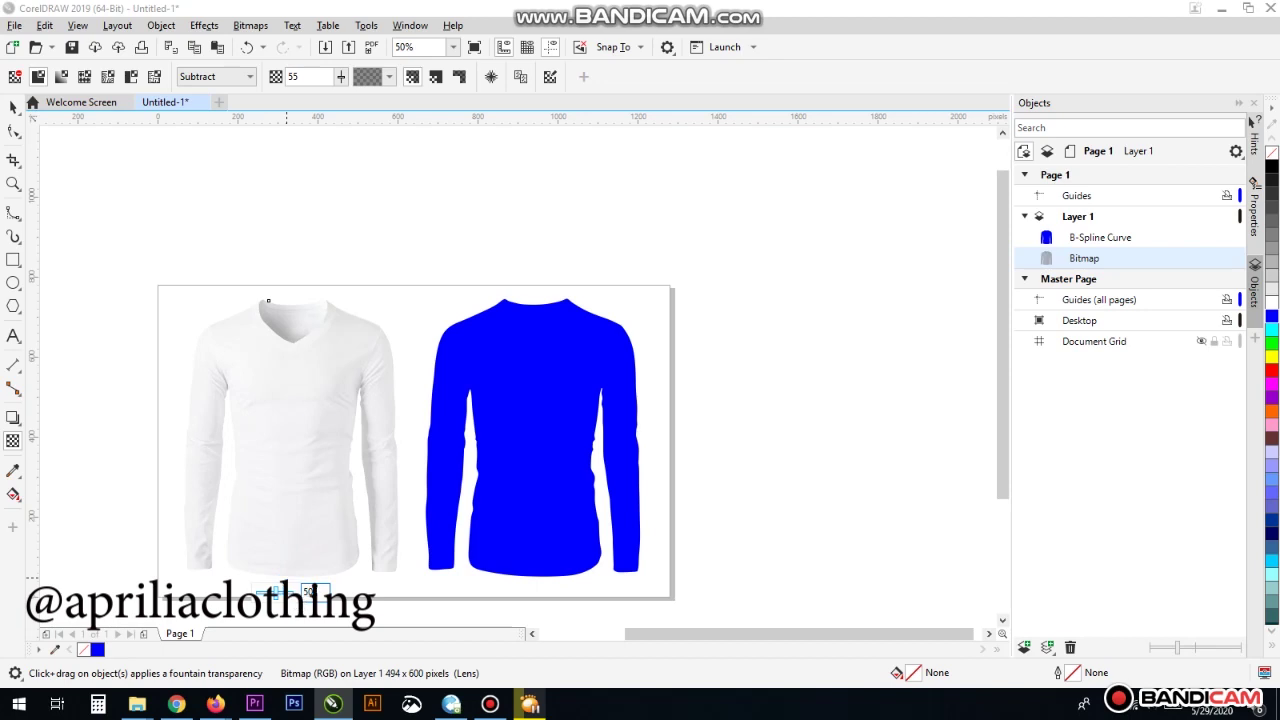
left_click(13, 122)
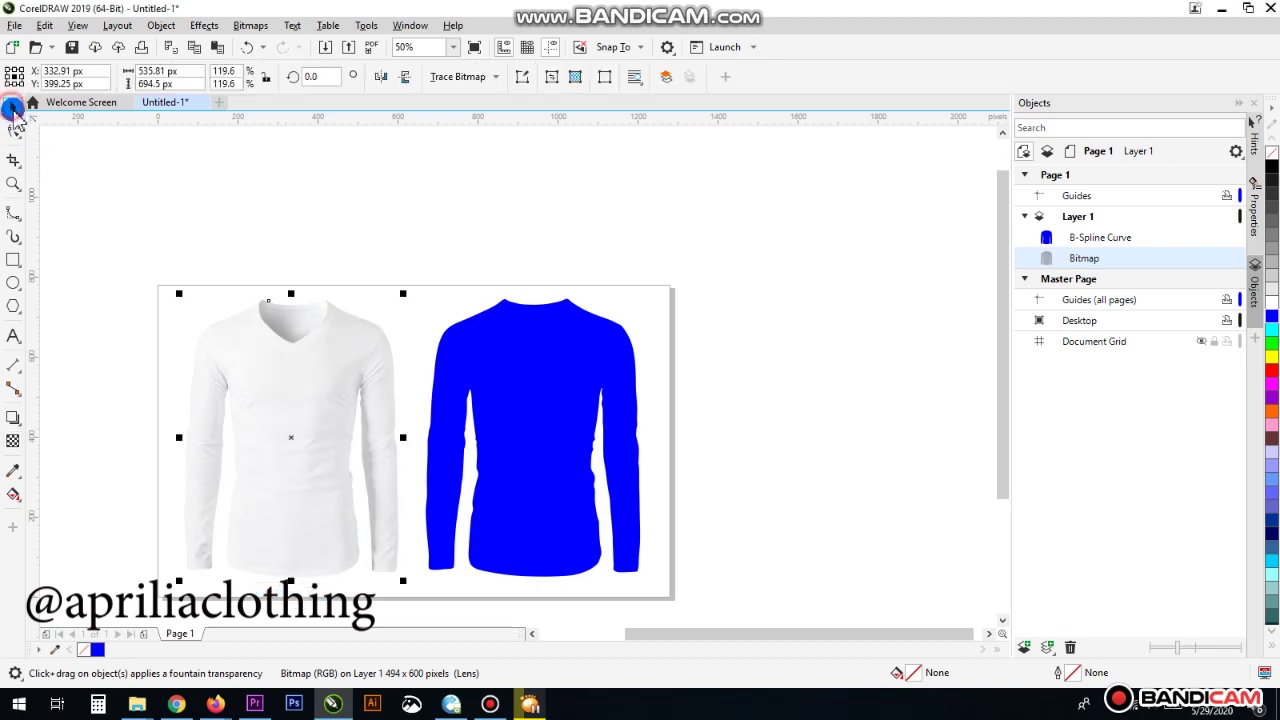
Change the fill of the shirt-shaped curve to orange (#FF6600)
scroll(271, 377, "down", 1)
scroll(163, 456, "up", 1)
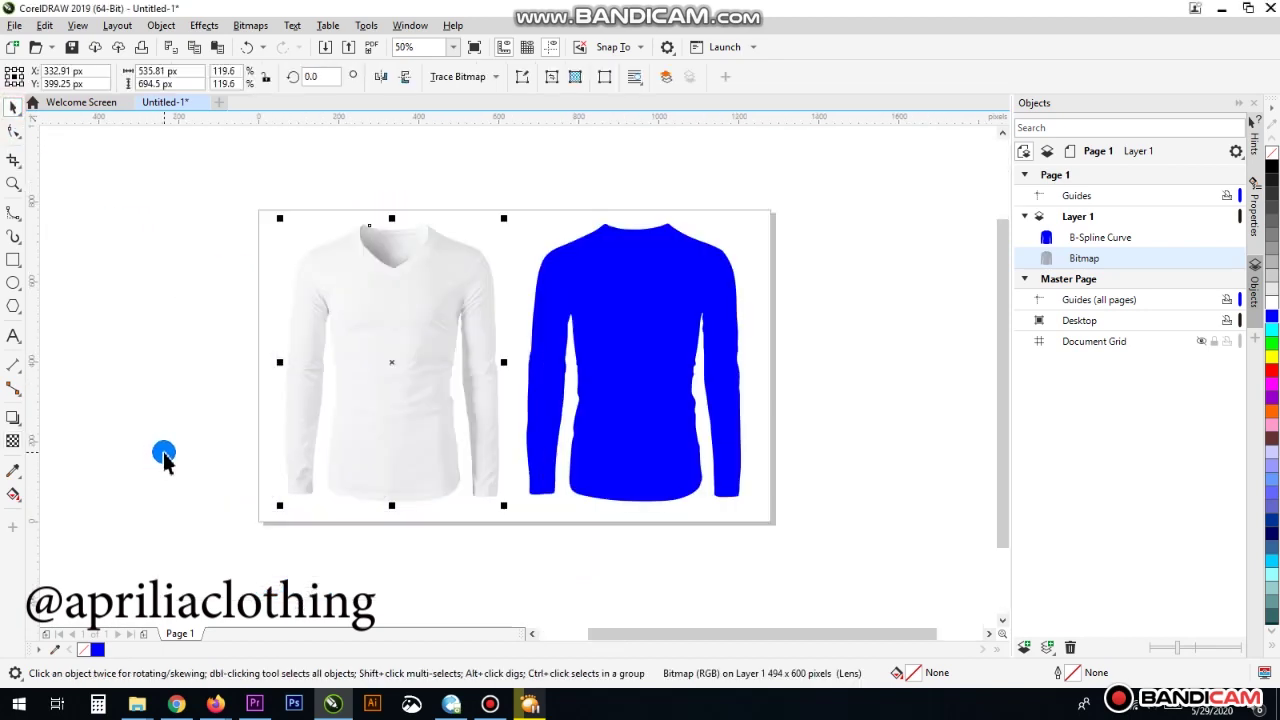
left_click(660, 358)
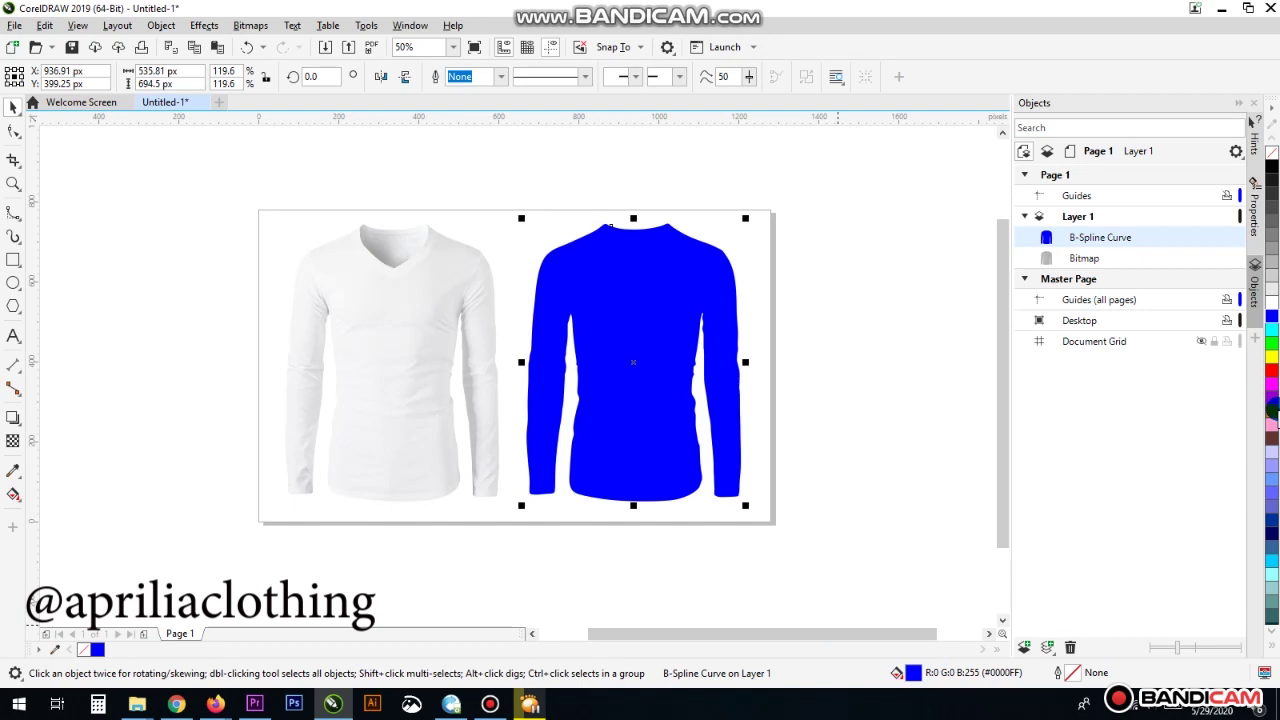
left_click(1272, 411)
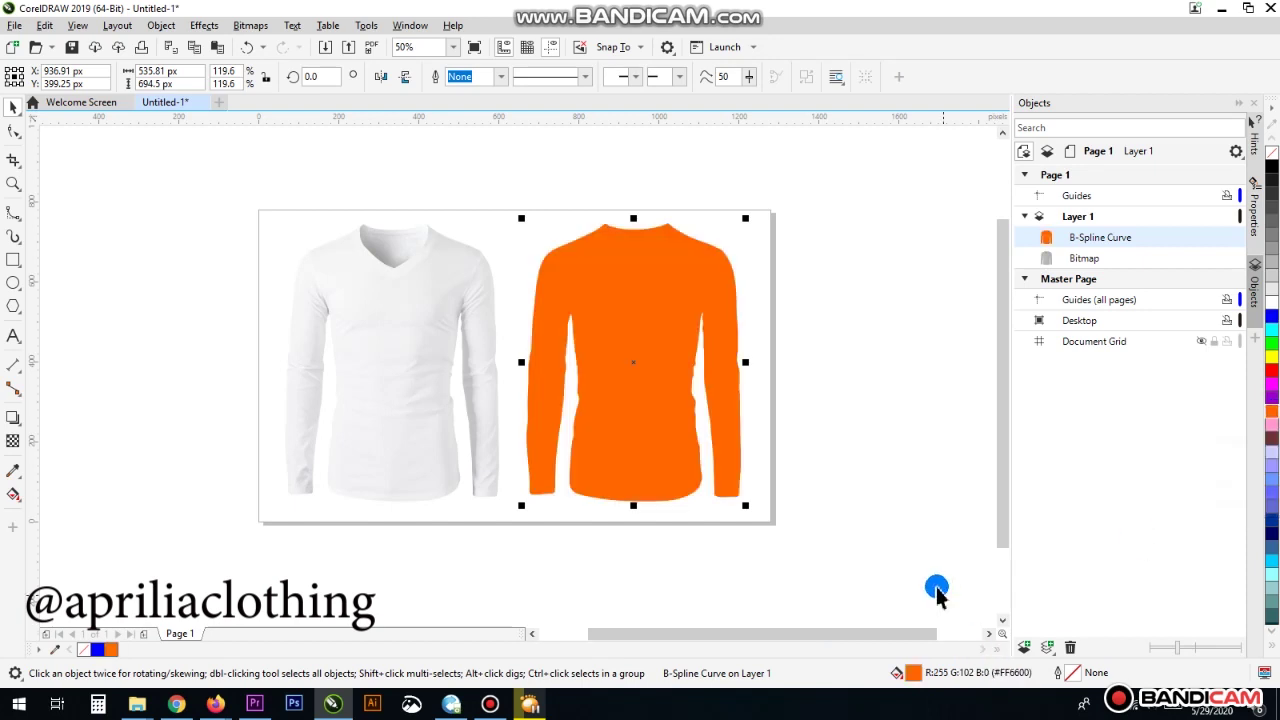
Copy the transparent shirt bitmap and paste it twice in place
left_click(380, 316)
right_click(385, 320)
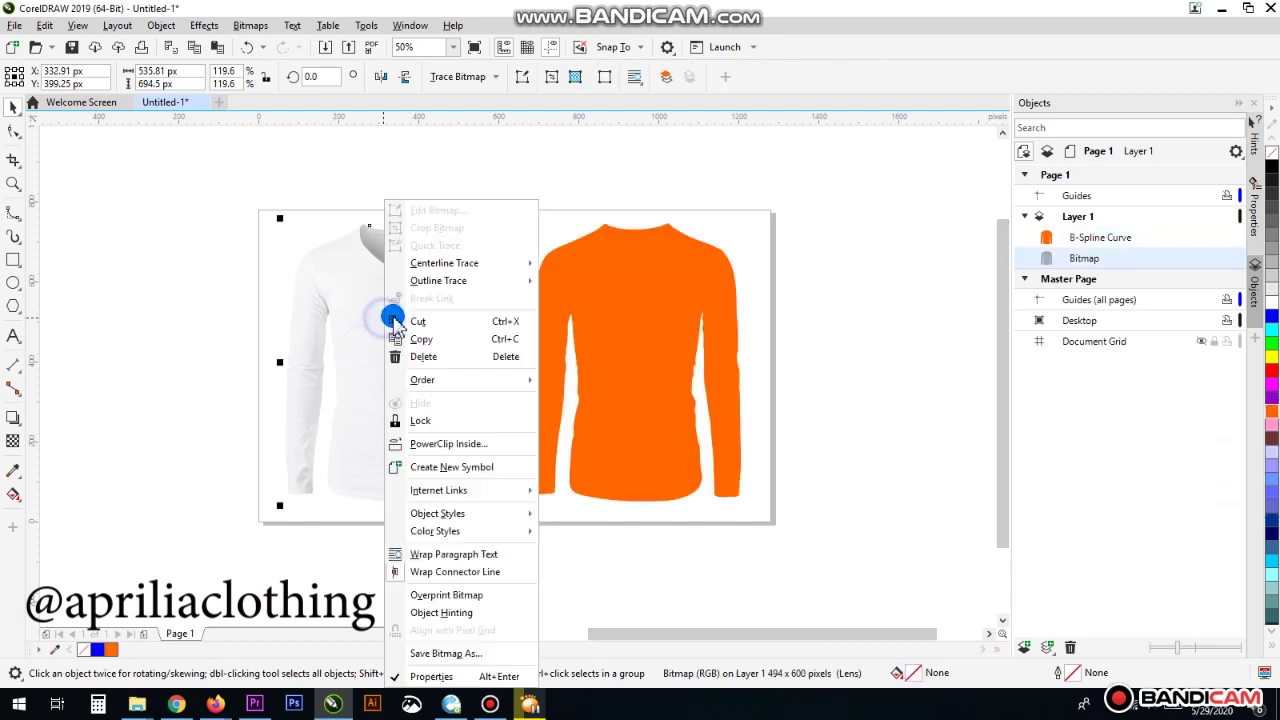
left_click(206, 275)
left_click(120, 305)
left_click(417, 316)
right_click(412, 316)
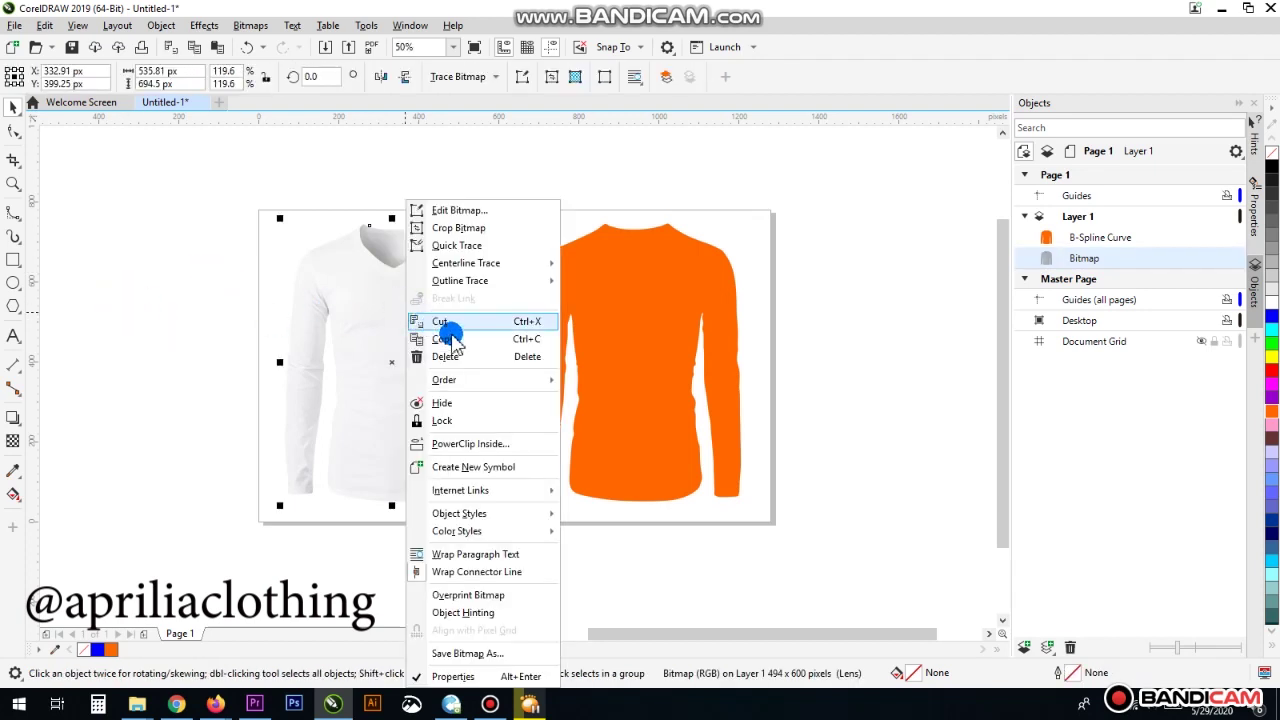
left_click(448, 339)
right_click(172, 293)
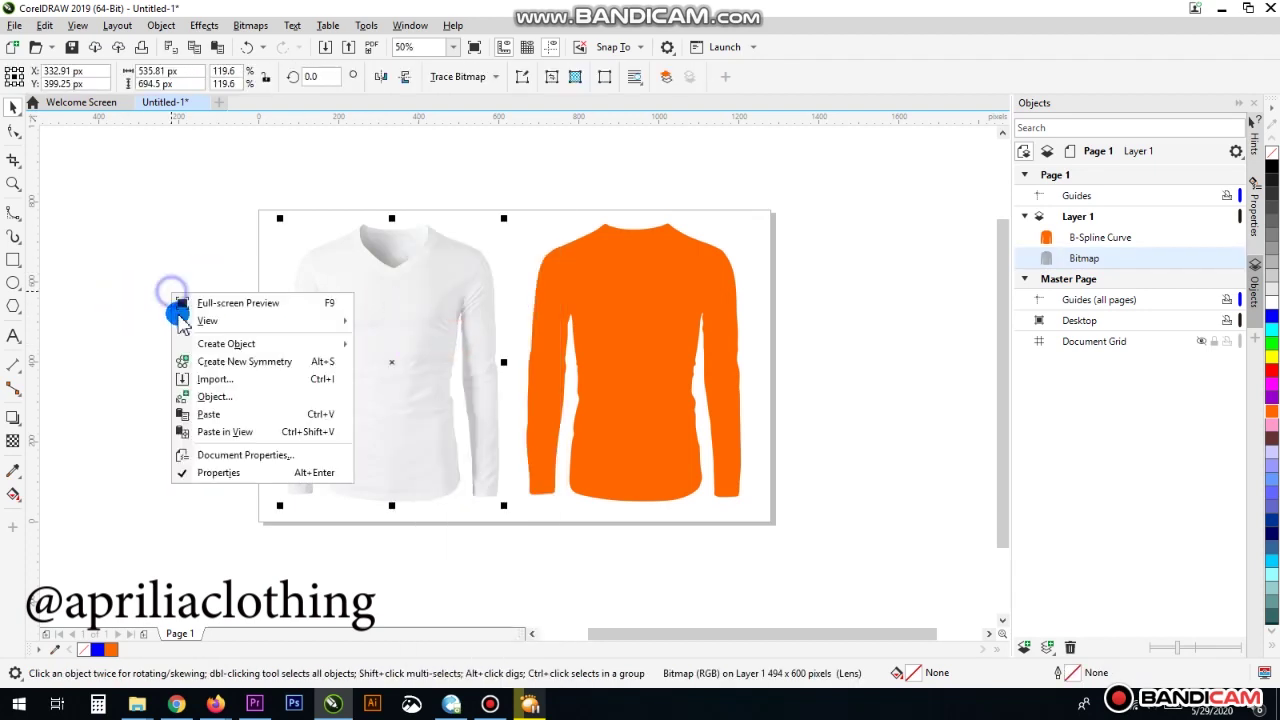
left_click(211, 414)
right_click(164, 324)
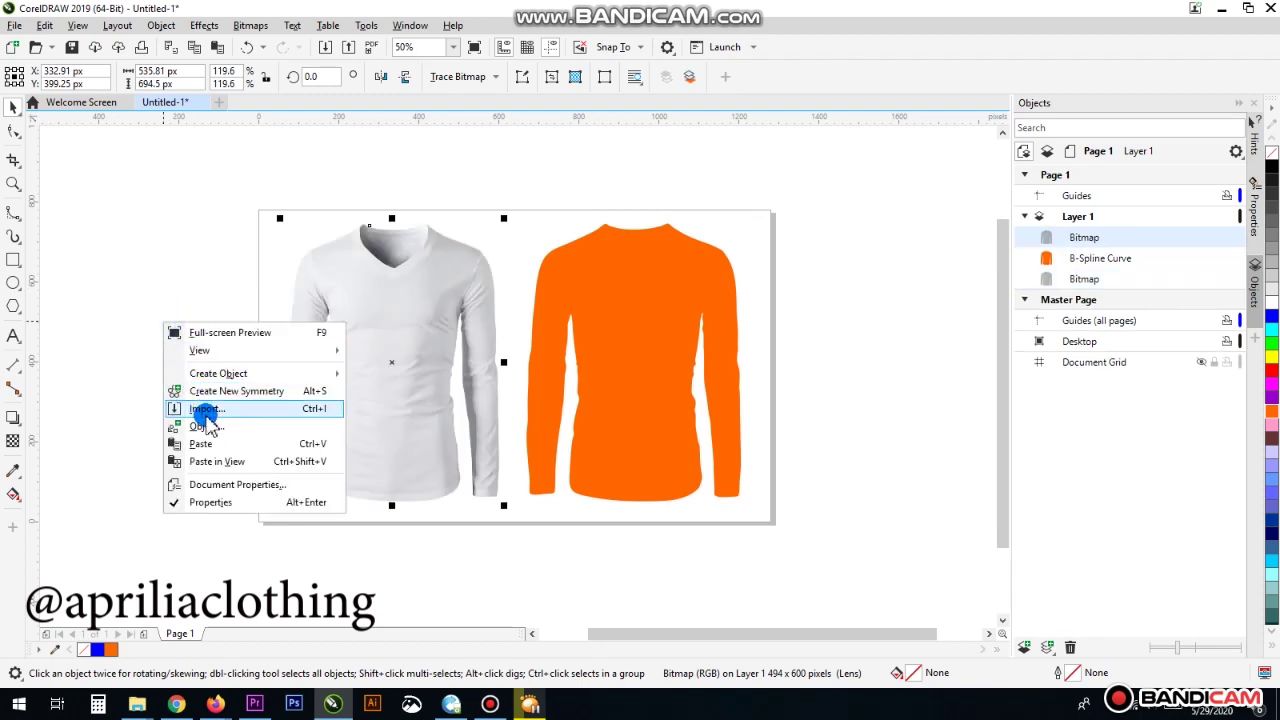
left_click(218, 443)
Move one pasted shirt horizontally off the page's left edge and the other below it, near the page's lower-left corner
left_click_drag(394, 366, 145, 355)
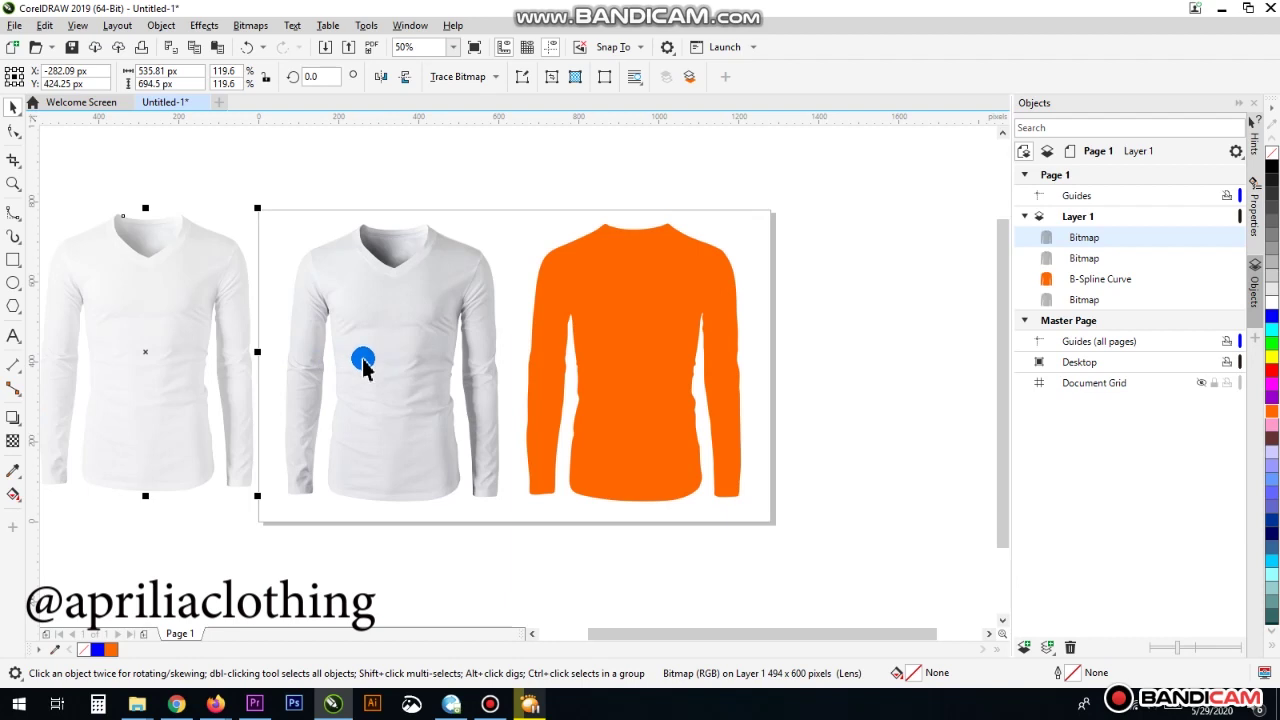
left_click(248, 47)
left_click_drag(400, 380, 152, 350)
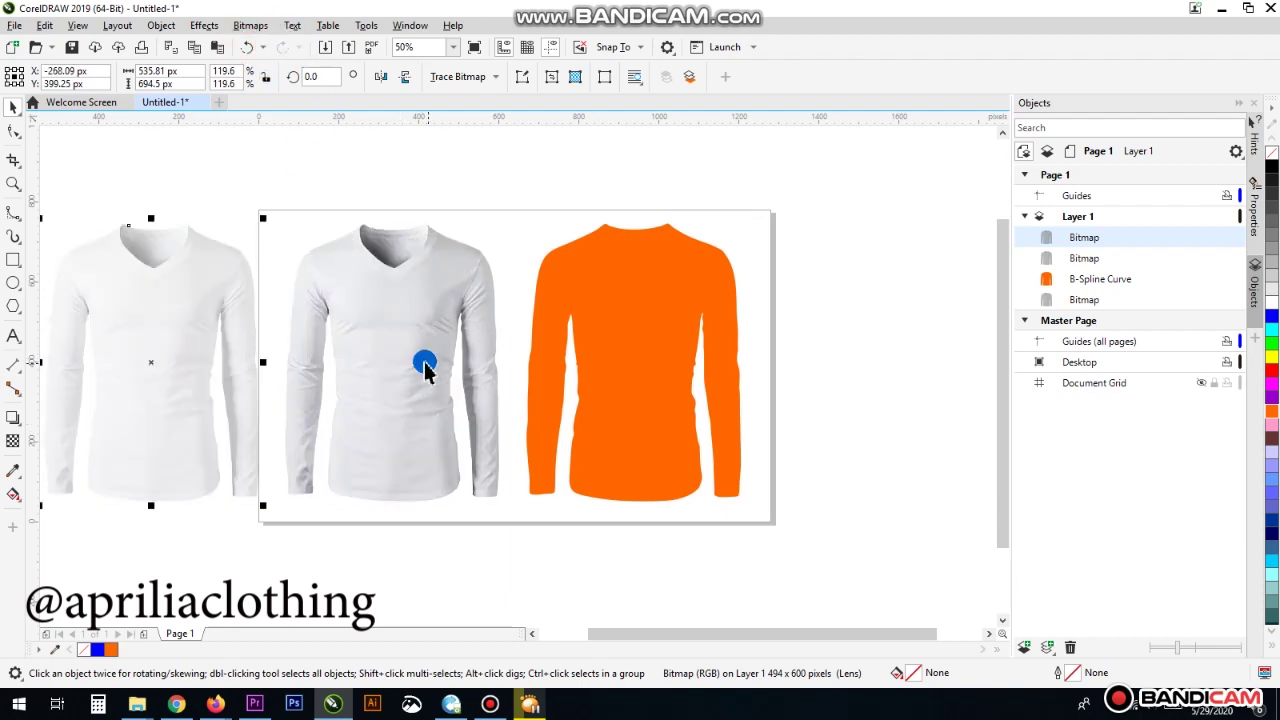
left_click(418, 361)
left_click_drag(418, 361, 230, 509)
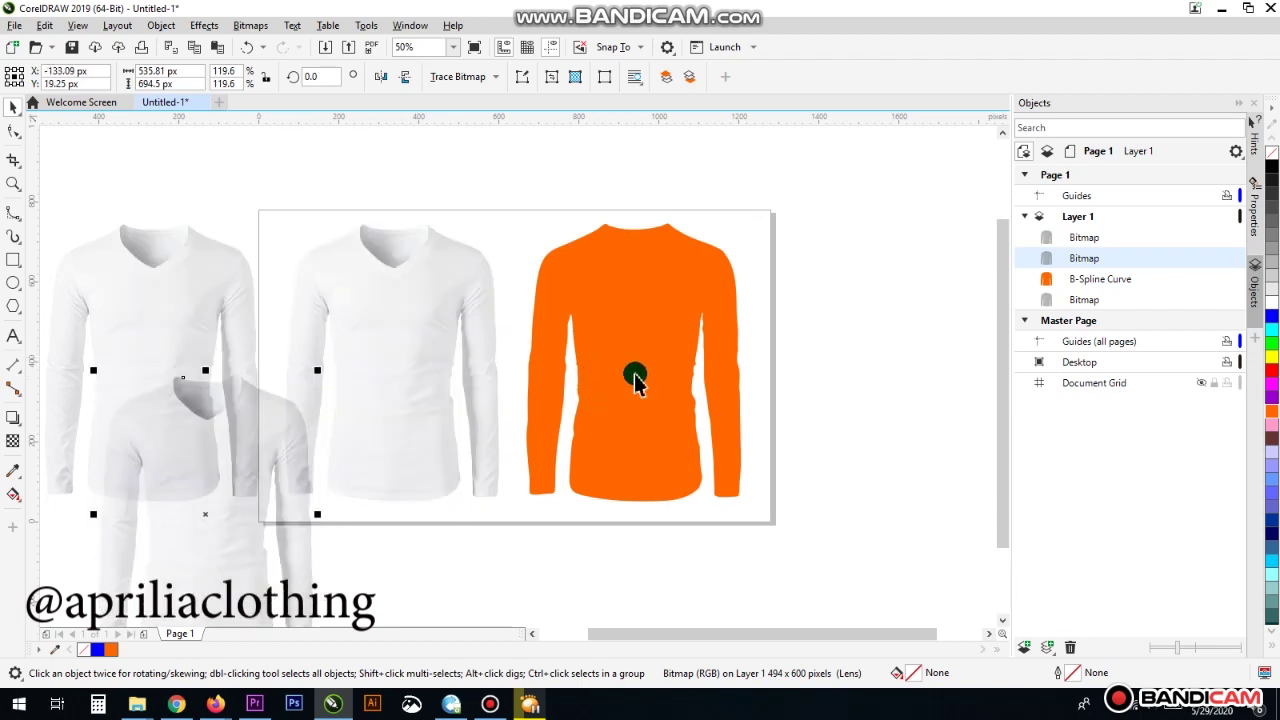
Move the transparent shirt from beyond the page's left edge onto the orange shirt shape and align its collar with the shape's edge
left_click(183, 455)
left_click_drag(166, 308, 650, 311)
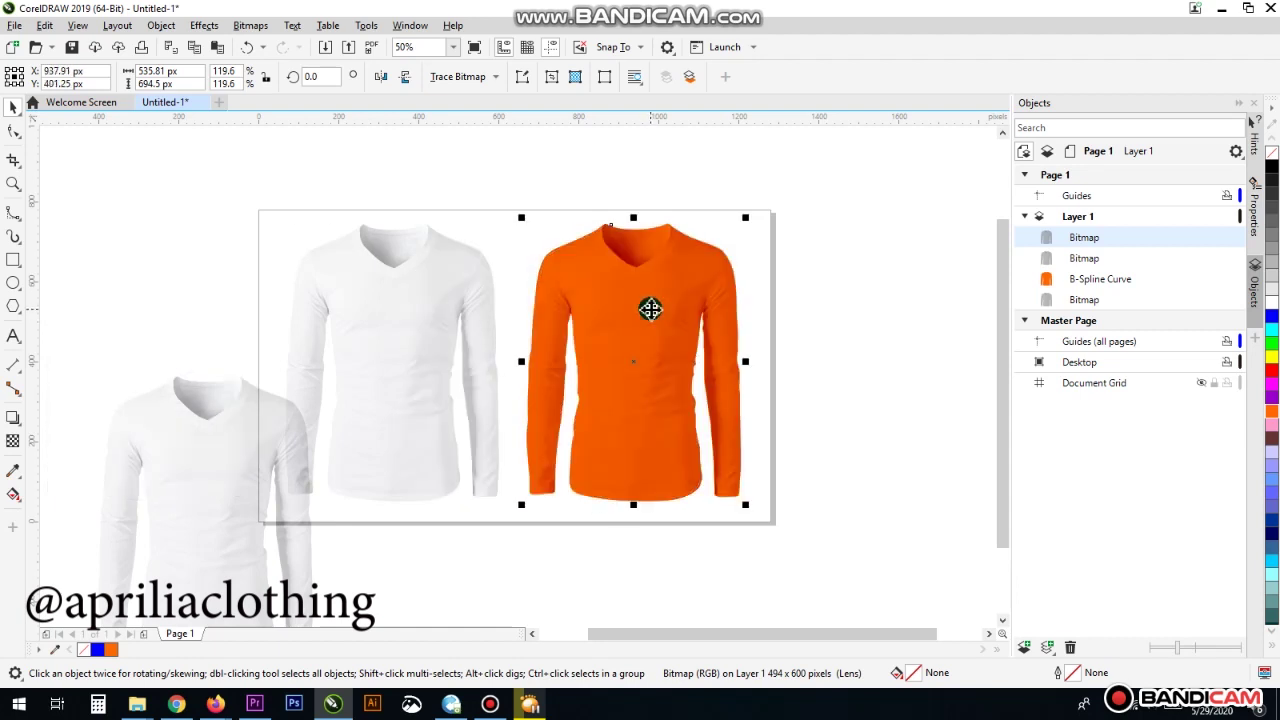
scroll(722, 270, "up", 2)
scroll(677, 229, "down", 2)
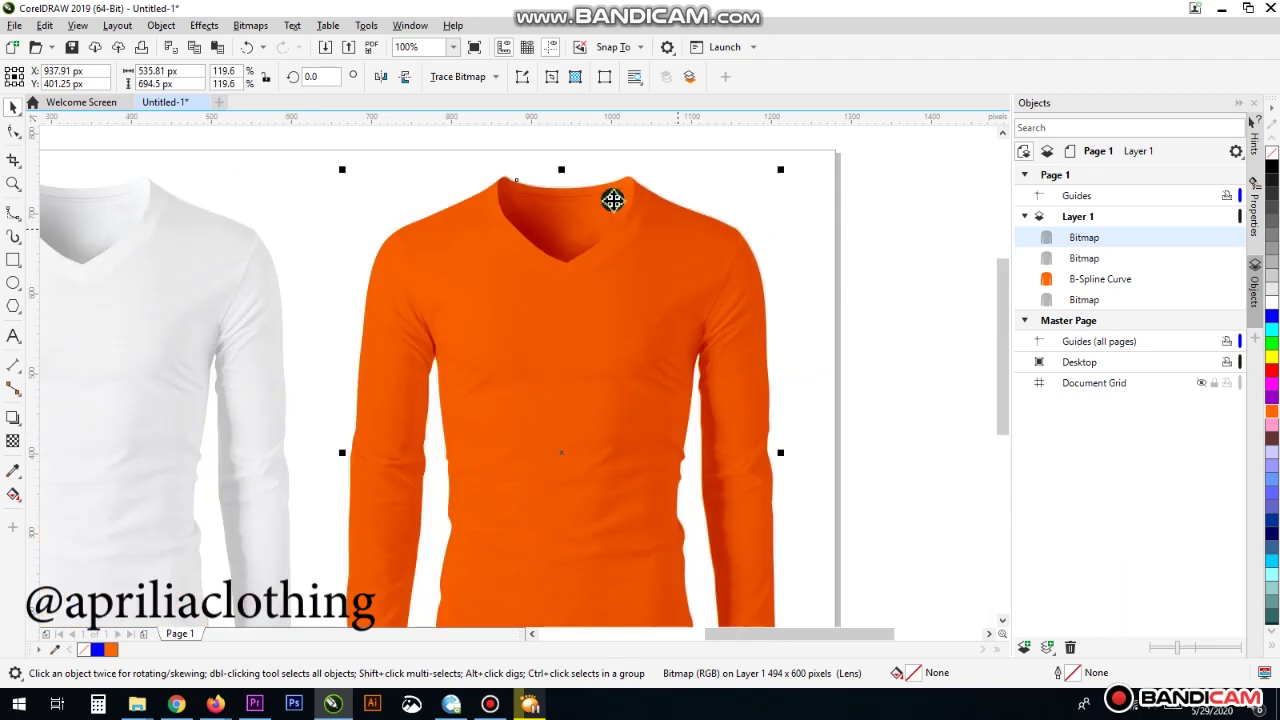
scroll(657, 214, "up", 1)
scroll(530, 165, "up", 1)
scroll(430, 290, "up", 3)
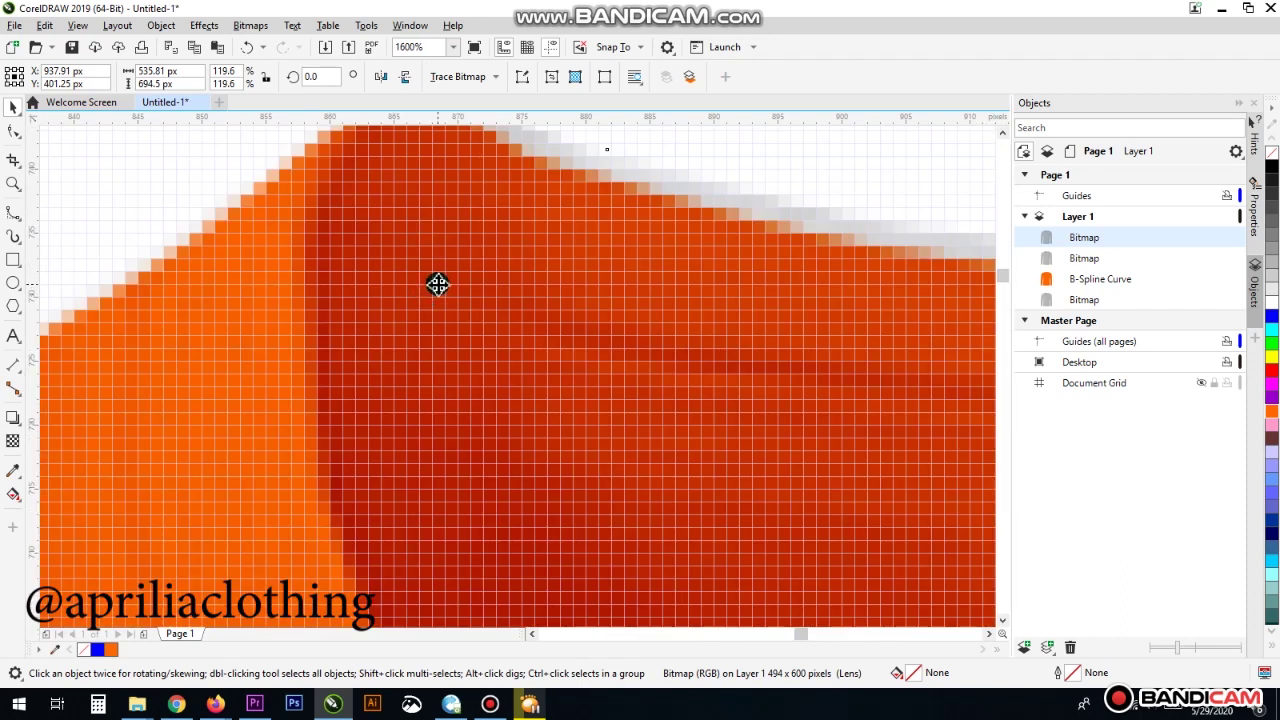
scroll(438, 284, "down", 1)
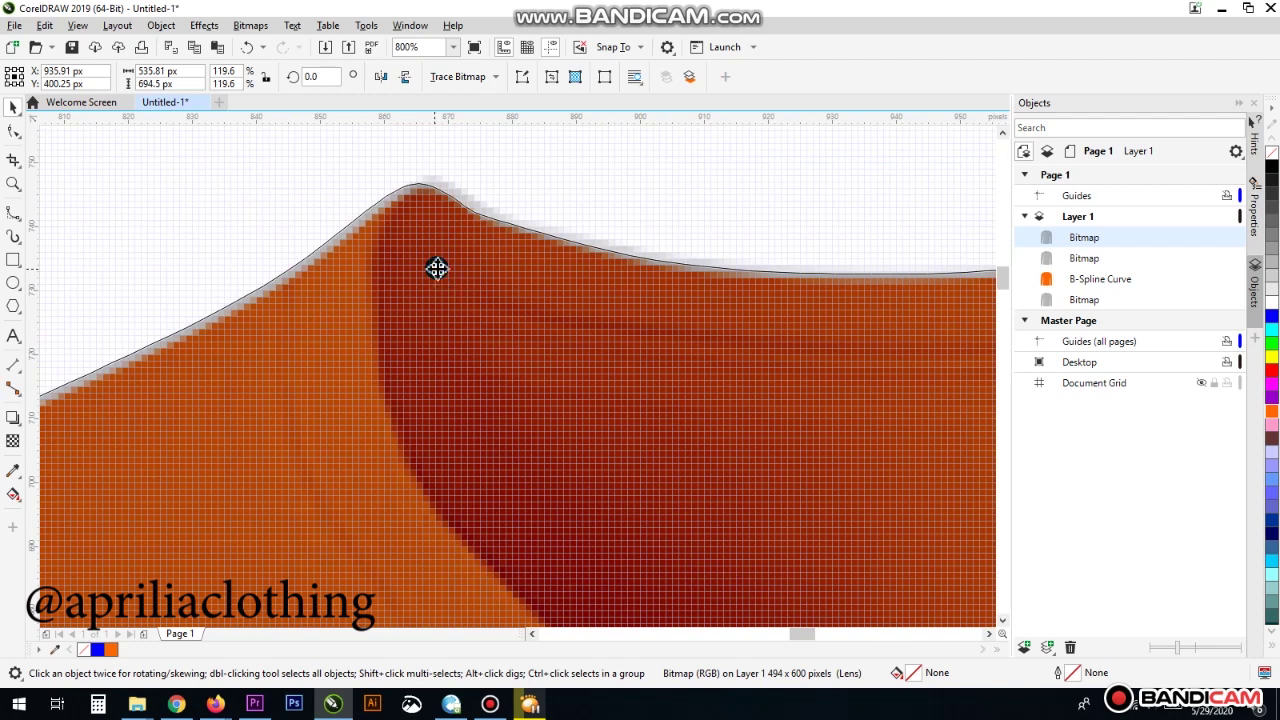
scroll(437, 268, "down", 4)
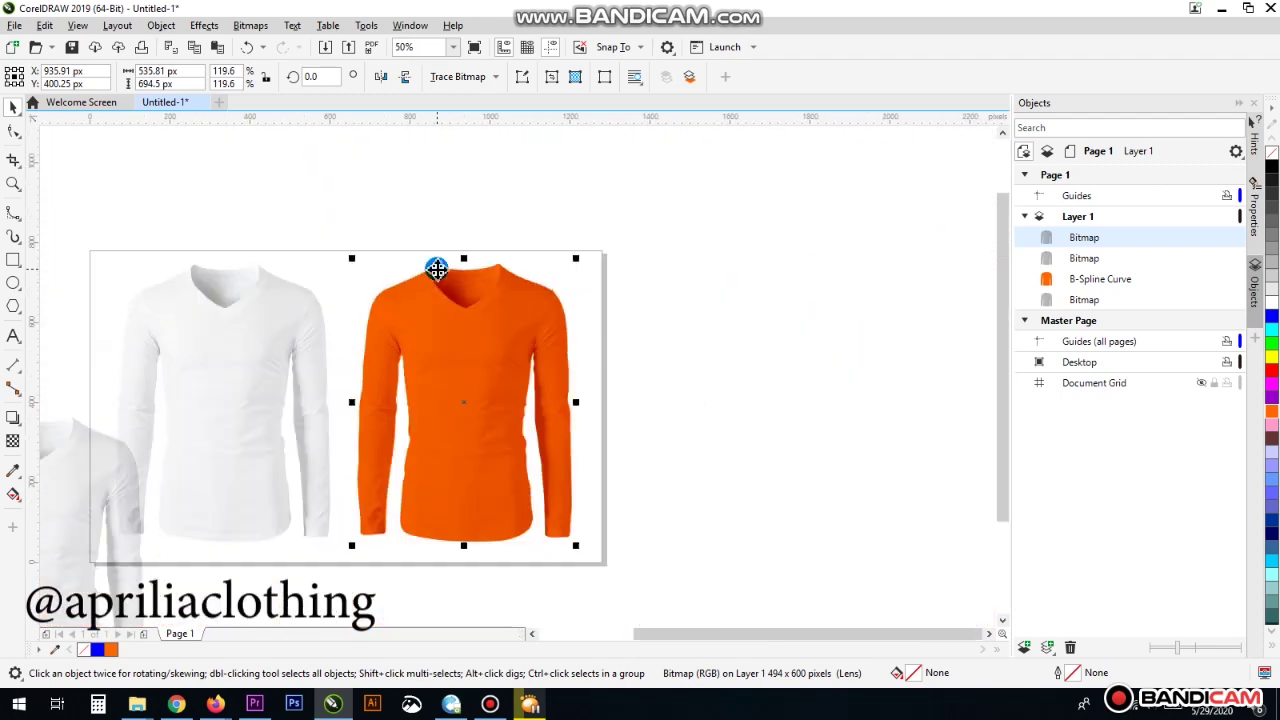
scroll(317, 327, "down", 1)
scroll(338, 325, "down", 2)
scroll(338, 317, "up", 2)
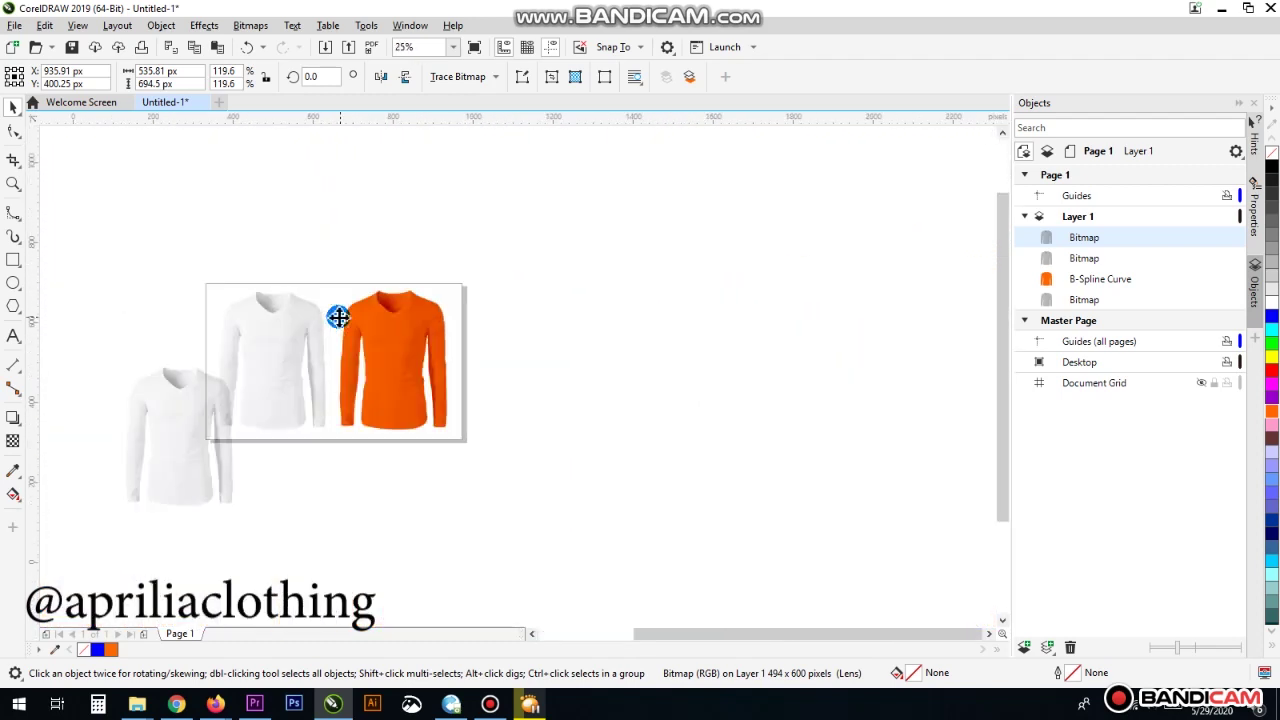
Move the transparent shirt at the page's lower-left corner onto the orange shirt and adjust its position at the collar
left_click(200, 427)
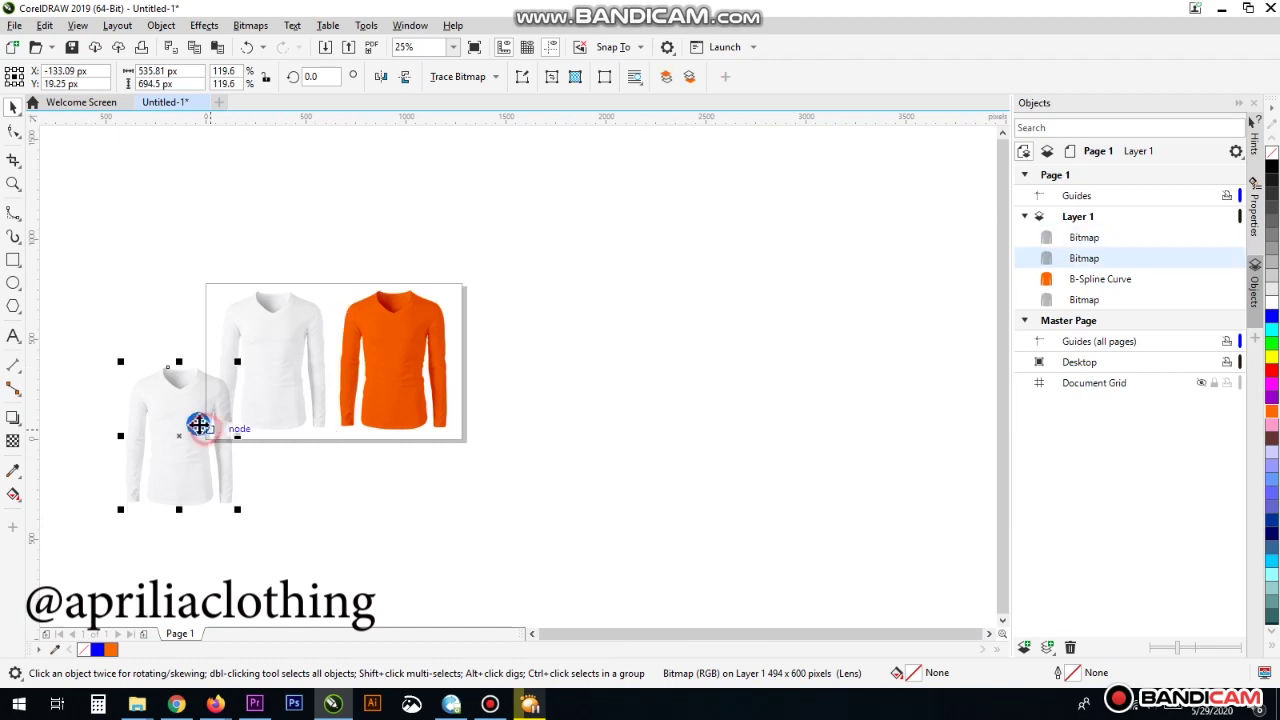
scroll(206, 386, "up", 1)
left_click_drag(206, 389, 599, 263)
scroll(603, 240, "up", 2)
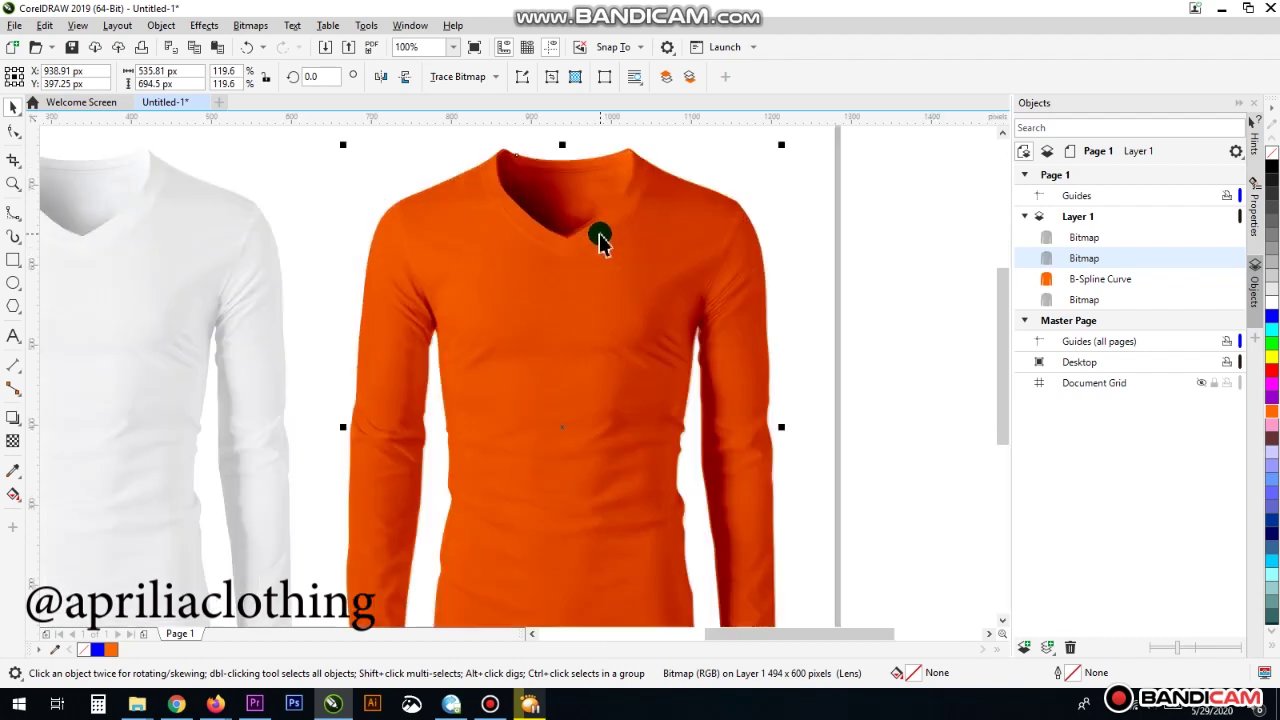
scroll(581, 232, "up", 4)
mouse_move(591, 340)
left_mouse_down()
mouse_move(590, 322)
mouse_move(587, 357)
mouse_move(588, 323)
mouse_move(603, 343)
mouse_move(608, 334)
left_mouse_up()
scroll(608, 334, "down", 3)
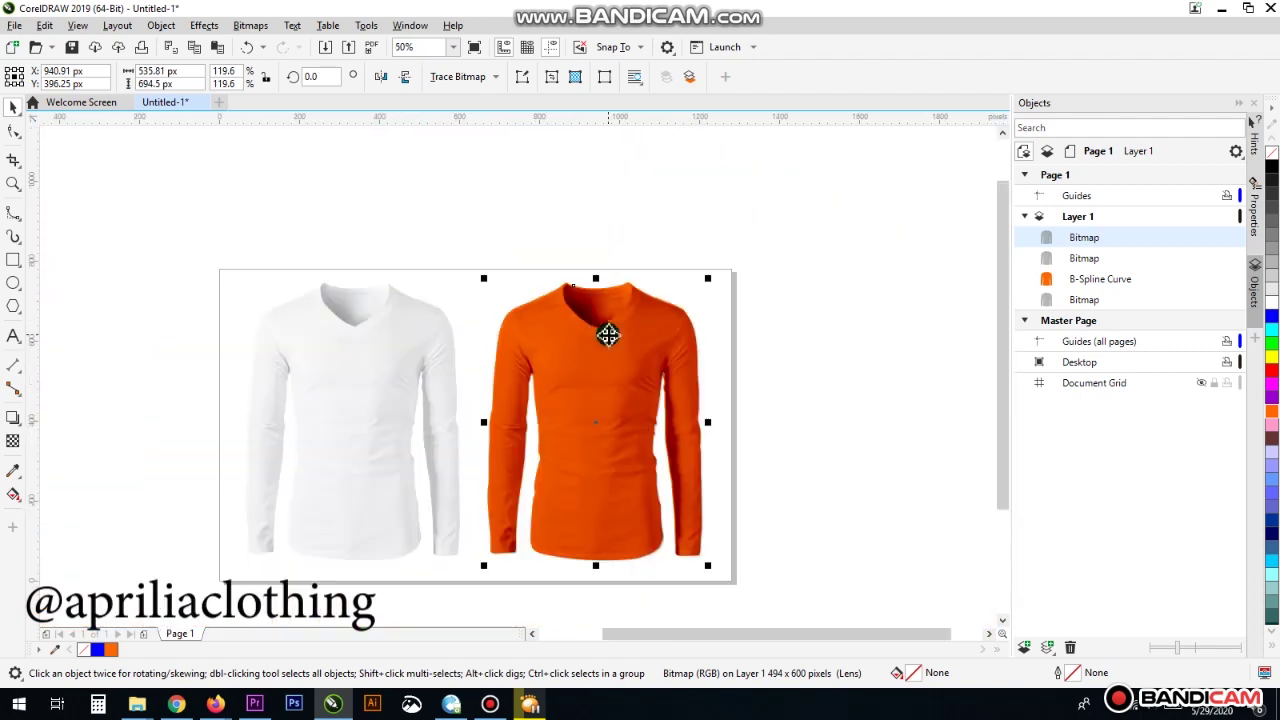
Shift the topmost transparent shirt aside, realign the one beneath with the orange shape's collar edge, and put the topmost shirt back in register
scroll(608, 334, "up", 1)
scroll(511, 243, "up", 4)
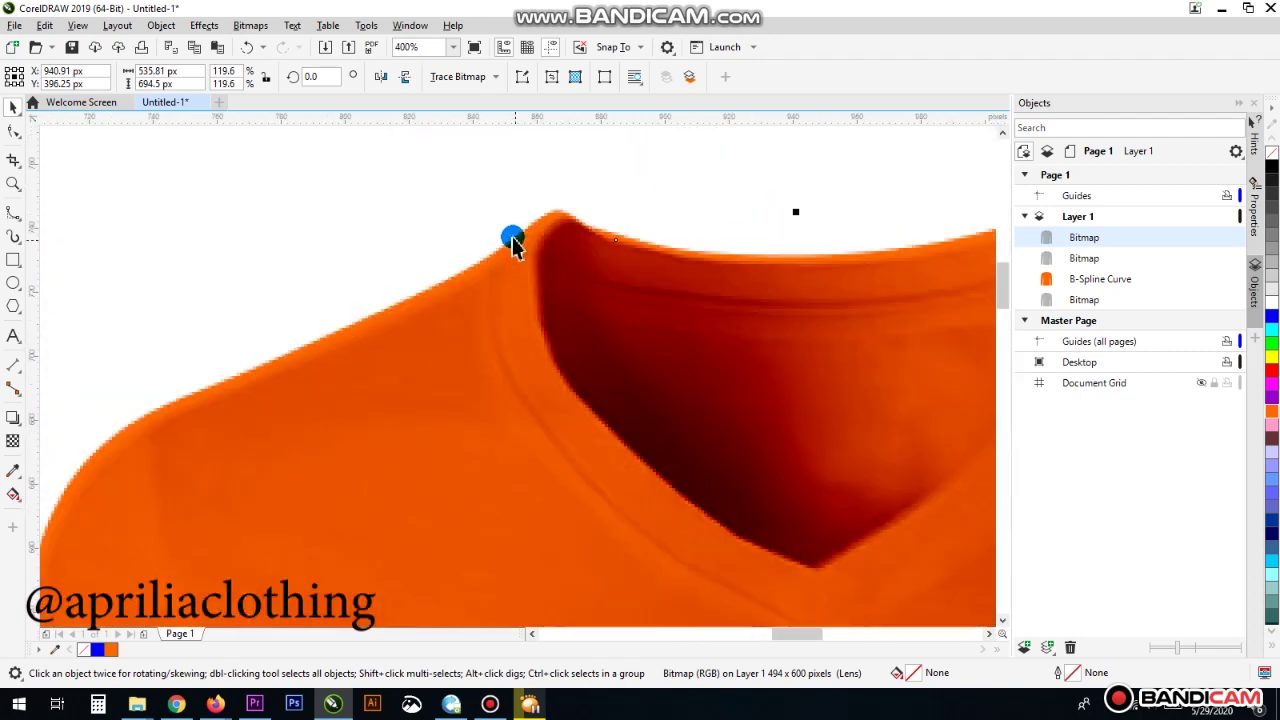
left_click_drag(471, 311, 443, 349)
left_click(480, 303)
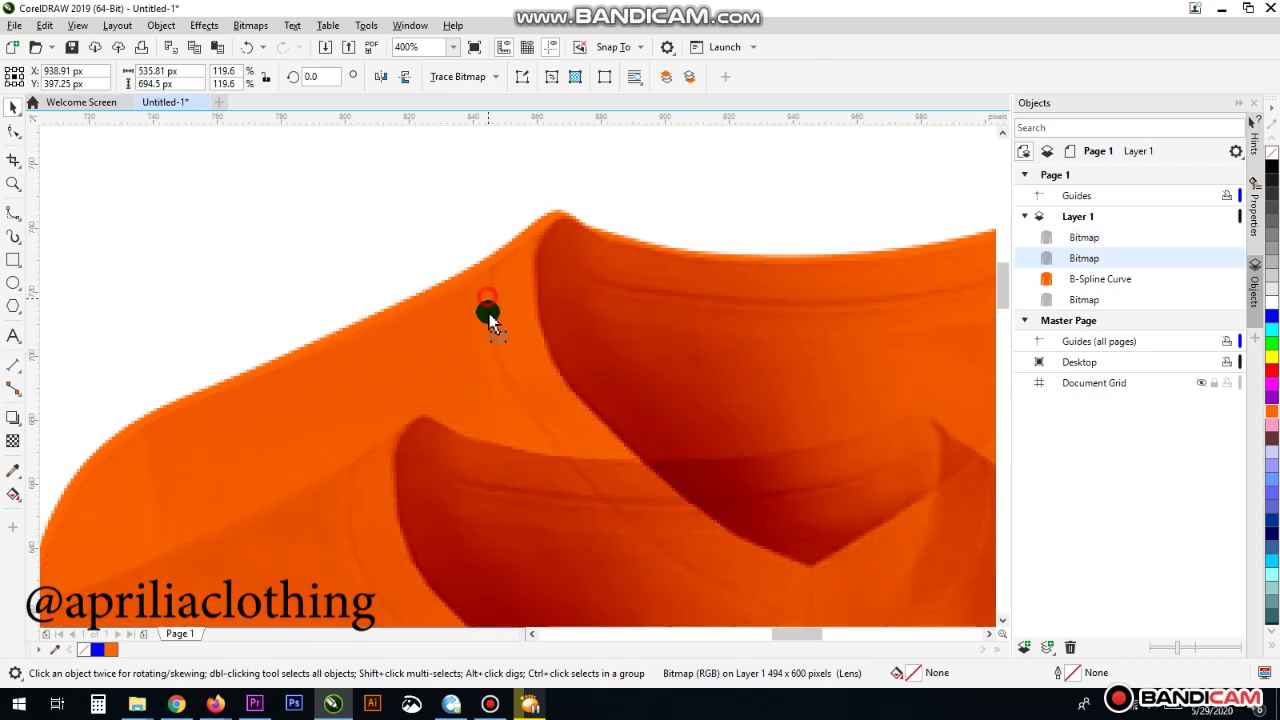
left_click_drag(489, 312, 487, 291)
left_click(420, 449)
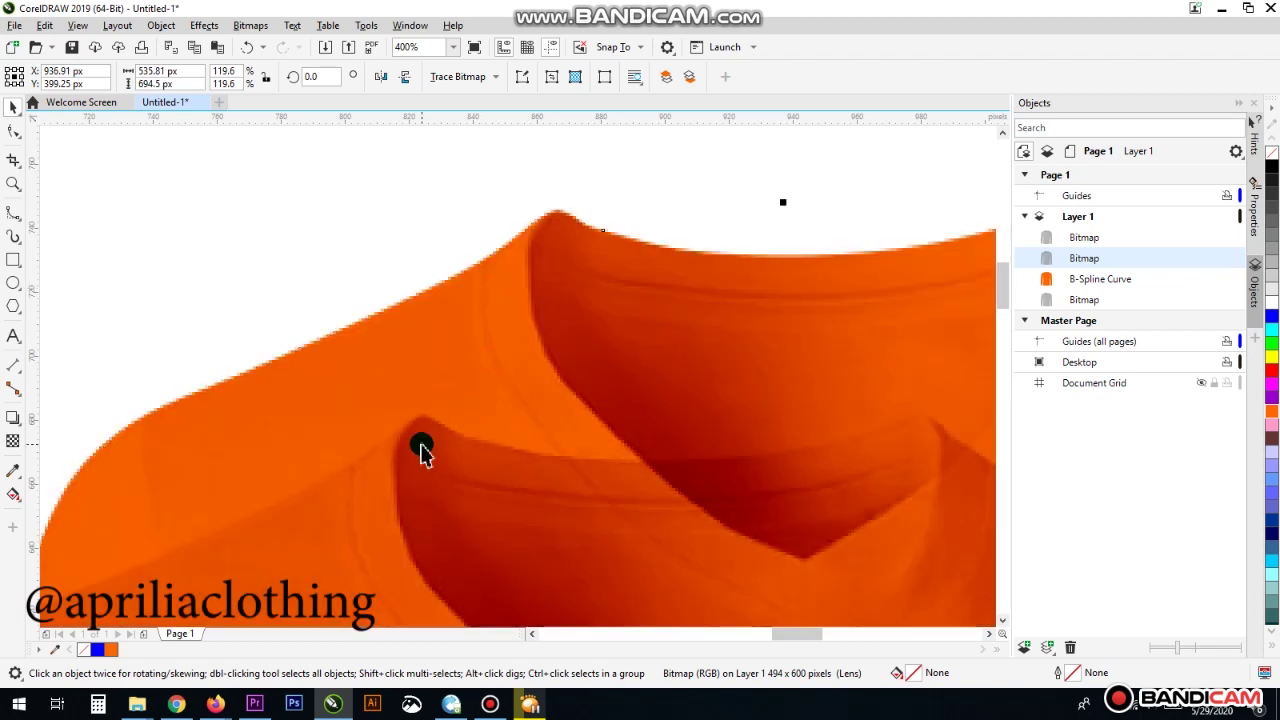
left_click_drag(432, 451, 518, 290)
left_click_drag(562, 259, 569, 254)
scroll(567, 249, "down", 5)
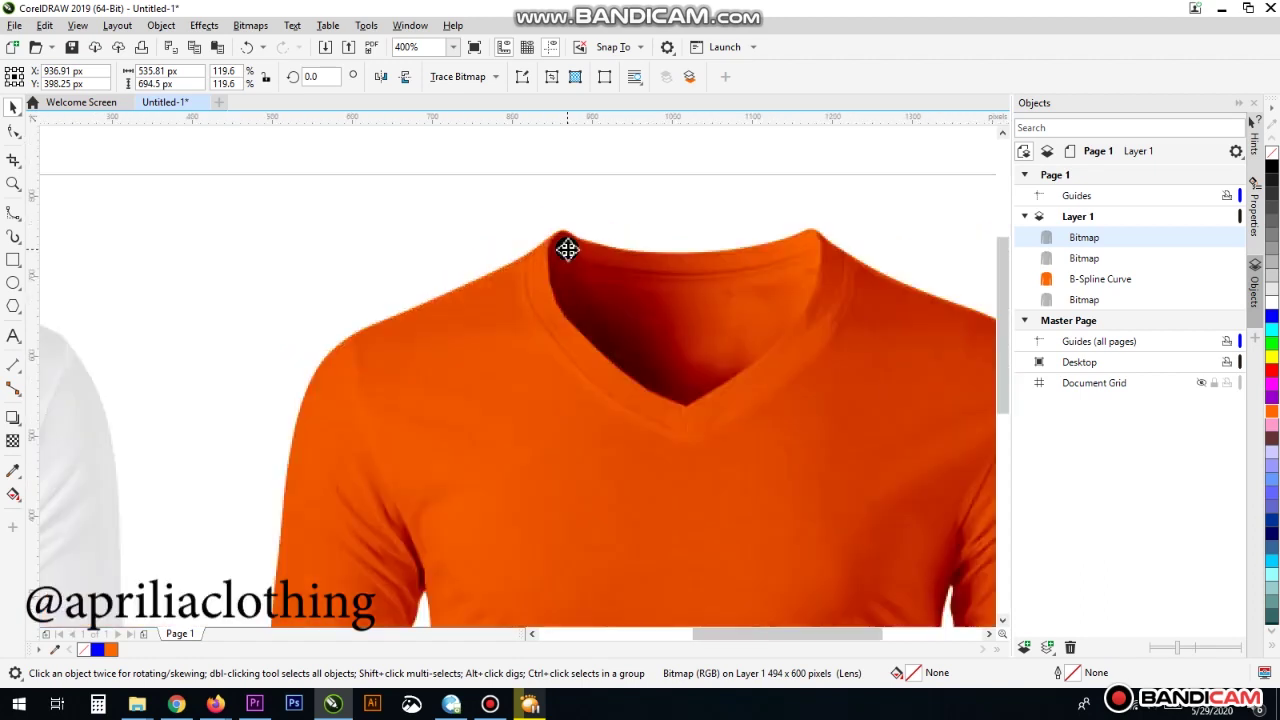
scroll(577, 318, "up", 1)
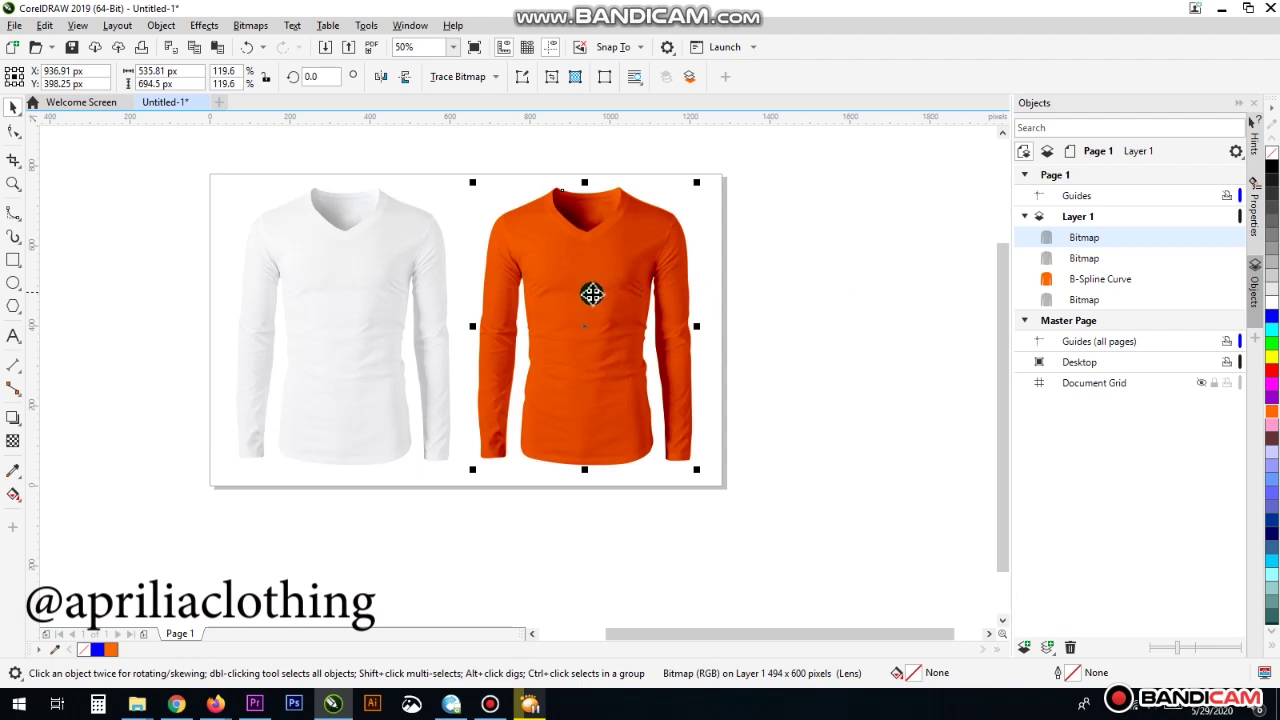
left_click_drag(1098, 271, 1091, 276)
left_click(1094, 283)
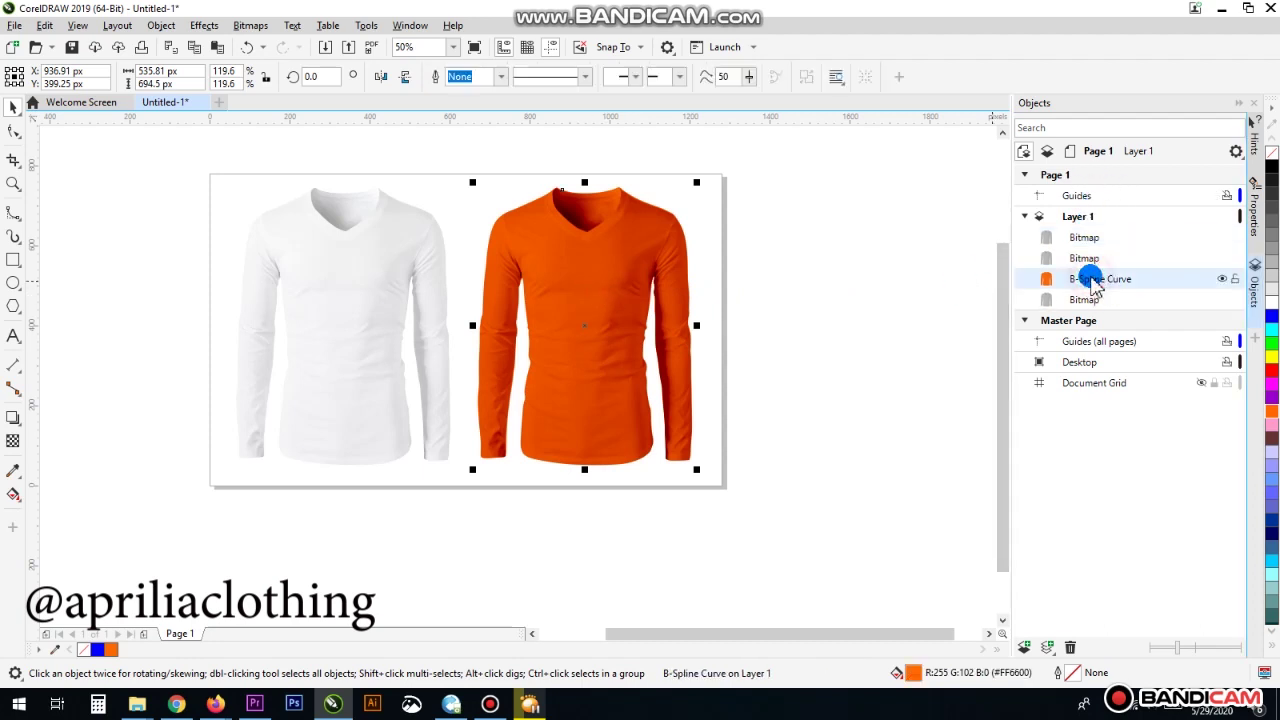
left_click(911, 673)
left_click(911, 673)
left_click_drag(658, 120, 1009, 126)
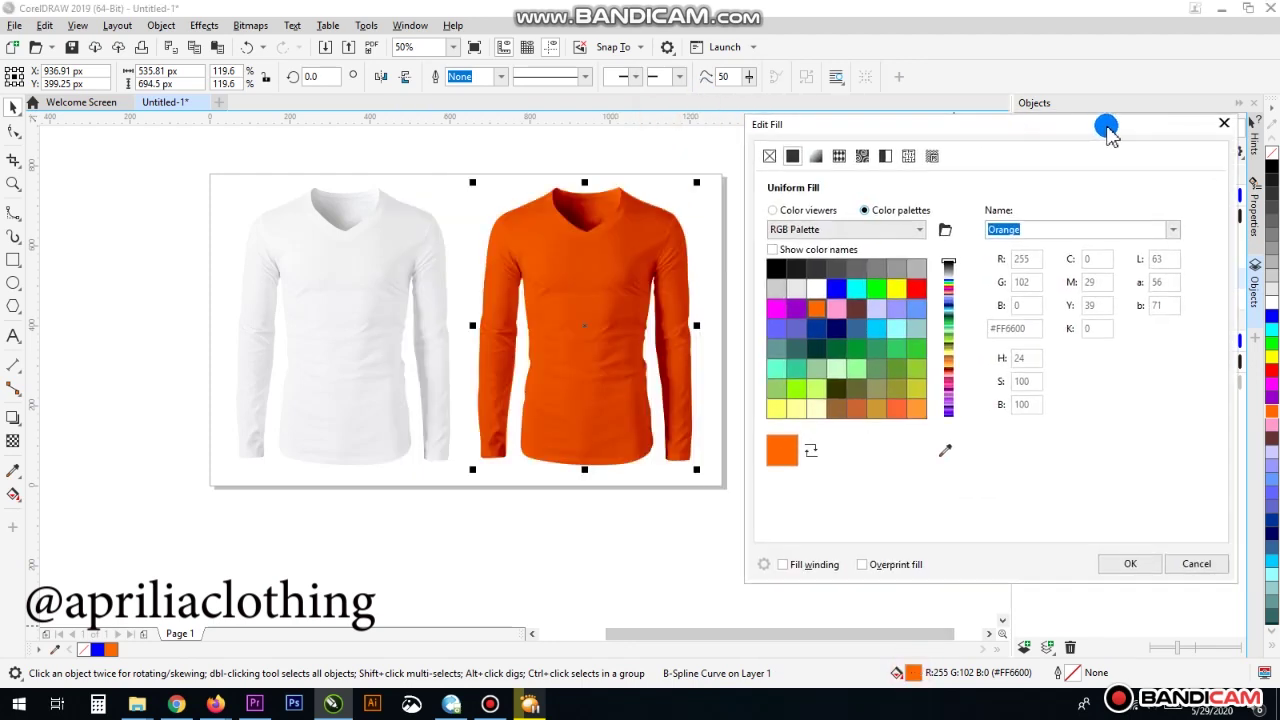
left_click(1224, 123)
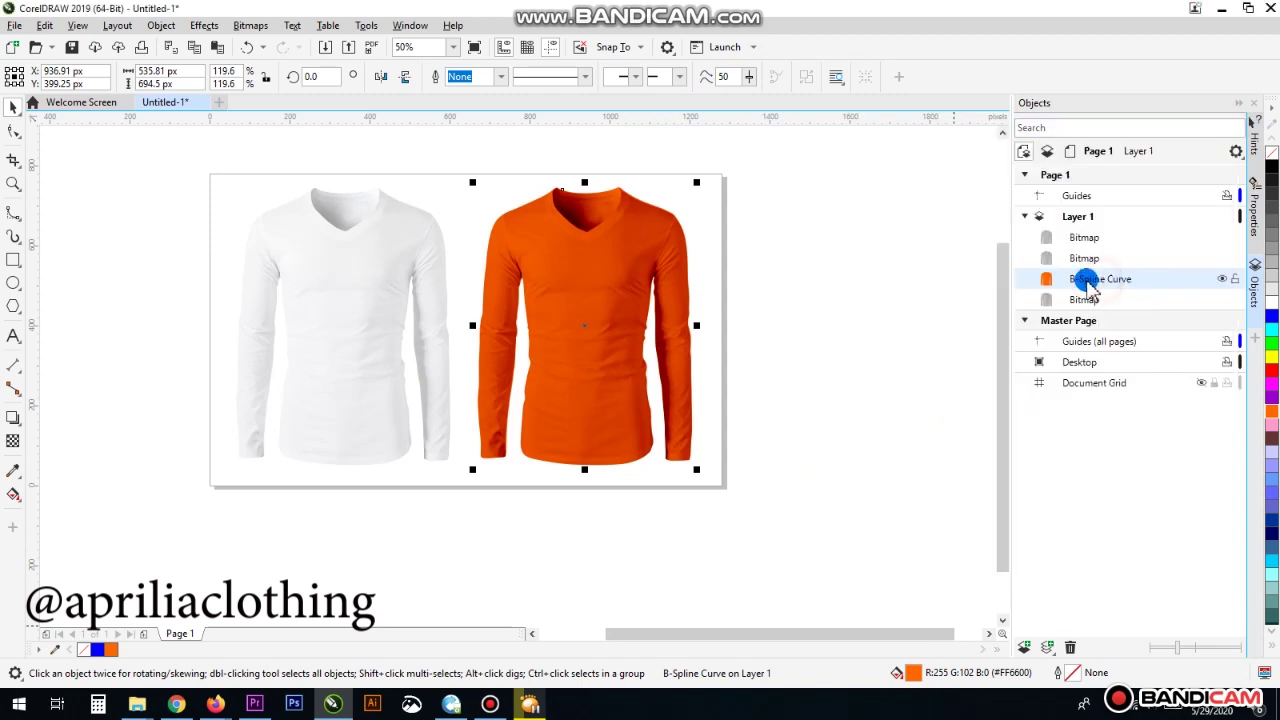
Change the shirt-shaped curve's uniform fill to blue (#2A9ED4) using the HSB hue-based color viewer
double_click(913, 673)
left_click_drag(632, 122, 1025, 129)
left_click(810, 209)
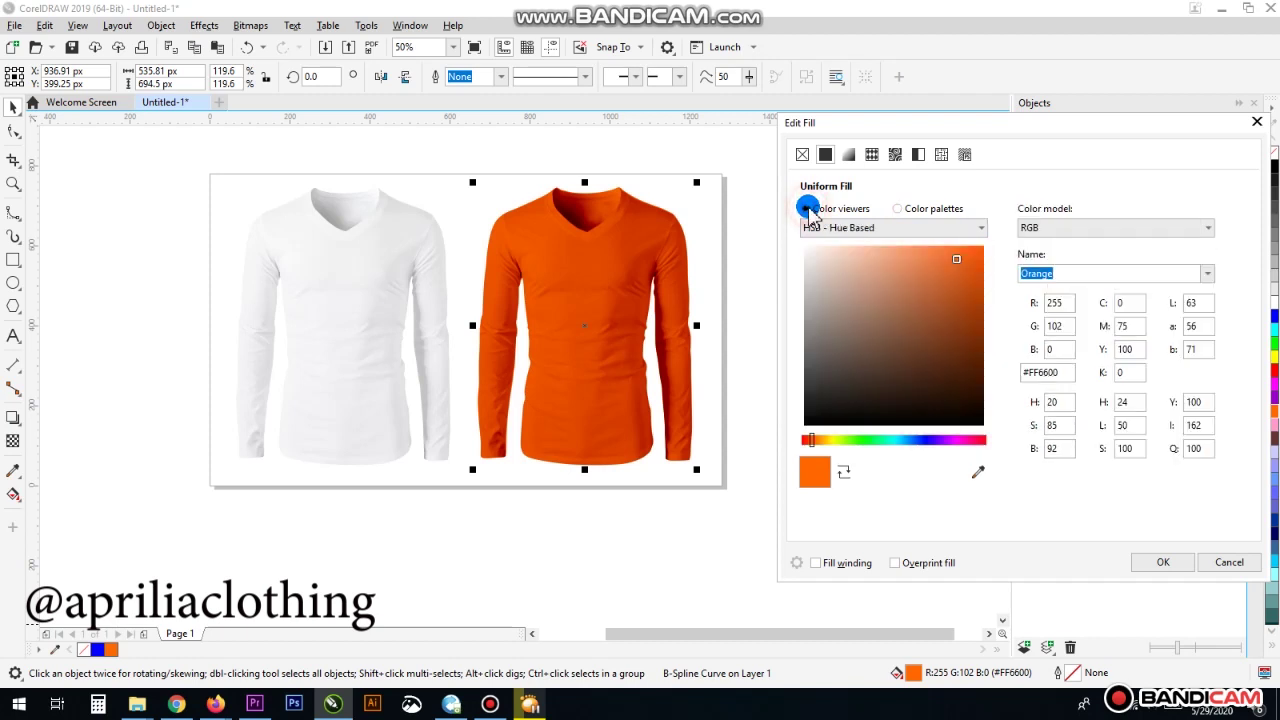
left_click(894, 262)
left_click(937, 257)
left_click(958, 278)
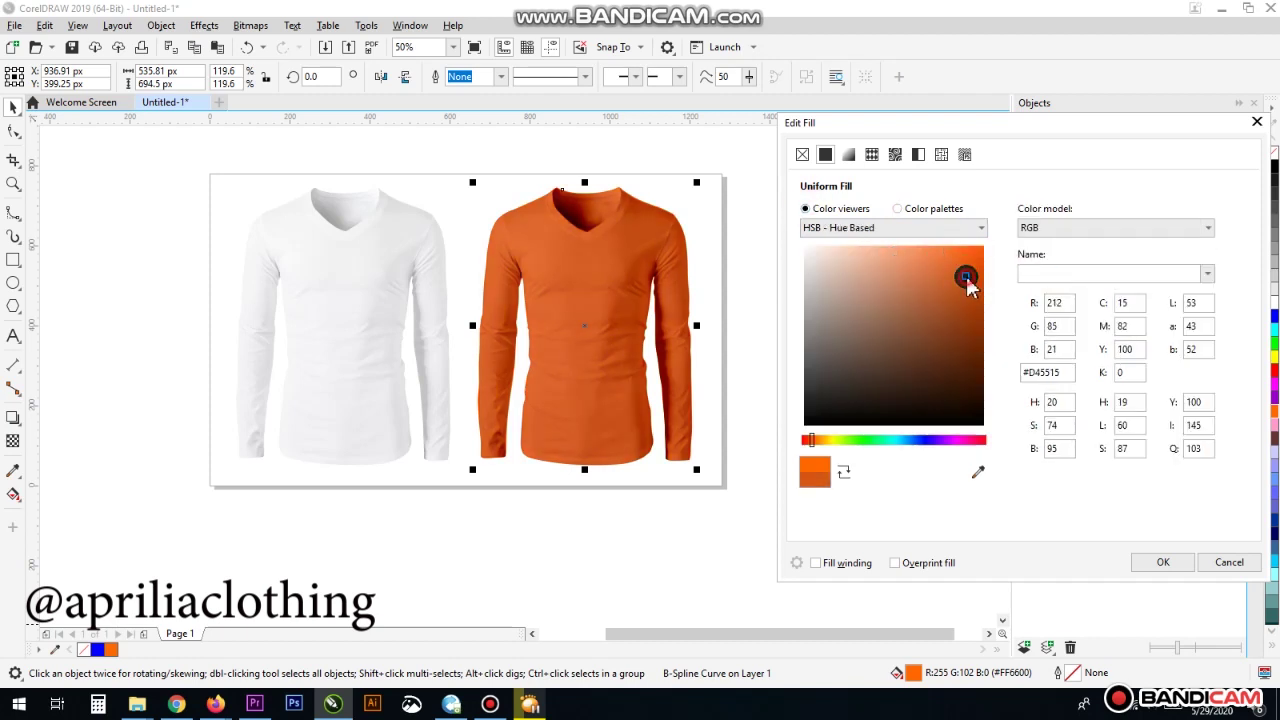
left_click(923, 265)
left_click_drag(857, 447, 905, 448)
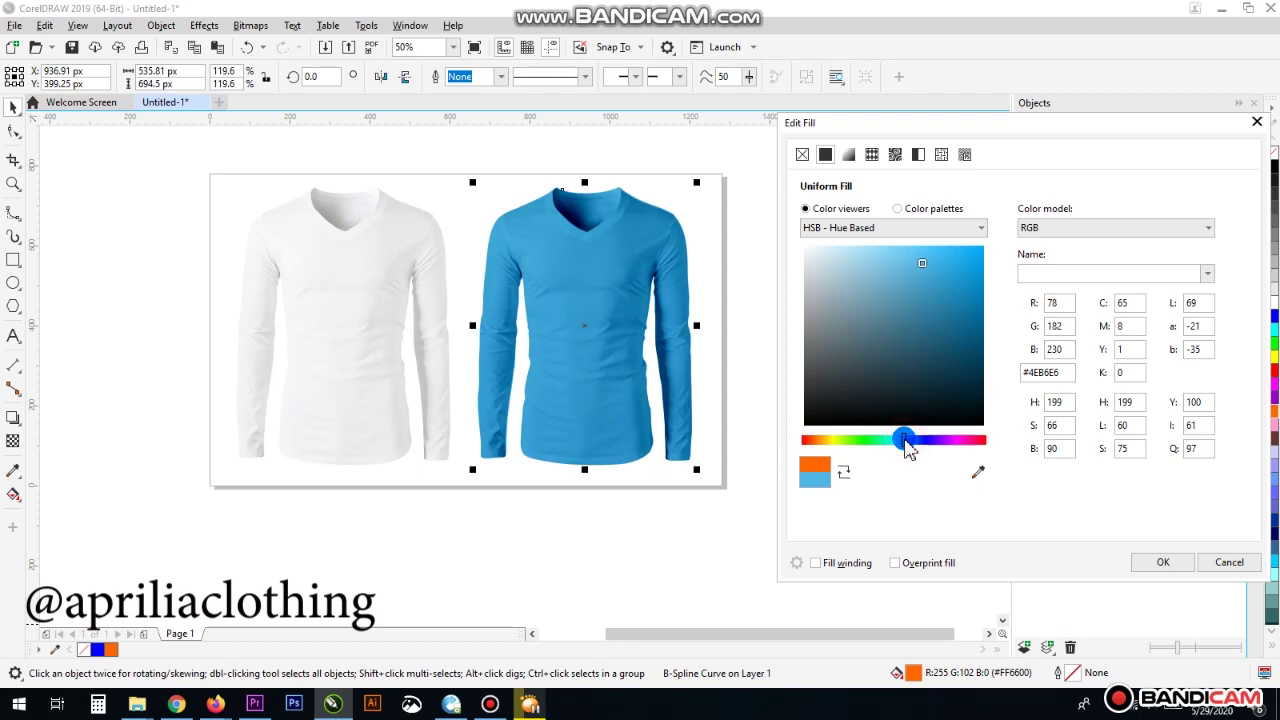
left_click(1123, 316)
left_click_drag(876, 281, 953, 279)
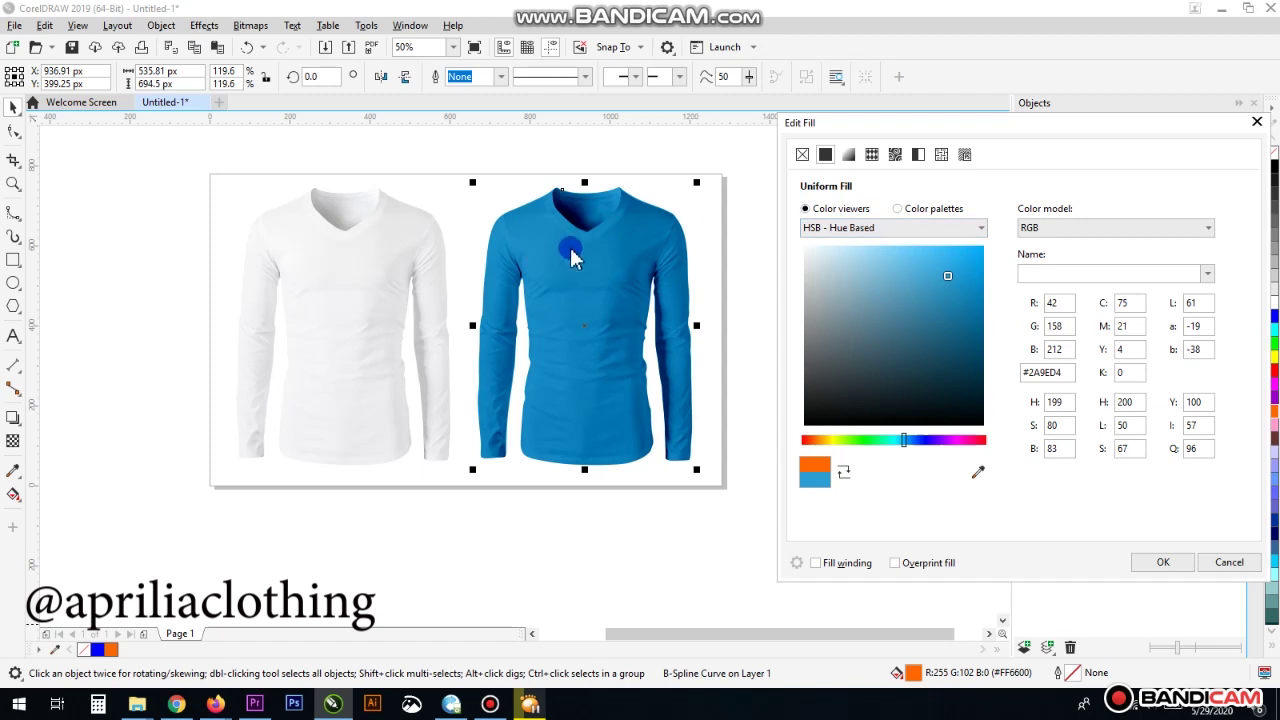
left_click(360, 287)
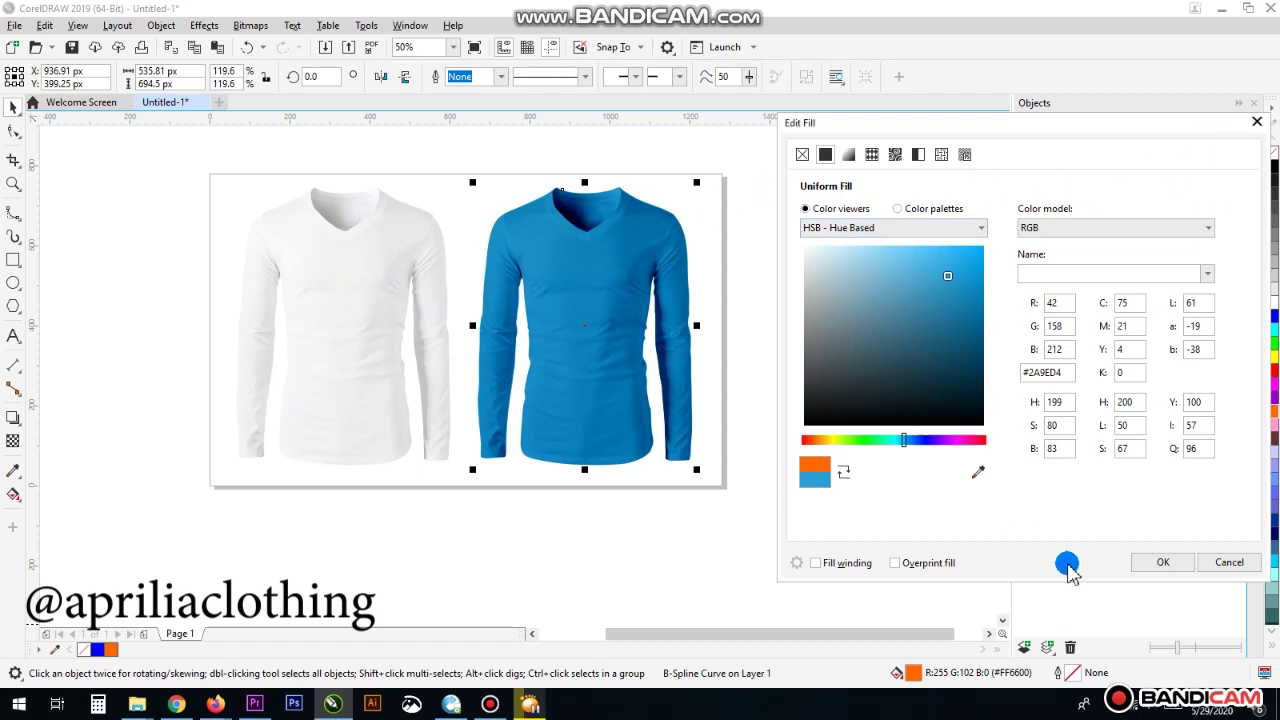
left_click(1167, 564)
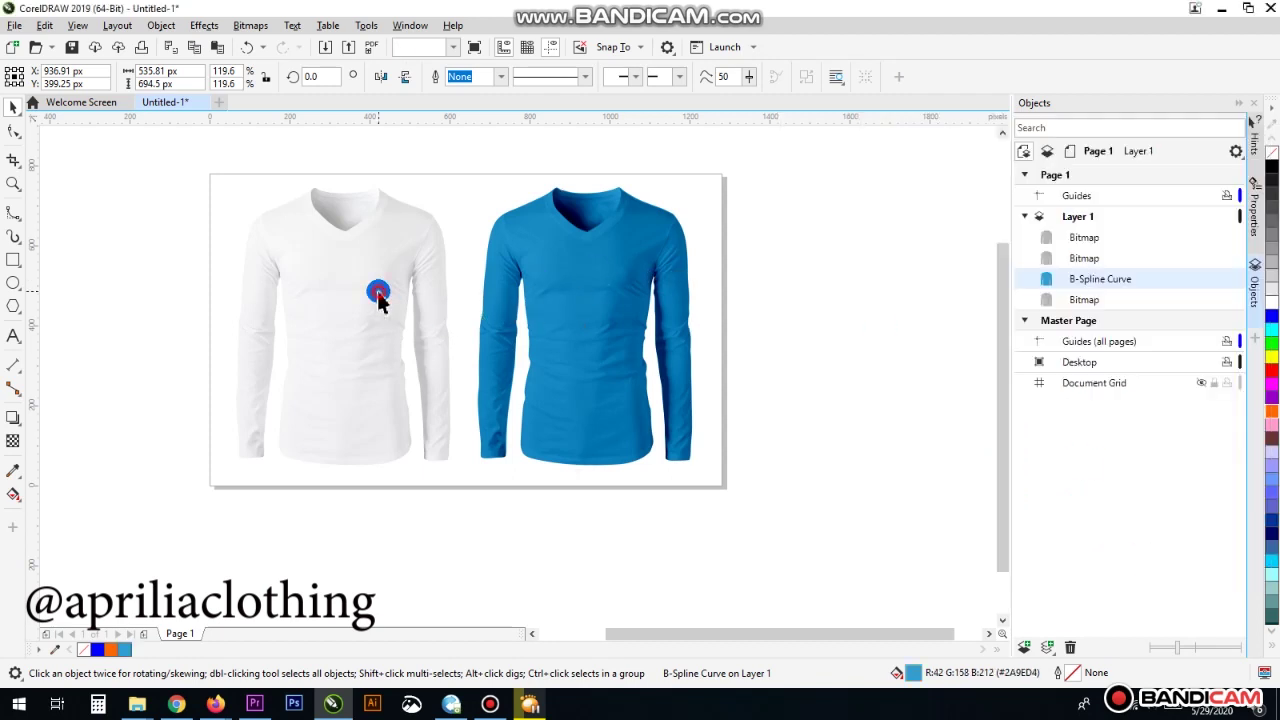
Move the remaining white shirt bitmap onto the blue shirt, align it with the shape's outline, and clear the selection
left_click(356, 255)
left_click_drag(356, 255, 600, 263)
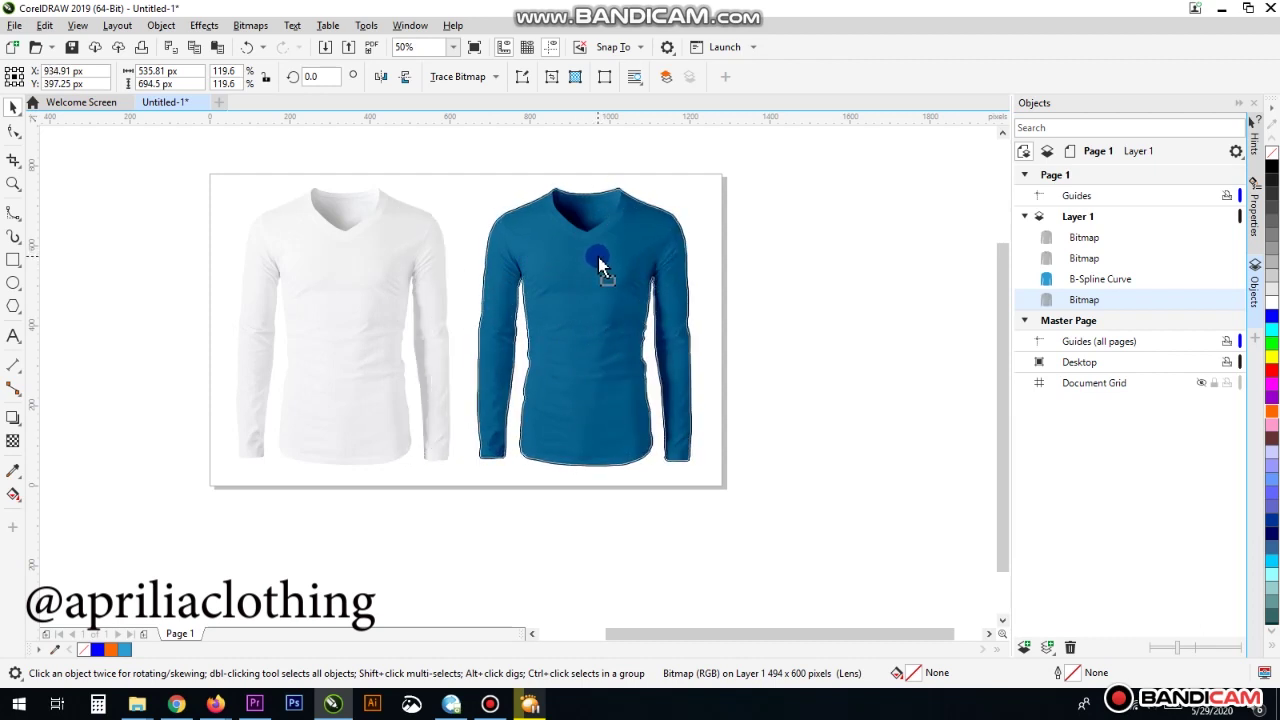
left_click_drag(598, 259, 598, 264)
scroll(584, 215, "up", 3)
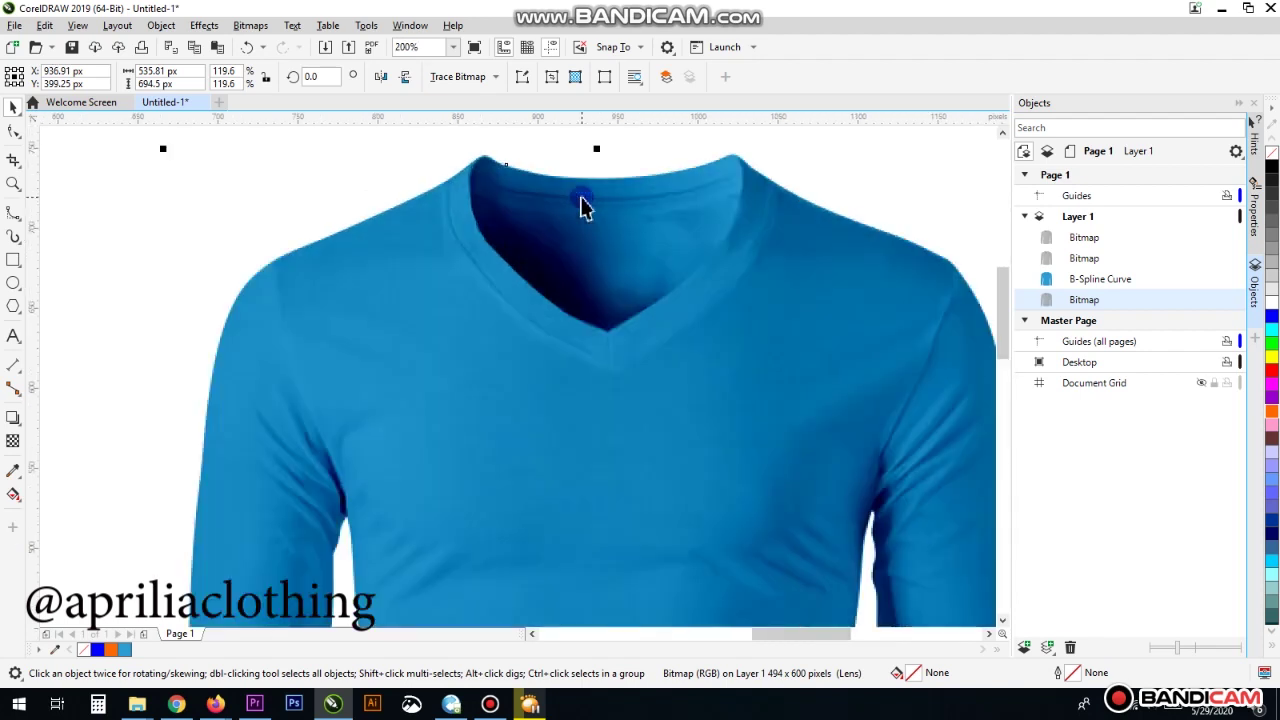
scroll(584, 205, "down", 3)
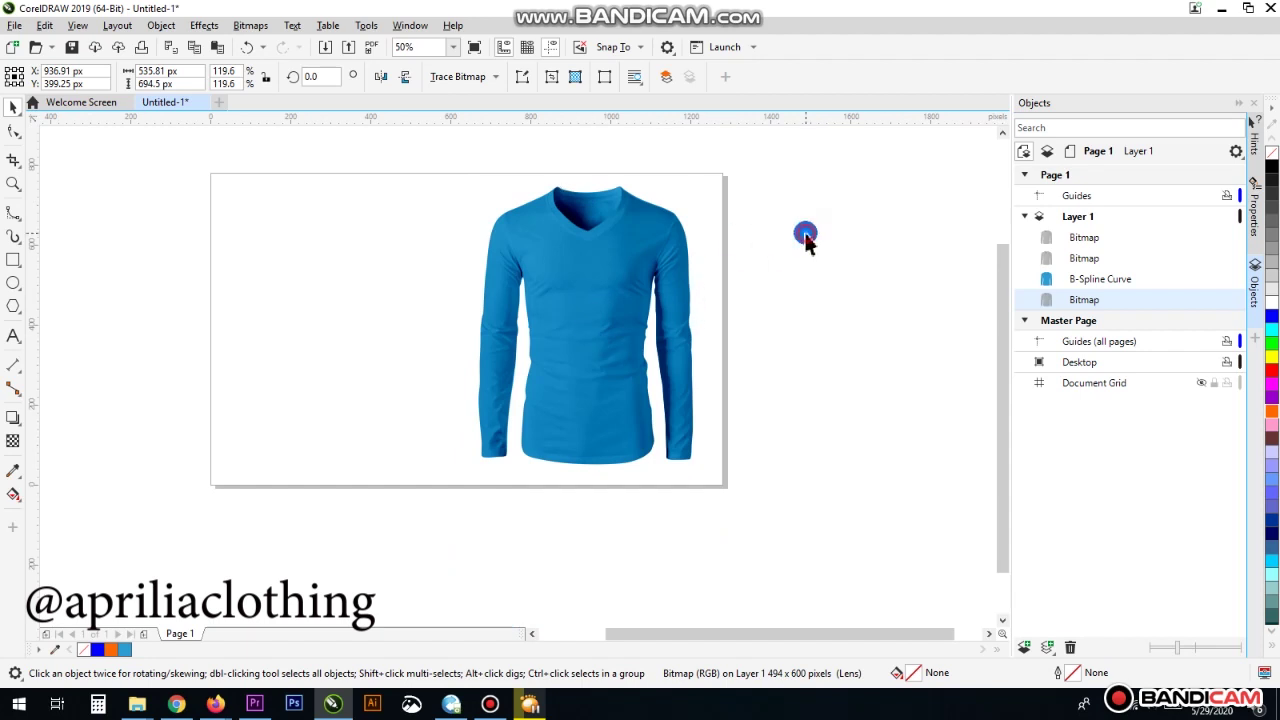
left_click(771, 241)
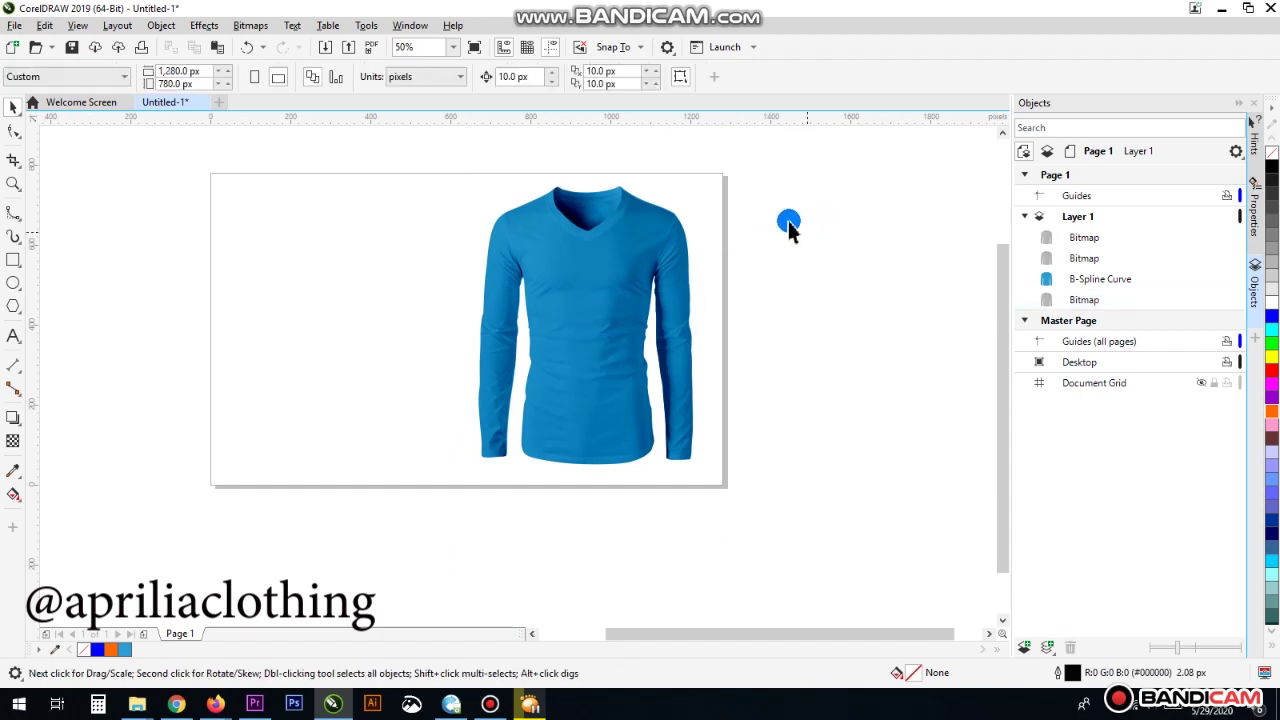
scroll(630, 285, "up", 2)
scroll(630, 285, "down", 2)
left_click(766, 330)
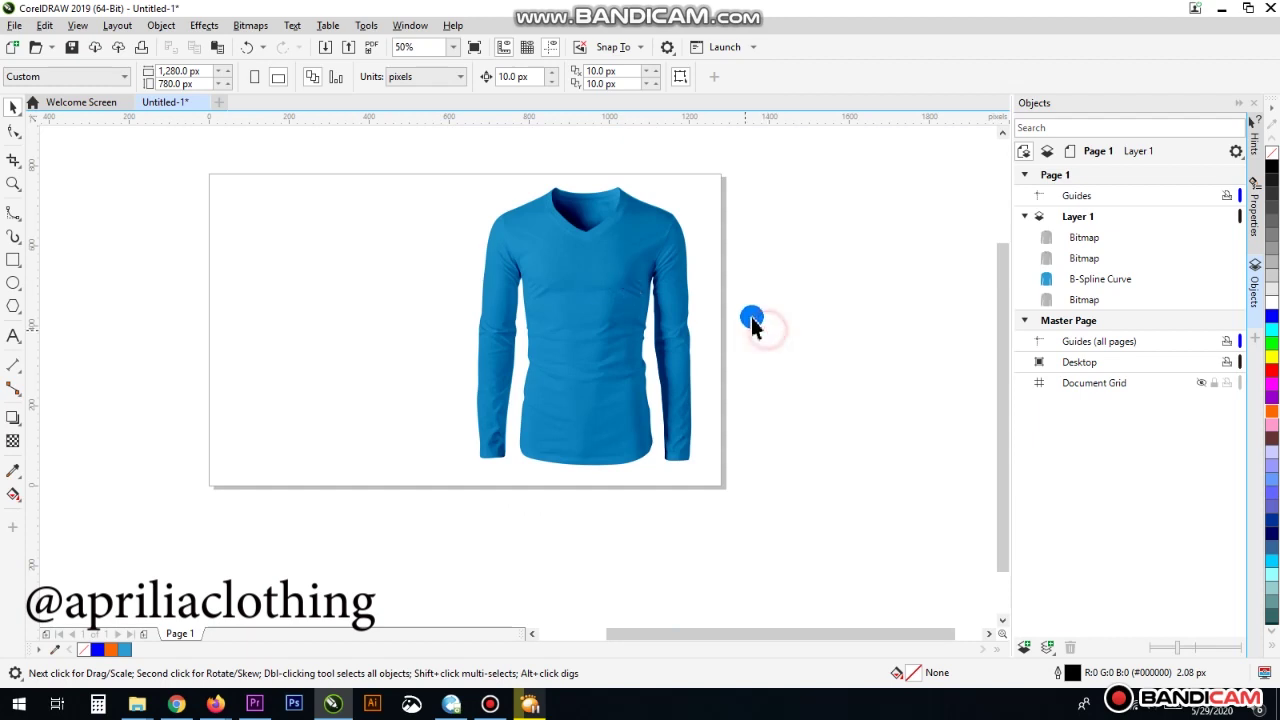
Switch to File Explorer, go to the Documents folder, and open the Untitled-1 drawing in CorelDRAW
mouse_move(143, 708)
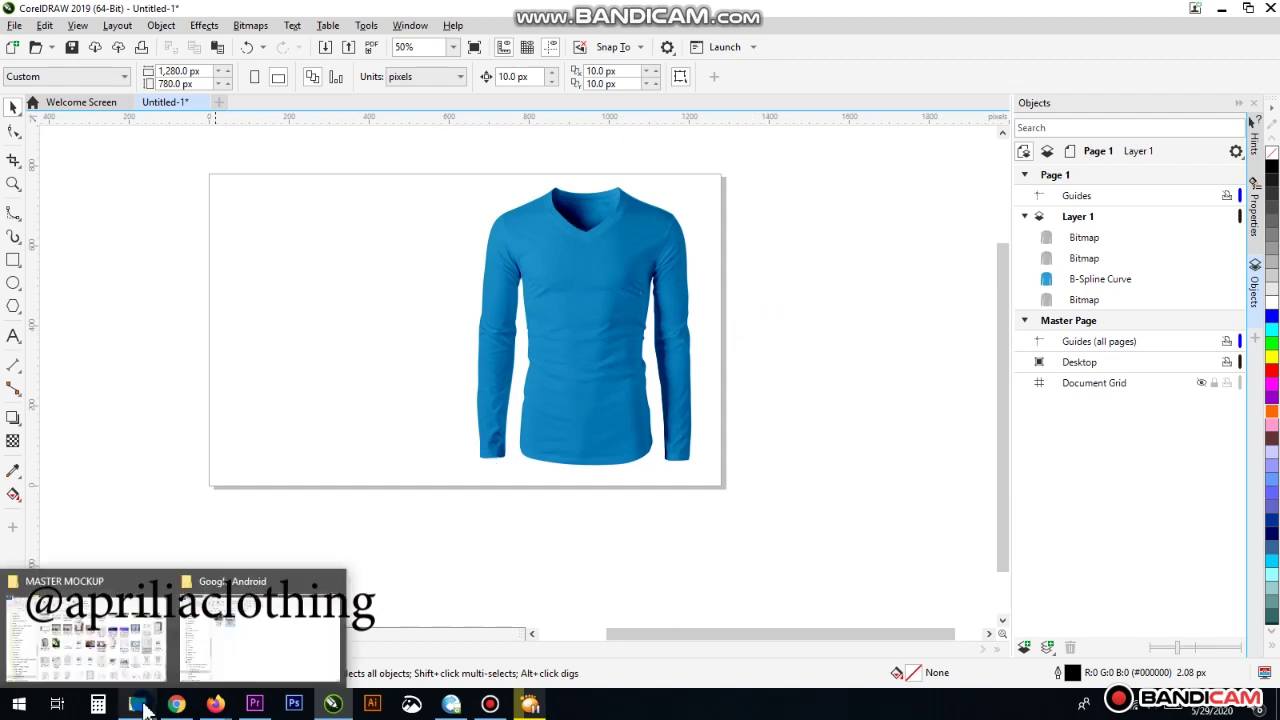
left_click(133, 648)
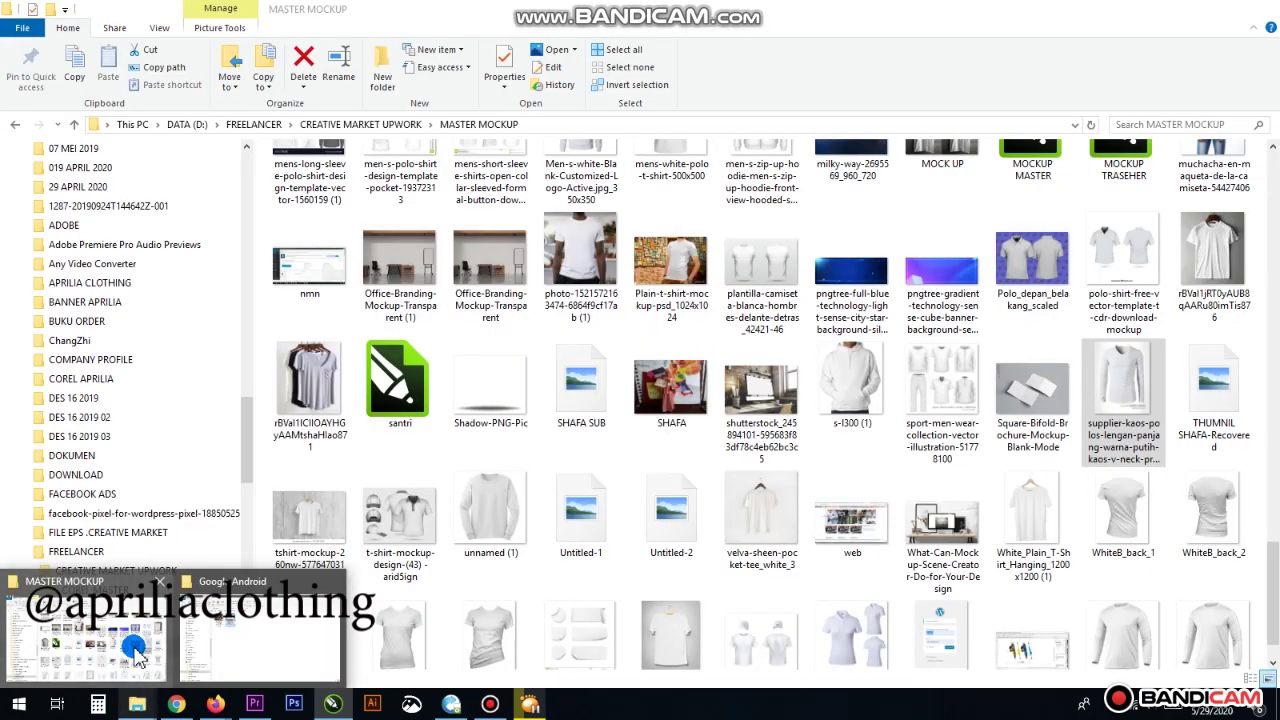
left_click(135, 705)
left_click(85, 640)
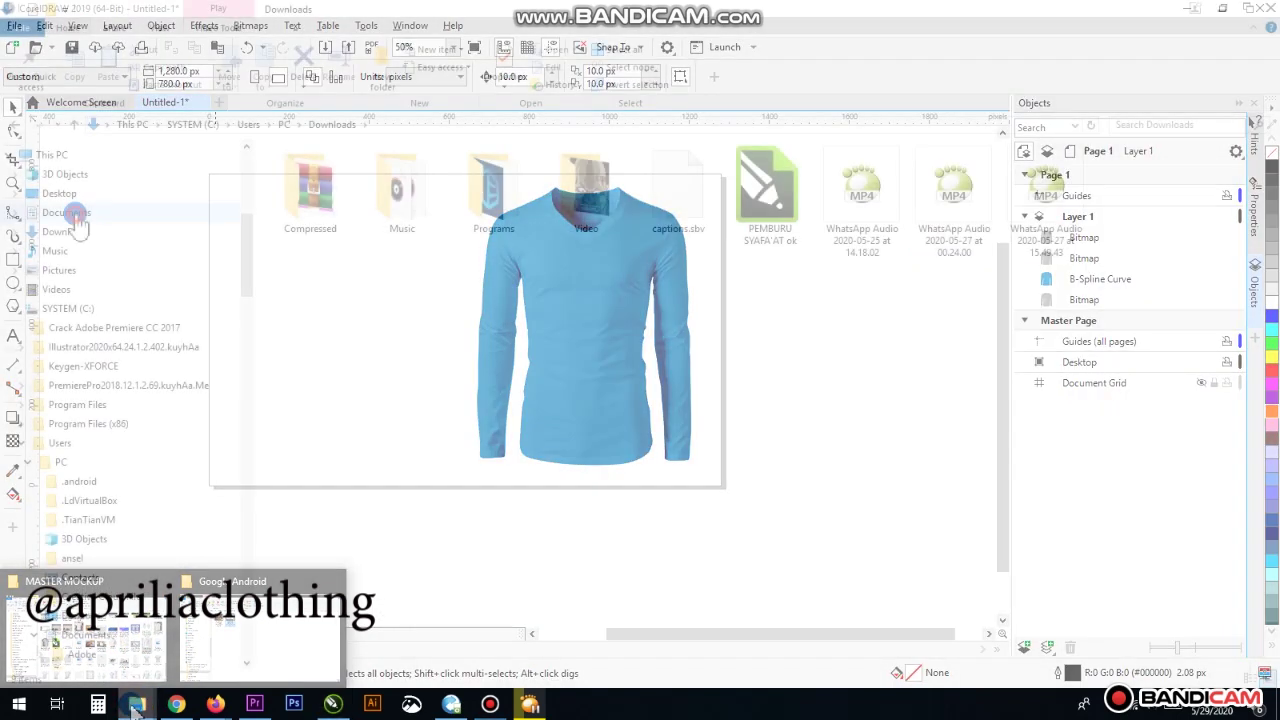
left_click(70, 212)
left_click(690, 418)
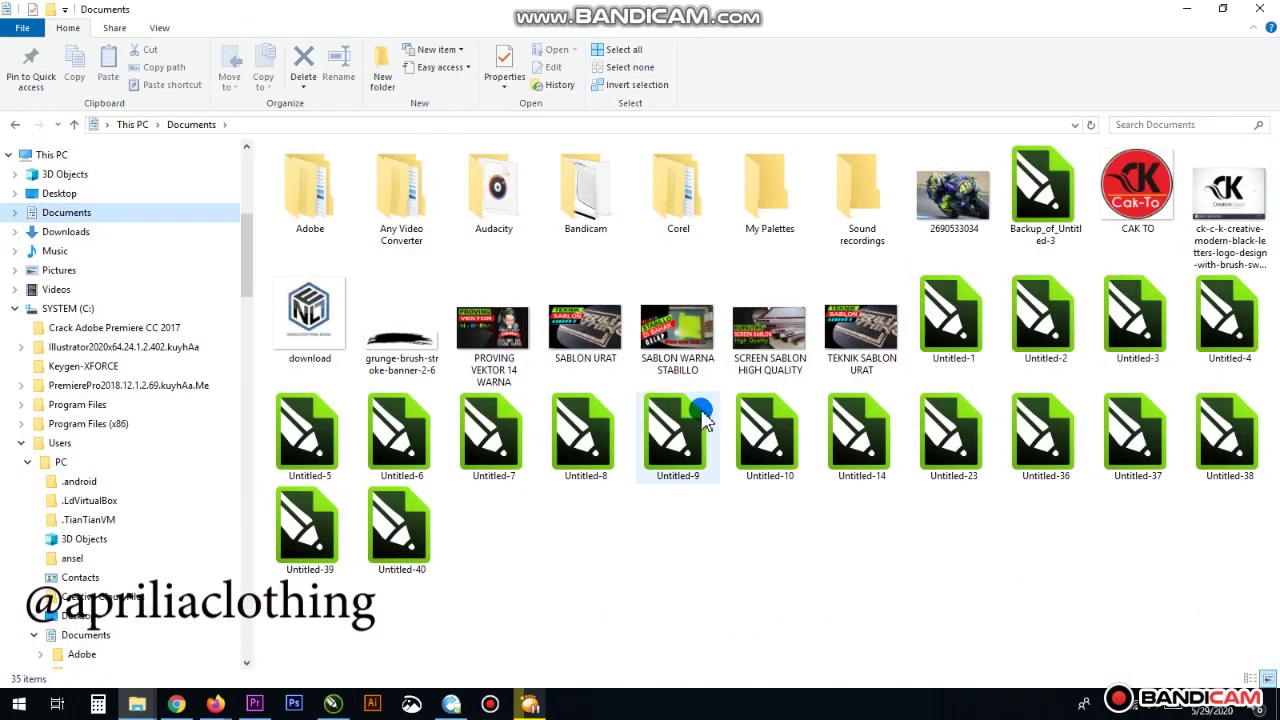
left_click(665, 480)
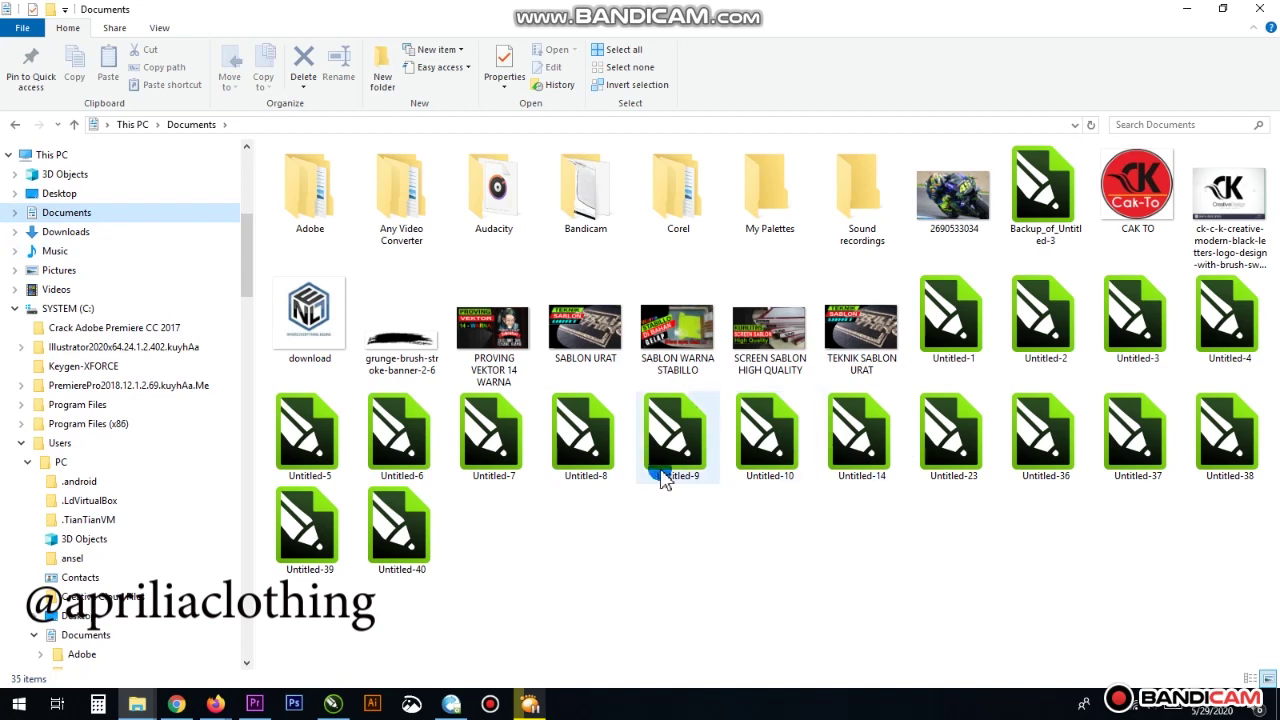
left_click(962, 331)
right_click(963, 311)
mouse_move(1030, 472)
left_click(838, 508)
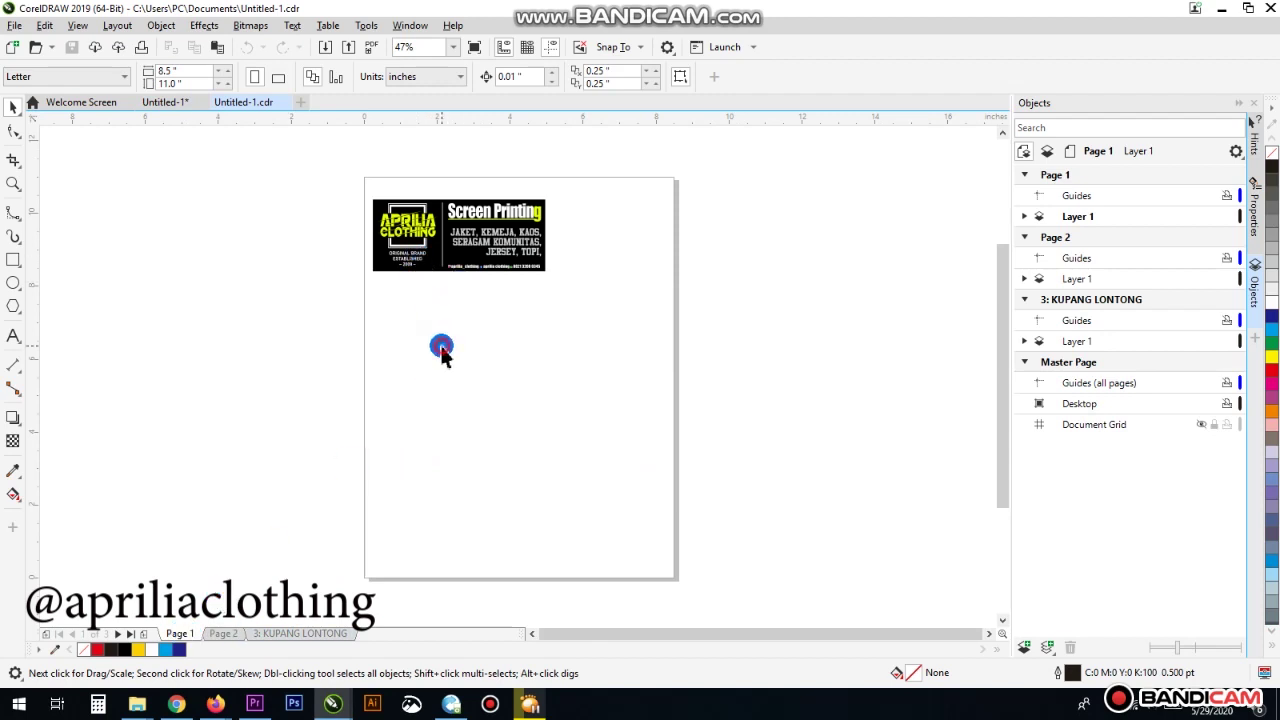
Copy the Aprilia Clothing logo from the Untitled-1.cdr drawing and paste it into the shirt mockup document
left_click_drag(349, 186, 460, 300)
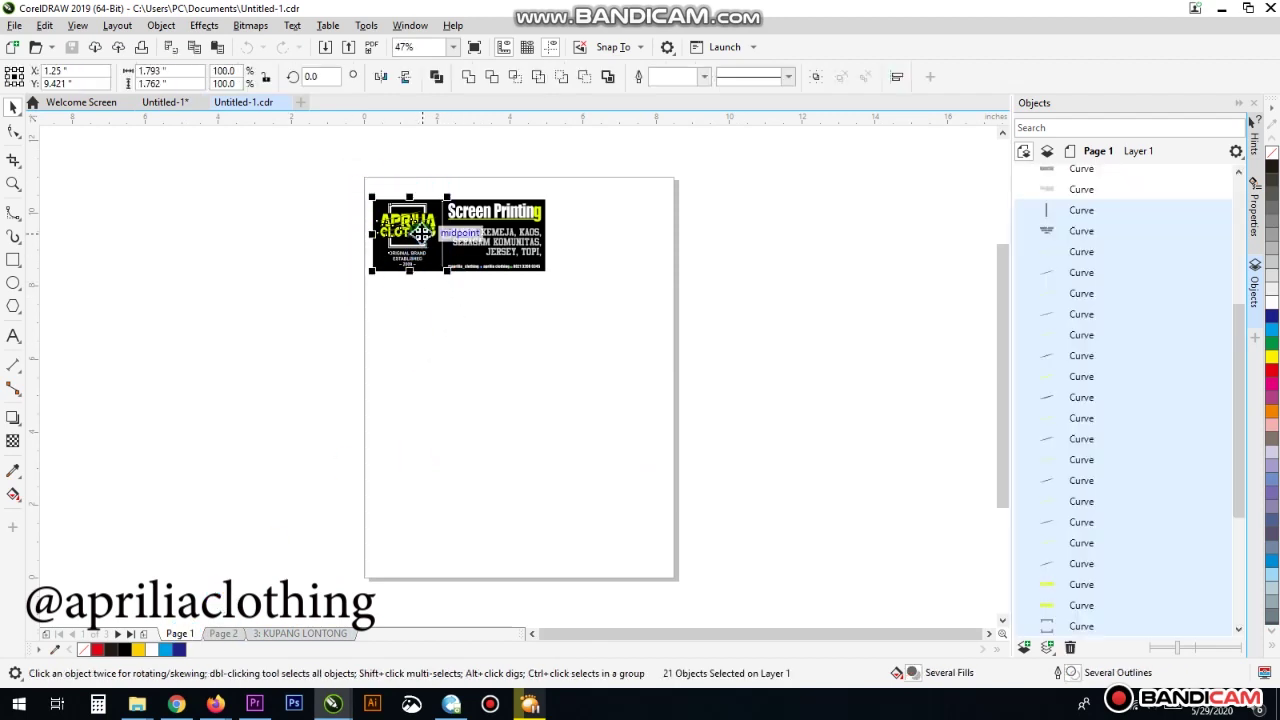
right_click(421, 234)
left_click(461, 323)
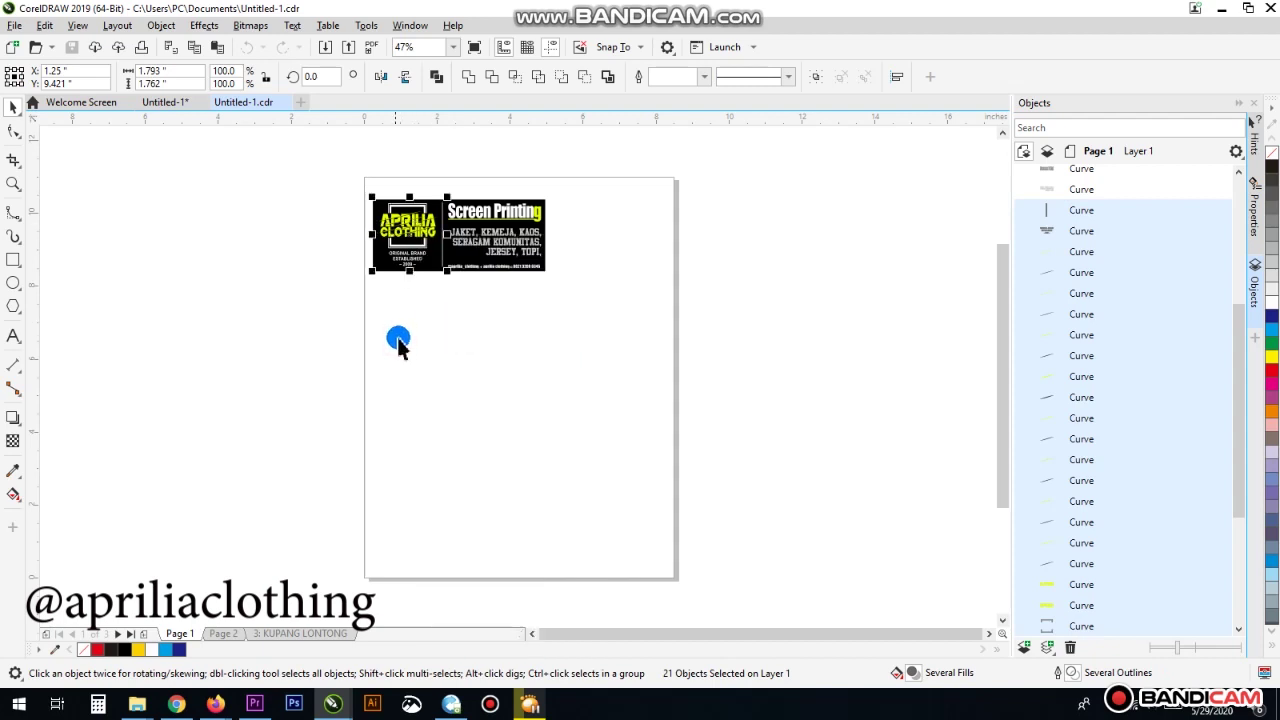
left_click(161, 106)
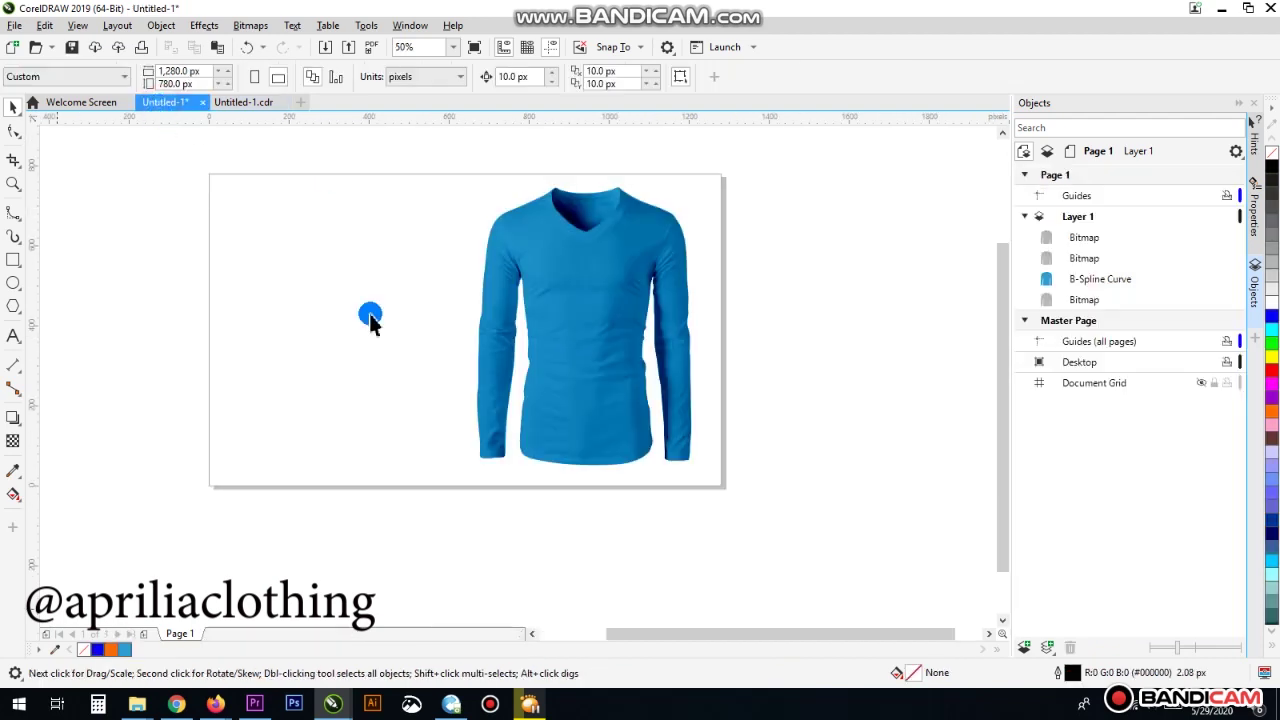
right_click(153, 313)
left_click(194, 433)
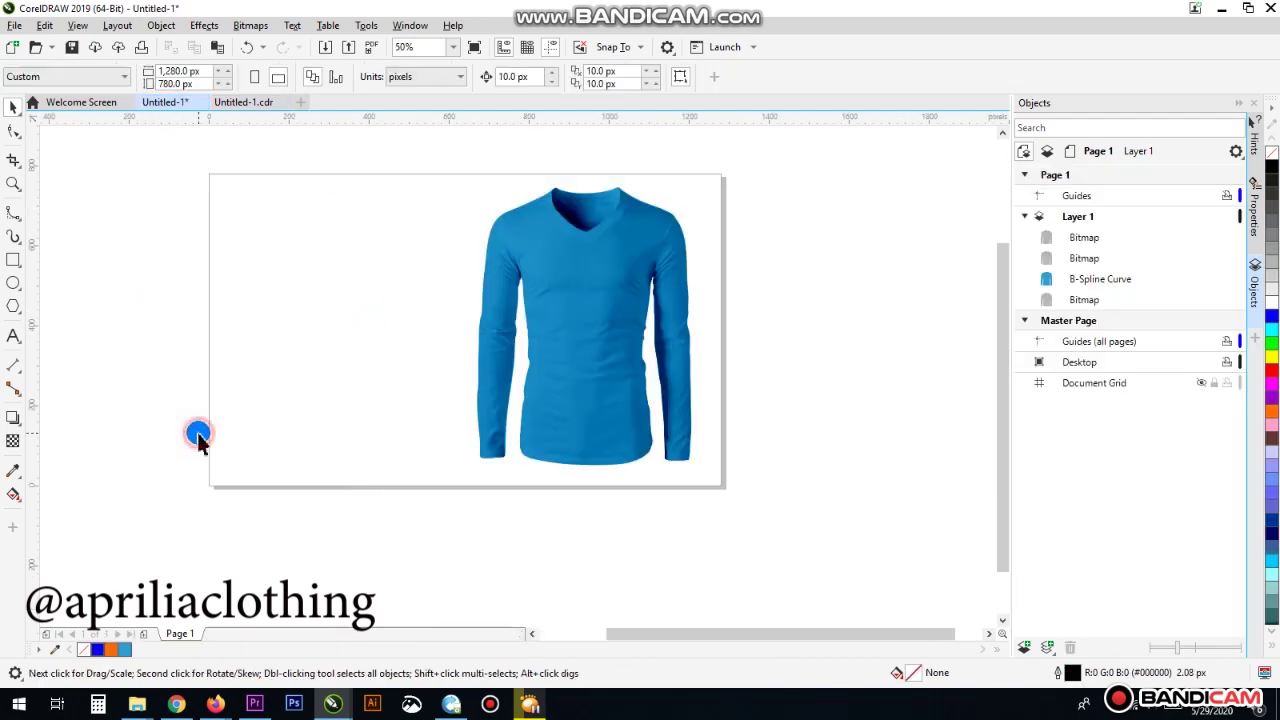
Group the pasted Aprilia Clothing logo objects and move the group onto the page beside the blue shirt
scroll(418, 337, "down", 4)
left_click(345, 233)
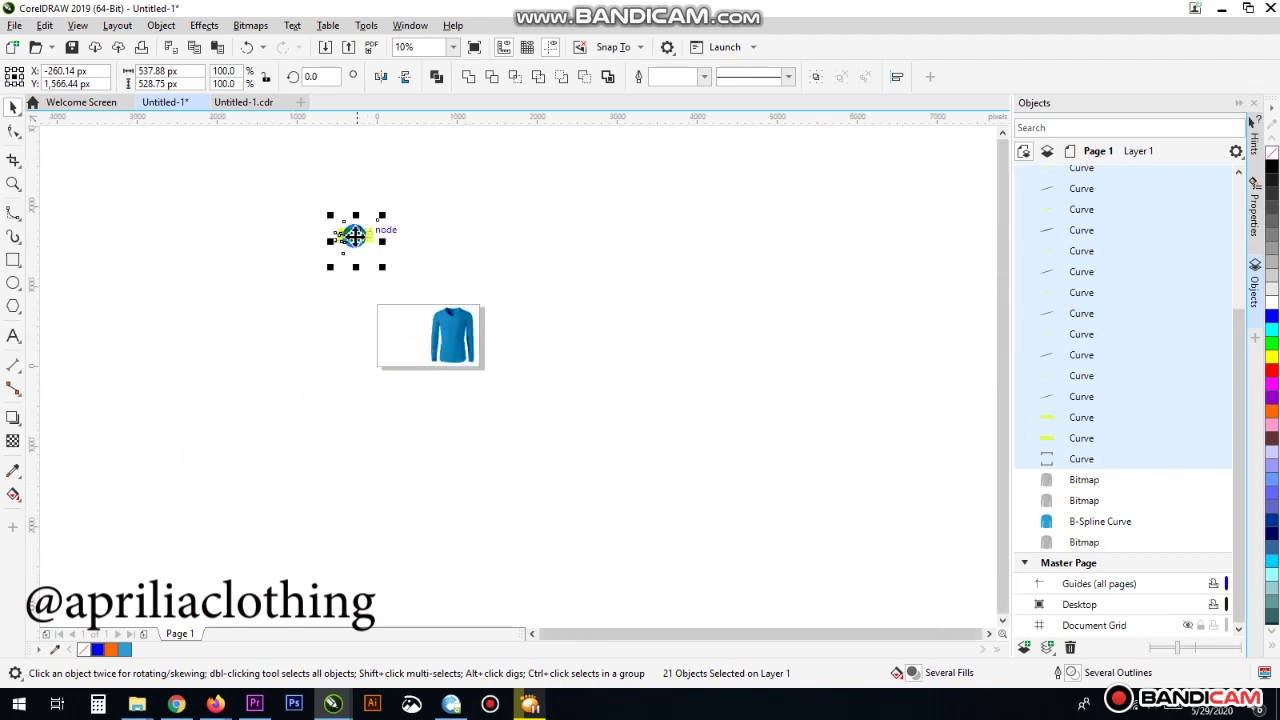
left_click_drag(288, 172, 401, 295)
right_click(360, 237)
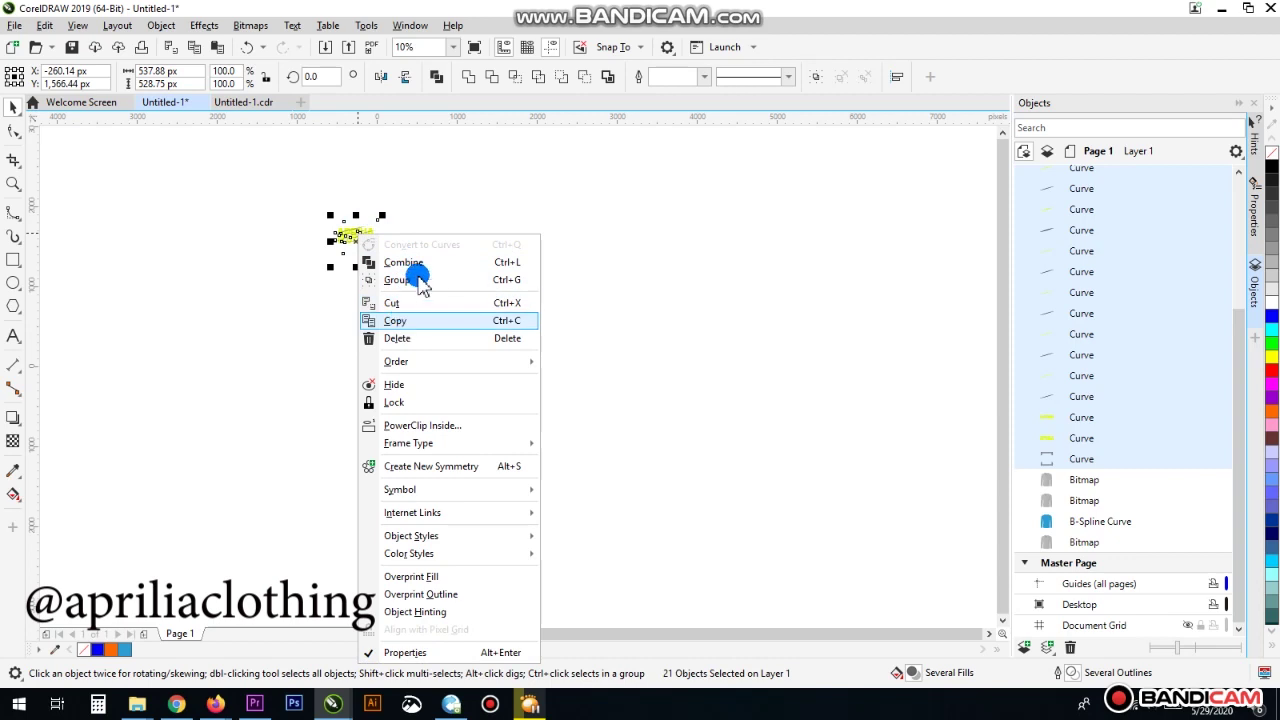
left_click(405, 280)
left_click_drag(357, 238, 397, 325)
scroll(441, 349, "up", 4)
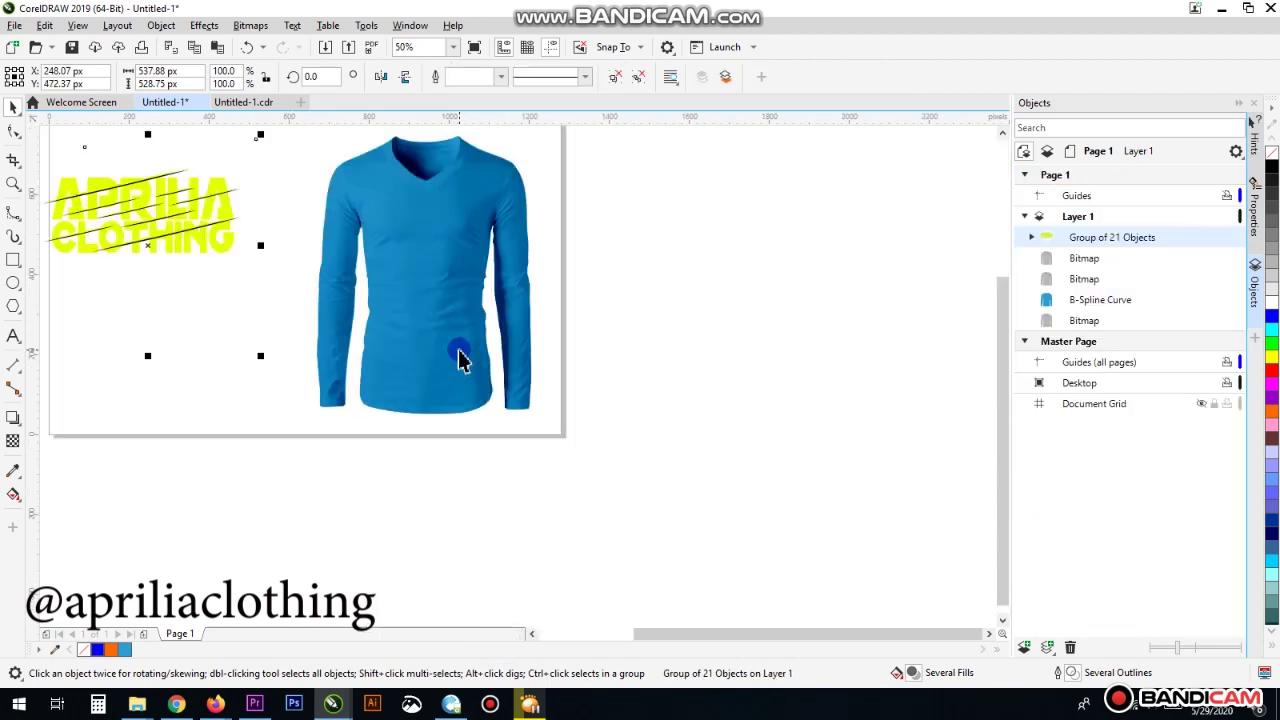
Move the two transparent white shirt bitmaps off the blue shirt shape to the empty area beside the page
left_click(429, 251)
left_click_drag(429, 251, 668, 268)
left_click(429, 263)
left_click_drag(429, 263, 802, 321)
left_click(450, 272)
Place the logo group on the blue shirt's chest and scale it down to about 34.4%
left_click(166, 246)
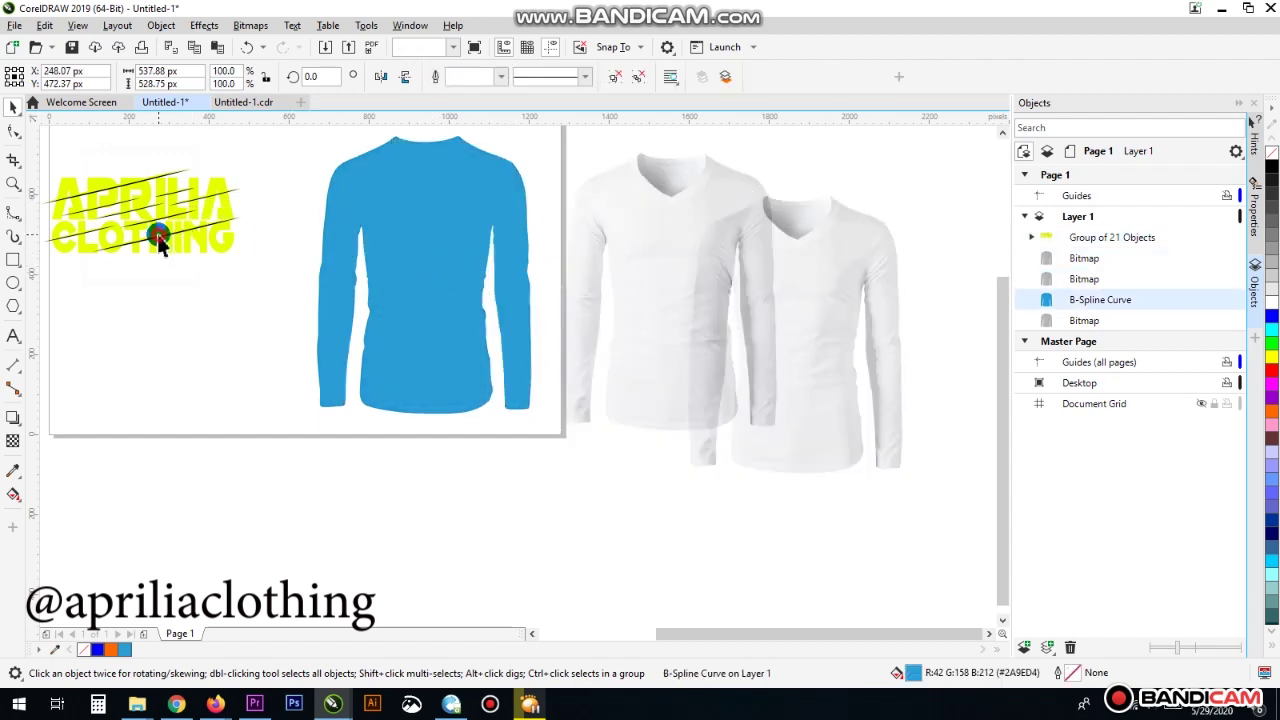
left_click_drag(200, 220, 488, 235)
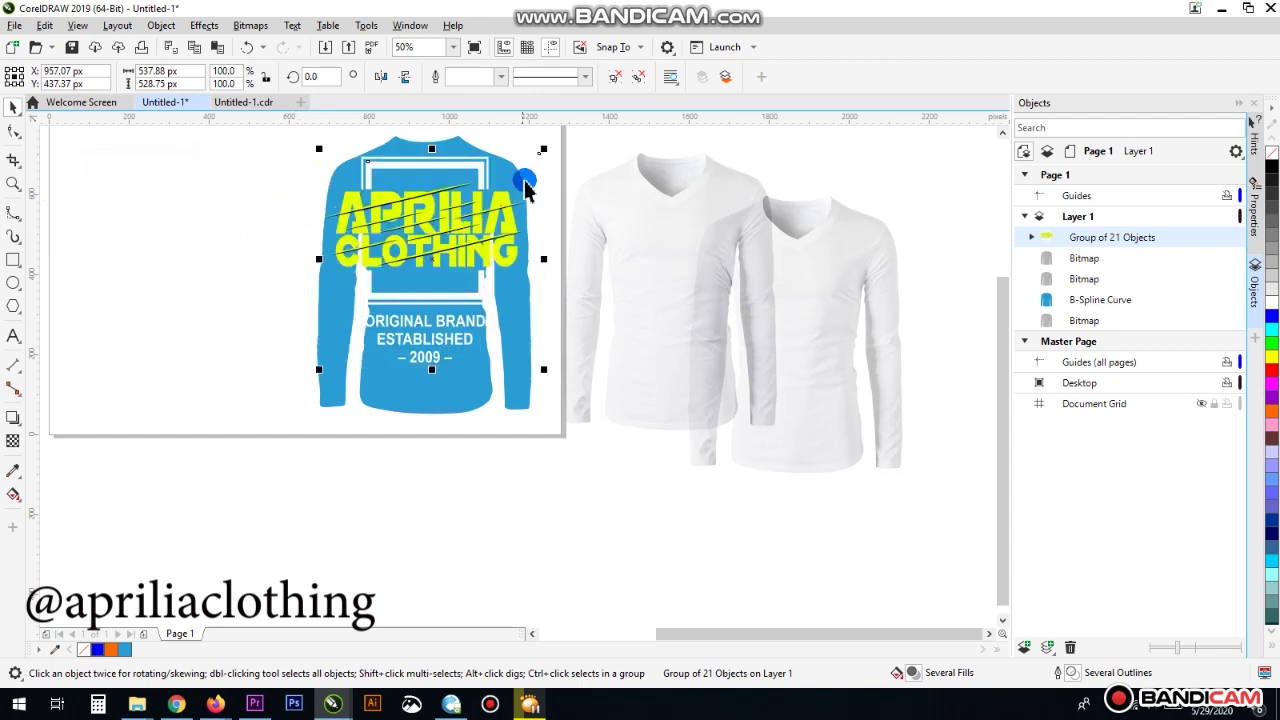
left_click_drag(545, 147, 434, 236)
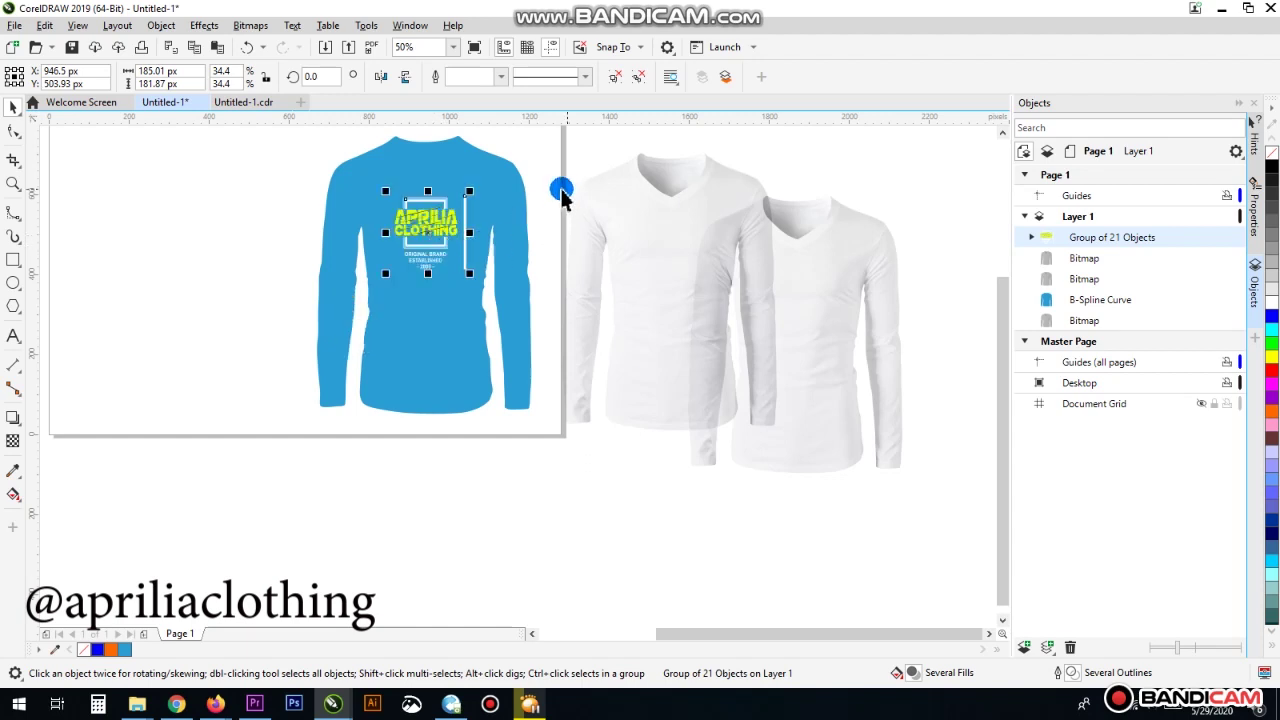
Ungroup the logo and delete the vertical white line beside it
right_click(432, 218)
left_click(475, 263)
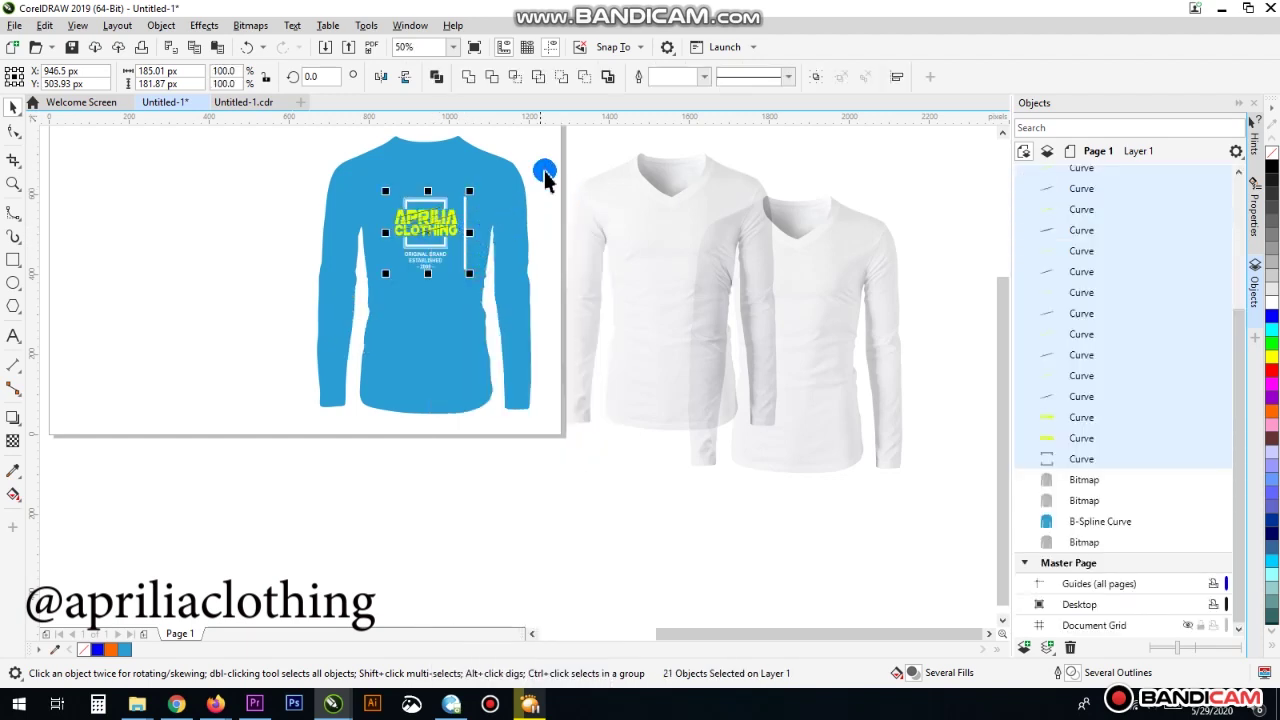
left_click(545, 170)
left_click(465, 240)
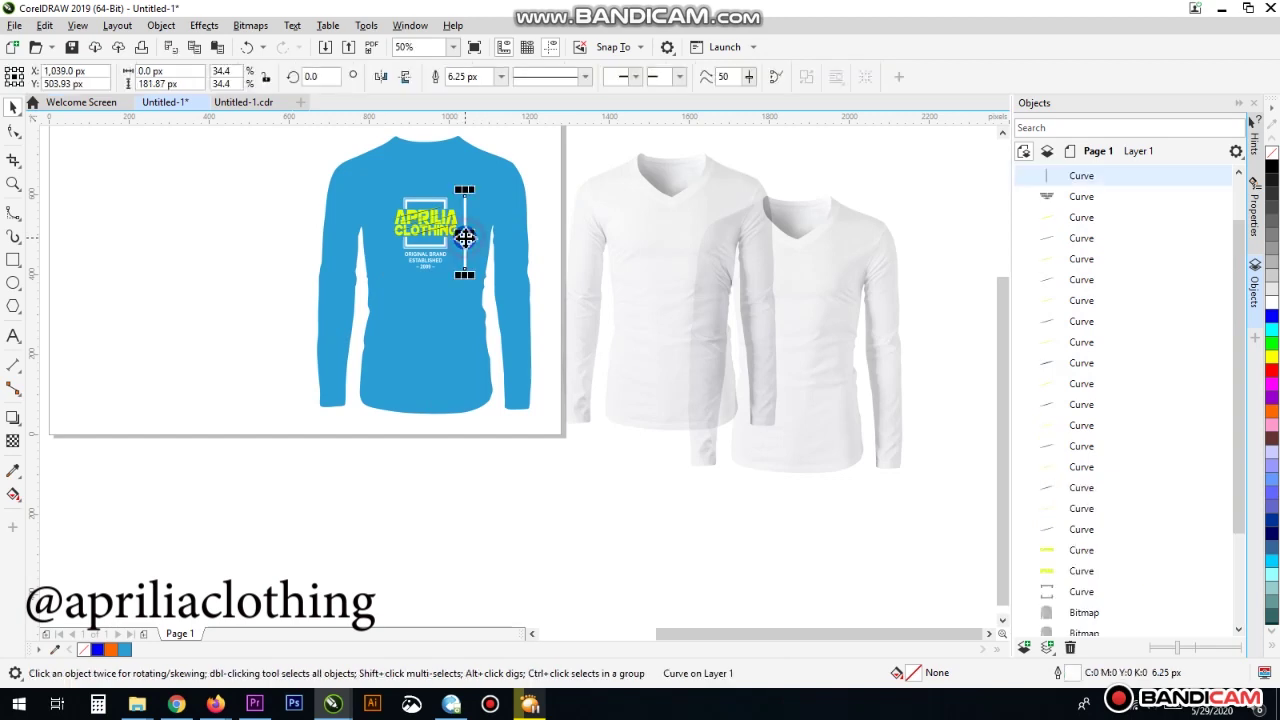
key("Delete")
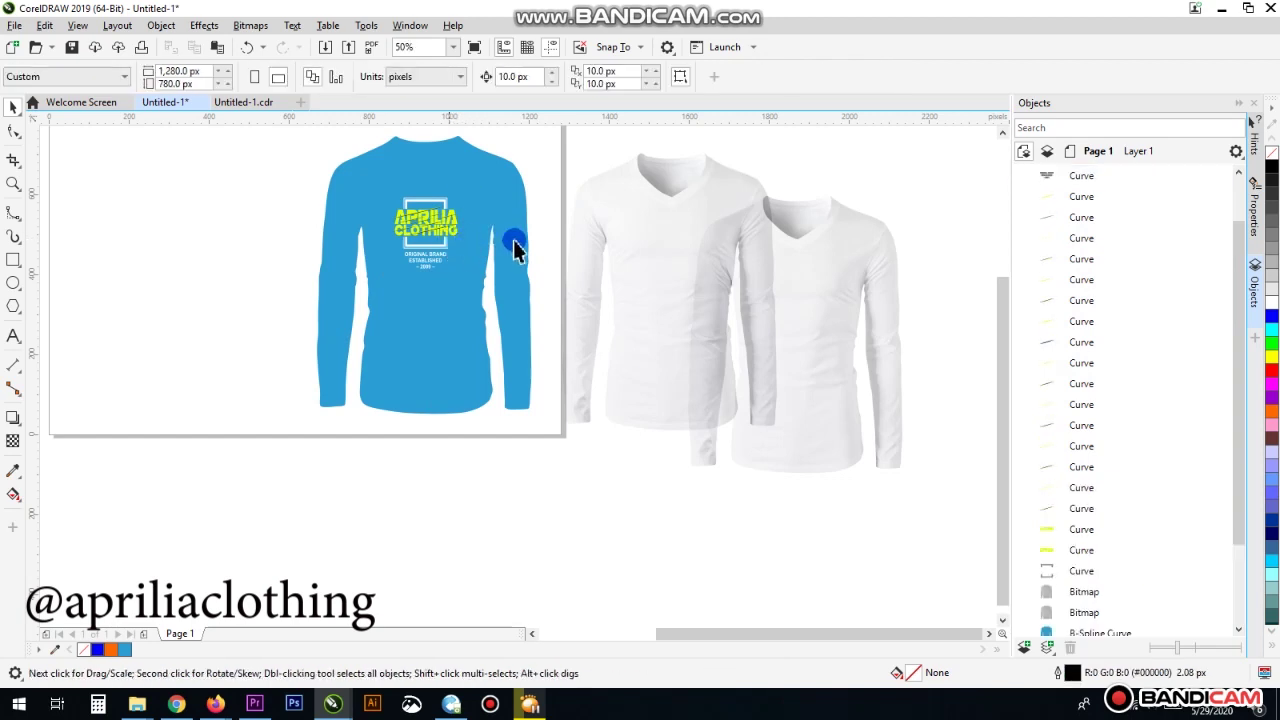
Move the nearer transparent shirt bitmap over the logo and blue shape, aligned with the shape's outline, and check the collar edge
left_click(652, 263)
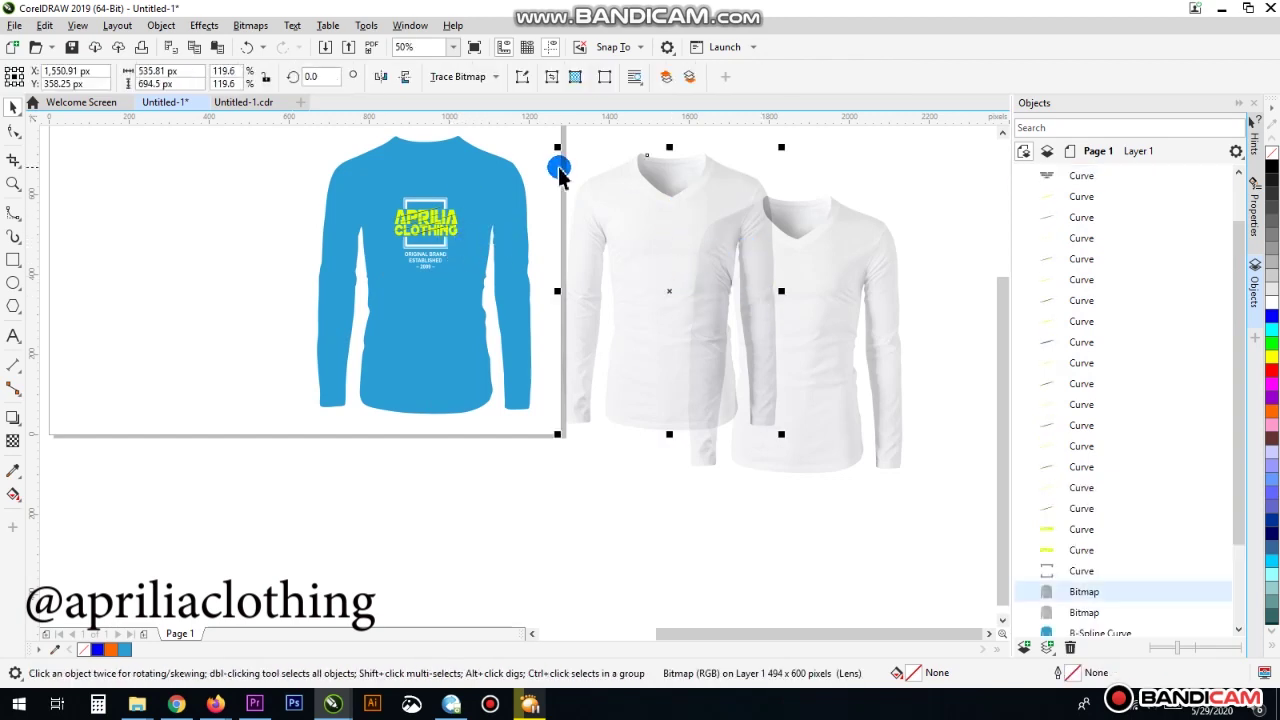
left_click_drag(645, 189, 403, 176)
left_click(753, 271)
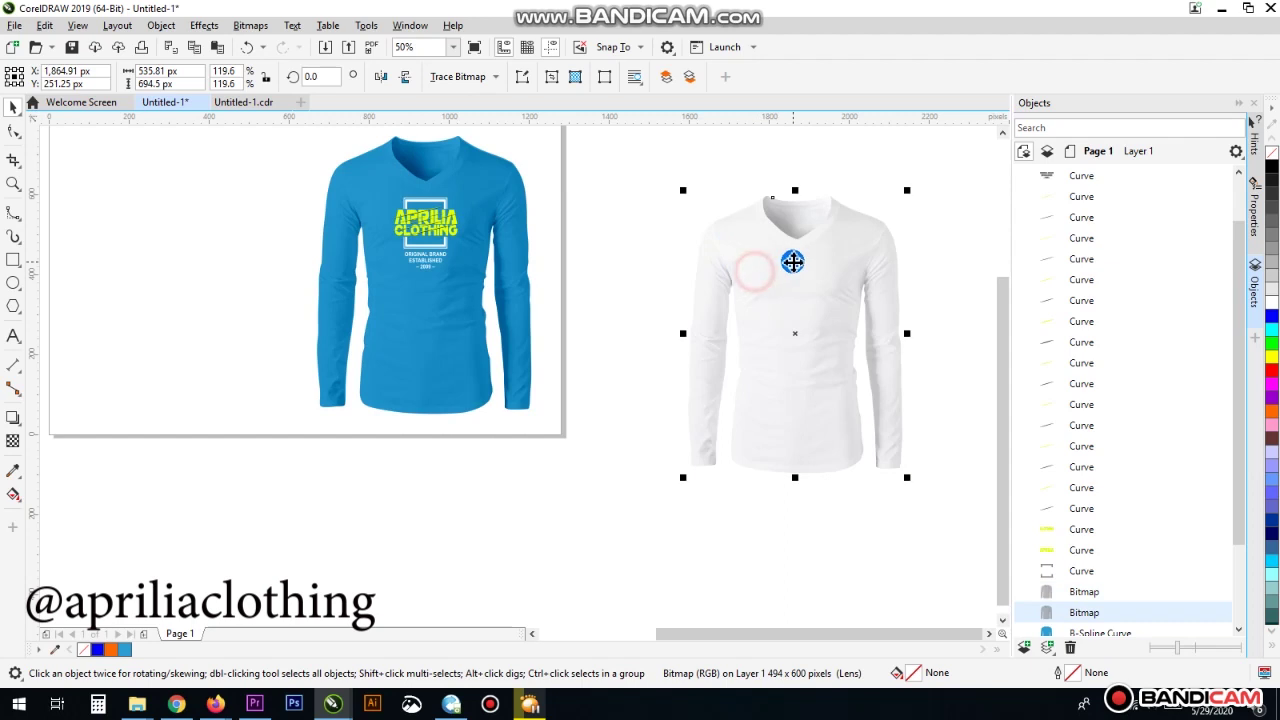
left_click(786, 252)
scroll(415, 127, "up", 5)
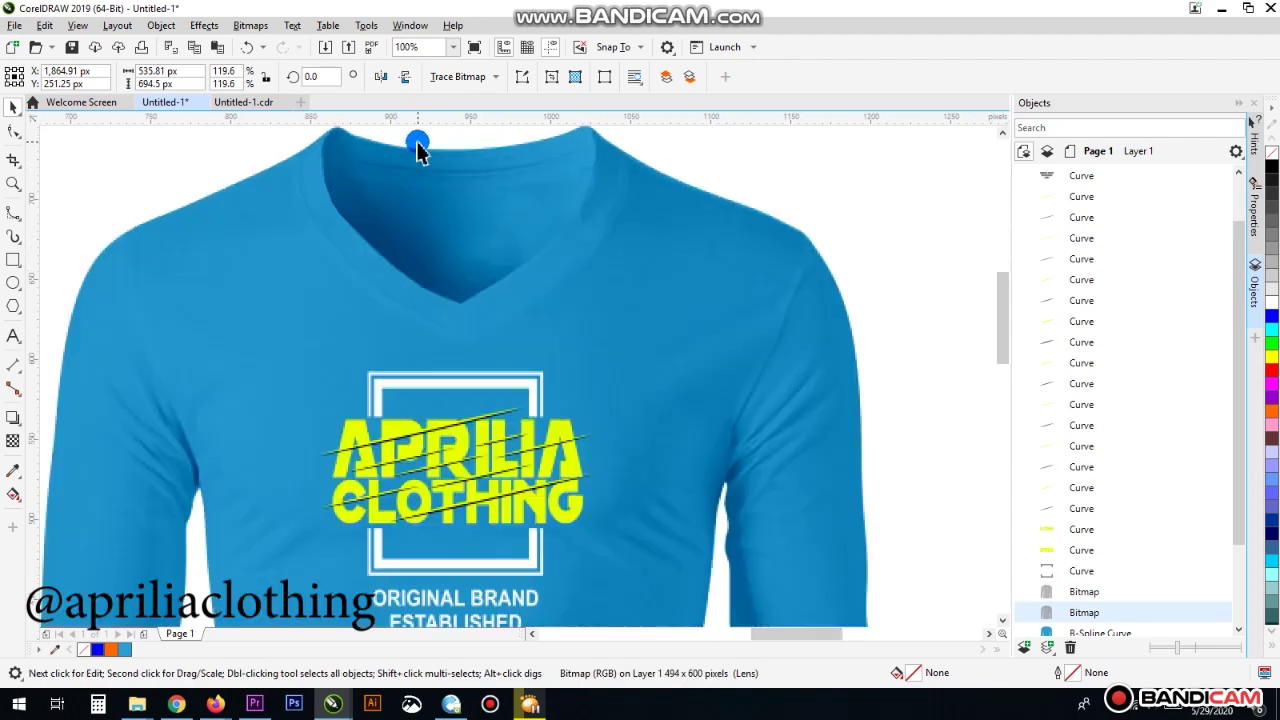
scroll(360, 140, "up", 2)
scroll(363, 145, "down", 3)
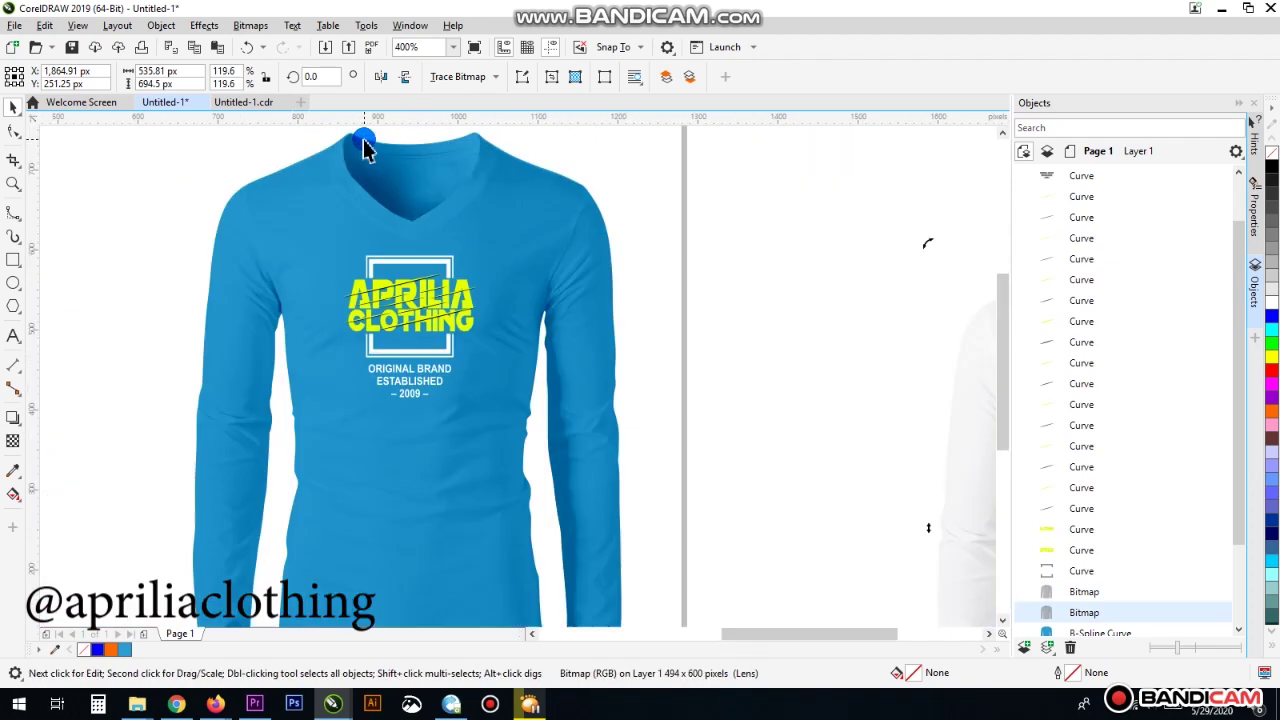
scroll(363, 145, "up", 1)
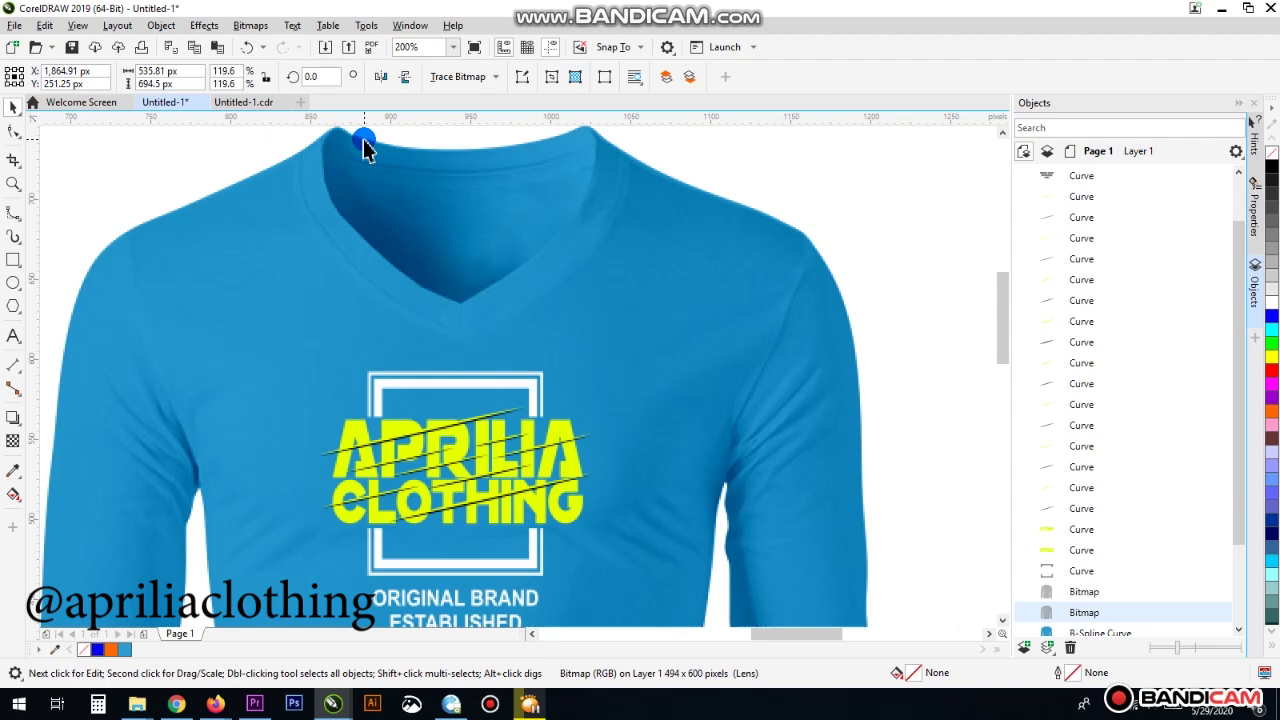
scroll(385, 160, "down", 1)
scroll(683, 303, "down", 2)
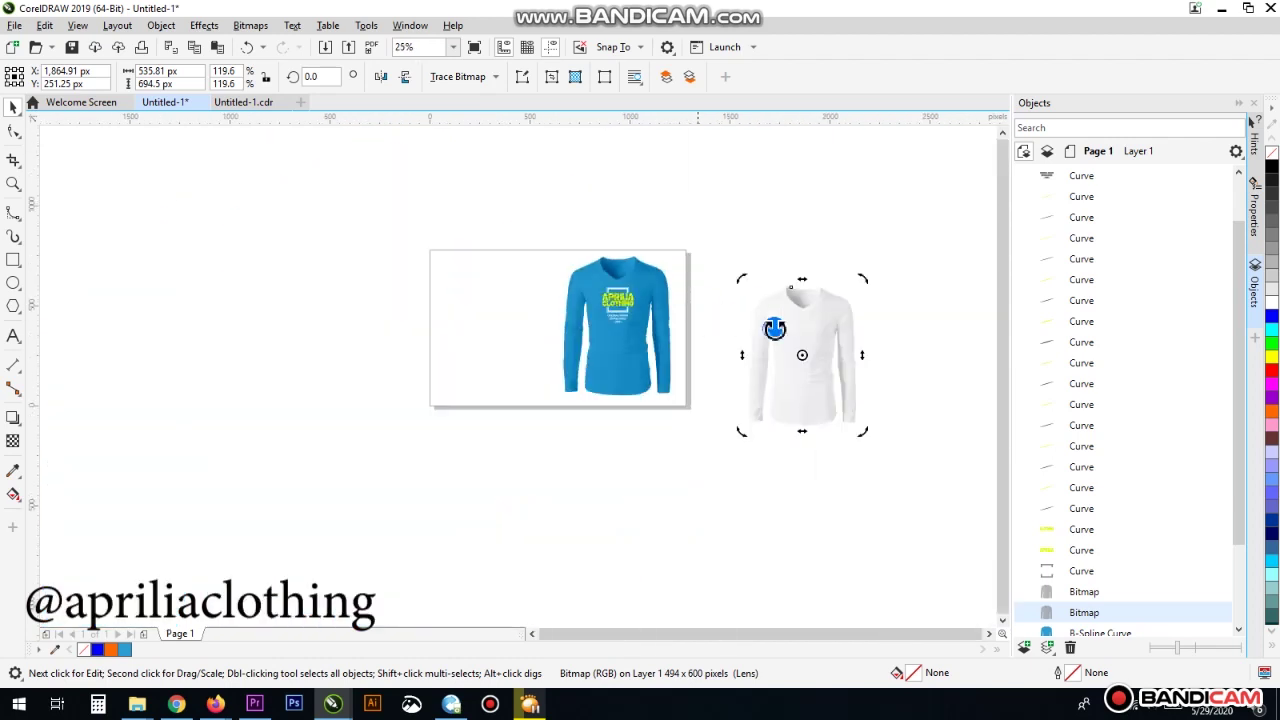
Place another transparent shirt bitmap over the blue shirt and nudge it toward the shape's collar edge
left_click_drag(805, 322, 491, 350)
scroll(620, 302, "up", 1)
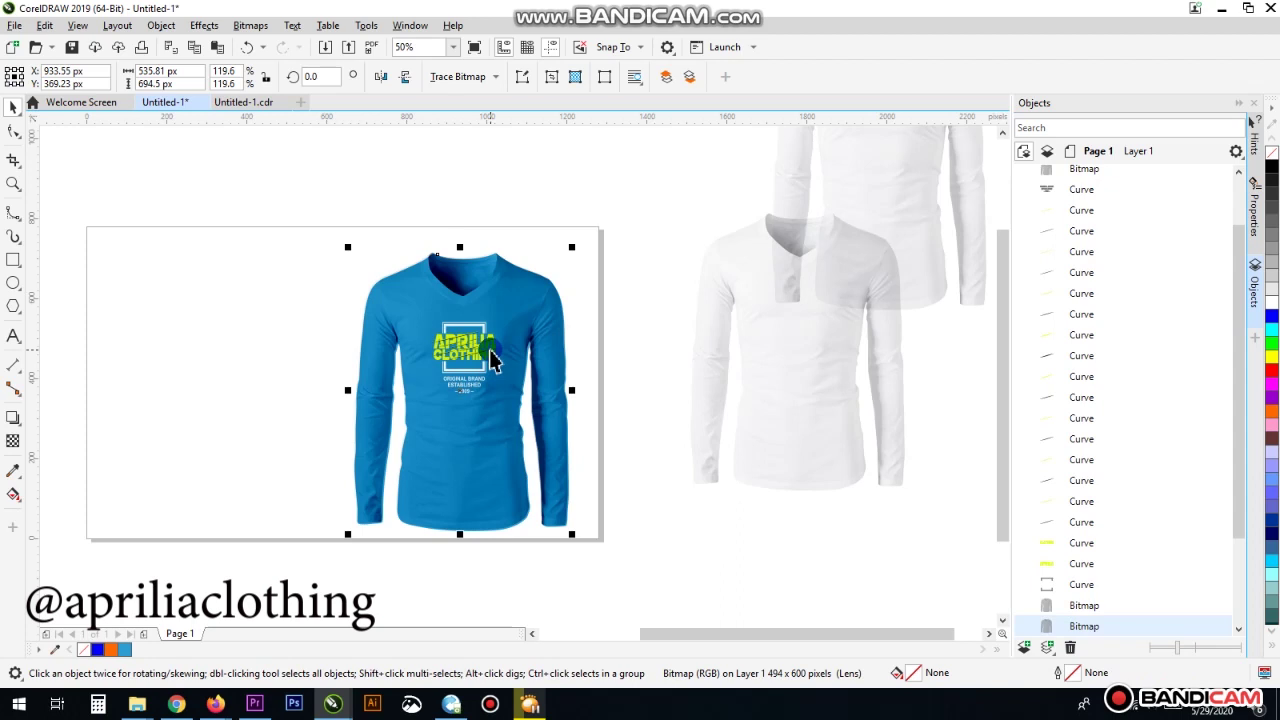
scroll(417, 287, "up", 3)
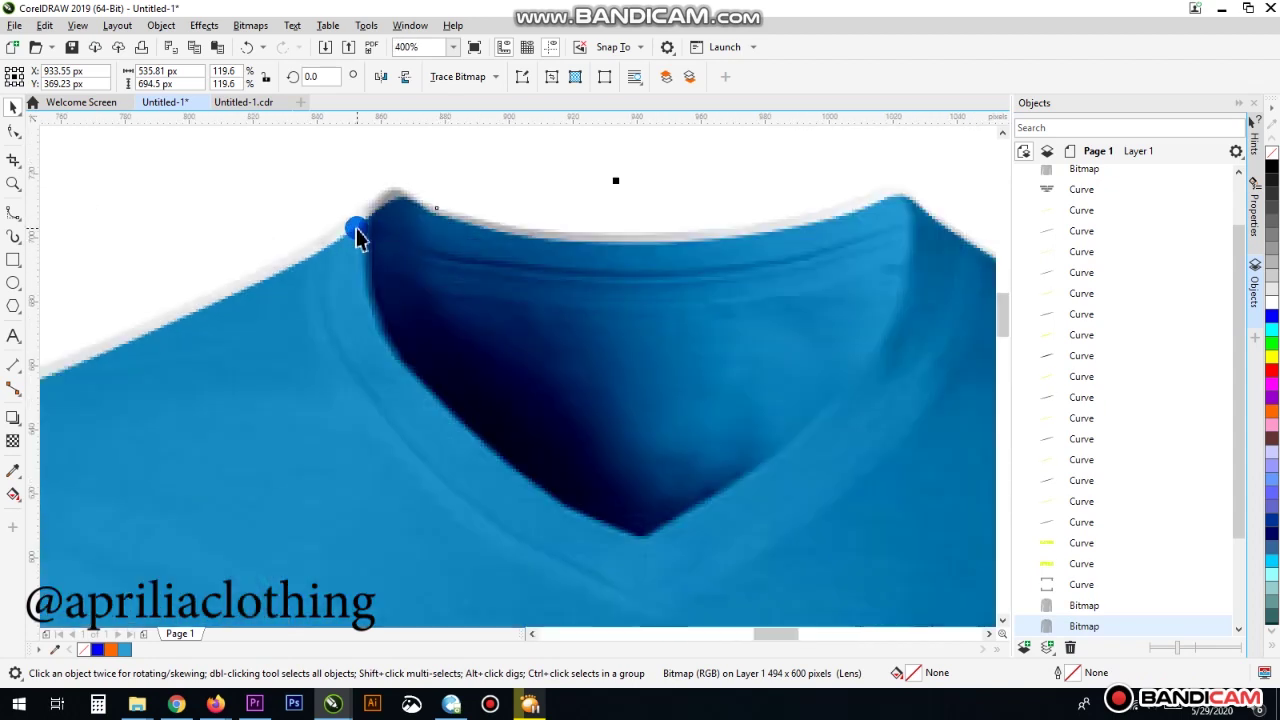
left_click_drag(388, 342, 397, 352)
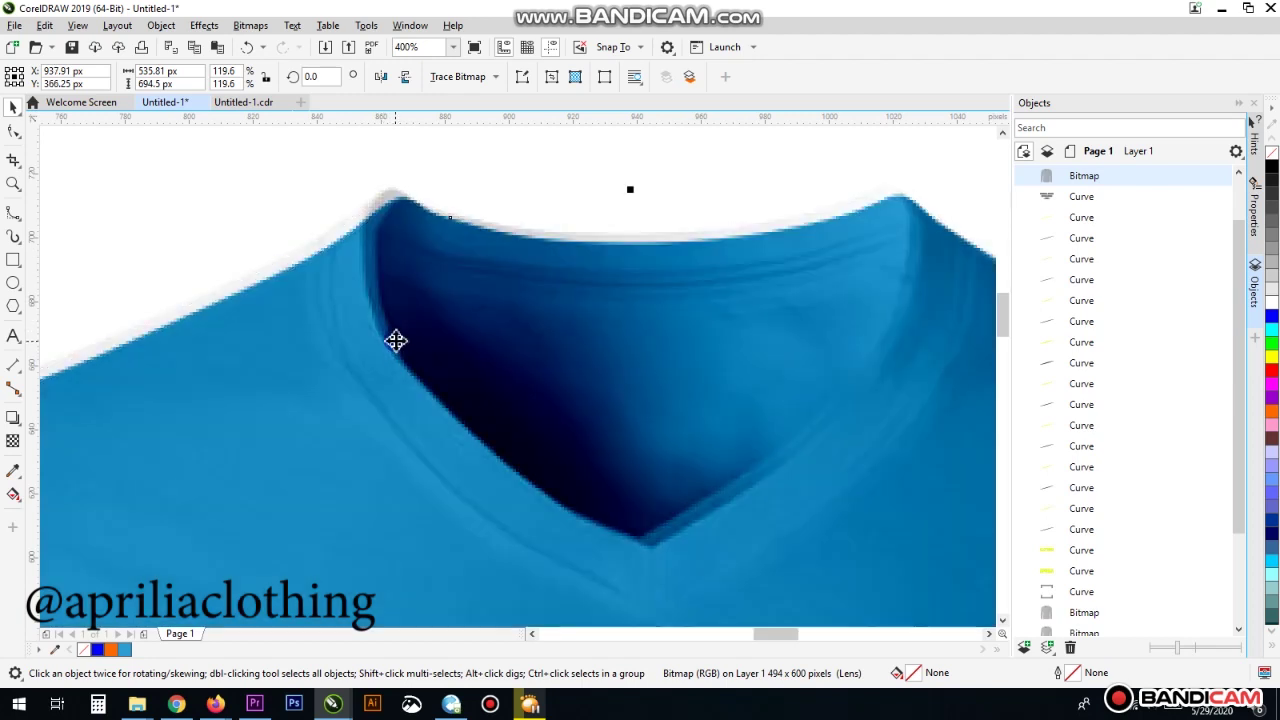
Shift the overlaid transparent shirt bitmaps off the collar and realign them with the blue shape's collar and shoulders
scroll(396, 341, "down", 4)
scroll(447, 426, "up", 2)
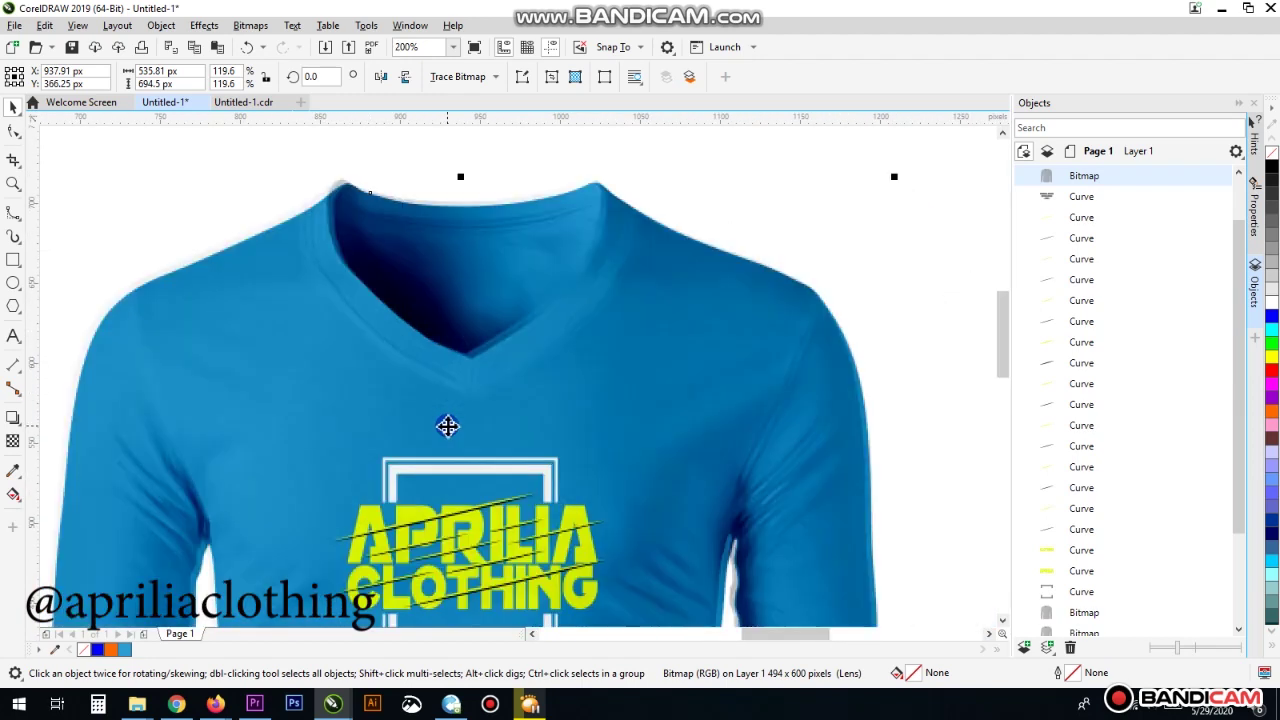
left_click_drag(518, 400, 504, 443)
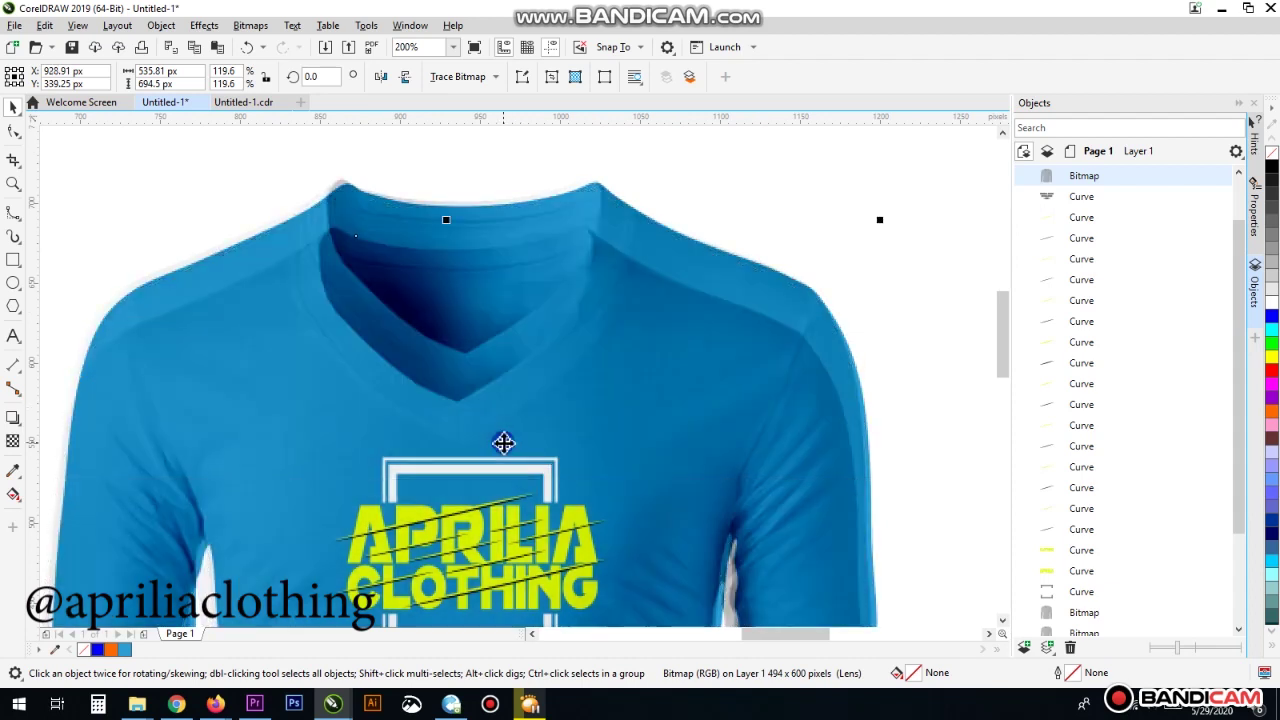
left_click_drag(592, 350, 612, 298)
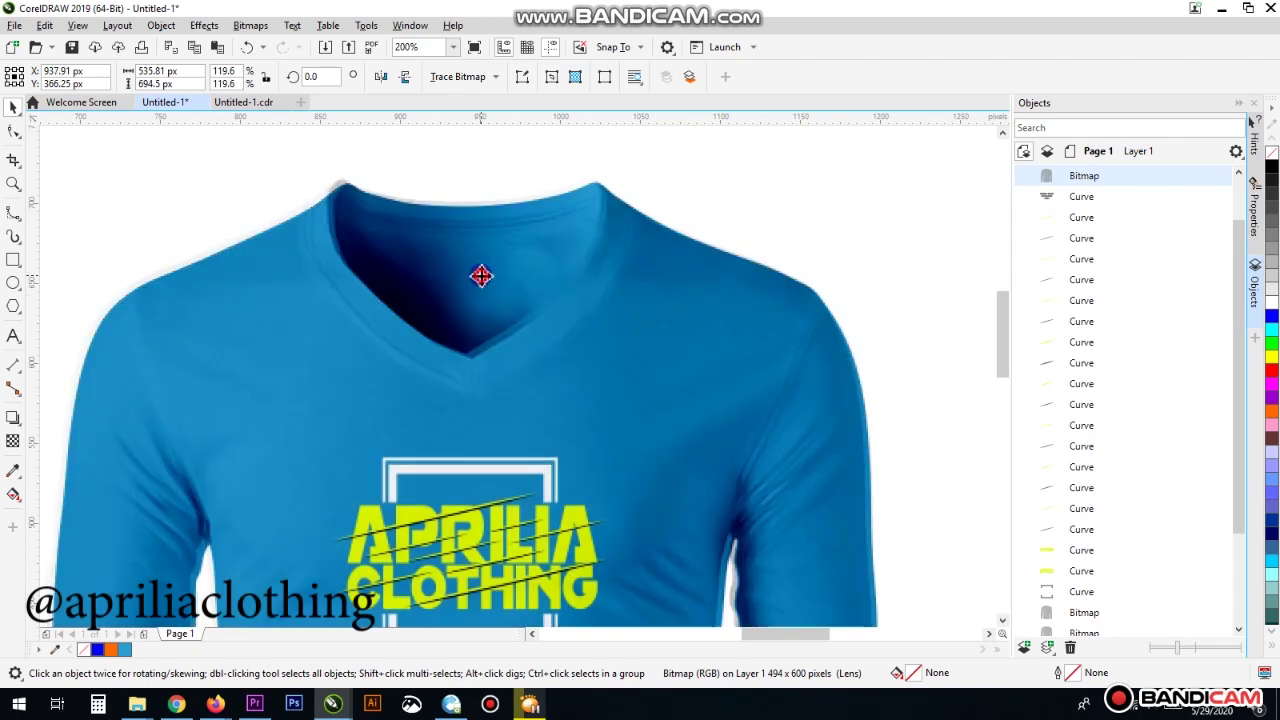
left_click(481, 276)
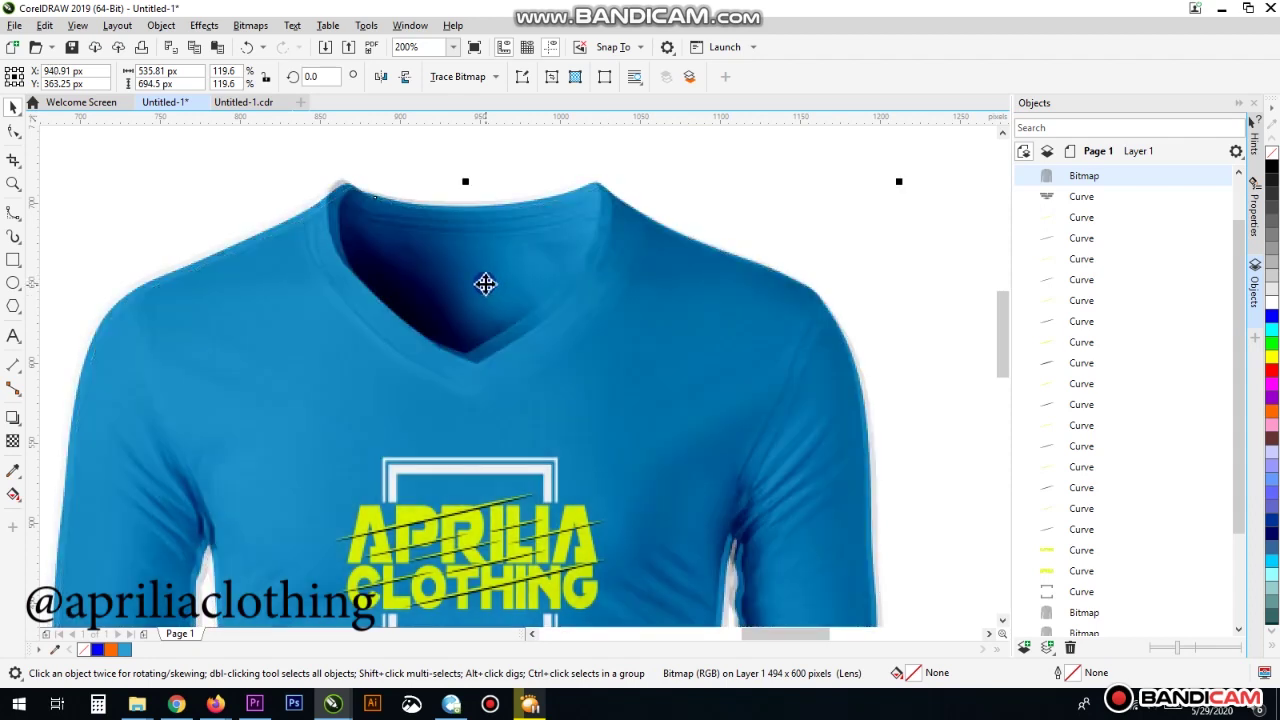
left_click_drag(486, 283, 376, 406)
left_click_drag(546, 343, 617, 292)
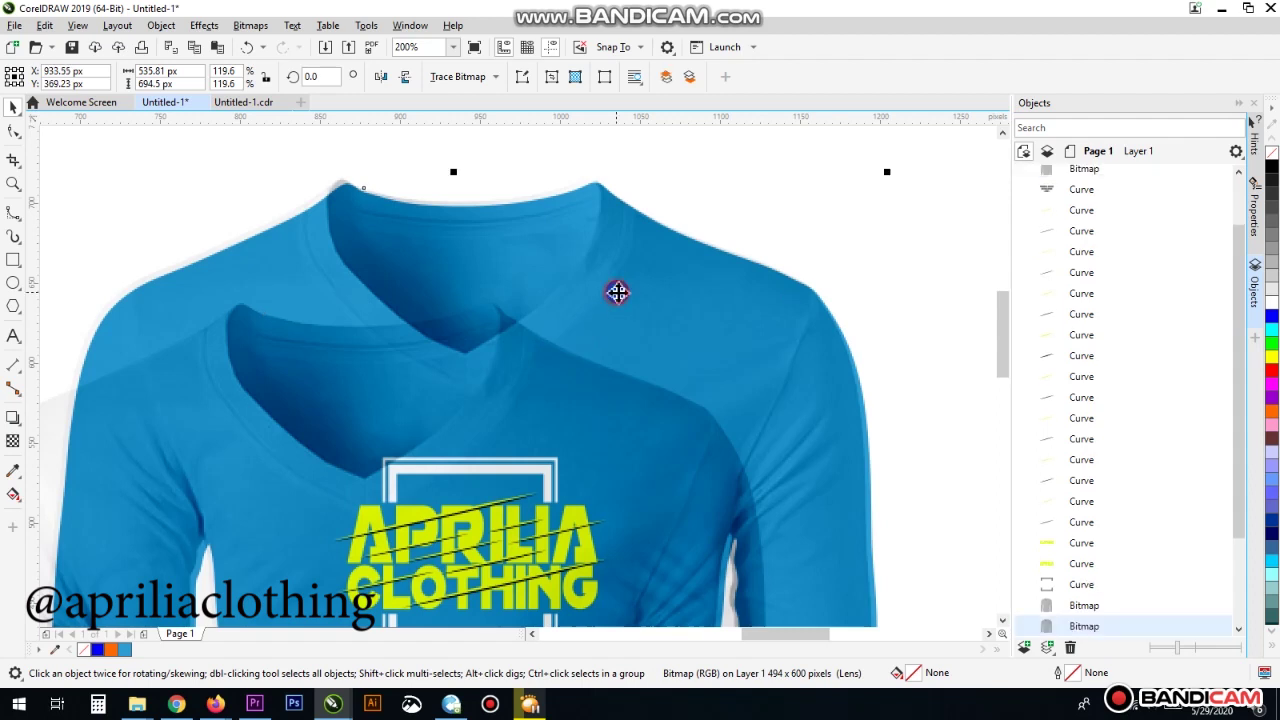
left_click_drag(480, 230, 624, 265)
scroll(621, 265, "down", 5)
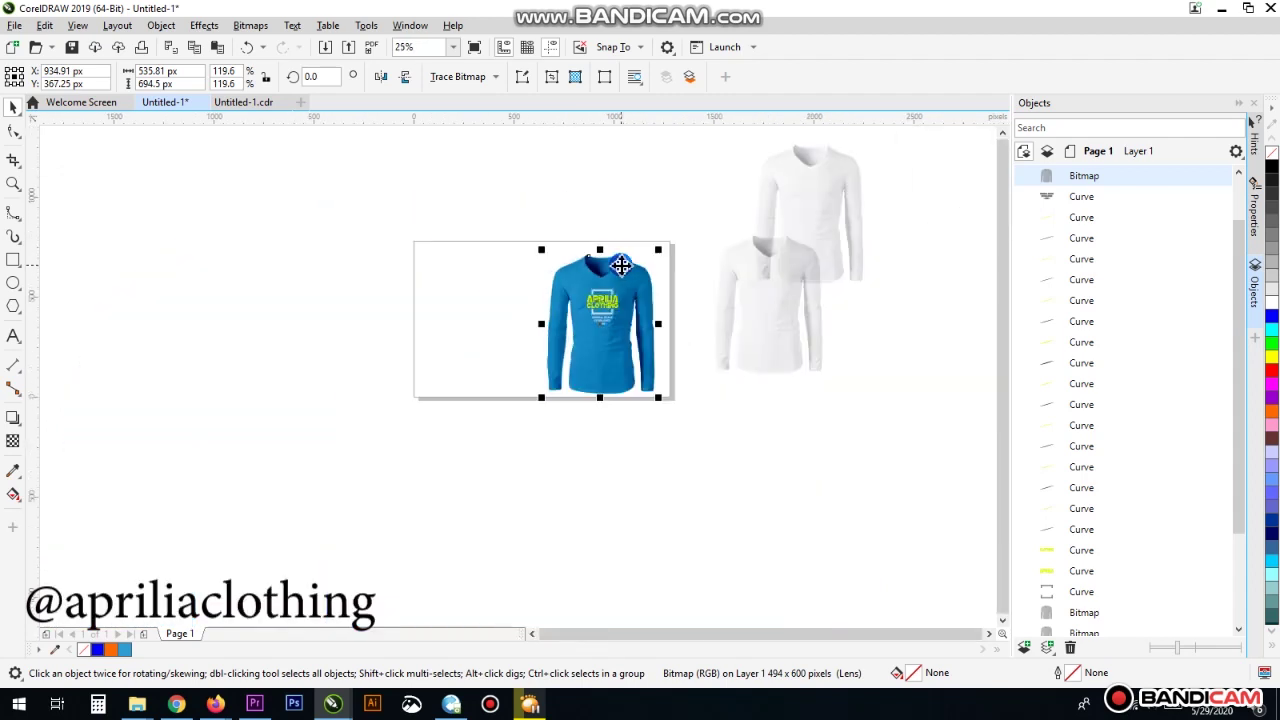
Duplicate the lower white shirt bitmap beside the page and delete the stray upper one
left_click(780, 294)
right_click(785, 325)
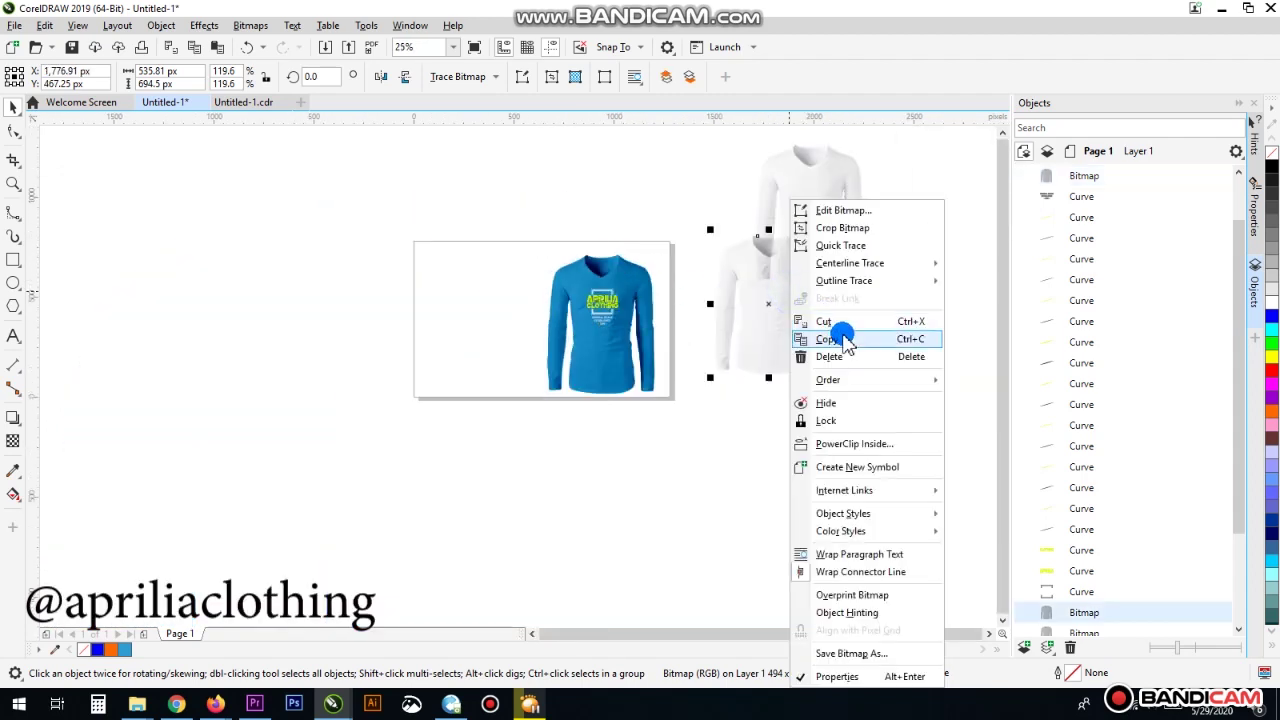
left_click(838, 340)
right_click(301, 341)
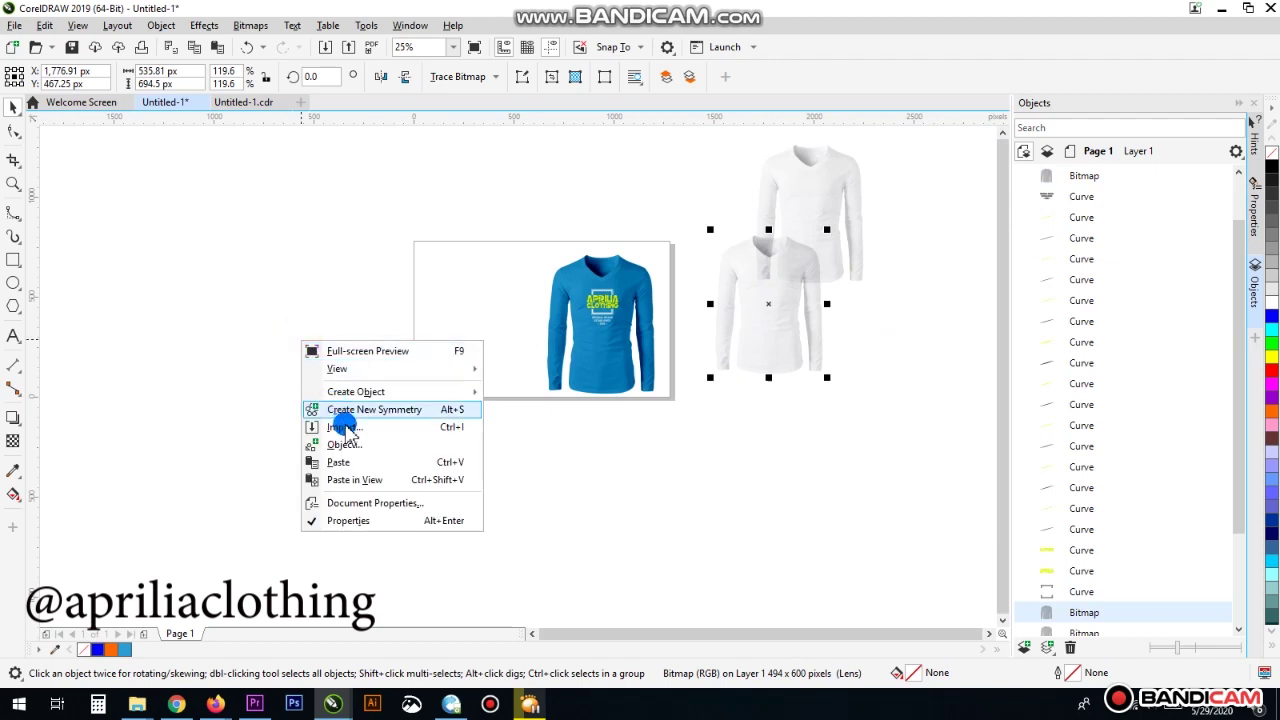
left_click(340, 462)
left_click_drag(810, 256, 853, 173)
key("Delete")
Move the duplicated shirt bitmap onto the blue shirt and align its collar with the layers beneath
left_click_drag(775, 272, 650, 288)
scroll(605, 255, "up", 3)
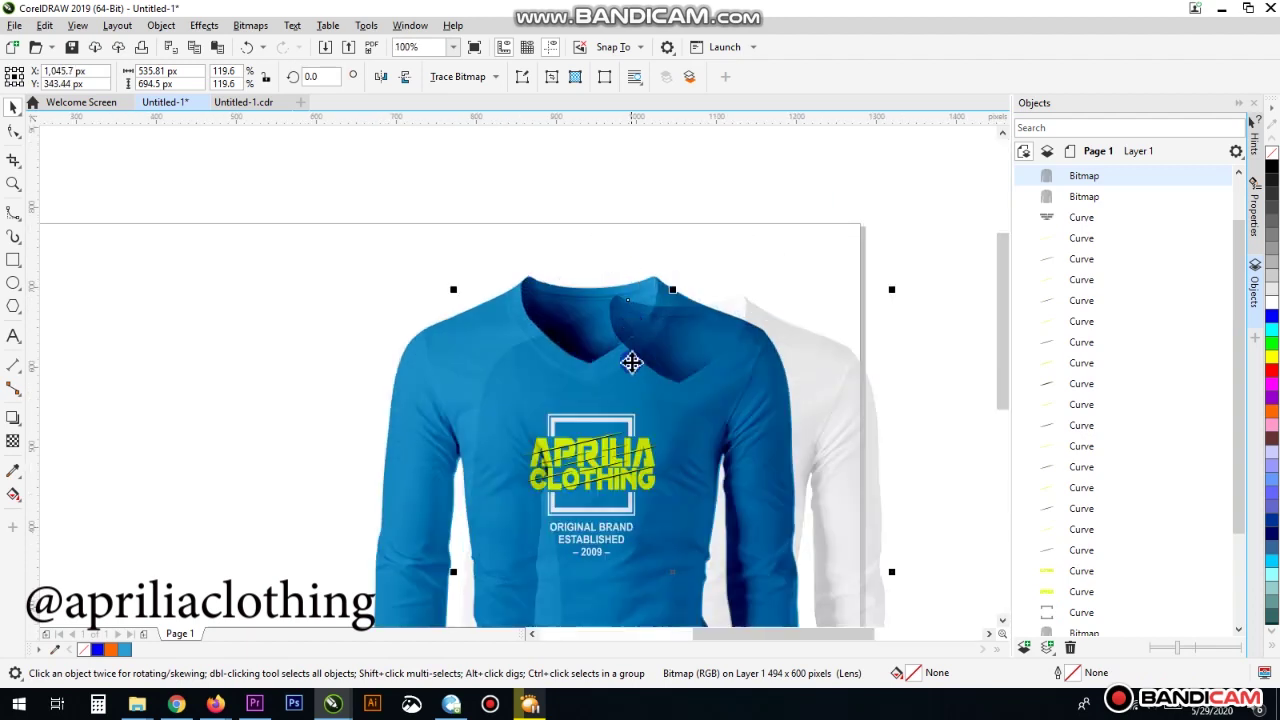
left_click_drag(639, 382, 552, 365)
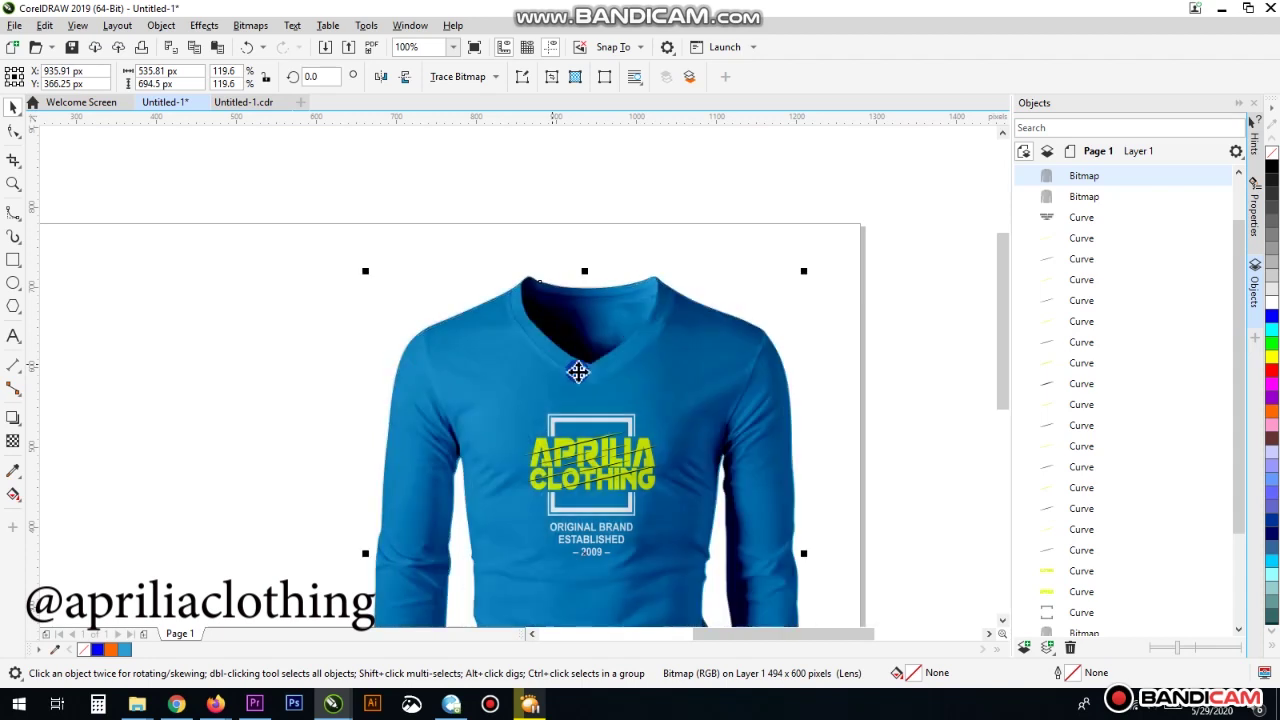
scroll(685, 395, "up", 3)
scroll(679, 389, "down", 4)
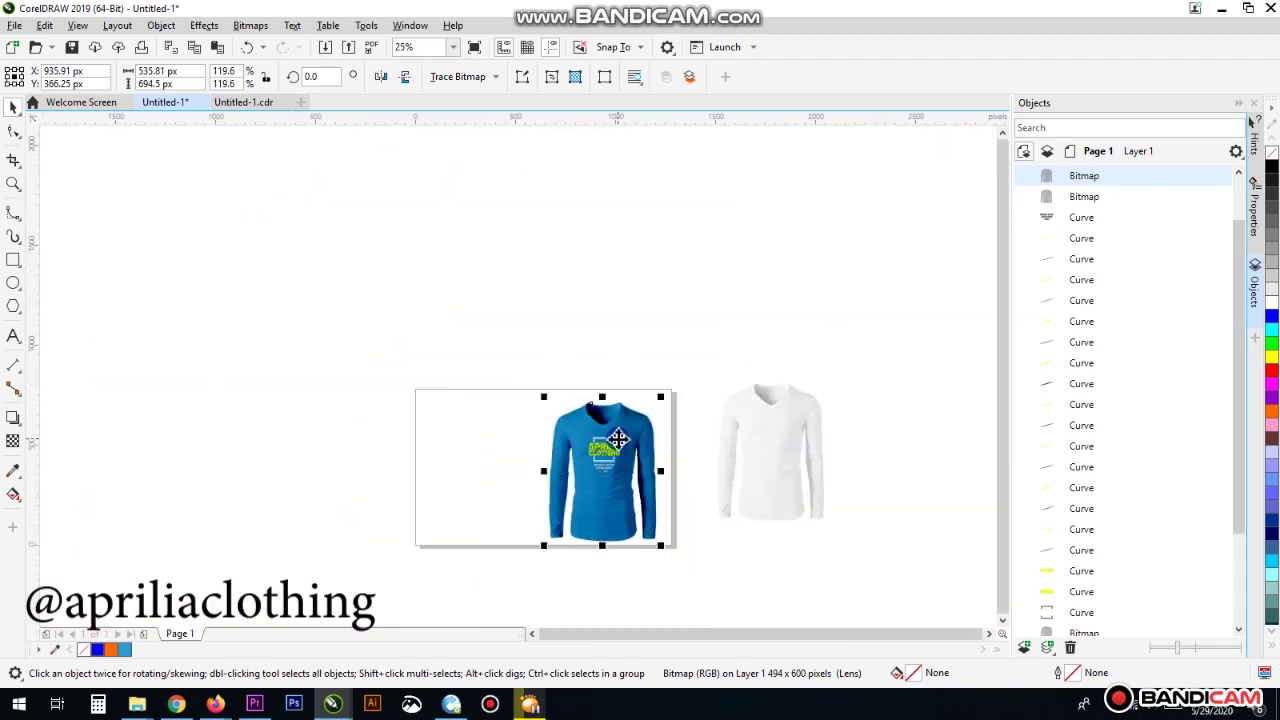
Delete the spare white shirt beside the page and move all the blue shirt mockup's layers together to the page's left half
left_click(760, 455)
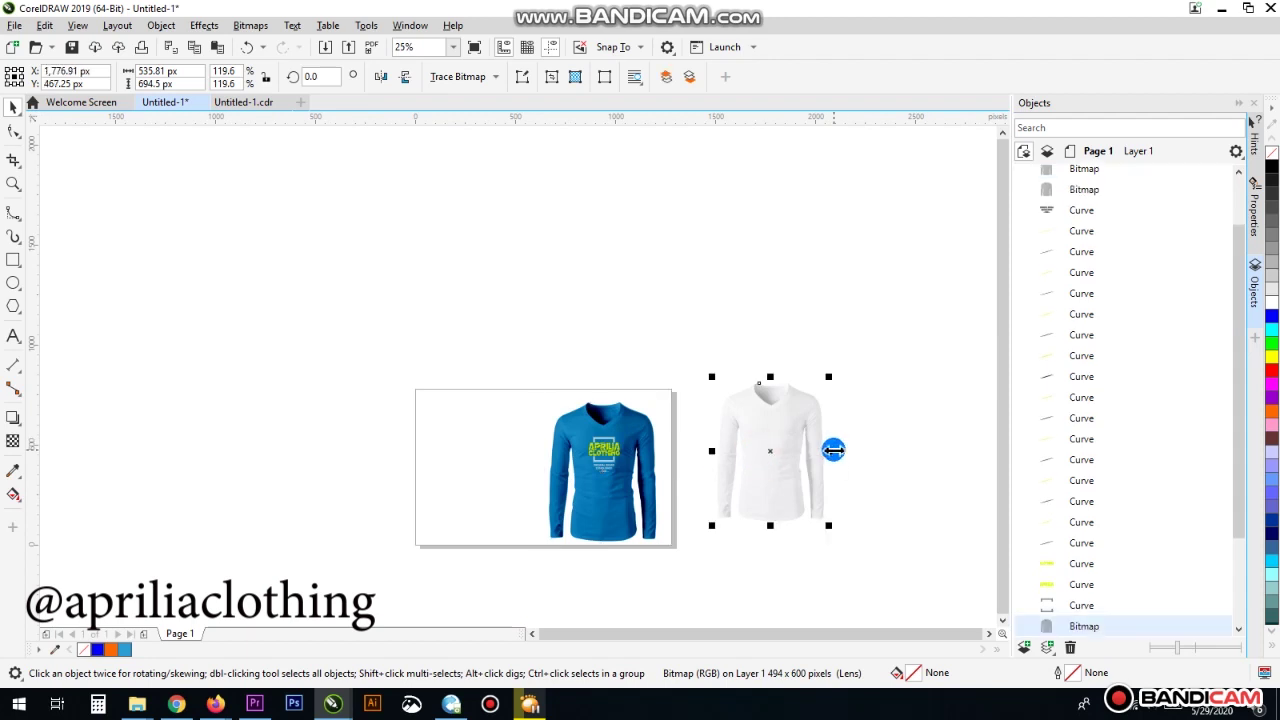
key("Delete")
left_click_drag(743, 377, 411, 590)
scroll(611, 500, "up", 1)
left_click_drag(423, 240, 740, 680)
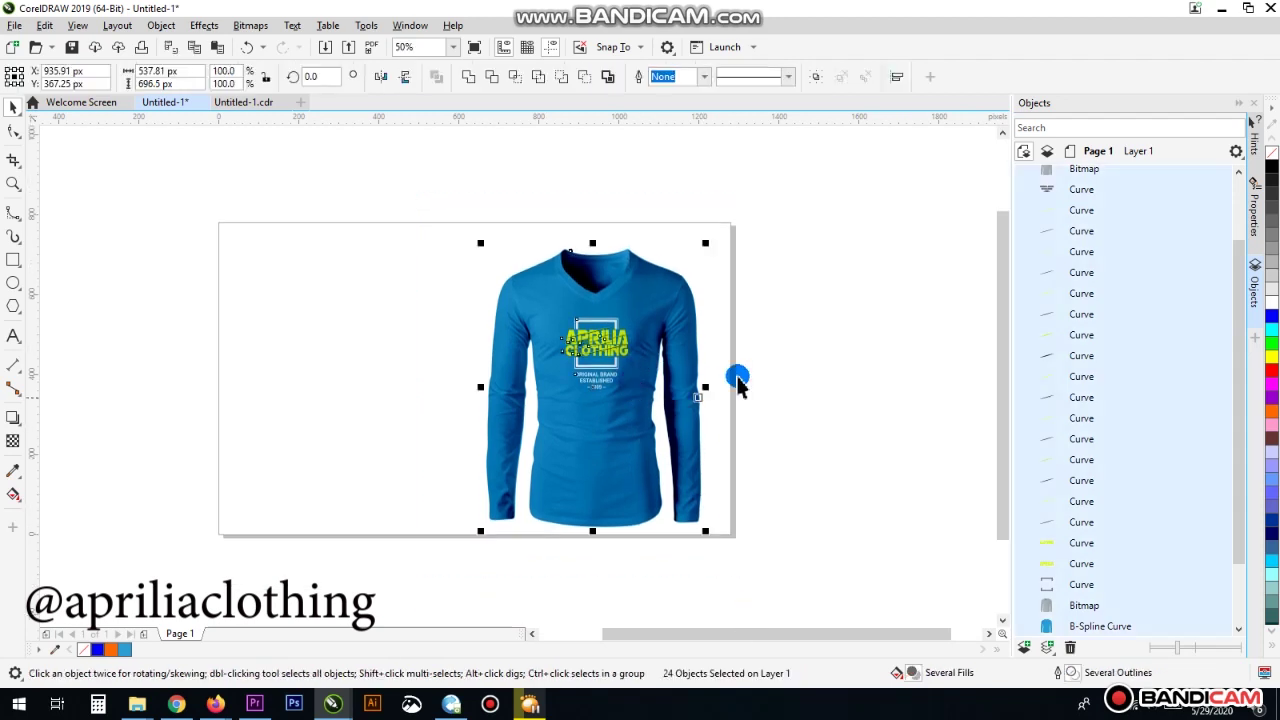
left_click(740, 380)
left_click_drag(449, 326, 706, 547)
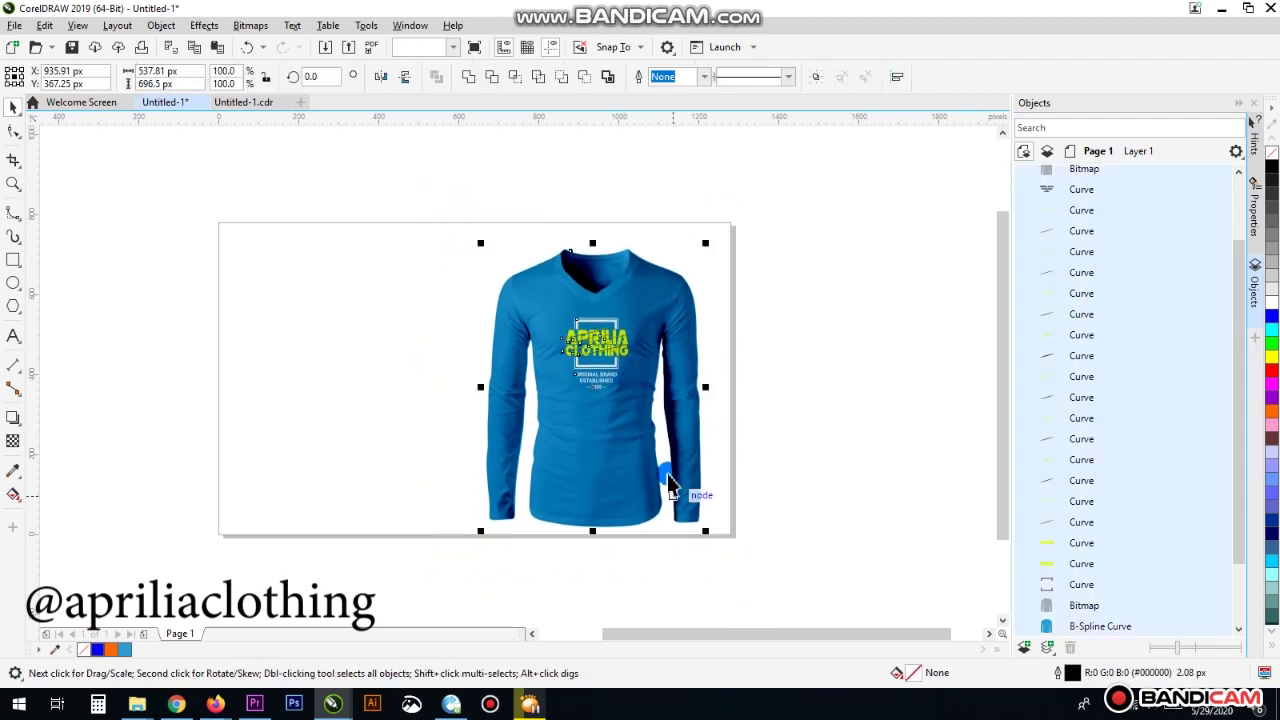
left_click_drag(609, 449, 376, 431)
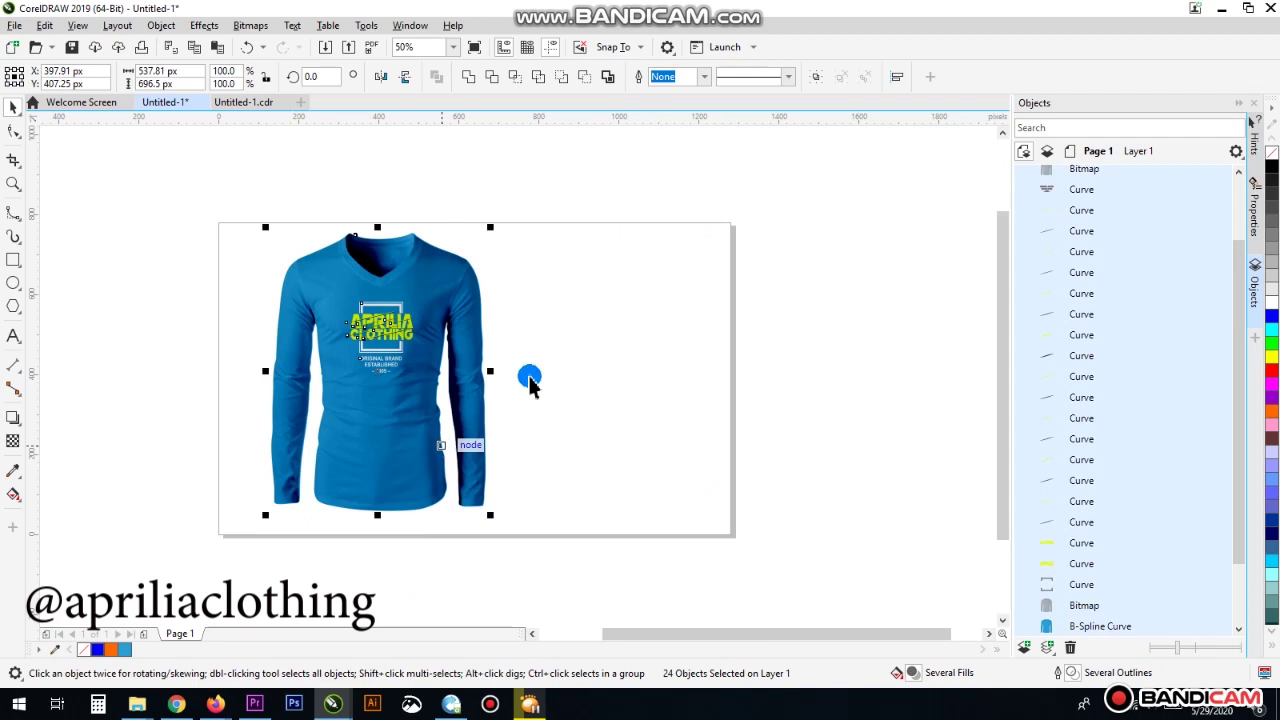
Group all the blue shirt's layers and its chest logo into a single object
left_click(566, 193)
left_click_drag(172, 182, 861, 545)
left_click(349, 180)
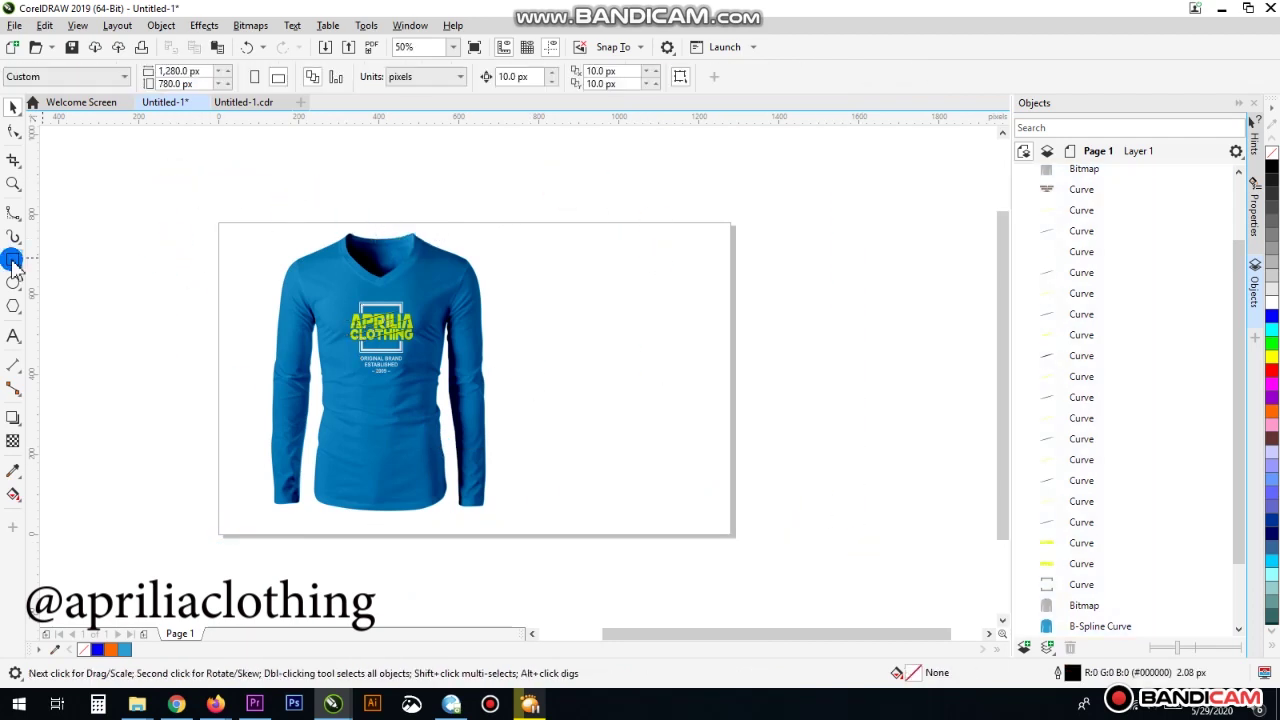
left_click(14, 259)
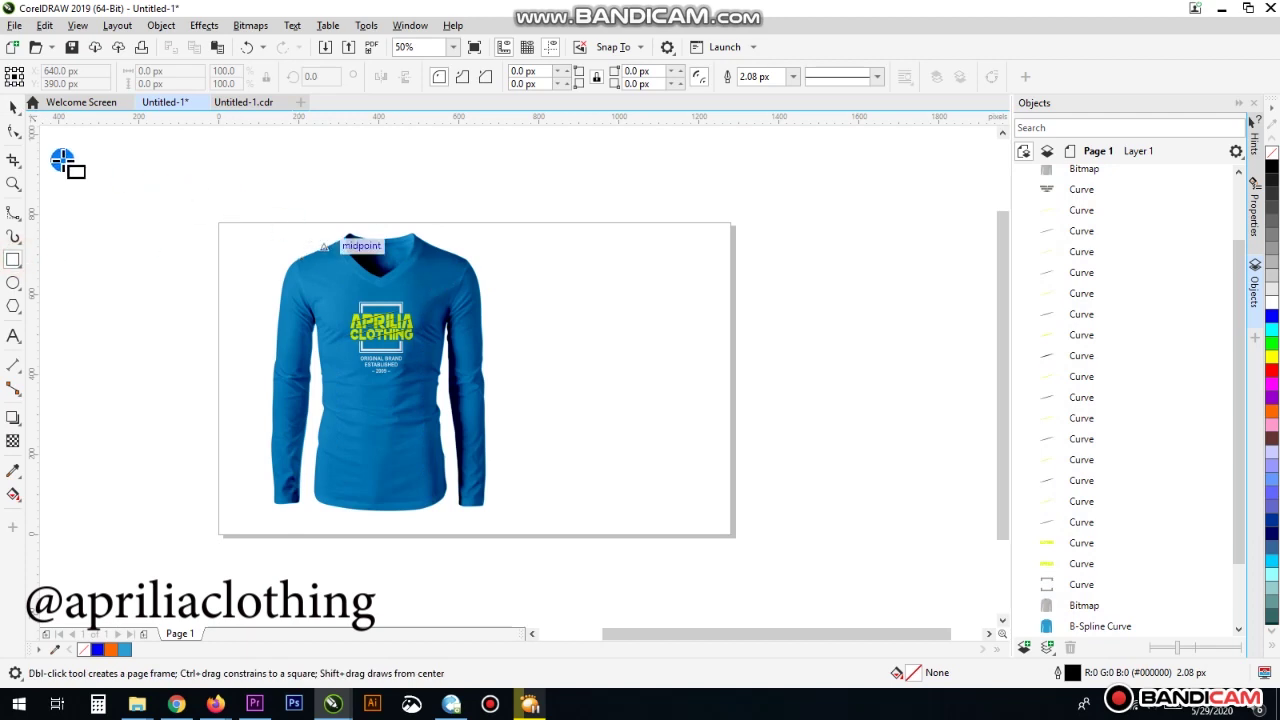
left_click(13, 107)
left_click_drag(181, 177, 614, 525)
right_click(420, 377)
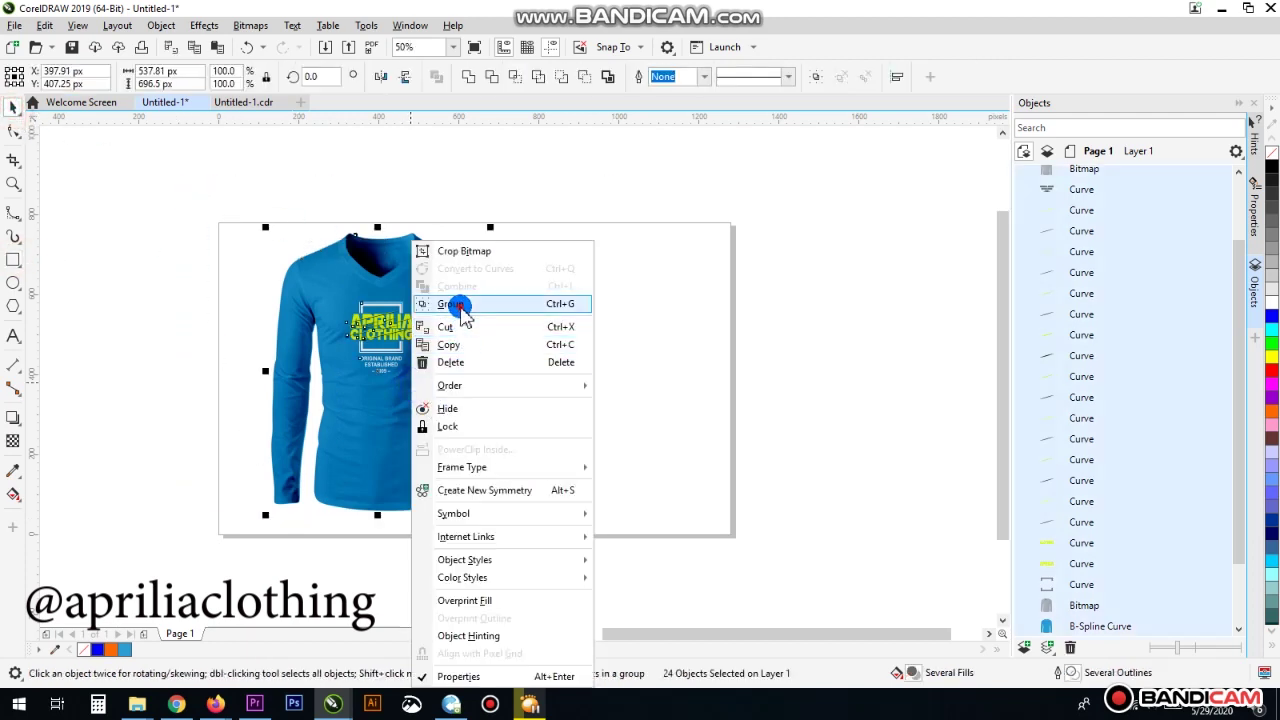
left_click(452, 304)
left_click(295, 190)
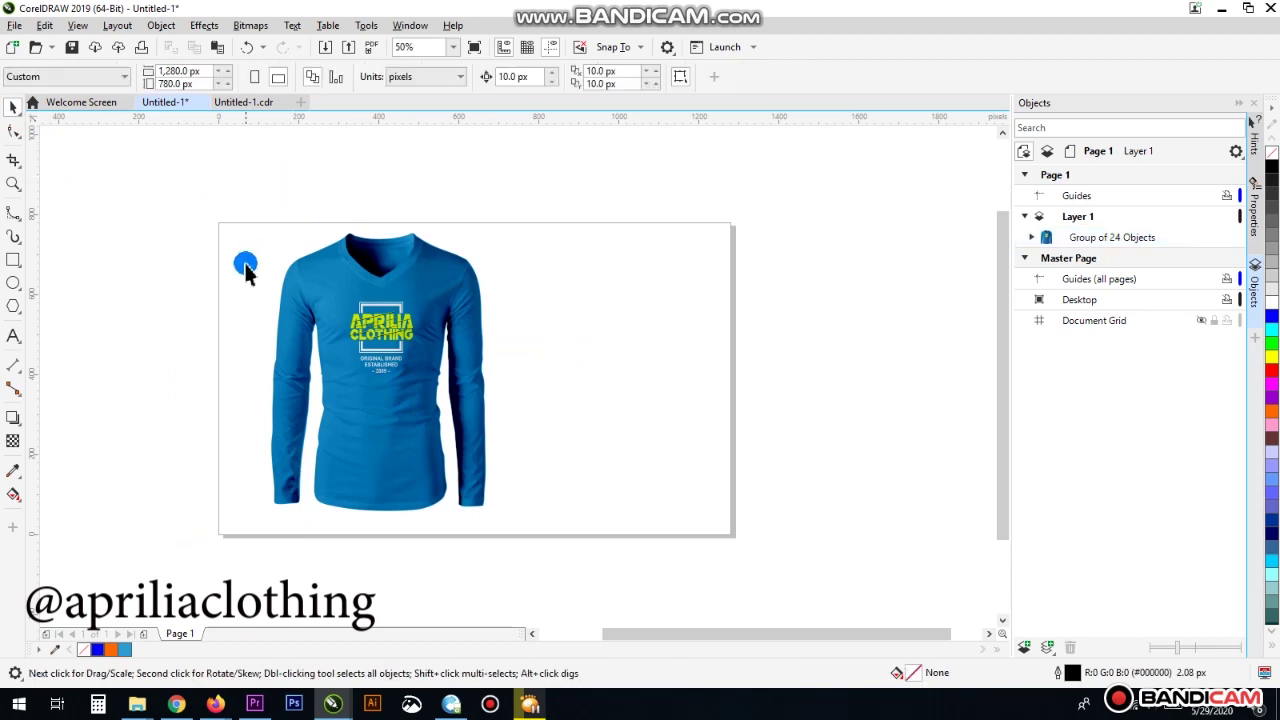
Draw a background rectangle of about 1286 by 782 px covering the page and fill it with black
left_click(18, 256)
left_click_drag(218, 224, 733, 537)
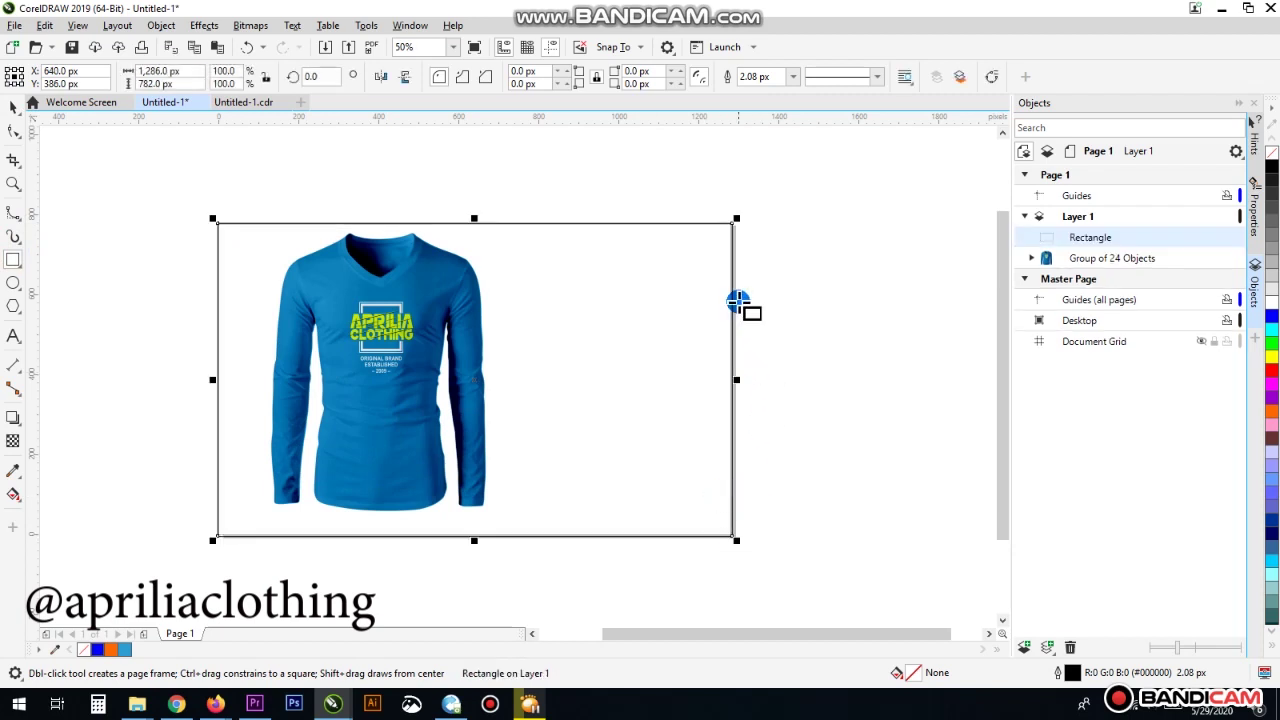
left_click(1271, 167)
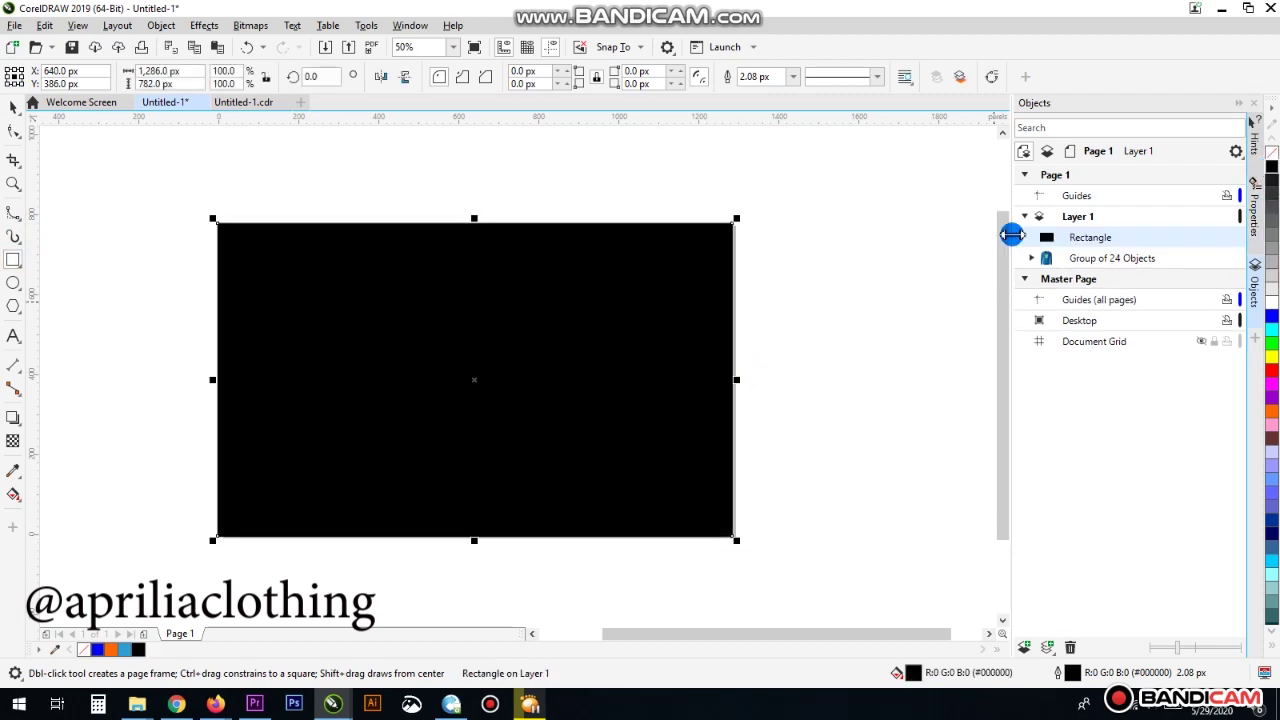
Bring the shirt group to the front of the layer, above the black background rectangle
left_click(14, 104)
left_click_drag(157, 169, 580, 597)
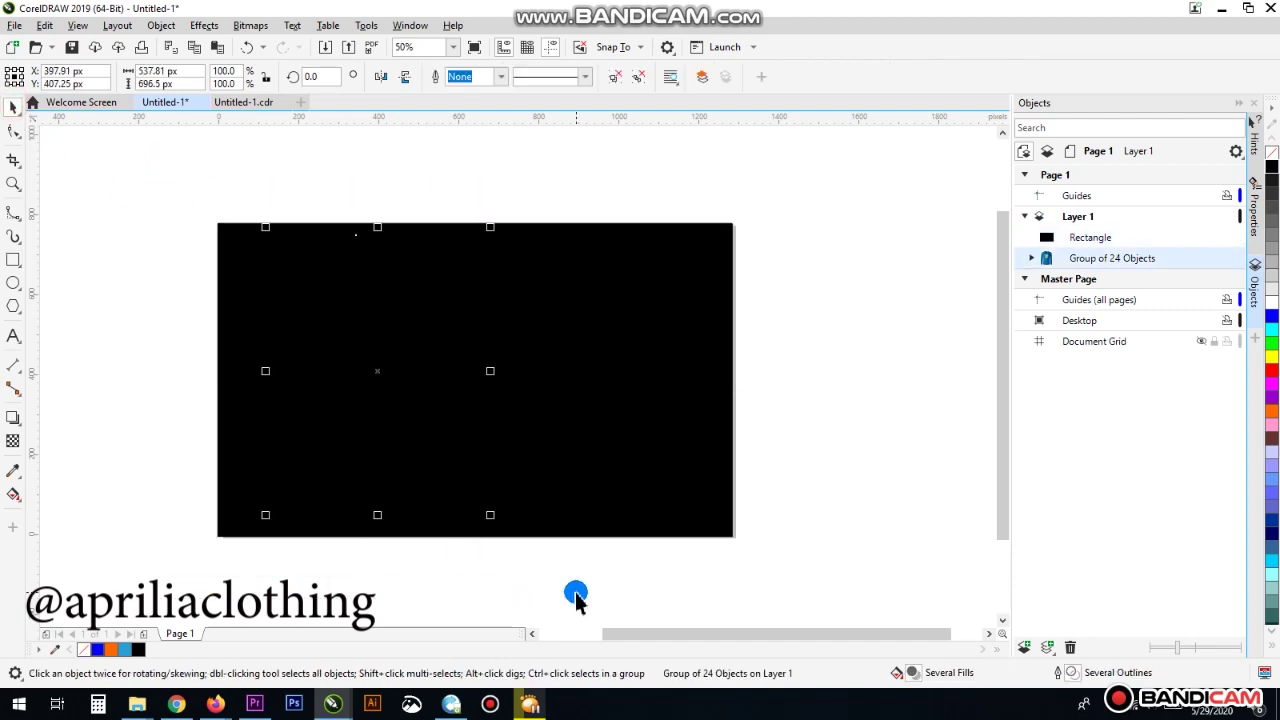
left_click(155, 250)
left_click_drag(127, 170, 588, 590)
right_click(378, 373)
mouse_move(420, 344)
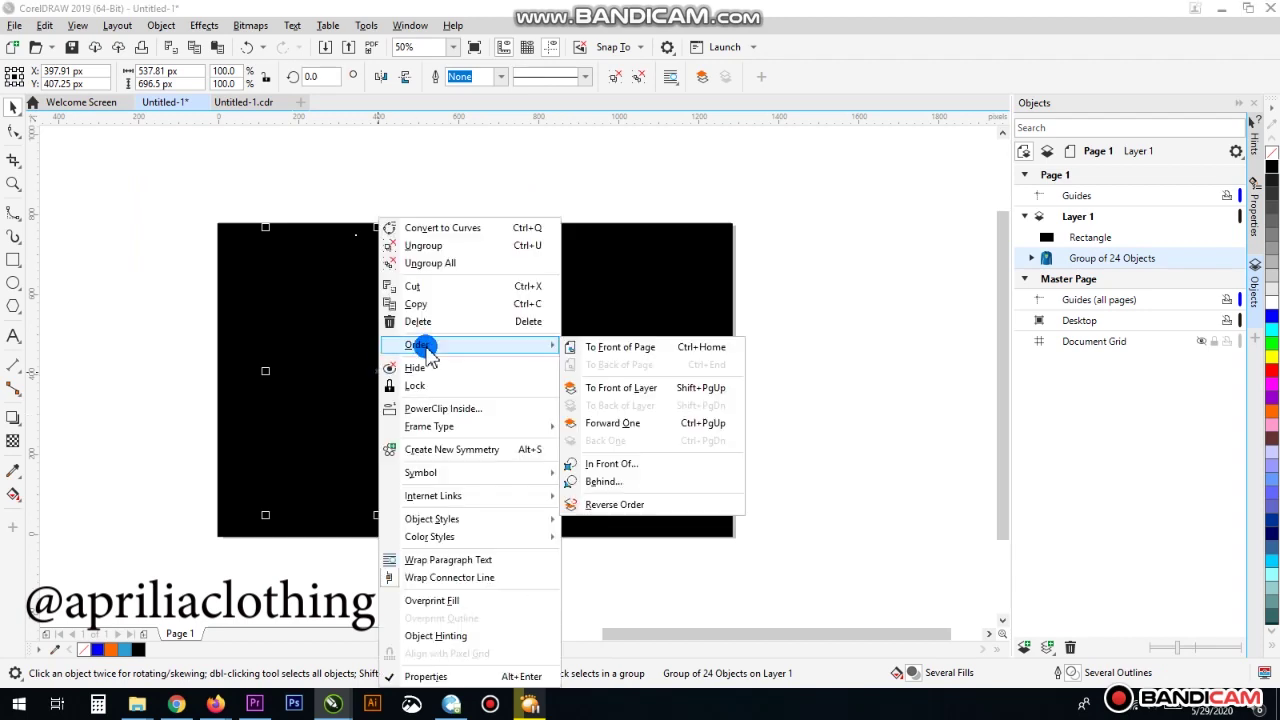
left_click(630, 389)
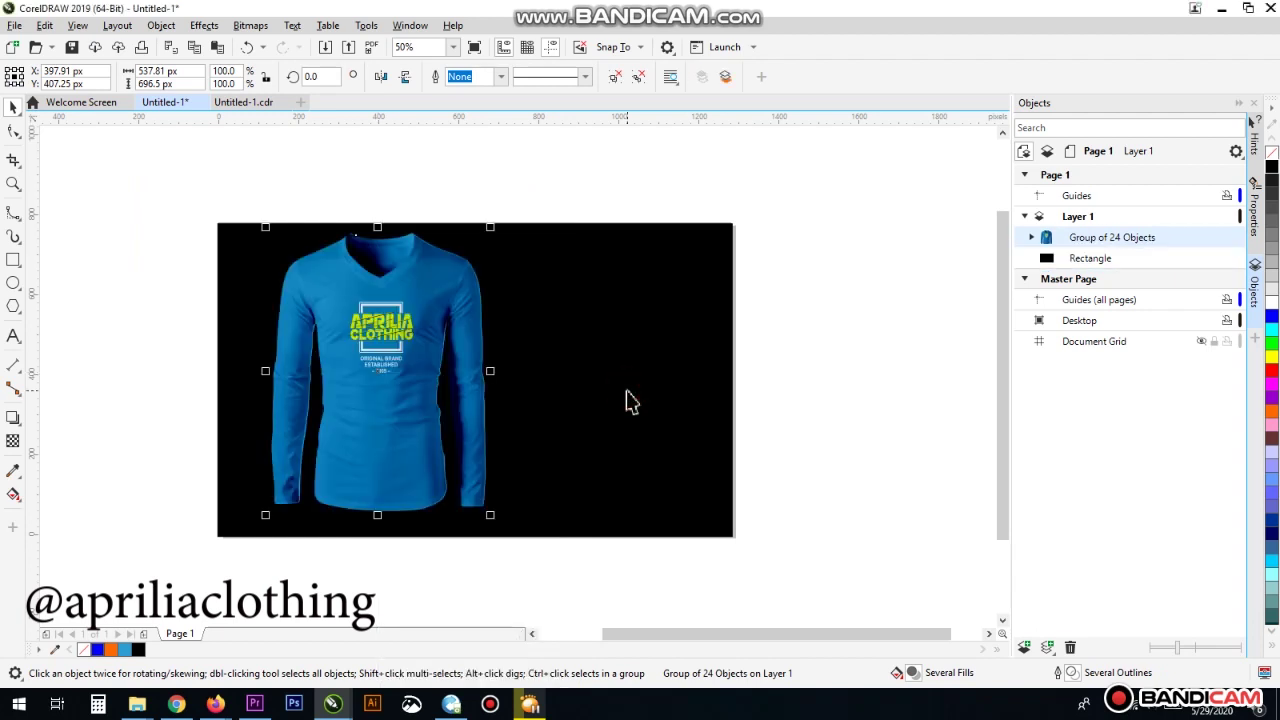
left_click(400, 212)
Try cyan, blue, red, magenta and purple fills on the background rectangle and settle on orange
left_click(654, 278)
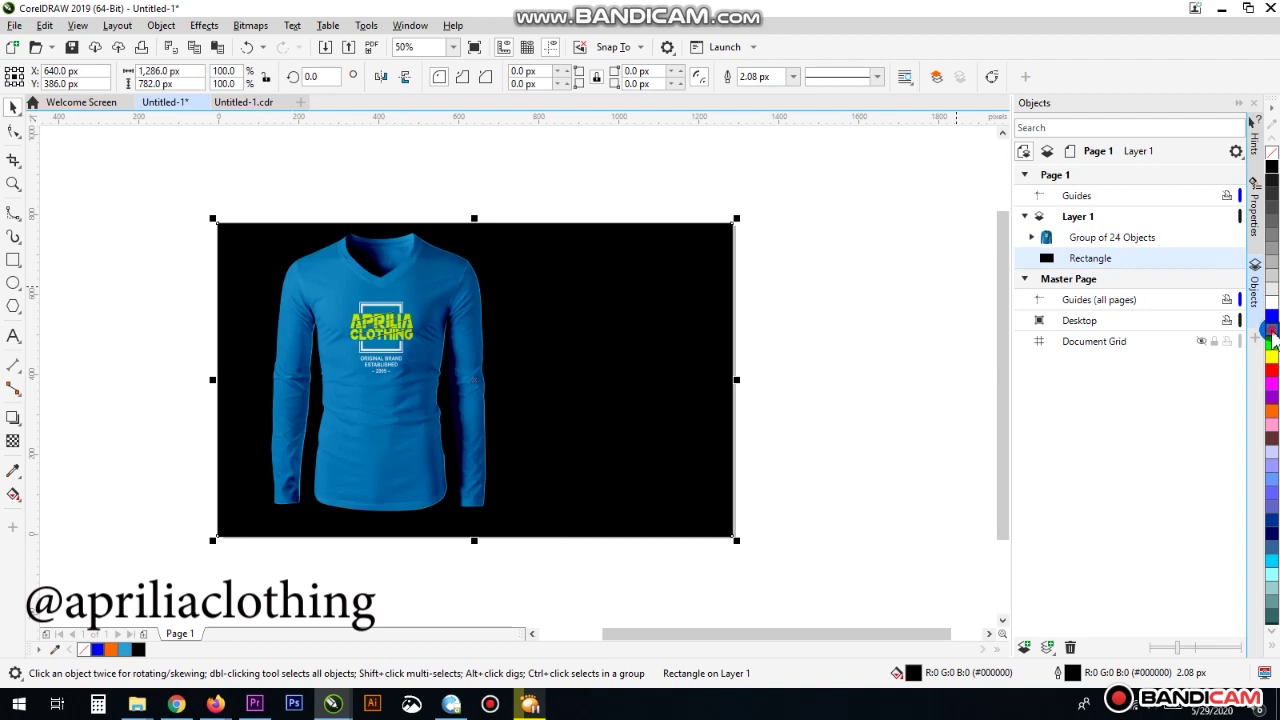
left_click(1272, 338)
left_click(1273, 316)
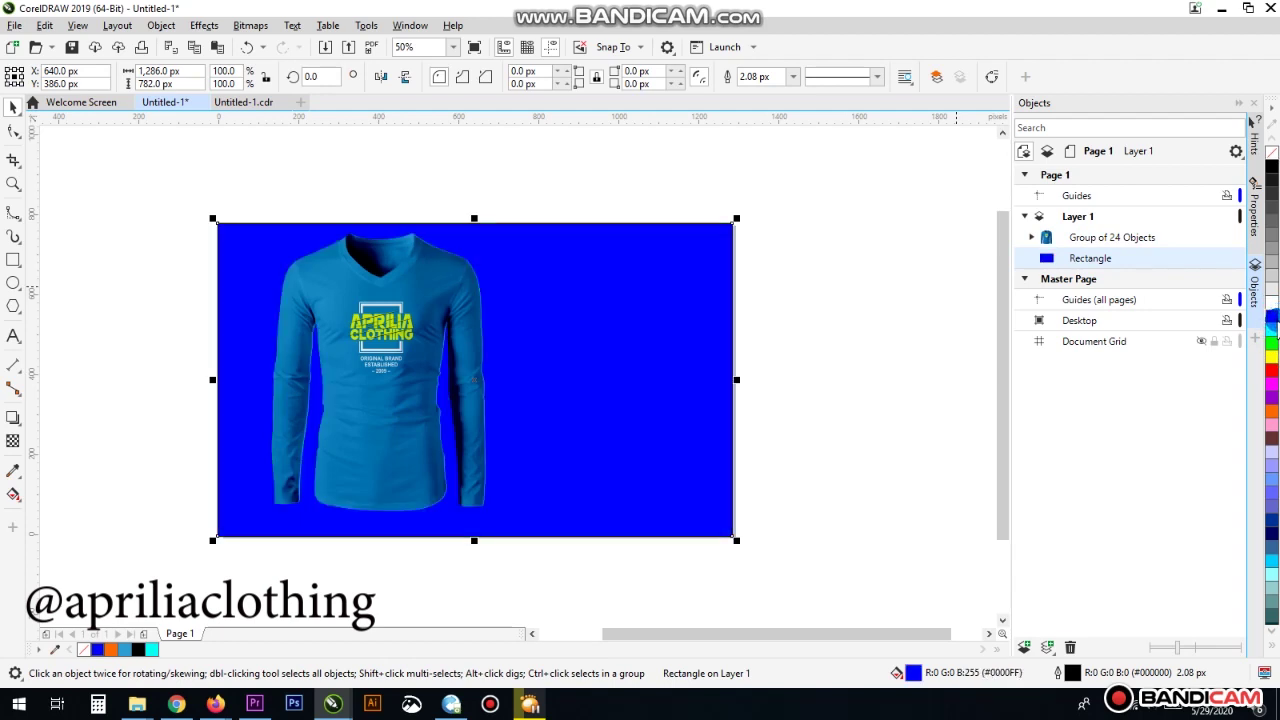
left_click(1272, 370)
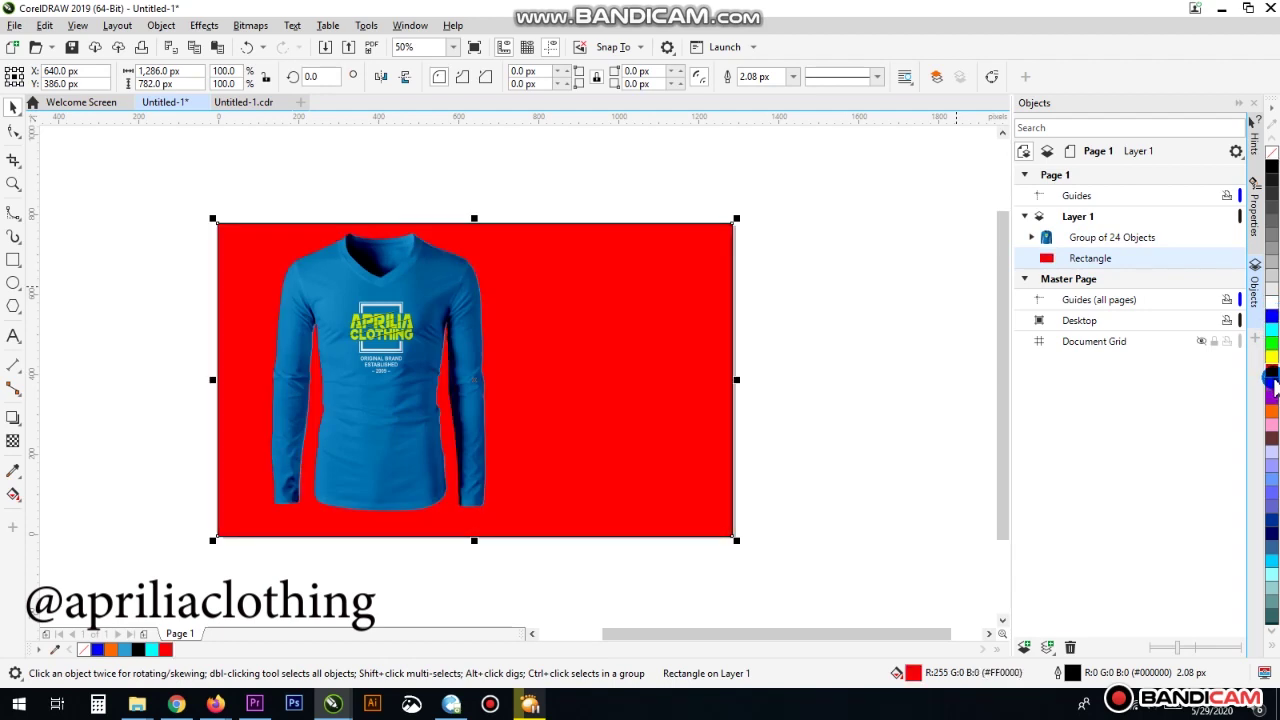
left_click(1272, 383)
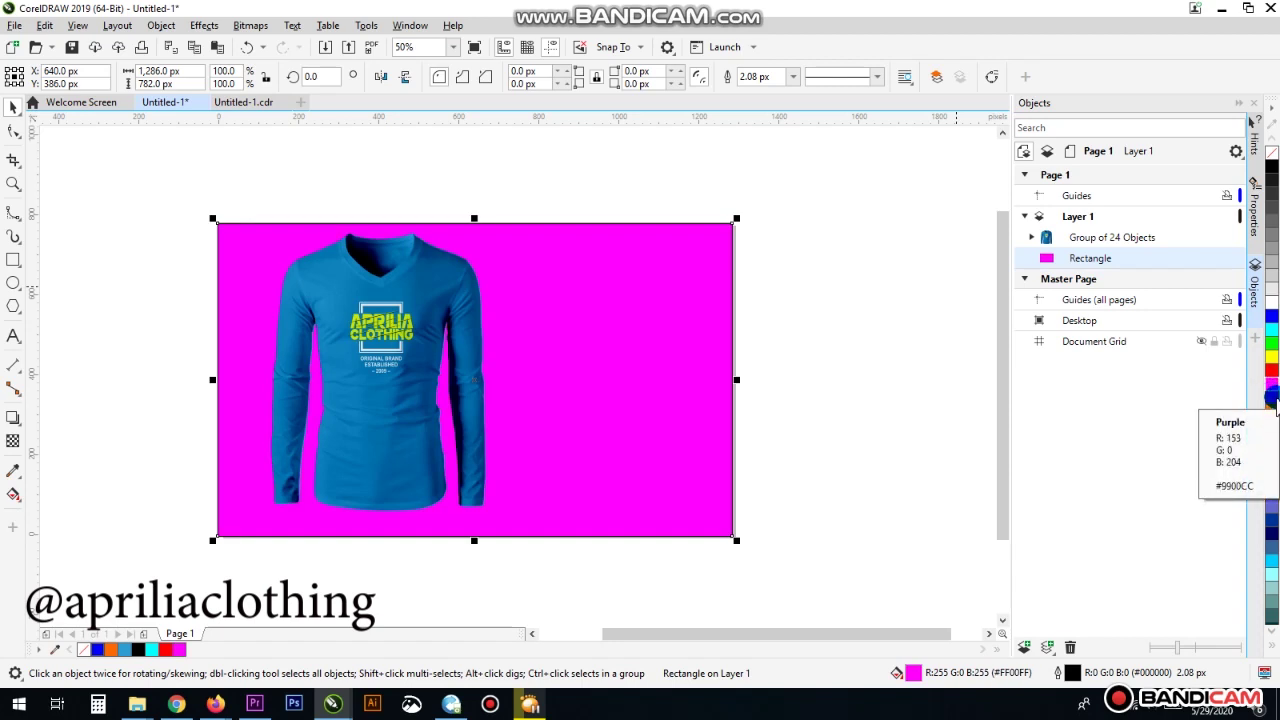
left_click(1272, 402)
left_click(1272, 411)
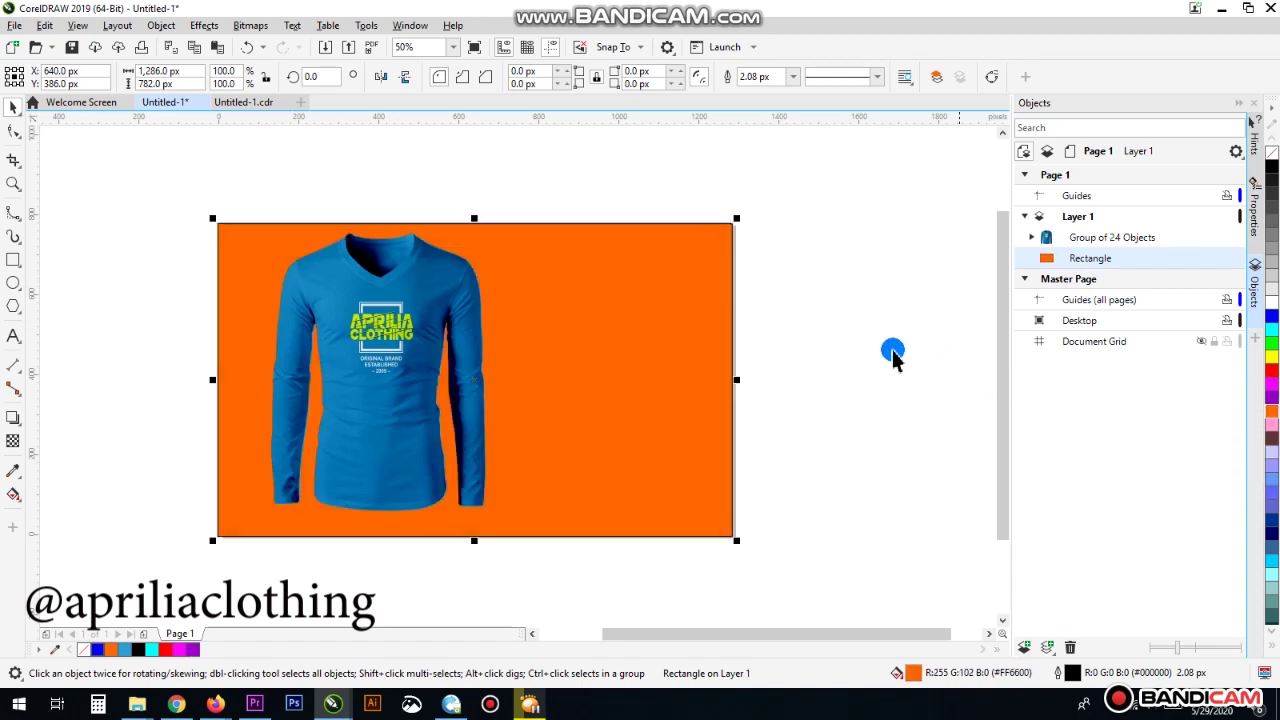
left_click(887, 341)
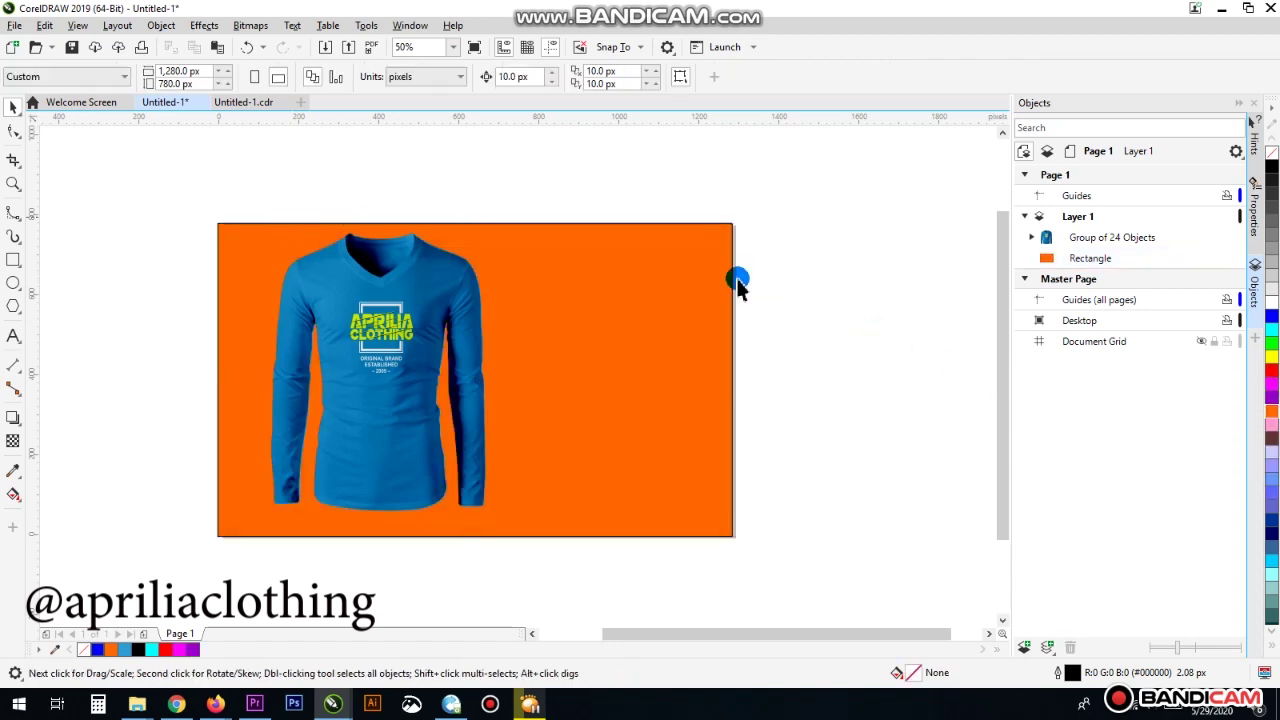
left_click(1270, 483)
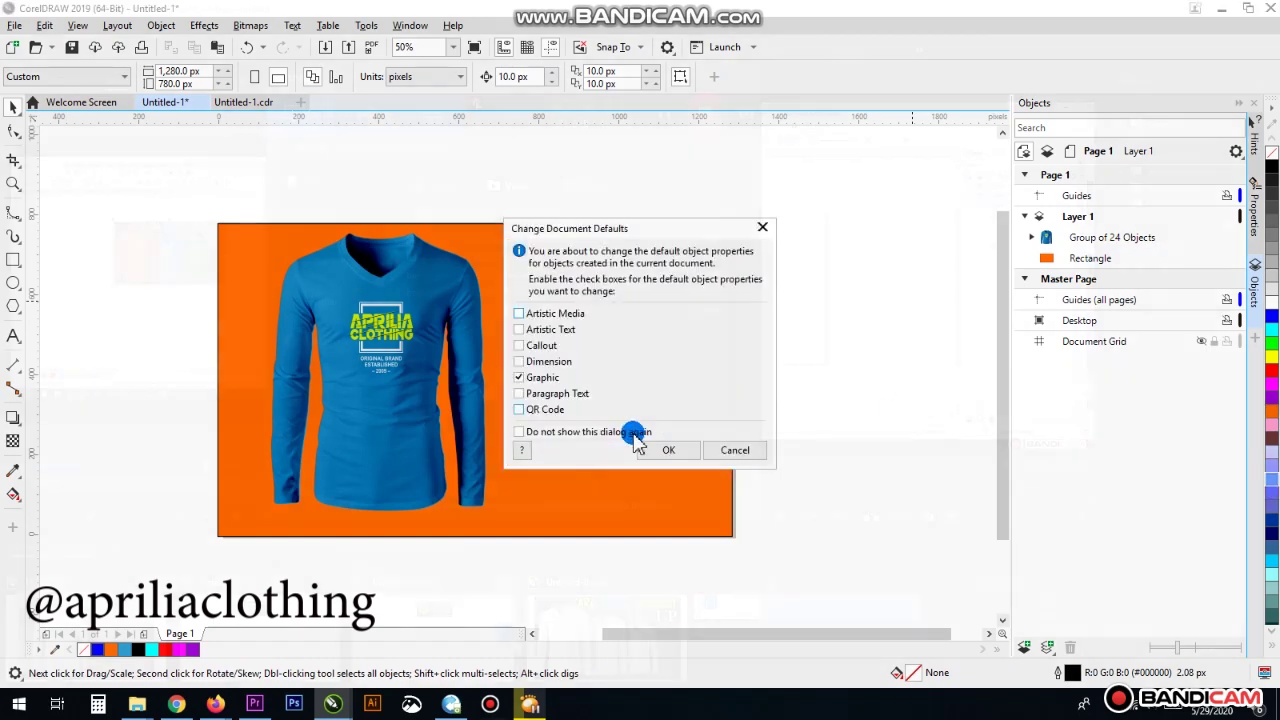
left_click(671, 451)
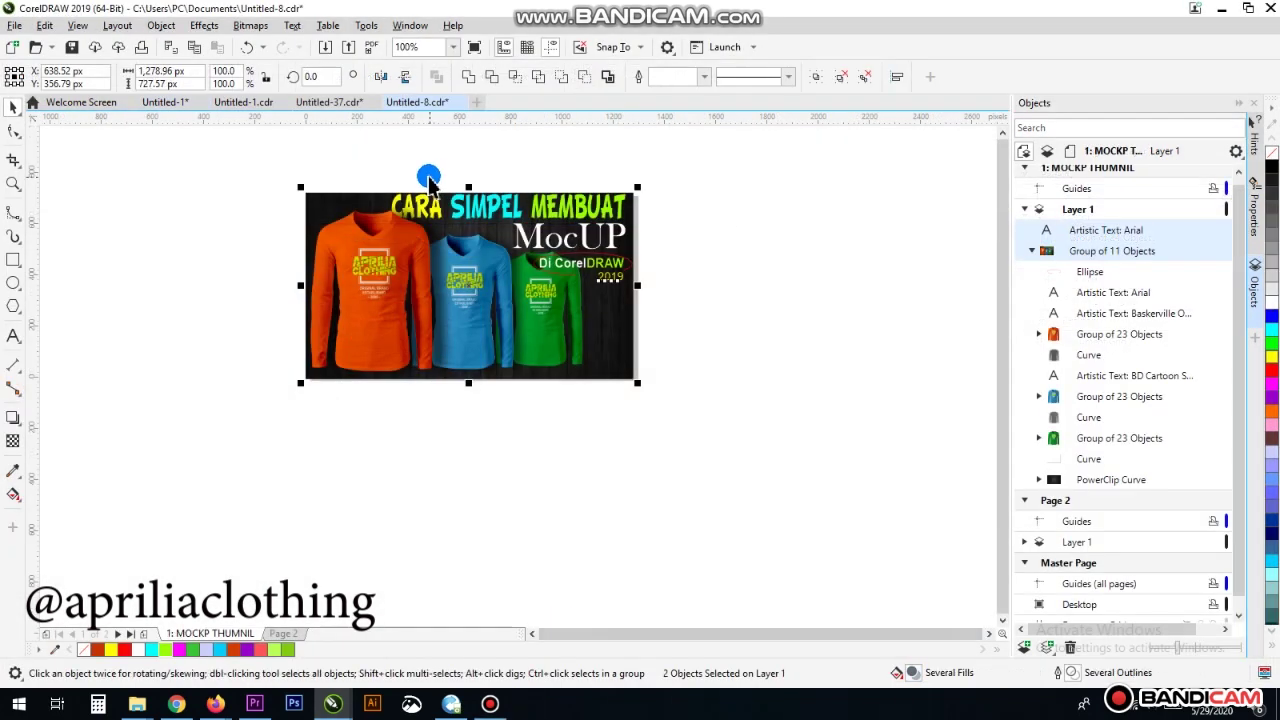
Examine the thumbnail artwork with the orange, blue and green shirts in Untitled-8.cdr, overall and close up
scroll(429, 177, "up", 5)
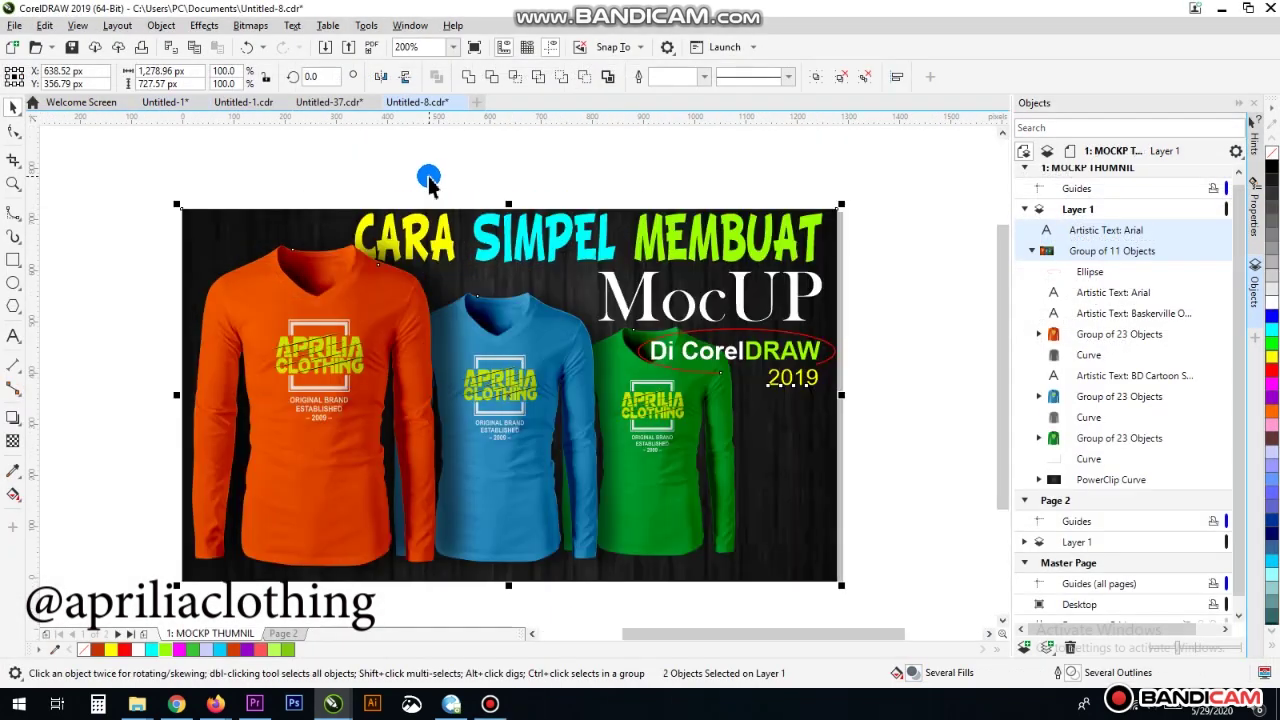
scroll(429, 177, "down", 2)
scroll(429, 177, "up", 1)
left_click(893, 258)
scroll(672, 235, "down", 1)
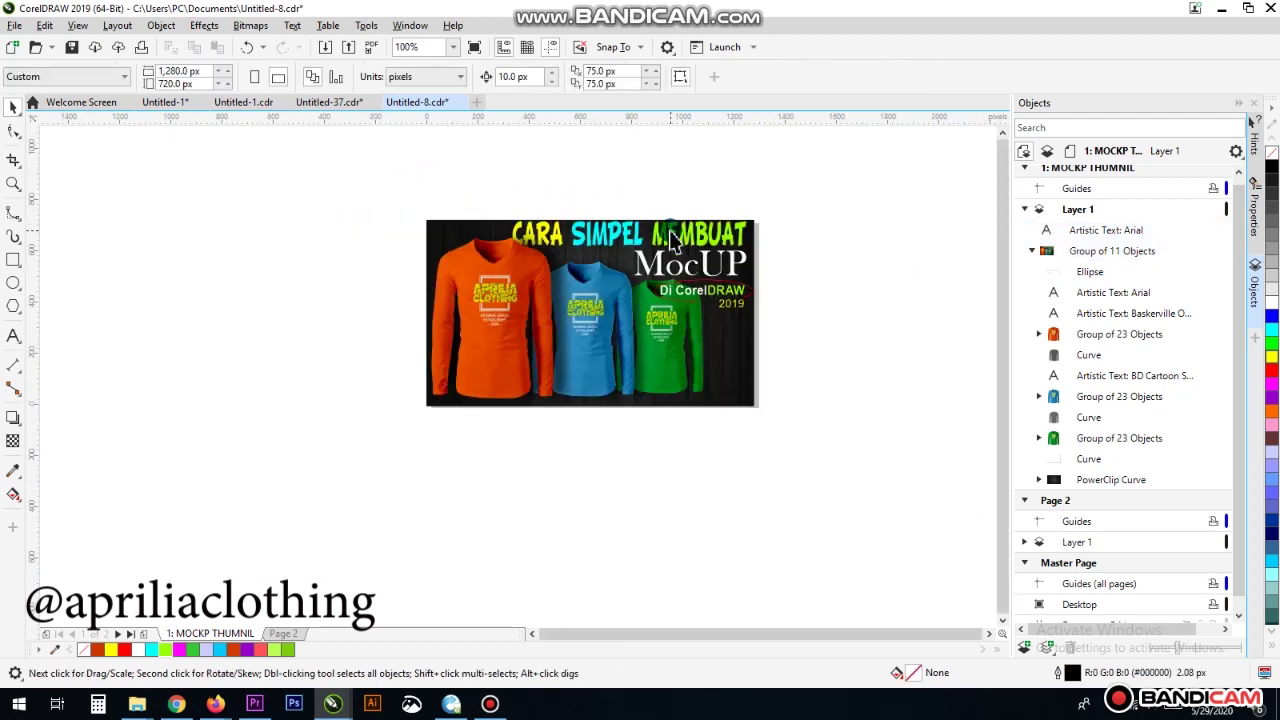
left_click_drag(405, 189, 810, 463)
scroll(764, 248, "up", 1)
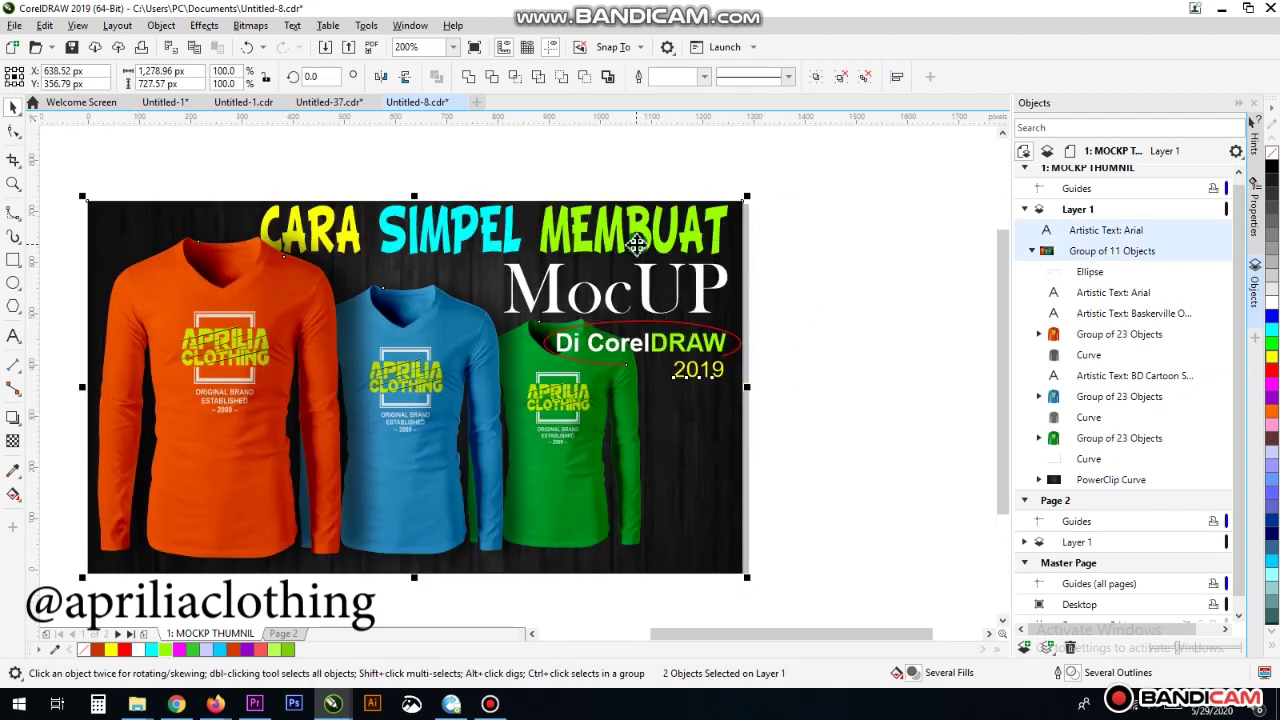
left_click(12, 184)
left_click_drag(82, 188, 738, 584)
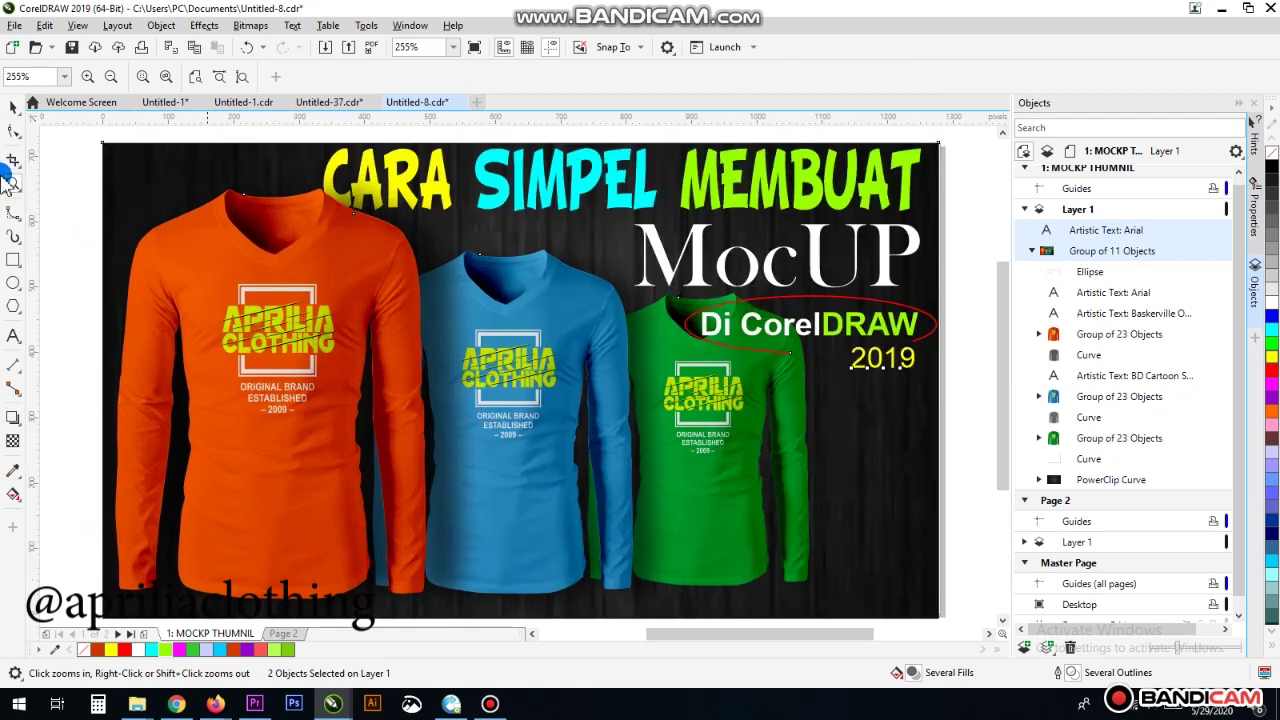
left_click(13, 107)
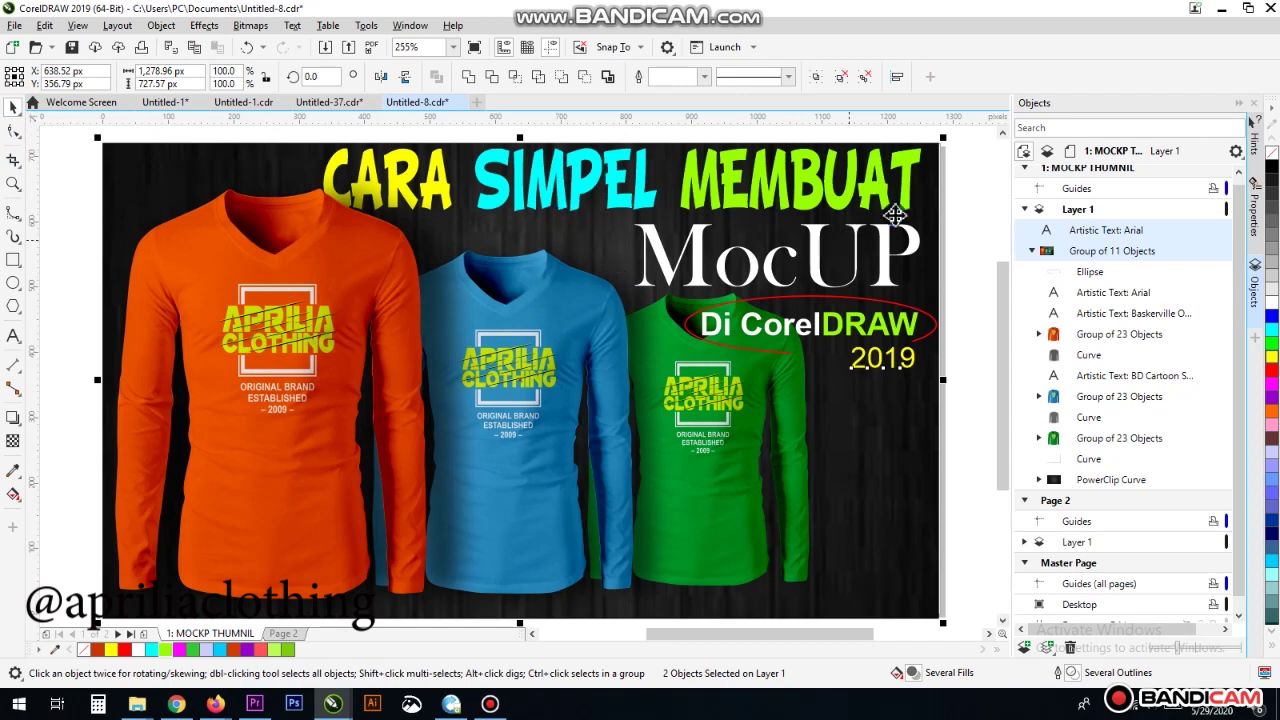
left_click(1076, 335)
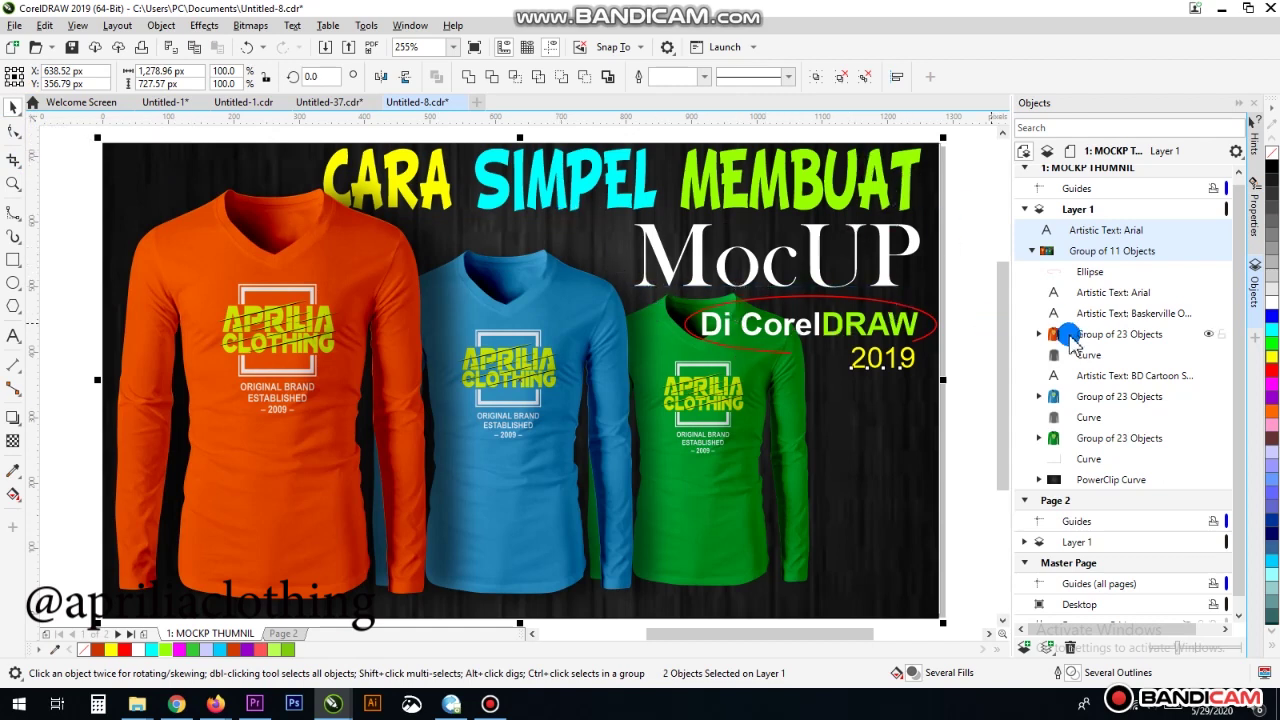
Start exporting the thumbnail artwork to the Documents folder as a JPG - JPEG Bitmaps file named "MOCKUP ok"
left_click(17, 26)
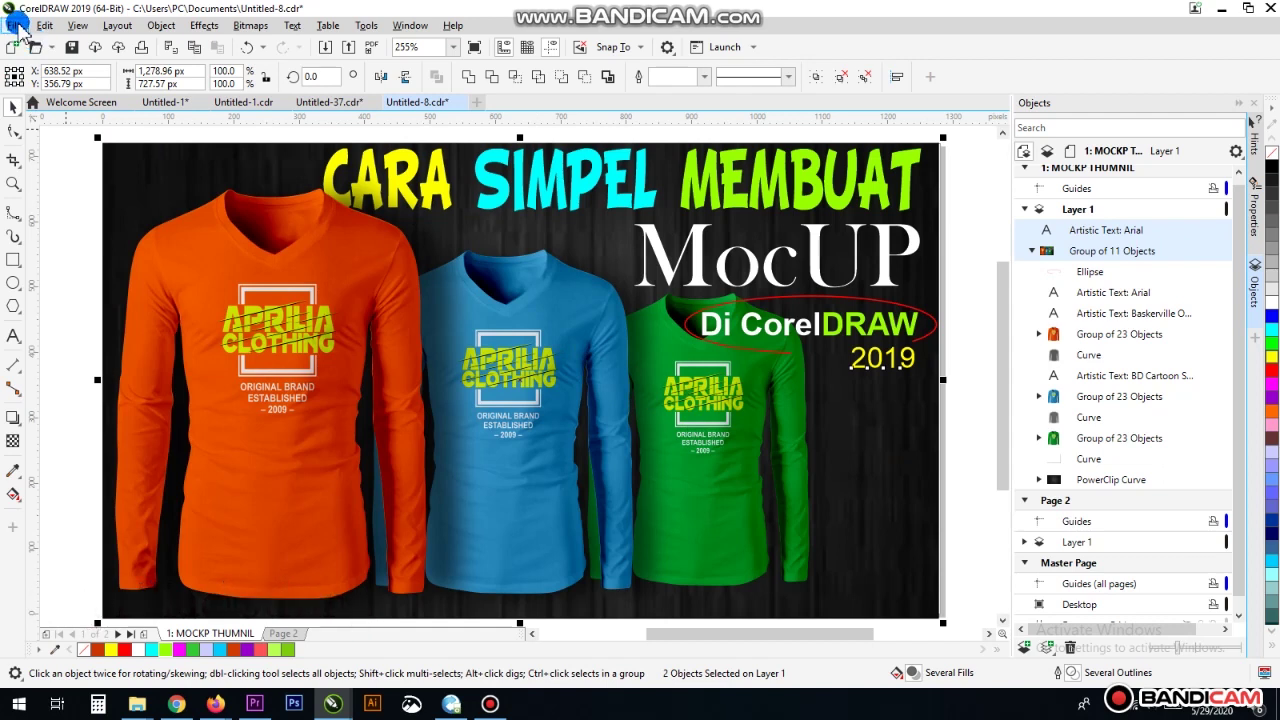
left_click(54, 312)
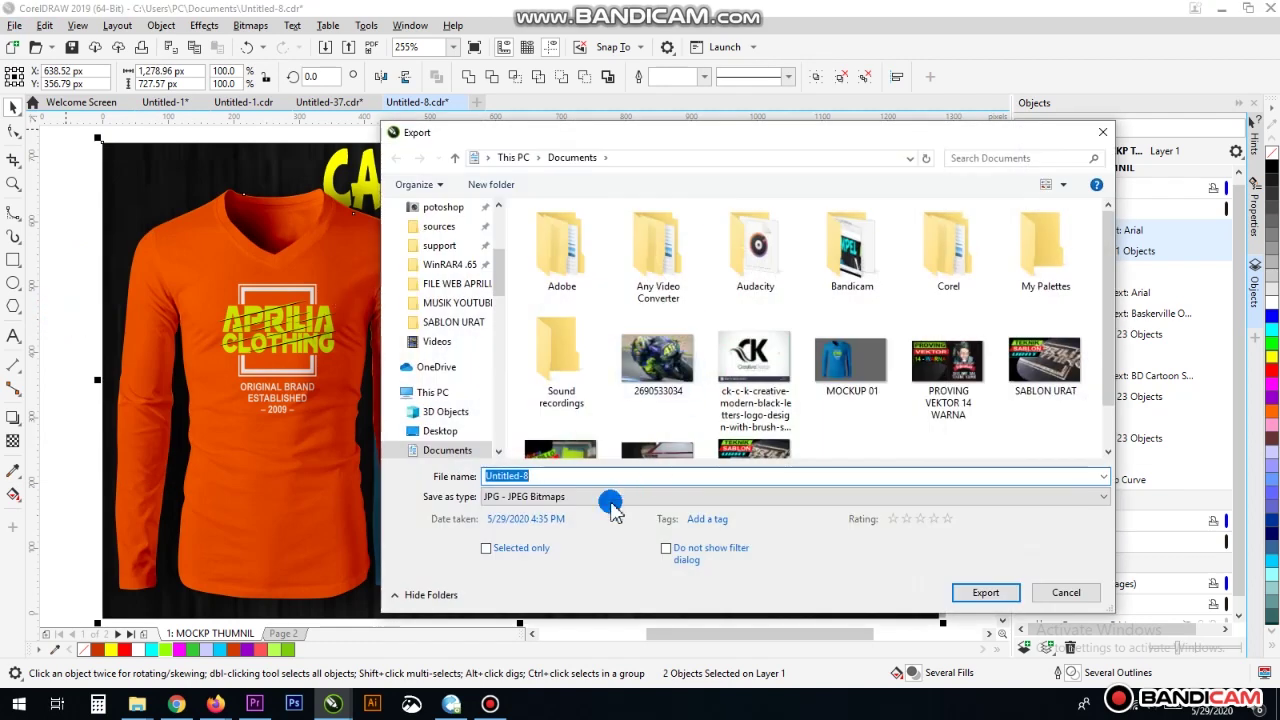
left_click(543, 478)
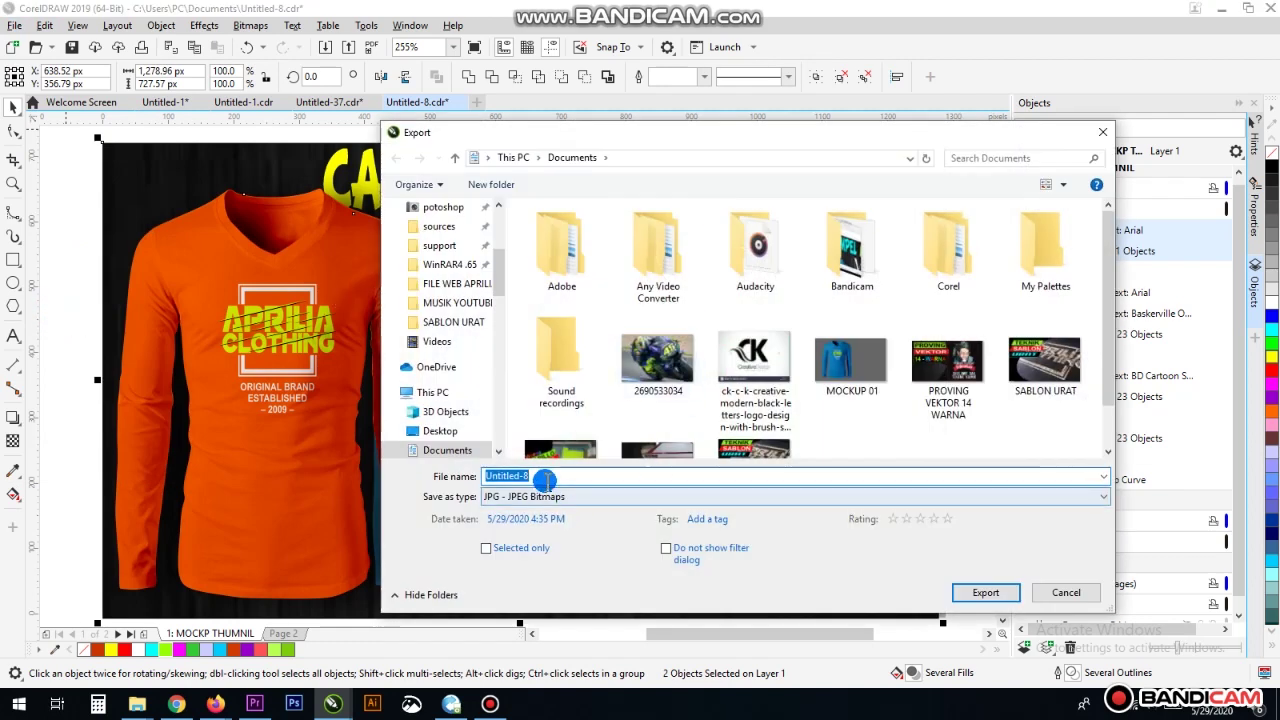
type("mo")
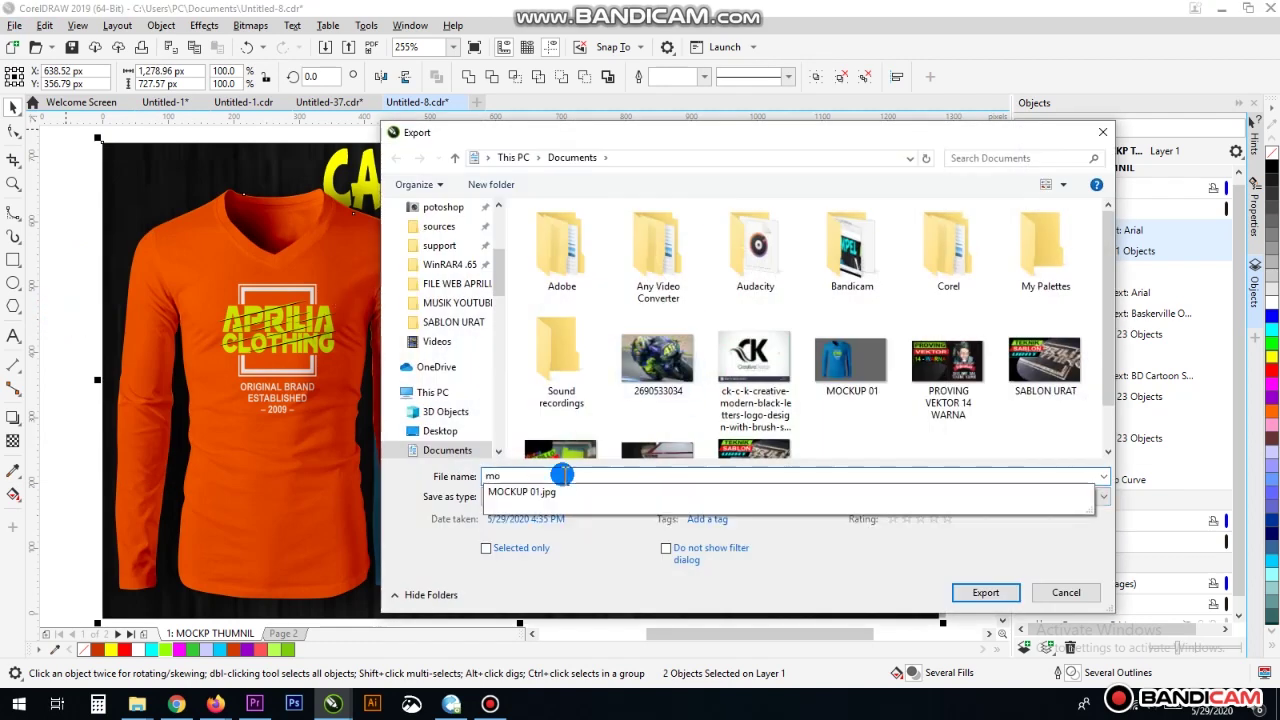
left_click(538, 492)
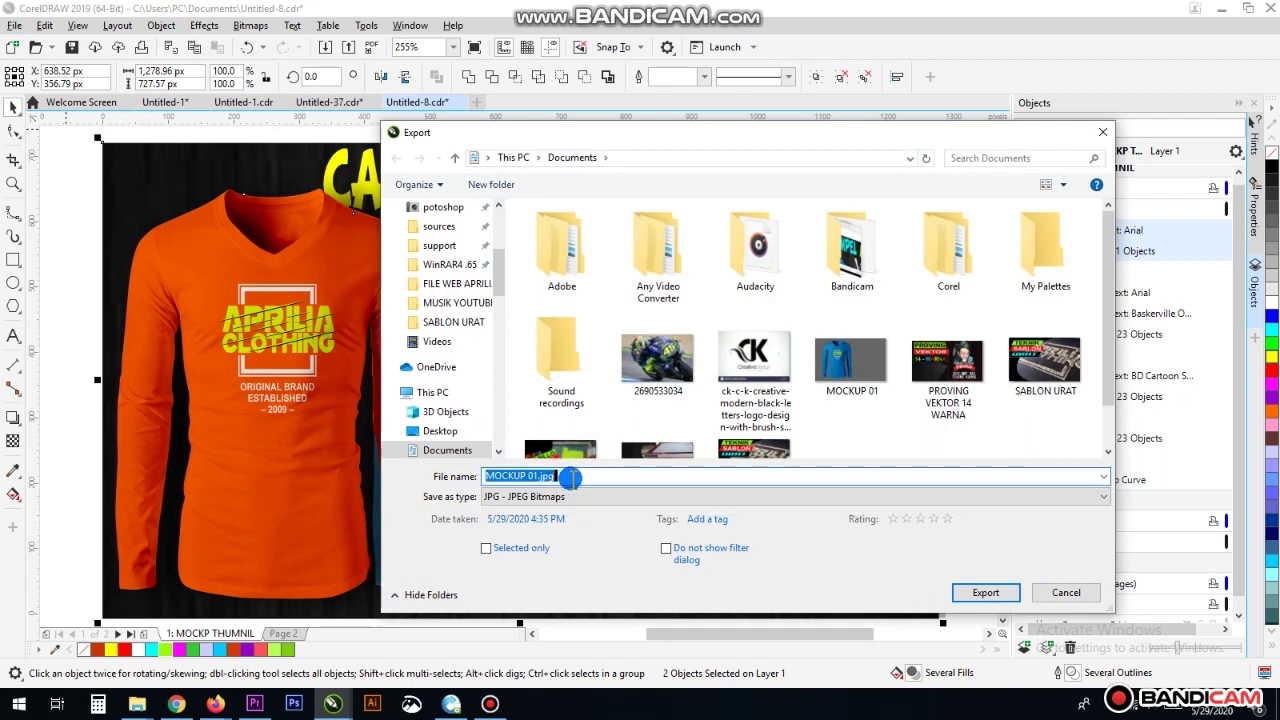
key("BackSpace")
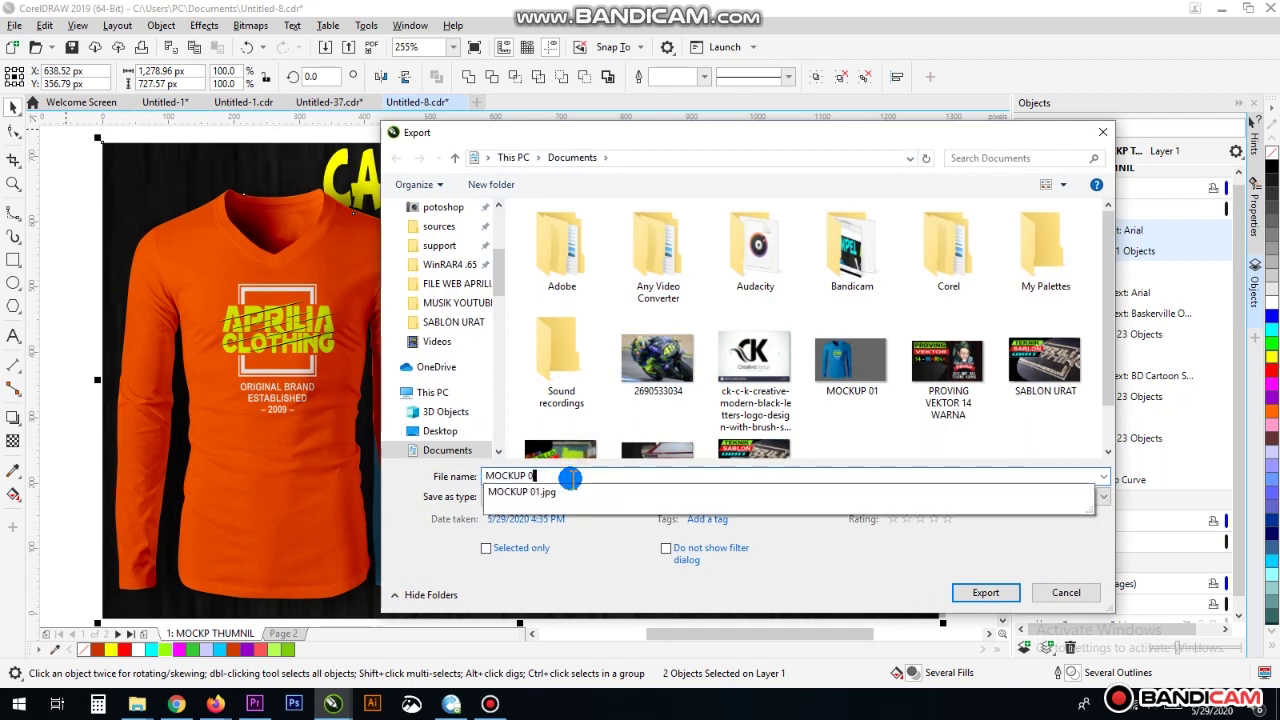
type("ok")
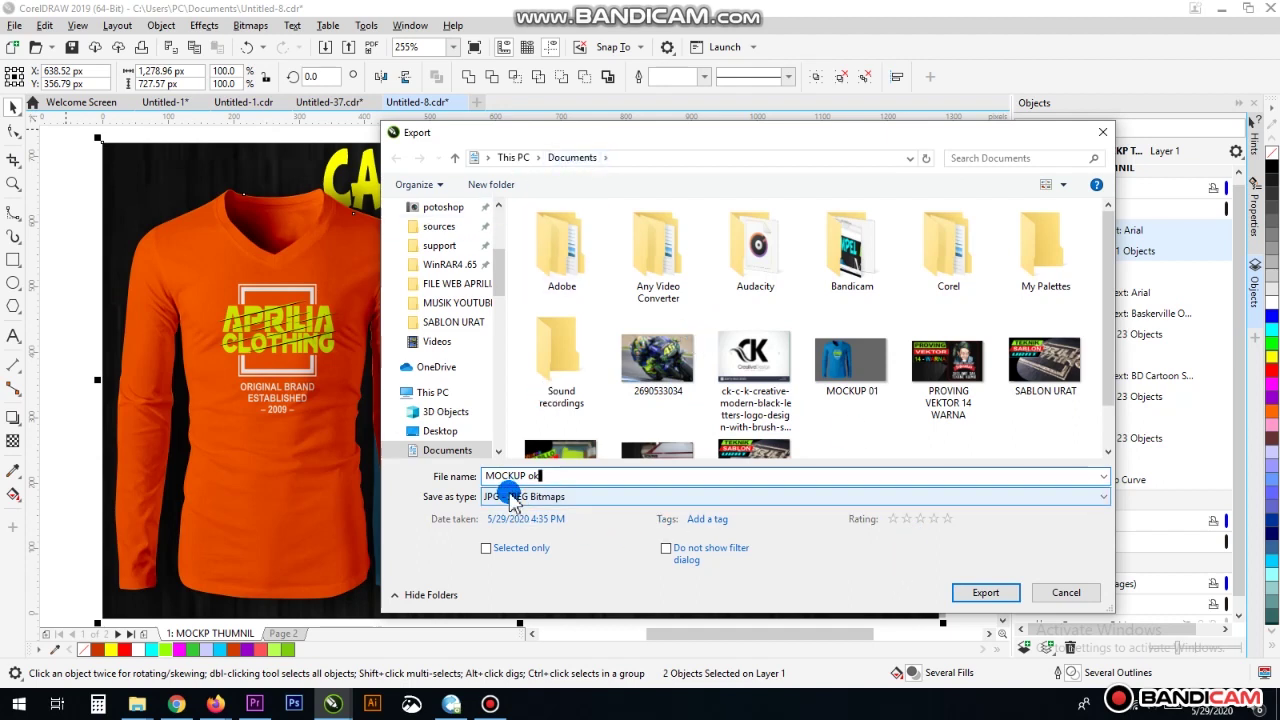
left_click(512, 500)
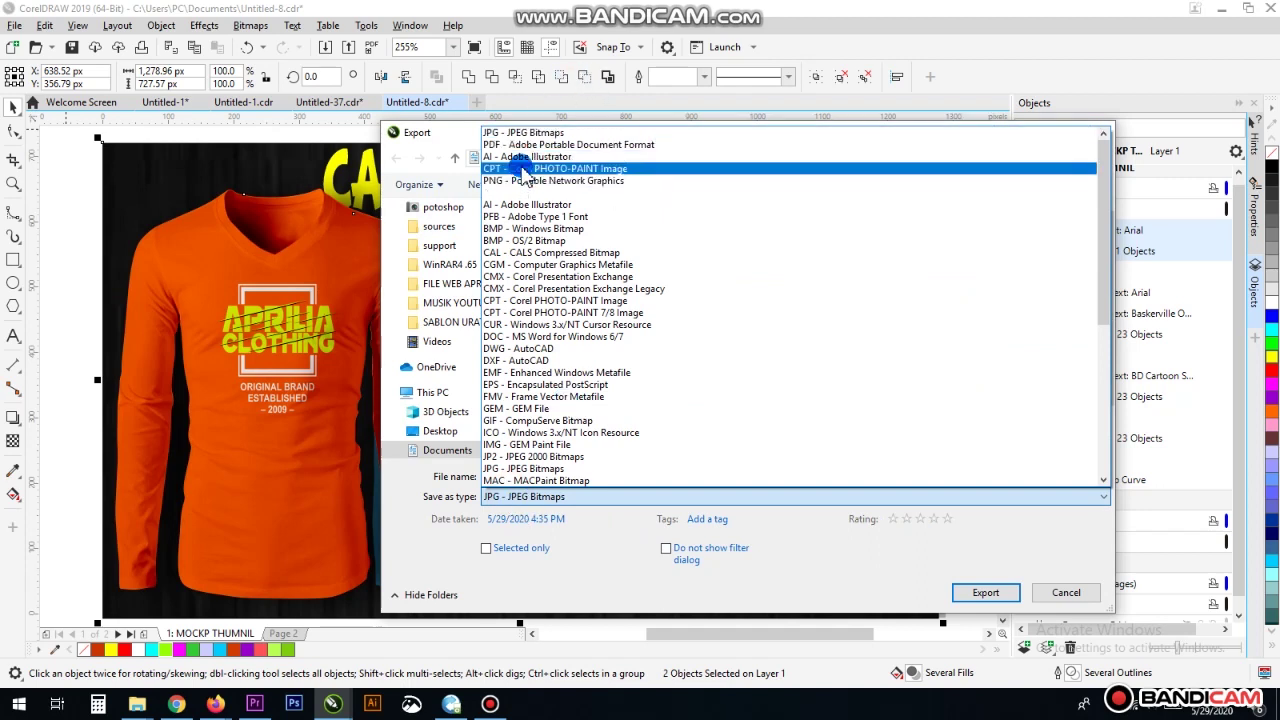
left_click(524, 133)
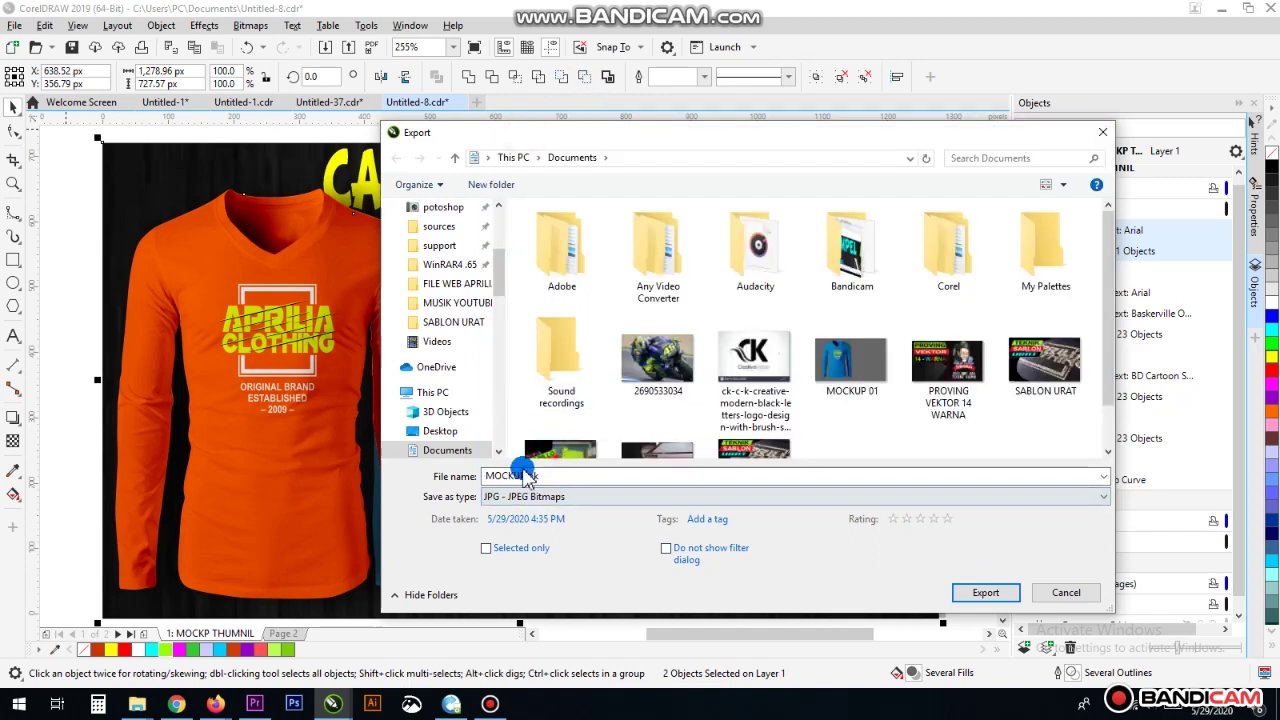
left_click(985, 594)
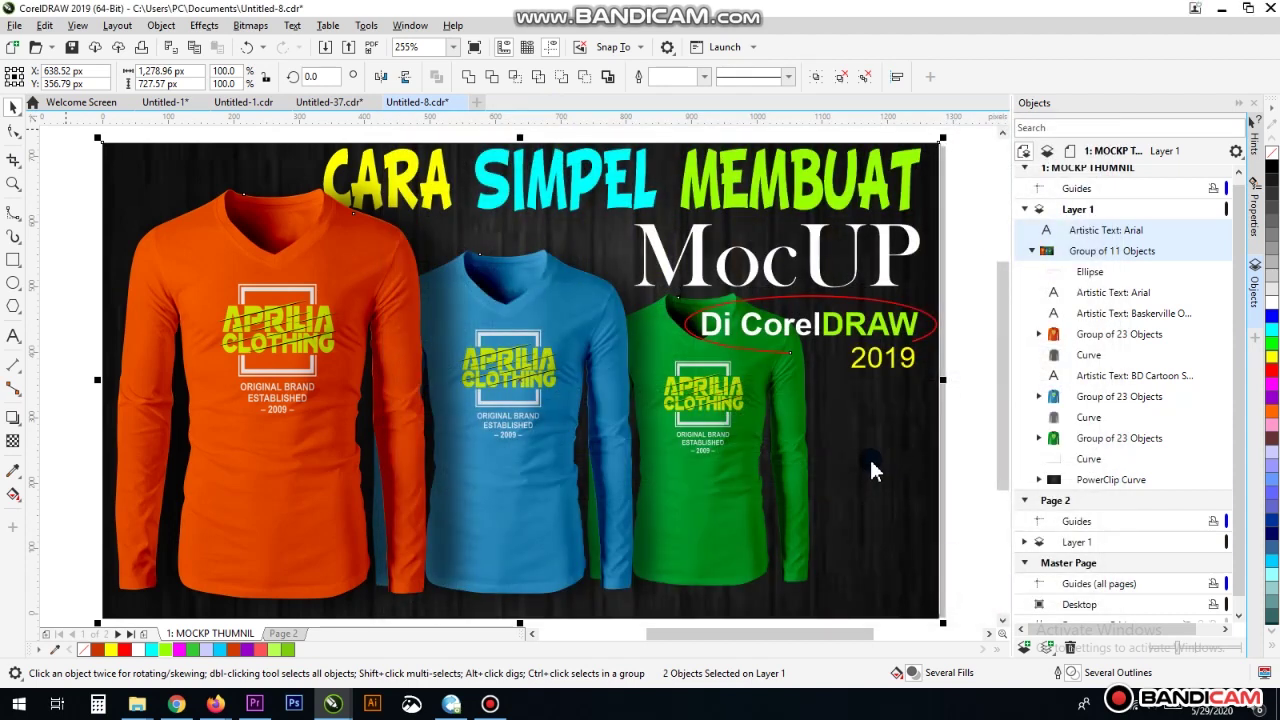
Set the JPEG quality to Highest and complete the export
left_click(805, 366)
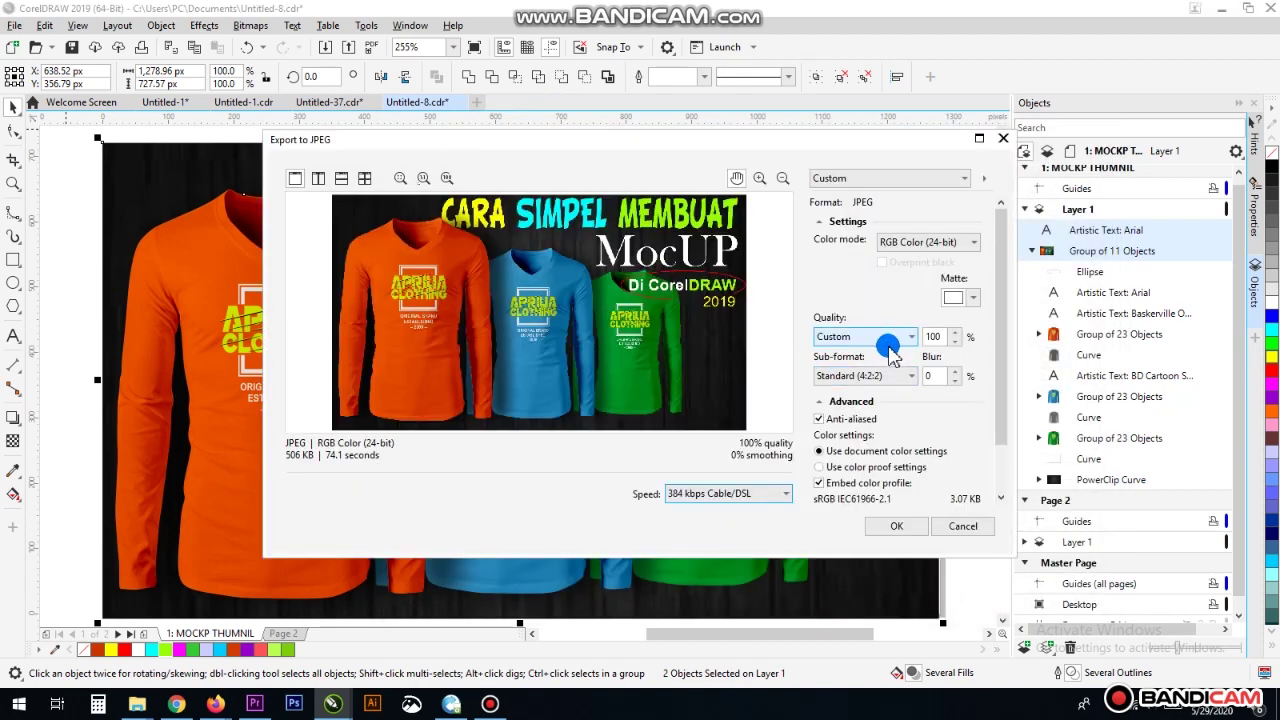
left_click(897, 340)
left_click(860, 352)
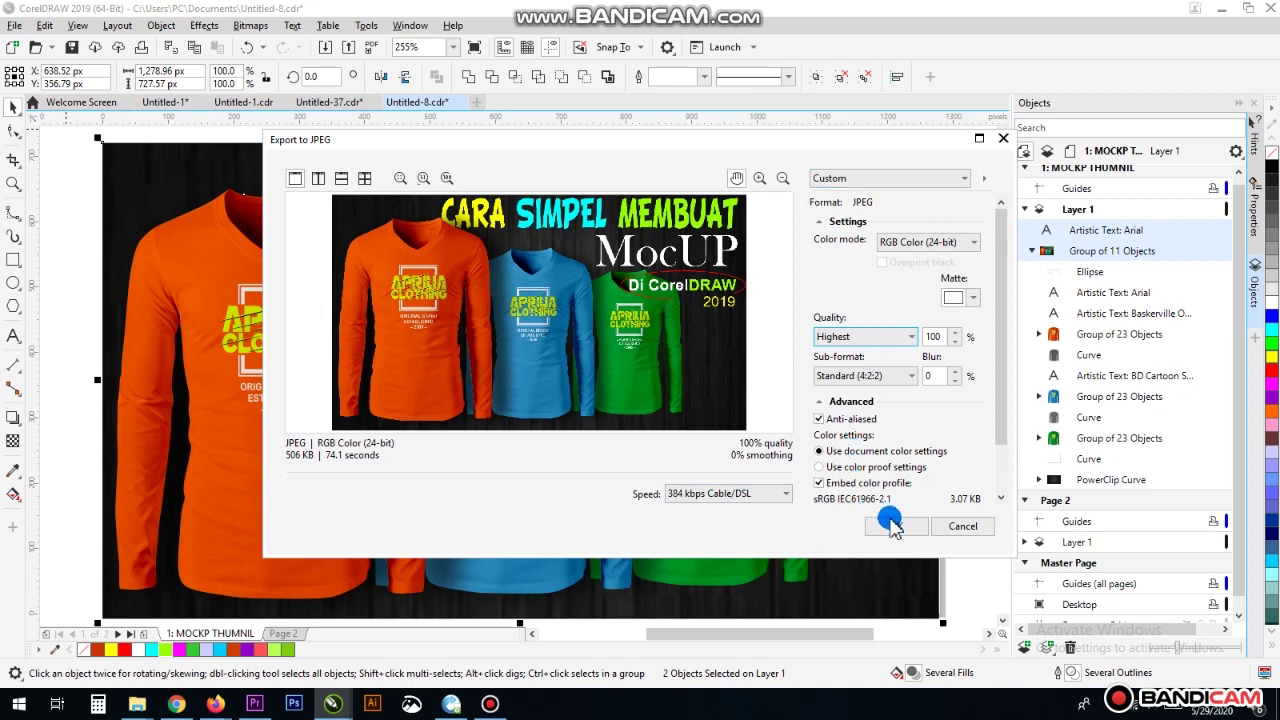
left_click(893, 527)
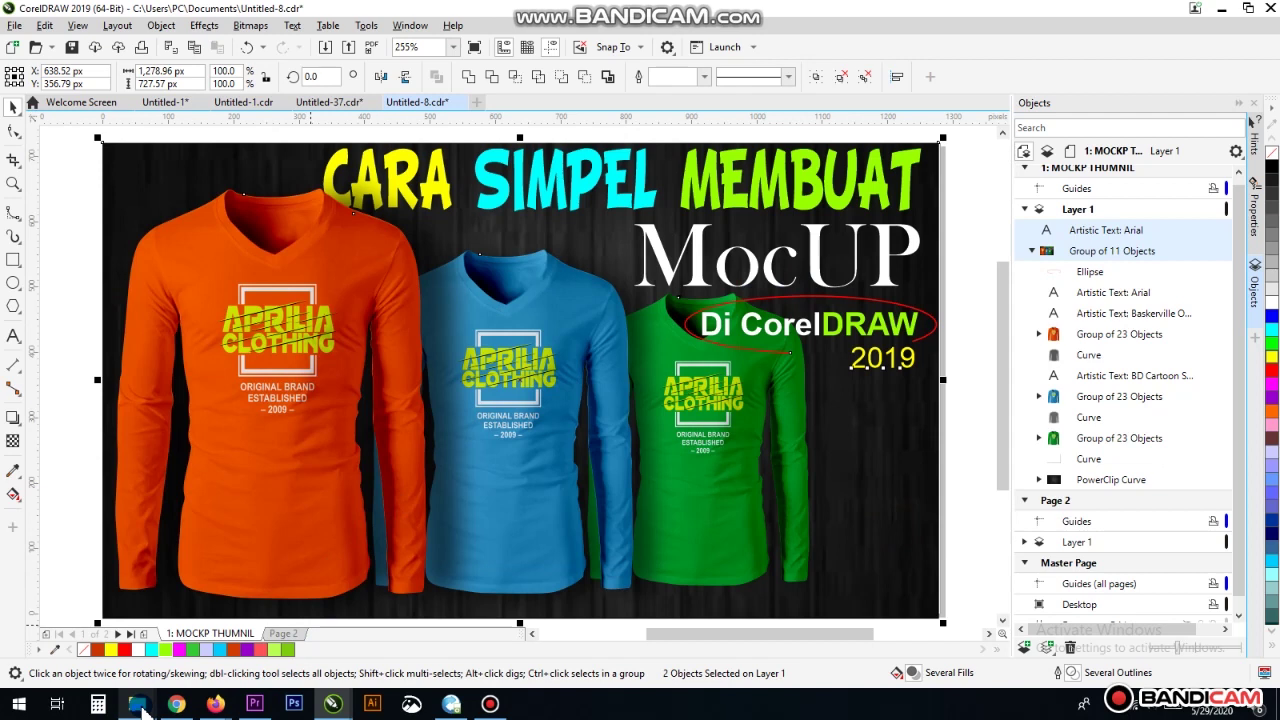
Switch to File Explorer, view the exported MOCKUP ok image from the Documents folder, close it and return to CorelDRAW
mouse_move(141, 710)
left_click(129, 646)
left_click(830, 550)
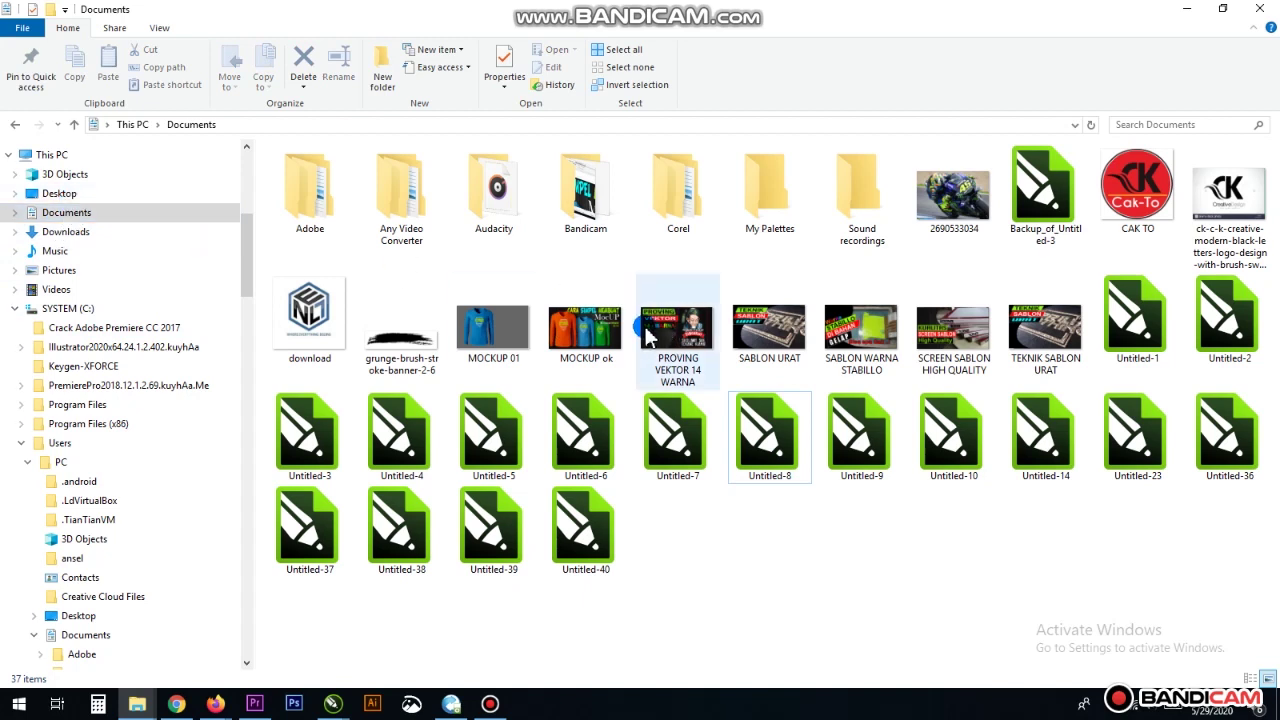
double_click(600, 337)
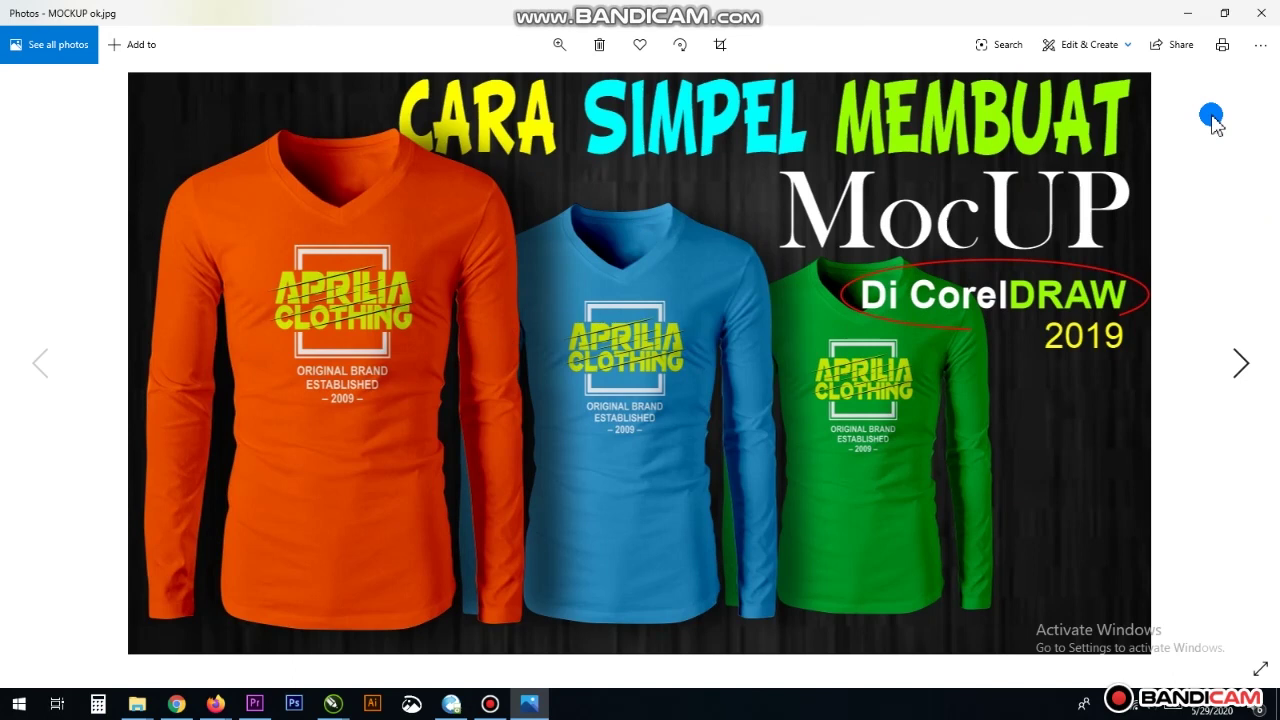
left_click(1264, 16)
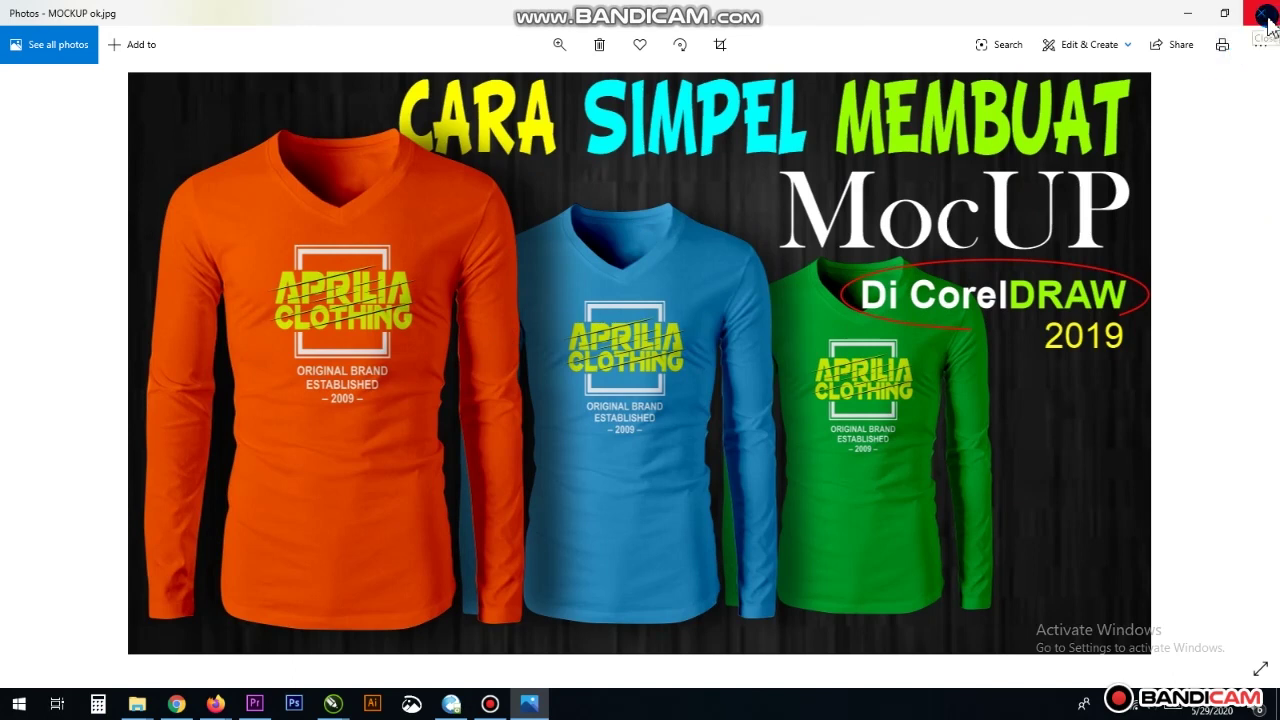
left_click(1255, 20)
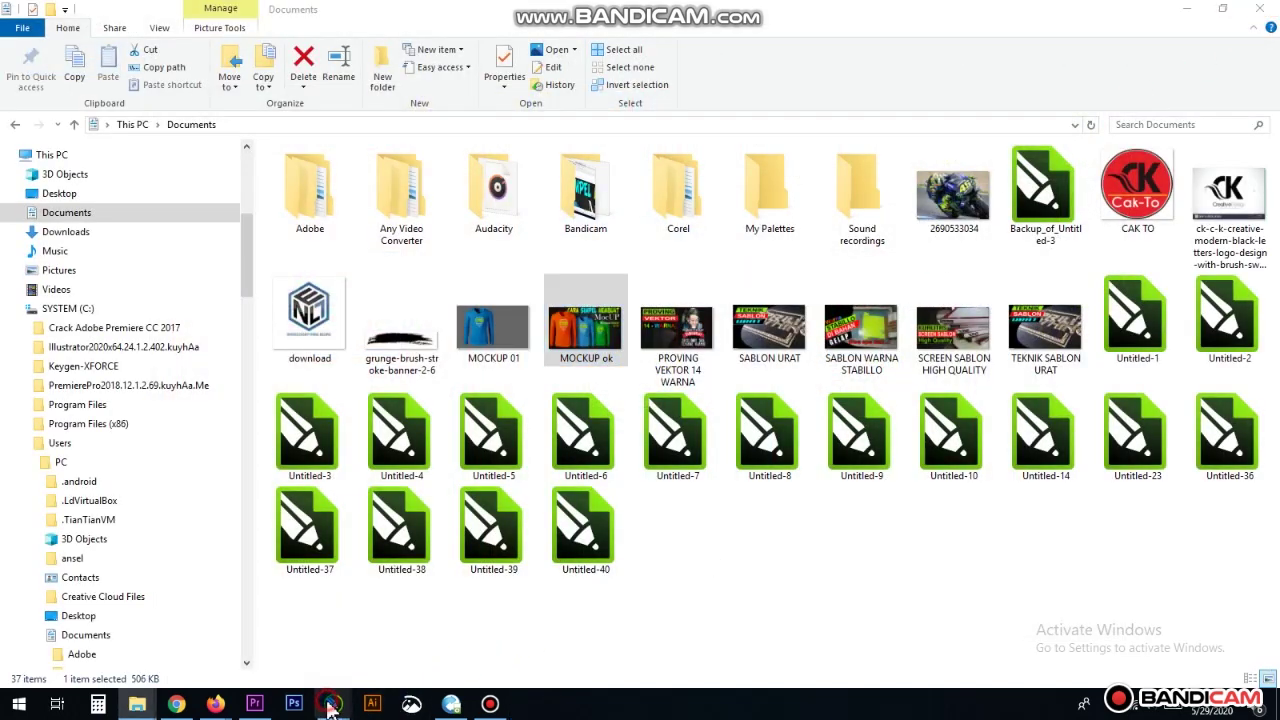
mouse_move(333, 704)
left_click(618, 628)
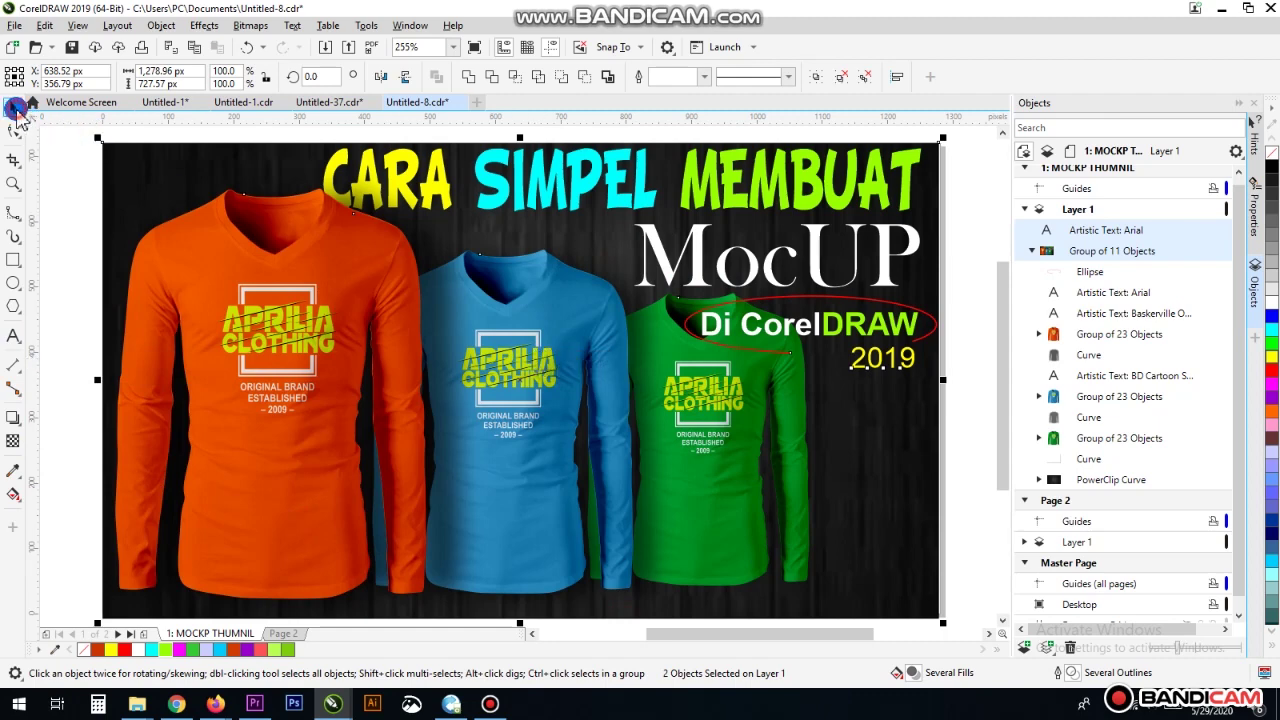
left_click(490, 704)
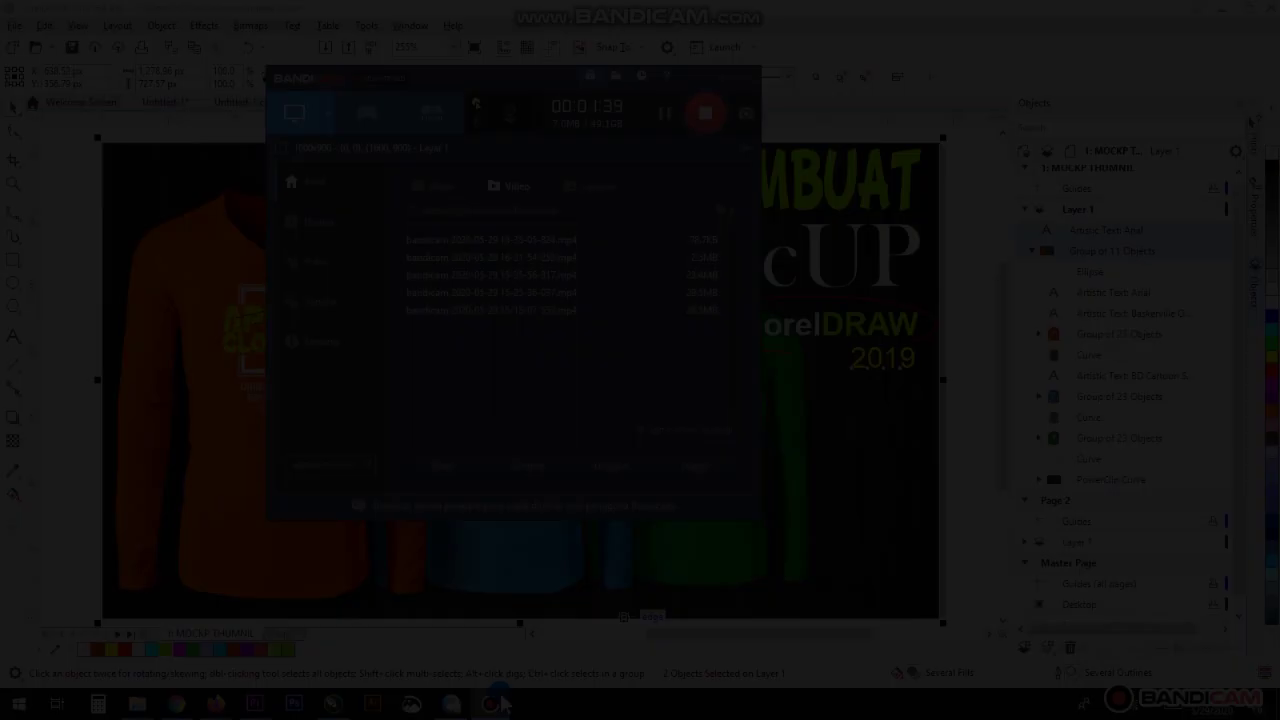